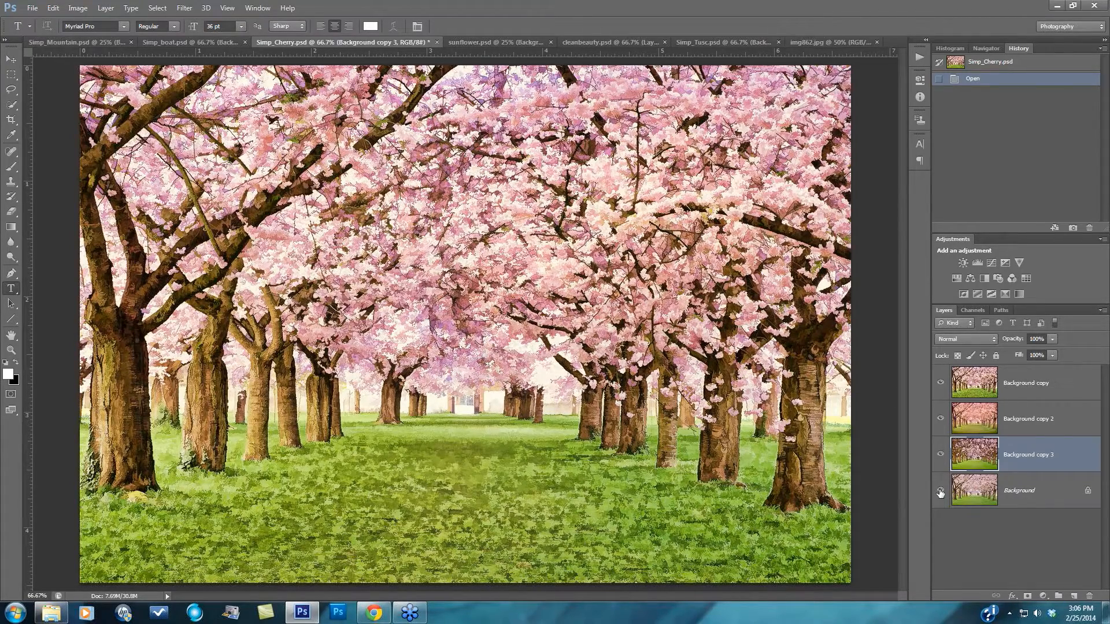
- Compare the original cherry tree photo with its effect versions by showing Background alone, Background copy, Background copy 2 and Background copy 3 in turn
{"action": "left_click", "coordinate": [940, 492], "text": "alt"}
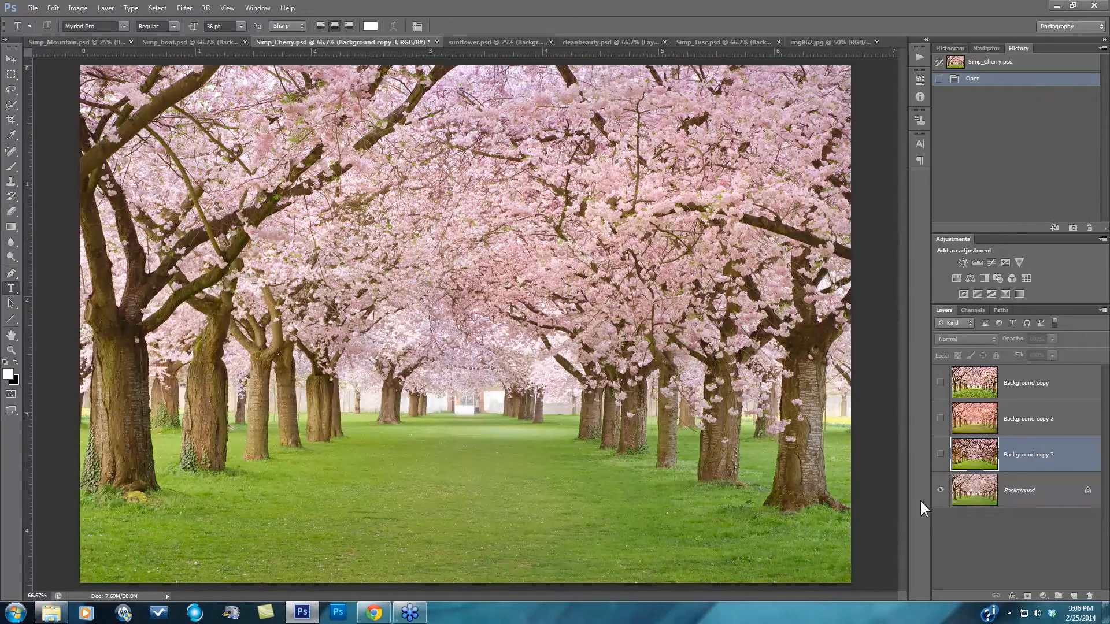
{"action": "left_click", "coordinate": [941, 383]}
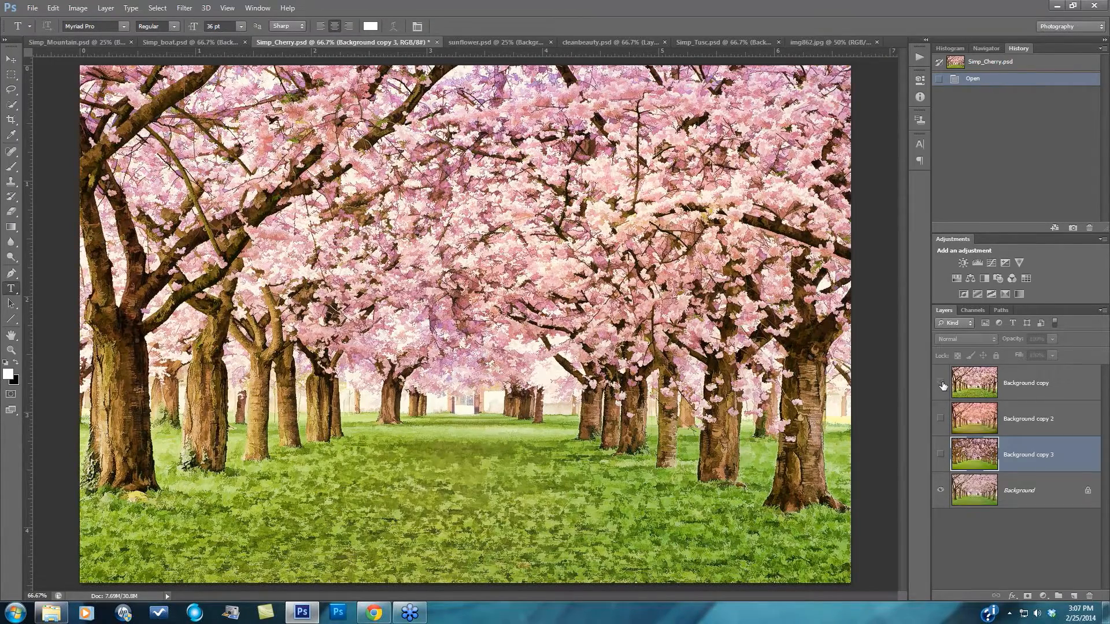
{"action": "left_click", "coordinate": [940, 419]}
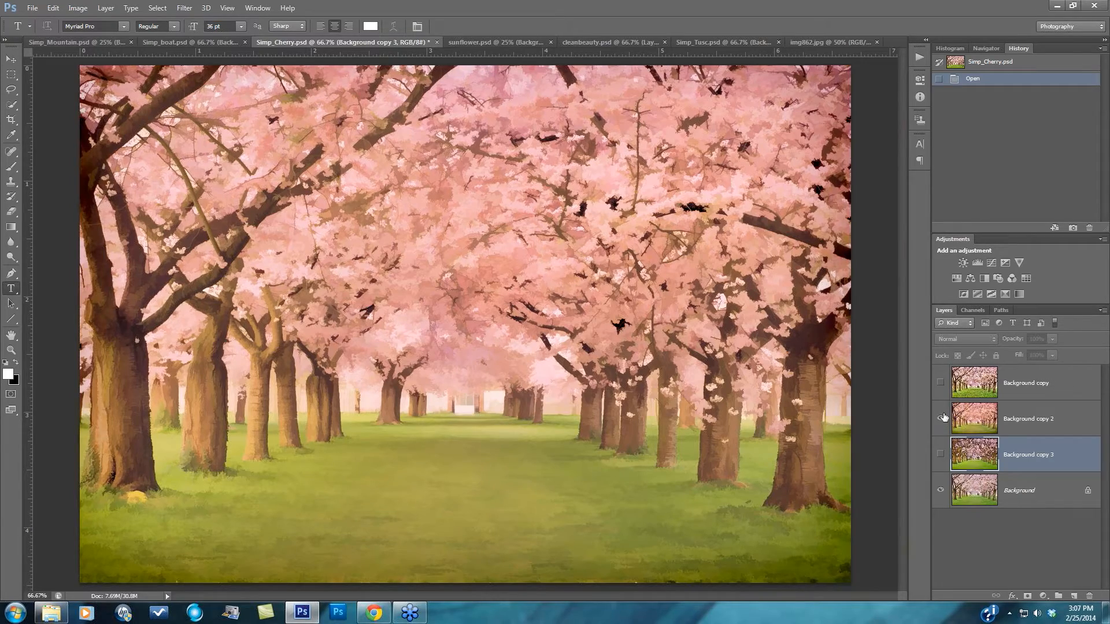
{"action": "left_click", "coordinate": [941, 418]}
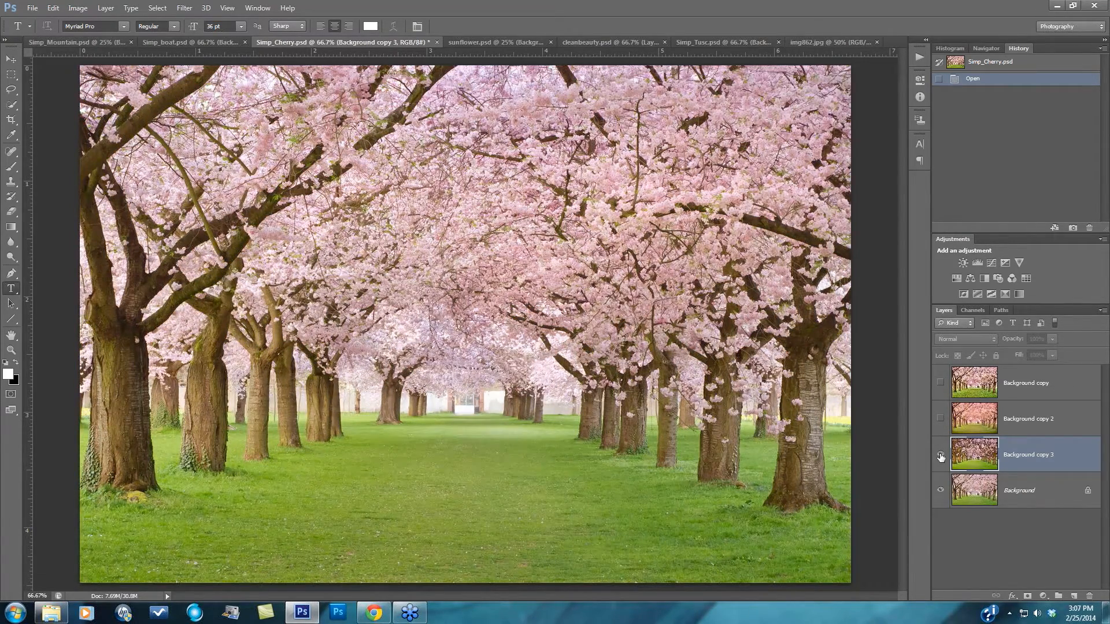
{"action": "left_click", "coordinate": [941, 456]}
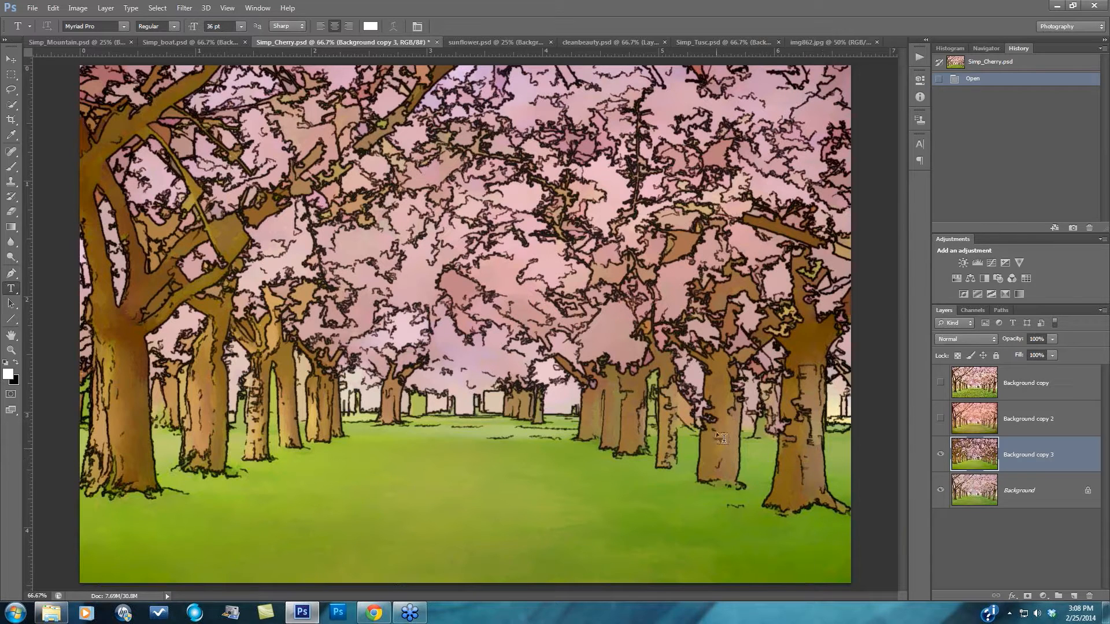
- In Simp_Mountain.psd, compare the original Background with the BuzSim and Oil Painting Custom layers by revealing them in turn
{"action": "left_click", "coordinate": [72, 42]}
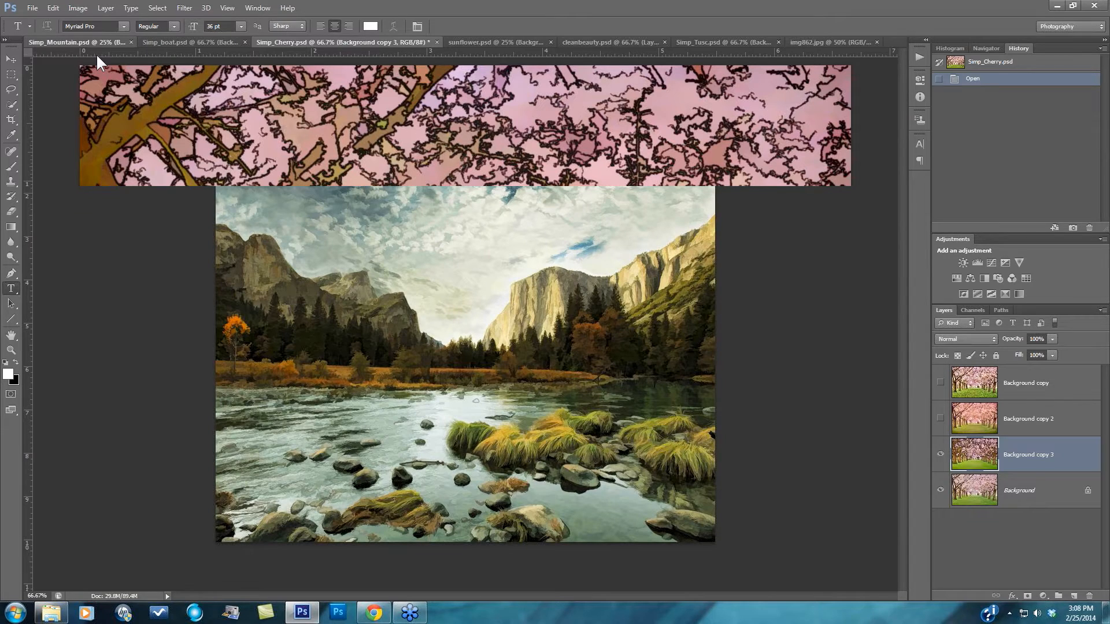
{"action": "left_click", "coordinate": [941, 480], "text": "alt"}
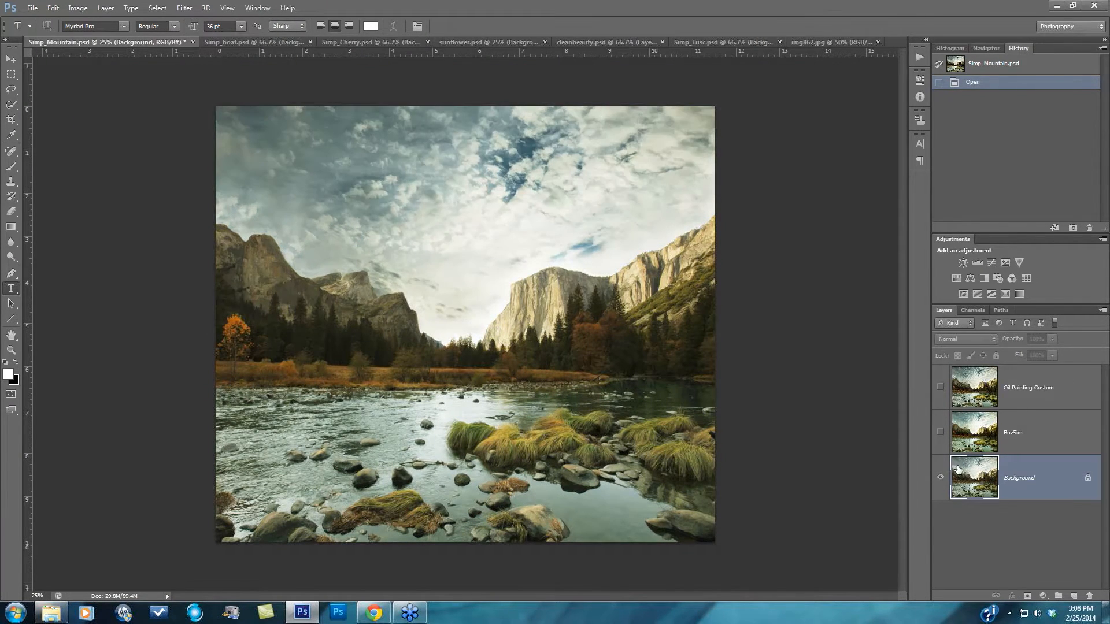
{"action": "left_click", "coordinate": [941, 433]}
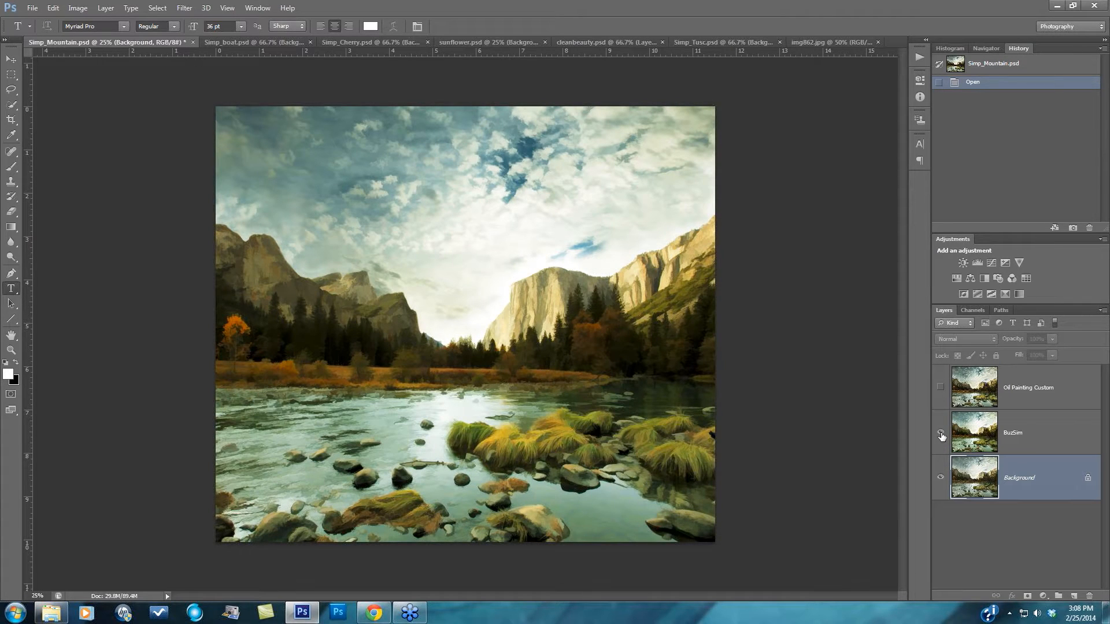
{"action": "left_click", "coordinate": [941, 389]}
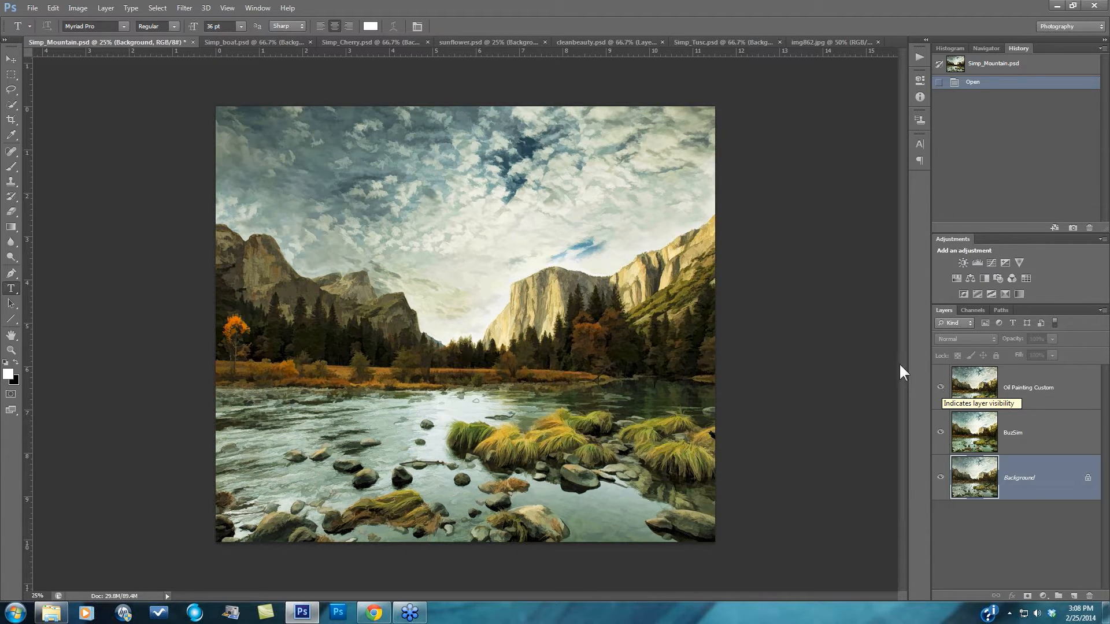
- In Simp_boat.psd, isolate the Background and reveal Background copy 3, Background copy 2 and Background copy in turn to compare the effects
{"action": "left_click", "coordinate": [232, 43]}
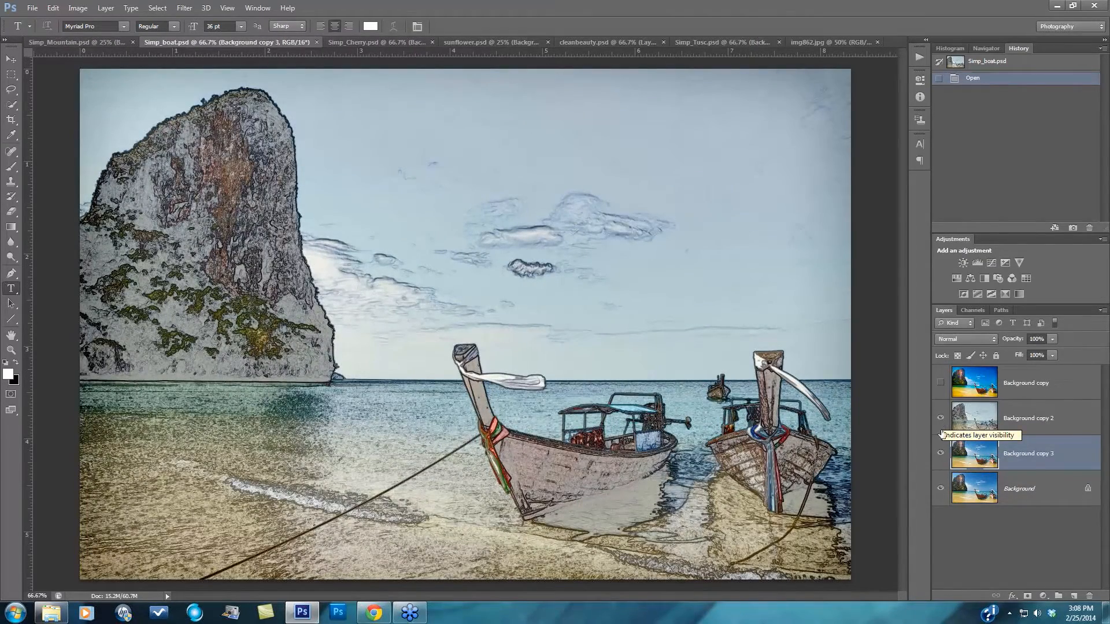
{"action": "left_click", "coordinate": [941, 490], "text": "alt"}
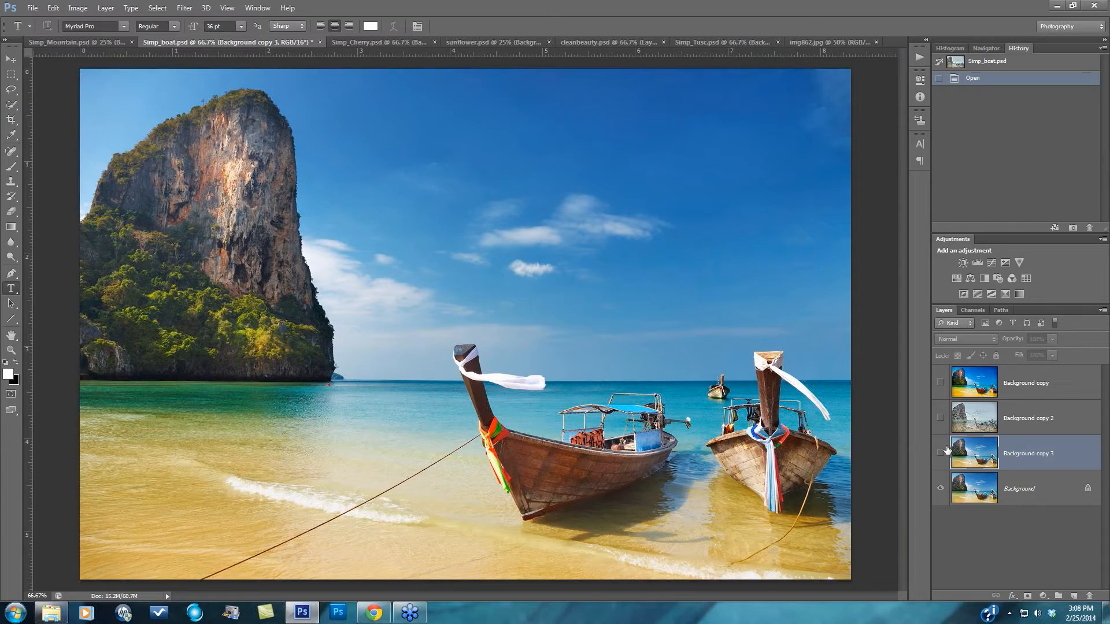
{"action": "left_click", "coordinate": [940, 453]}
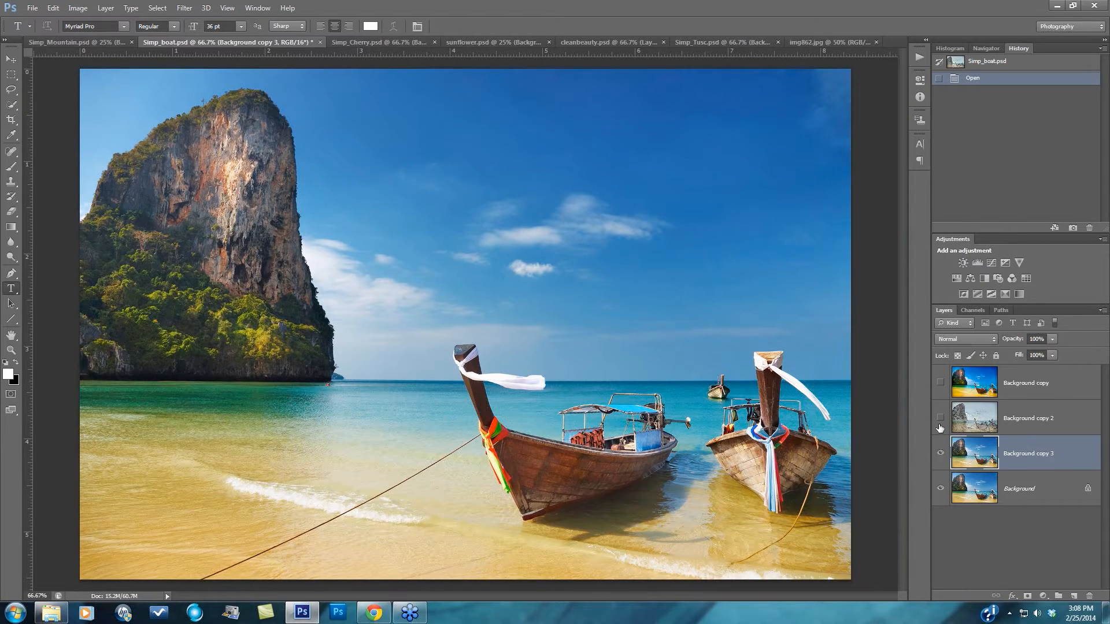
{"action": "left_click", "coordinate": [940, 417]}
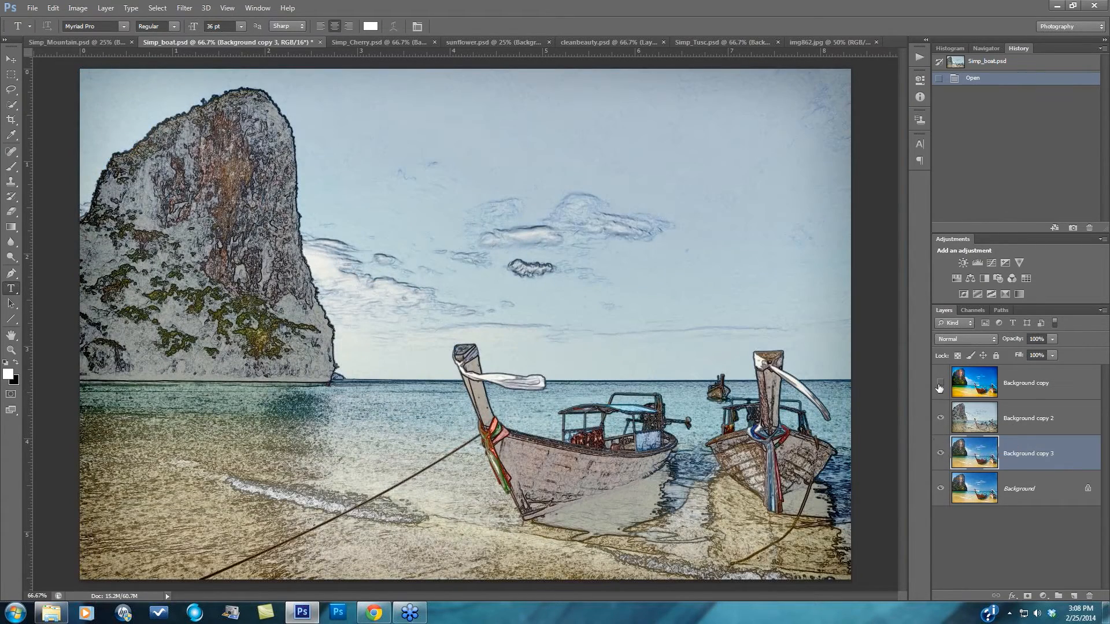
{"action": "left_click", "coordinate": [940, 384]}
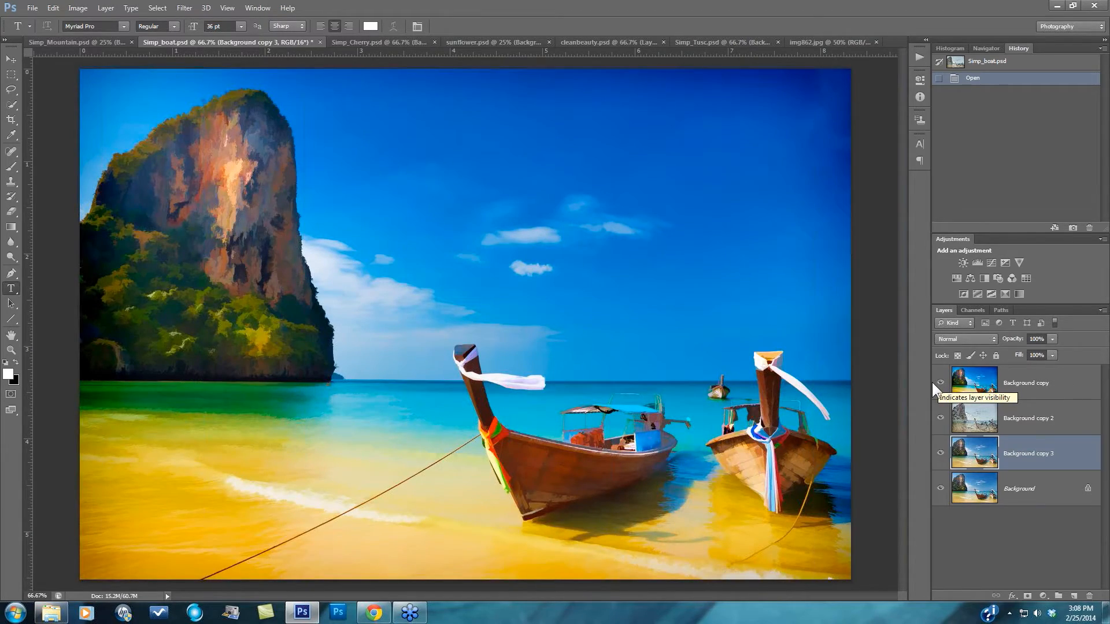
- In sunflower.psd, hide and show the Background copy layer to compare the stylized version with the original photo
{"action": "left_click", "coordinate": [405, 42]}
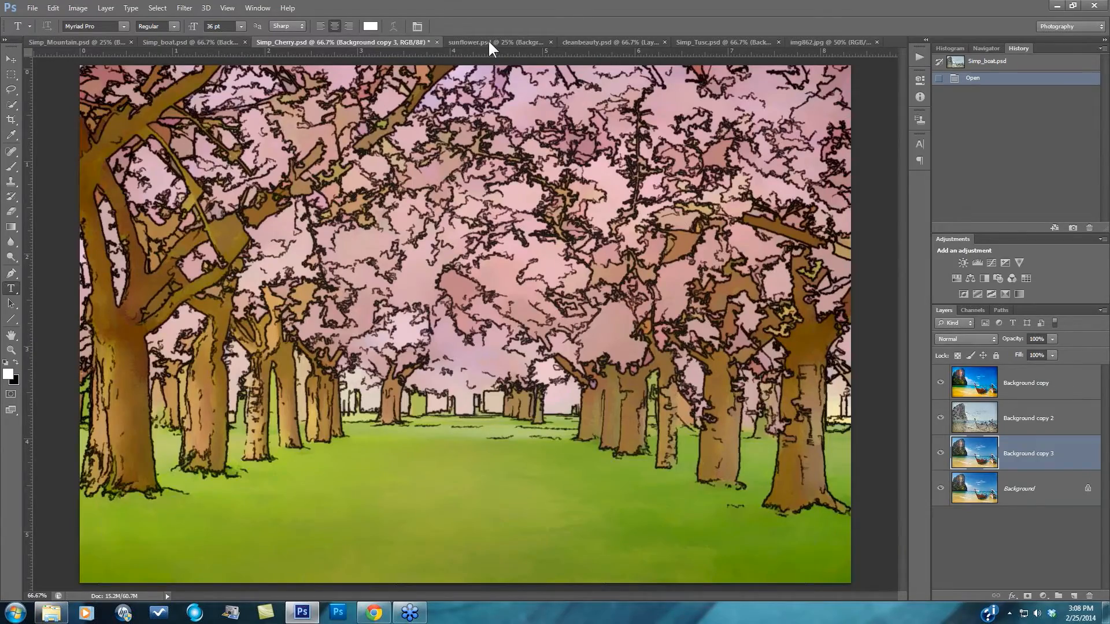
{"action": "left_click", "coordinate": [488, 42]}
{"action": "left_click", "coordinate": [941, 392]}
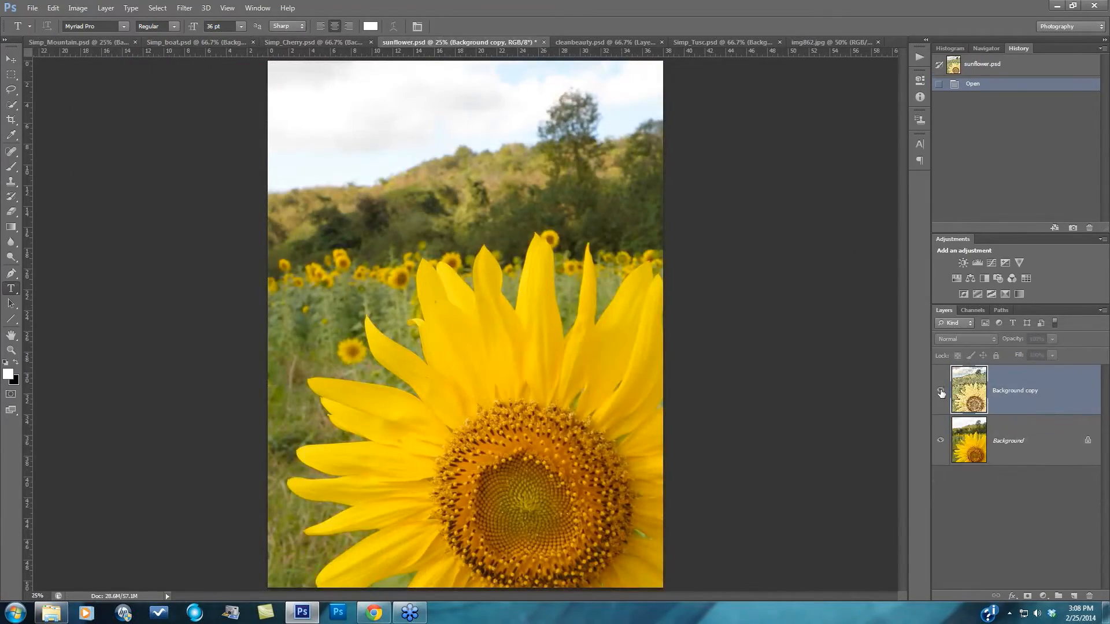
{"action": "left_click", "coordinate": [941, 392]}
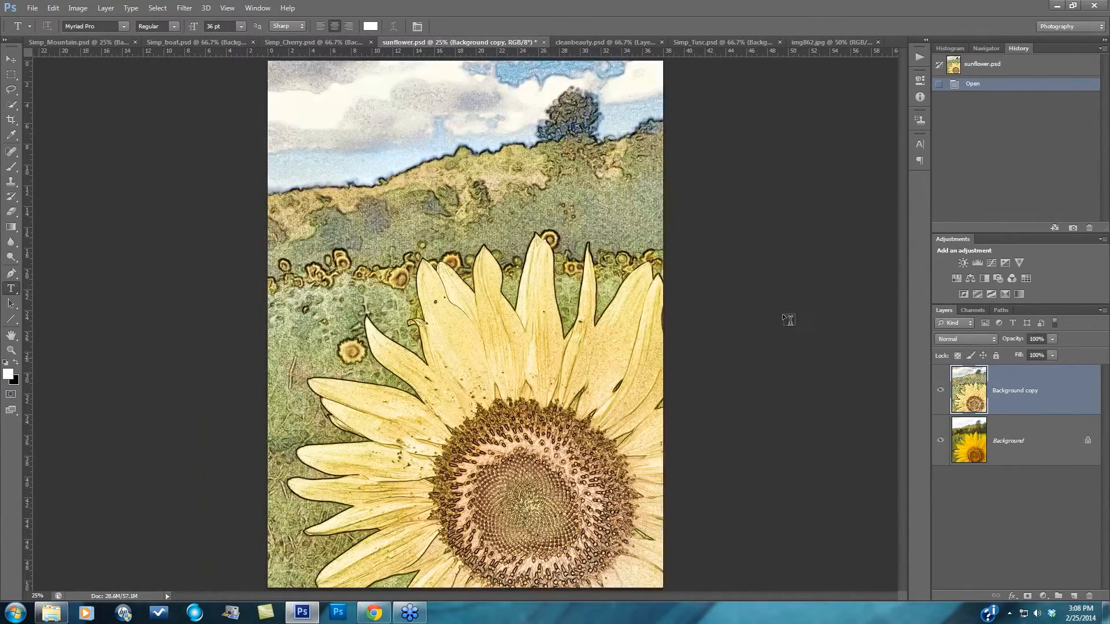
- In Simp_Tusc.psd, compare the original landscape with the effects on Background copy 3, Background copy 2 and Background copy by toggling their visibility
{"action": "left_click", "coordinate": [588, 40]}
{"action": "left_click", "coordinate": [688, 42]}
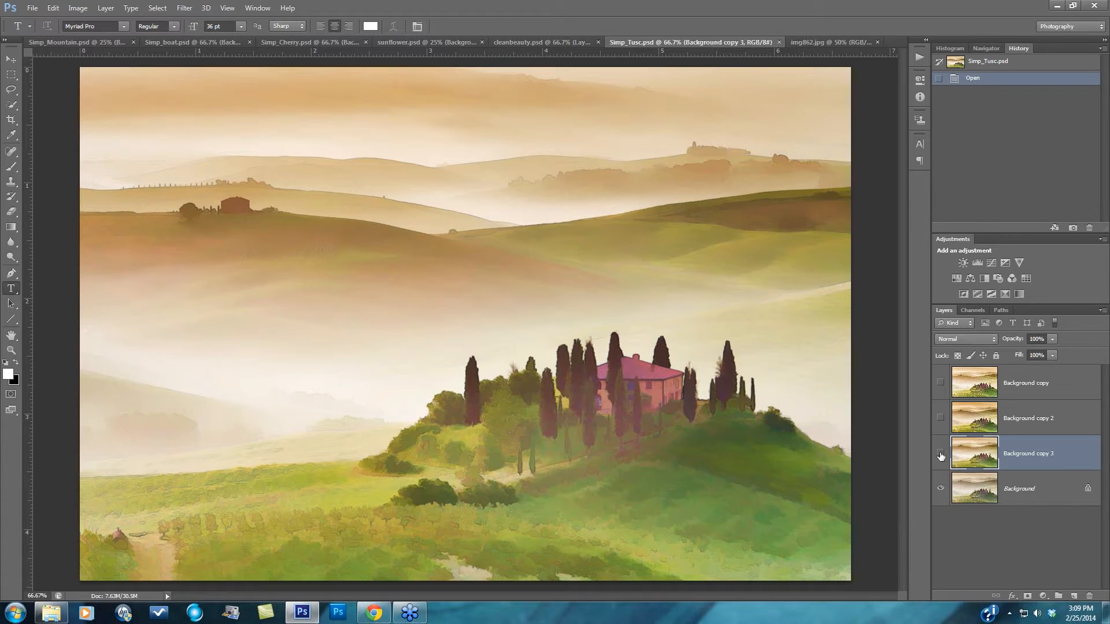
{"action": "left_click", "coordinate": [940, 457]}
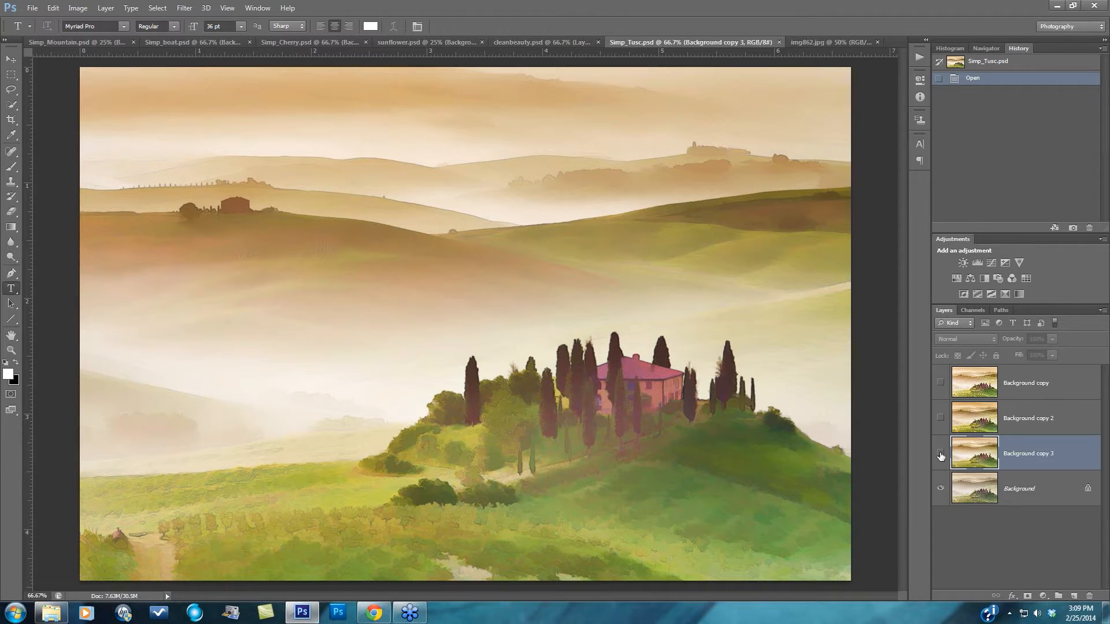
{"action": "left_click", "coordinate": [940, 457]}
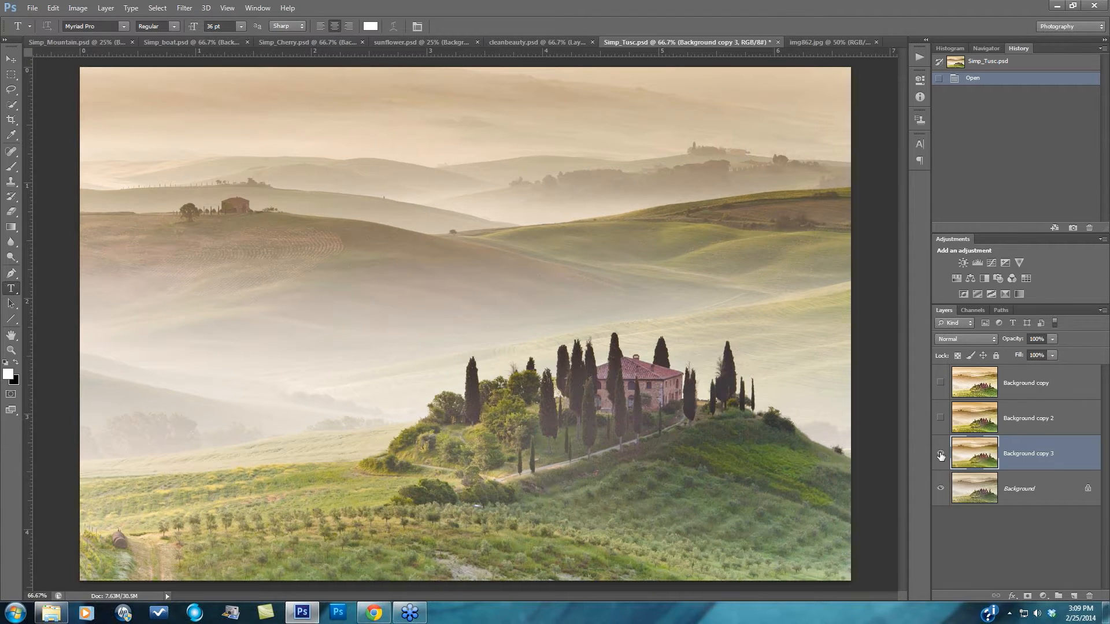
{"action": "left_click", "coordinate": [941, 455]}
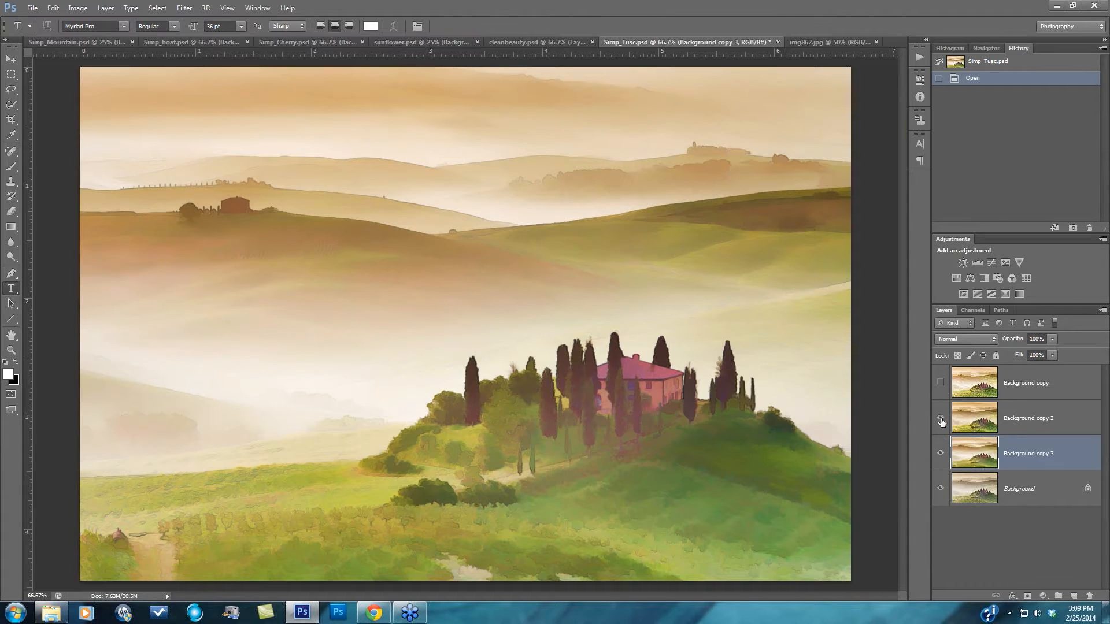
{"action": "left_click", "coordinate": [940, 419]}
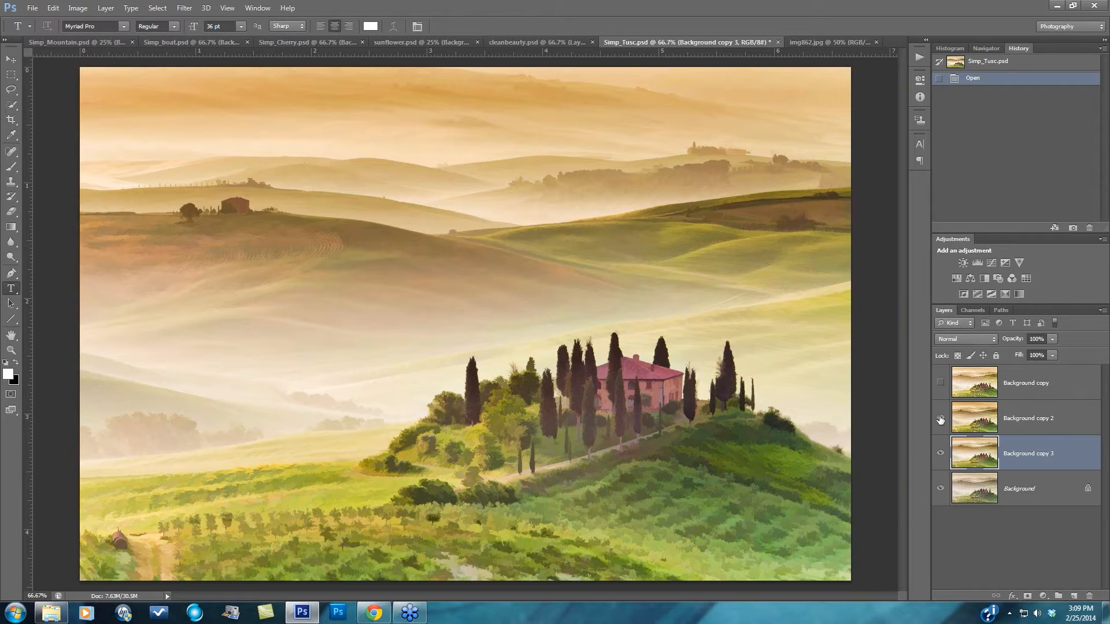
{"action": "left_click", "coordinate": [940, 384]}
{"action": "left_click", "coordinate": [941, 385]}
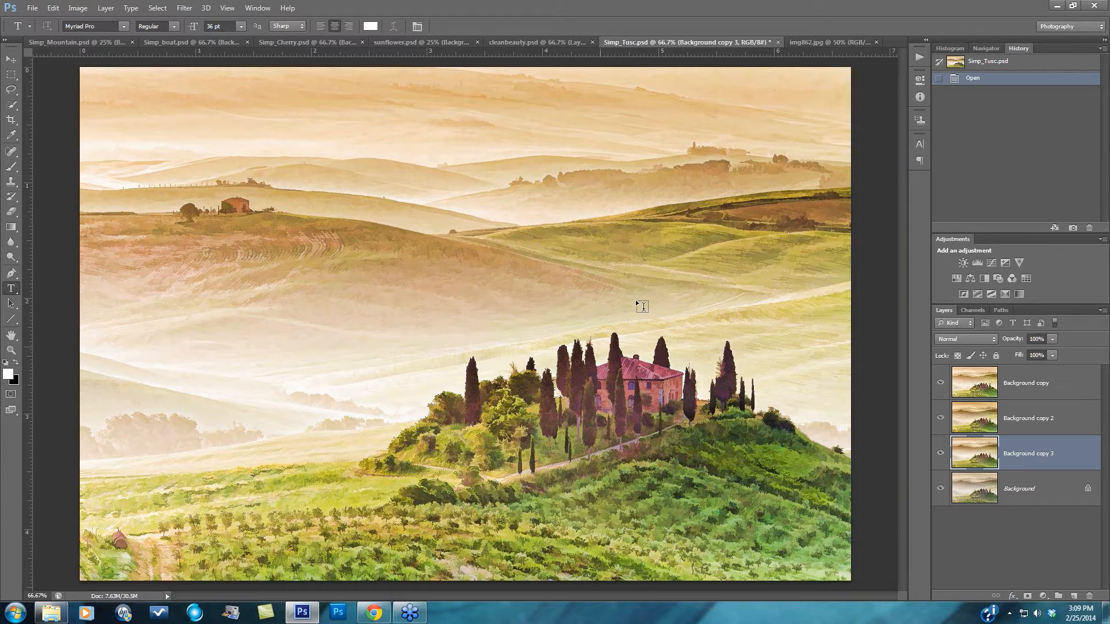
- In img862.jpg, examine the noise, dust and scratches on the baby portrait up close, and return to the 50% view
{"action": "left_click", "coordinate": [821, 41]}
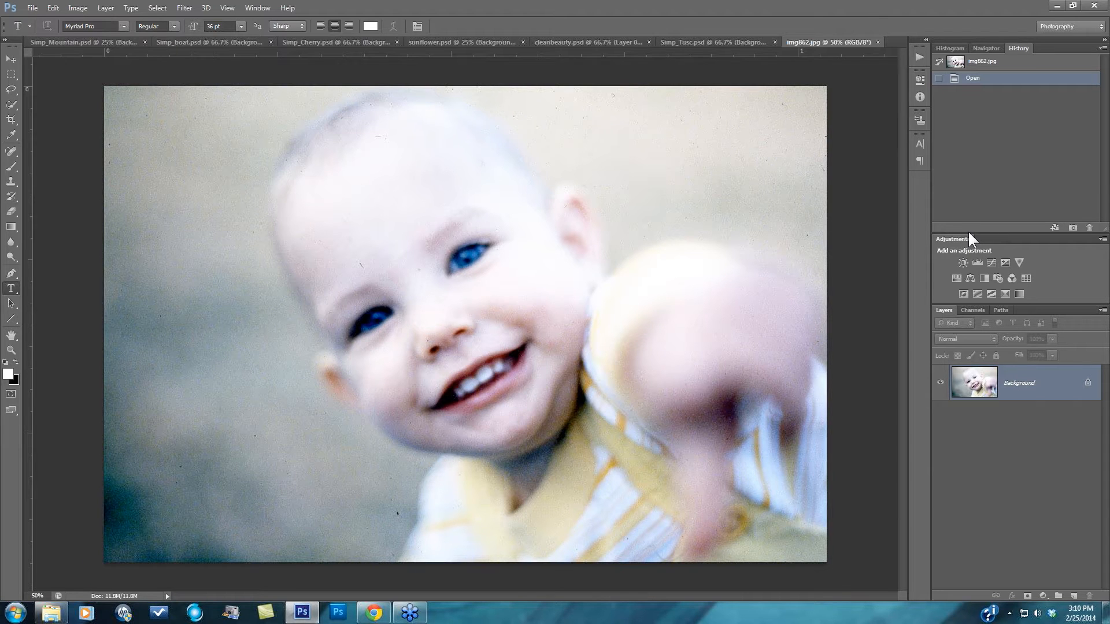
{"action": "key", "text": "ctrl+0"}
{"action": "key", "text": "ctrl+1"}
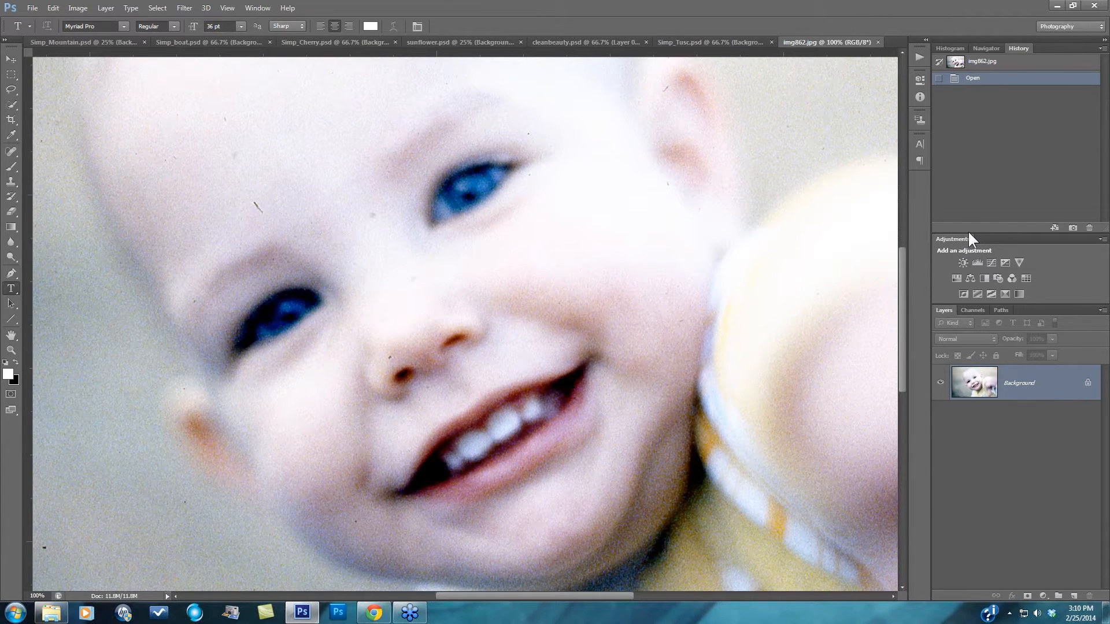
{"action": "key", "text": "ctrl+plus"}
{"action": "key", "text": "ctrl+plus"}
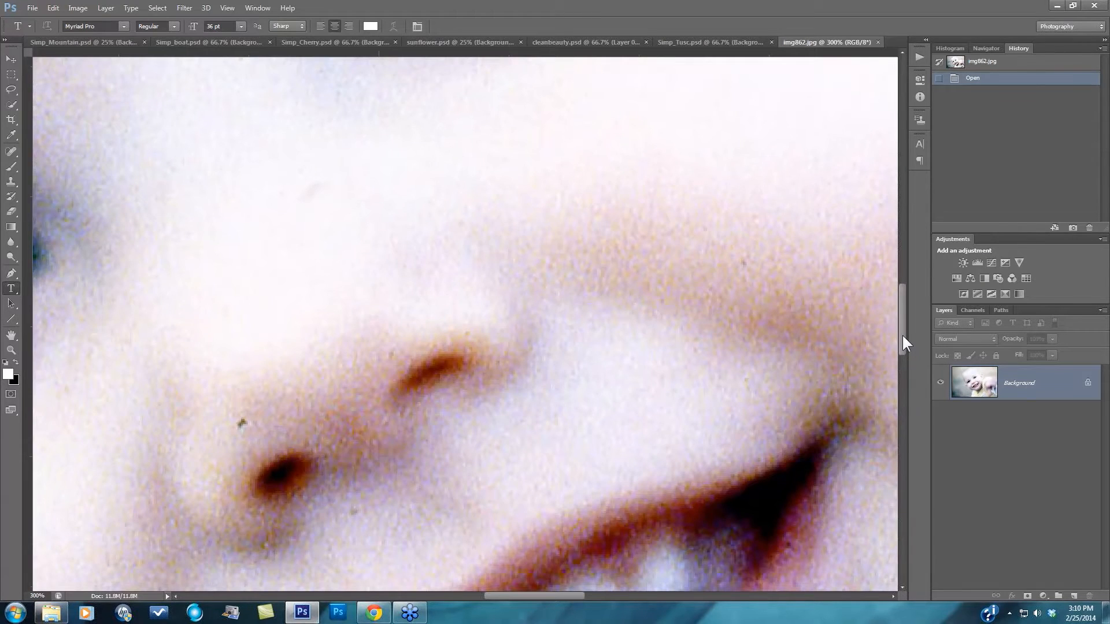
{"action": "key", "text": "ctrl+minus"}
{"action": "left_click", "coordinate": [902, 210]}
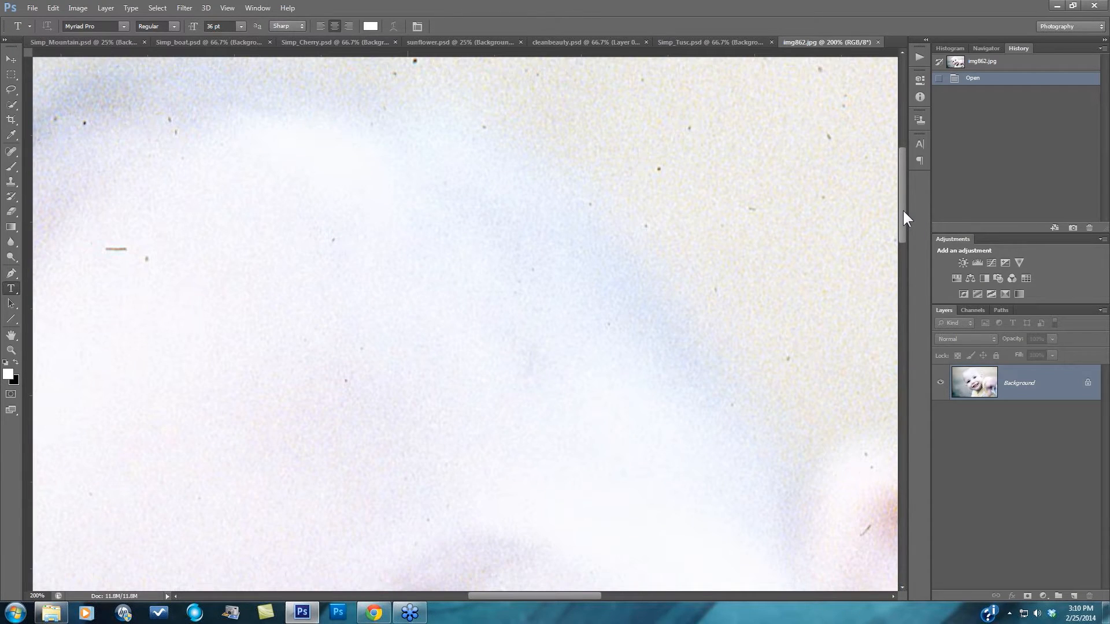
{"action": "left_click_drag", "start_coordinate": [902, 210], "coordinate": [903, 207]}
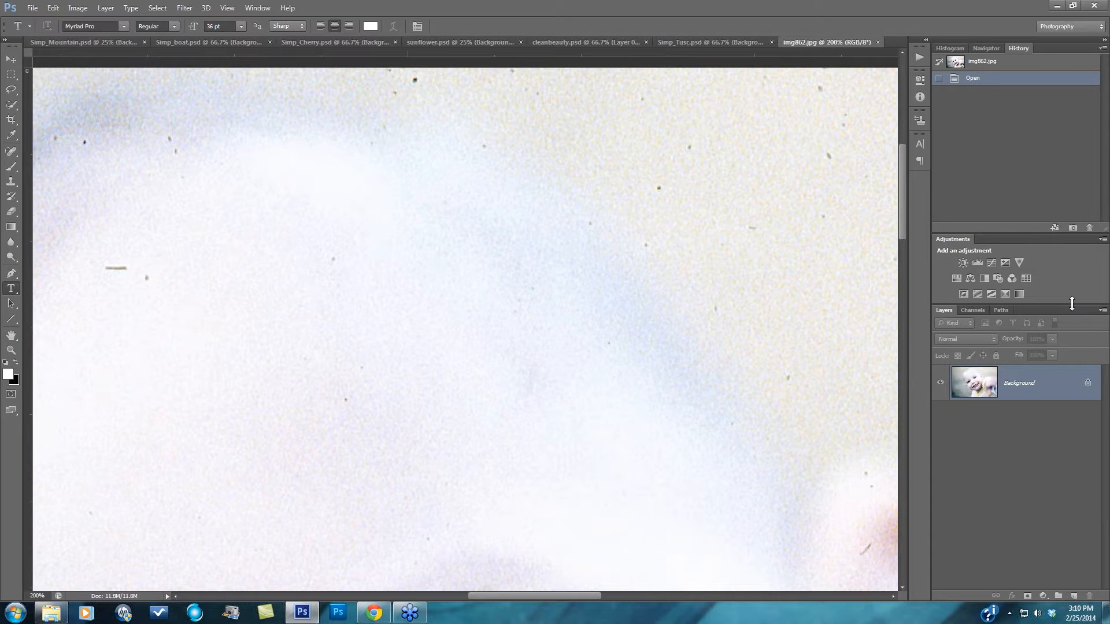
{"action": "key", "text": "ctrl+minus"}
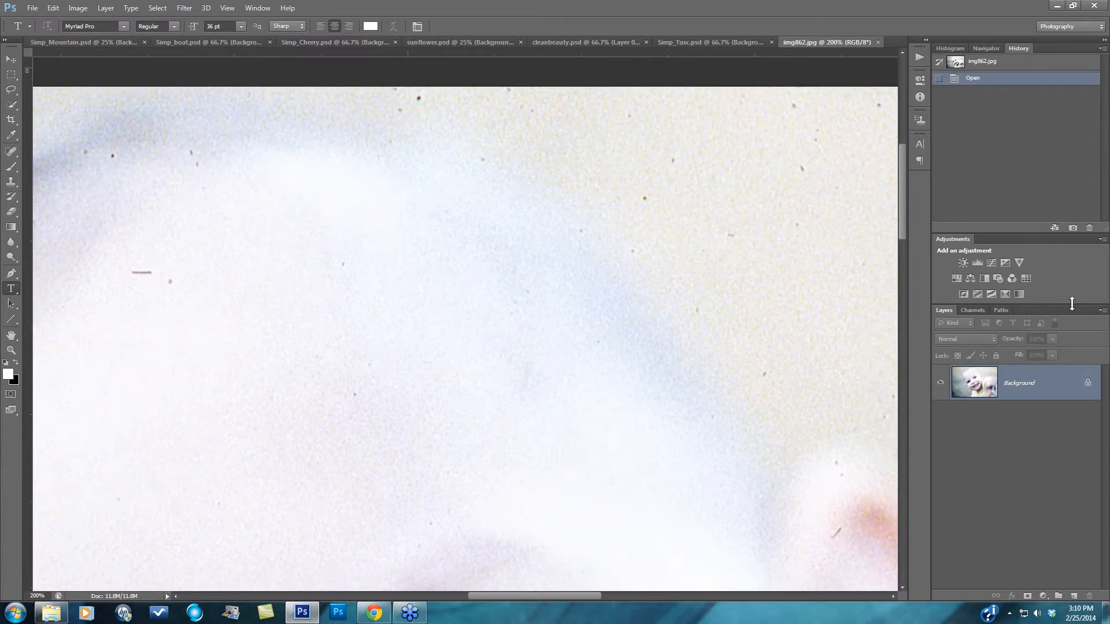
{"action": "key", "text": "ctrl+minus"}
{"action": "key", "text": "ctrl+minus"}
{"action": "key", "text": "ctrl+minus"}
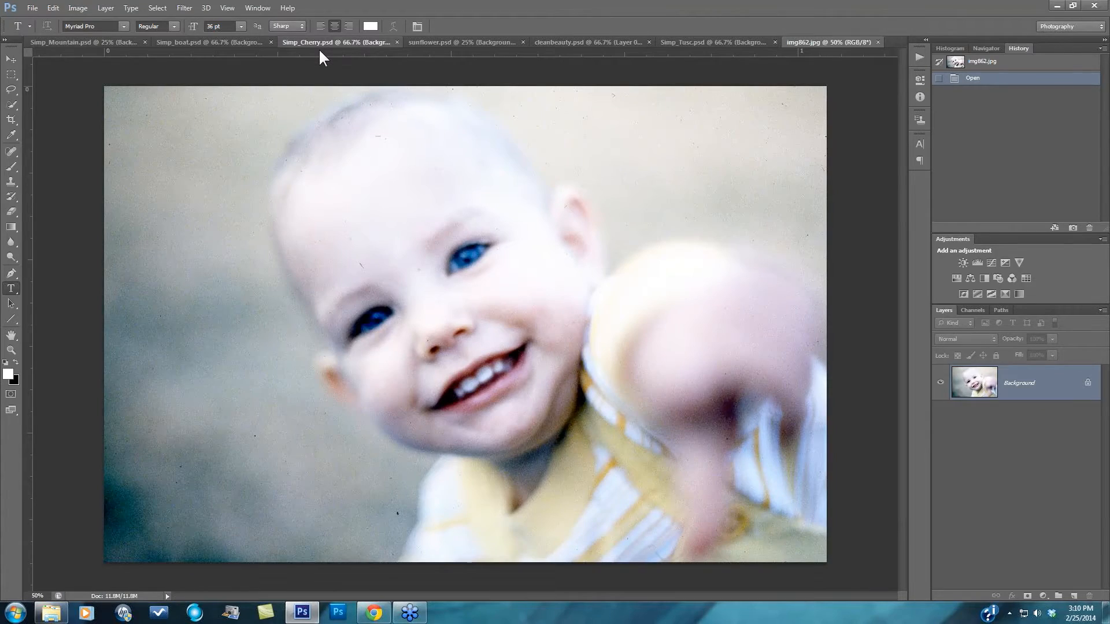
- In Simp_Cherry.psd, hide Background copy 3 and duplicate the Background layer
{"action": "left_click", "coordinate": [320, 50]}
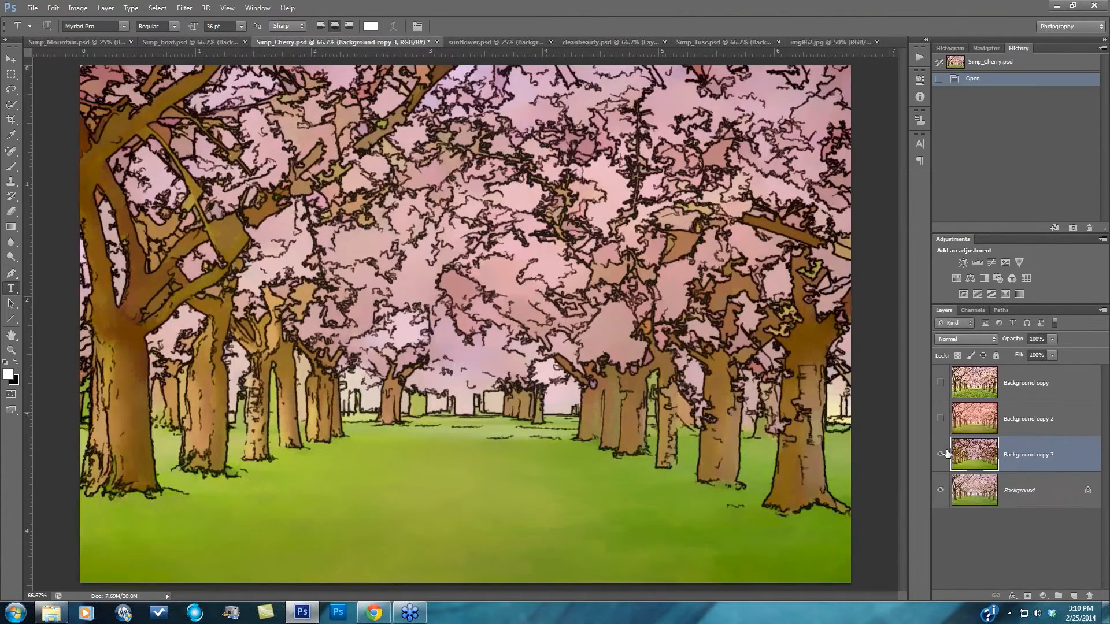
{"action": "left_click", "coordinate": [940, 455]}
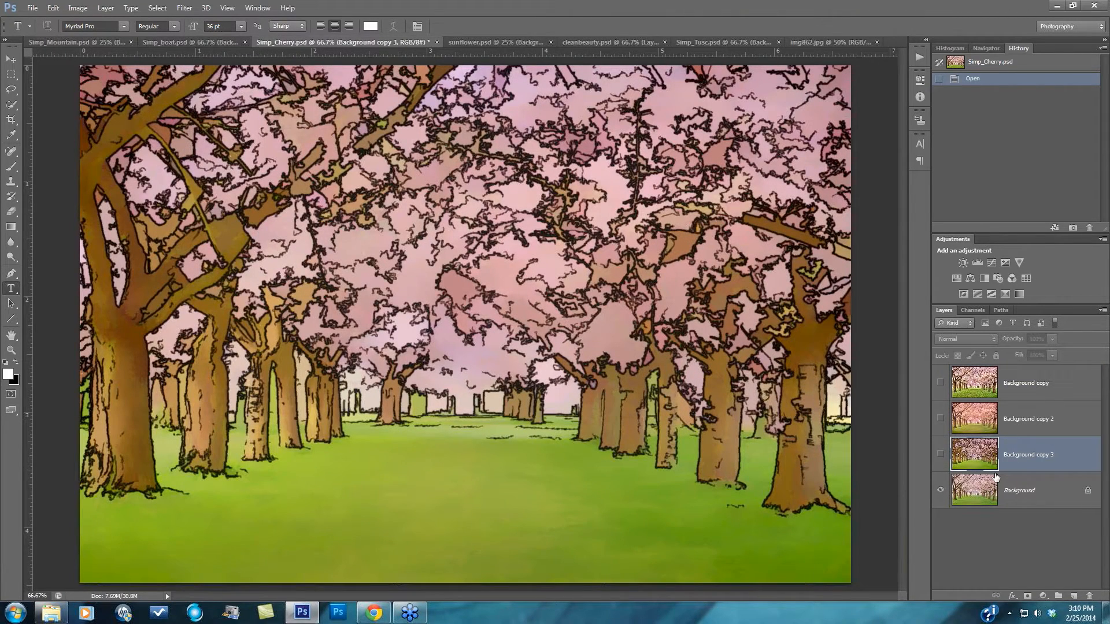
{"action": "left_click", "coordinate": [996, 479]}
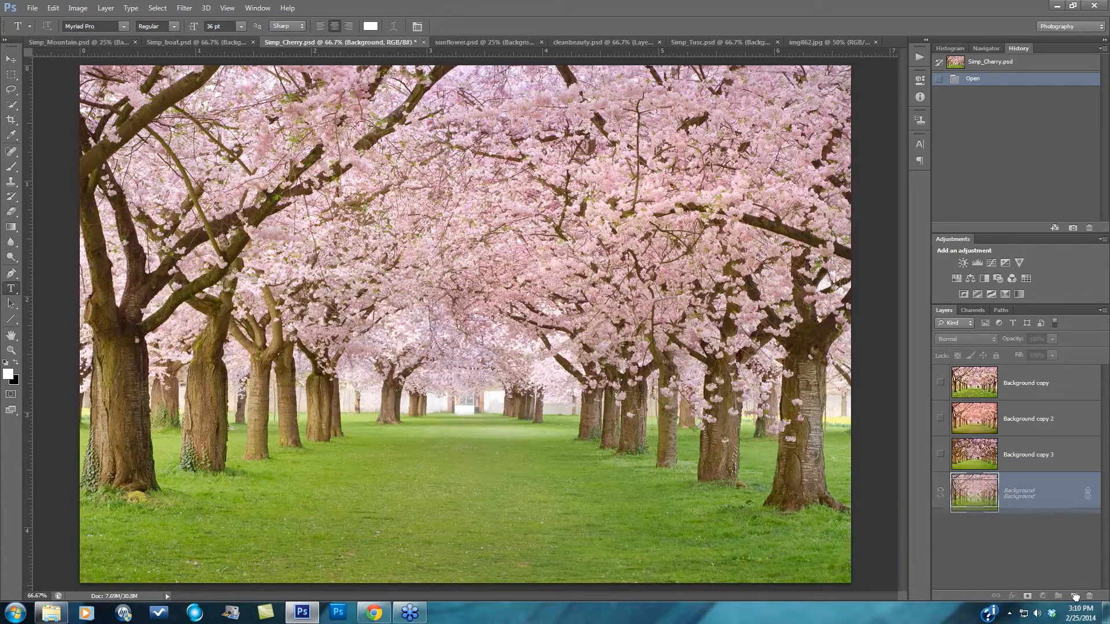
{"action": "key", "text": "ctrl+j"}
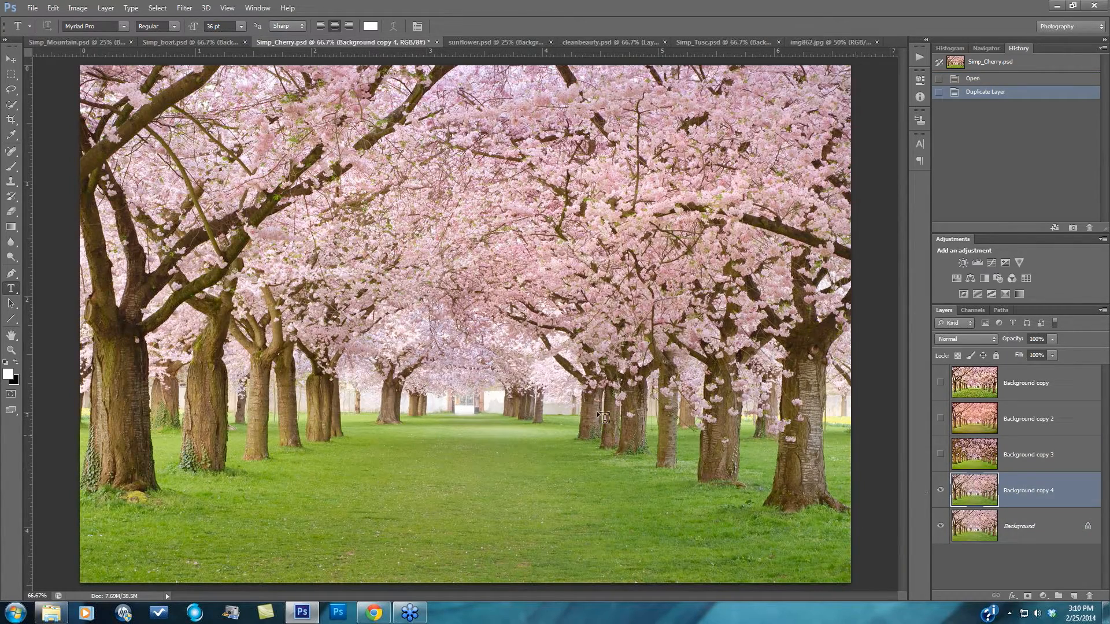
- Open the Background copy 4 layer in Topaz Simplify 4 and reset all adjustments to their defaults
{"action": "left_click", "coordinate": [179, 6]}
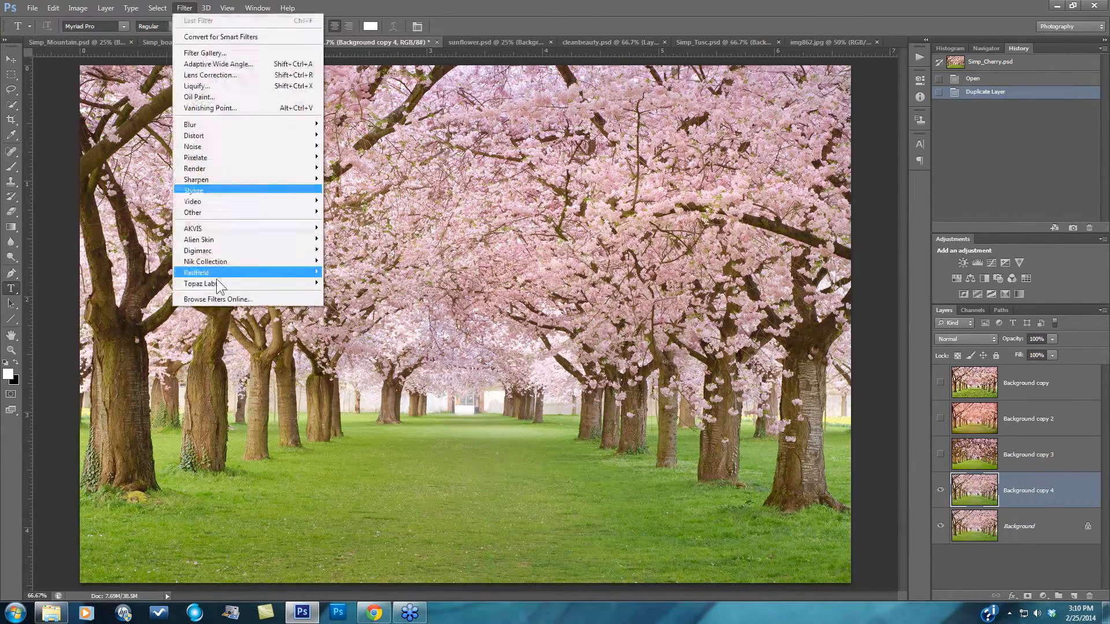
{"action": "mouse_move", "coordinate": [217, 284]}
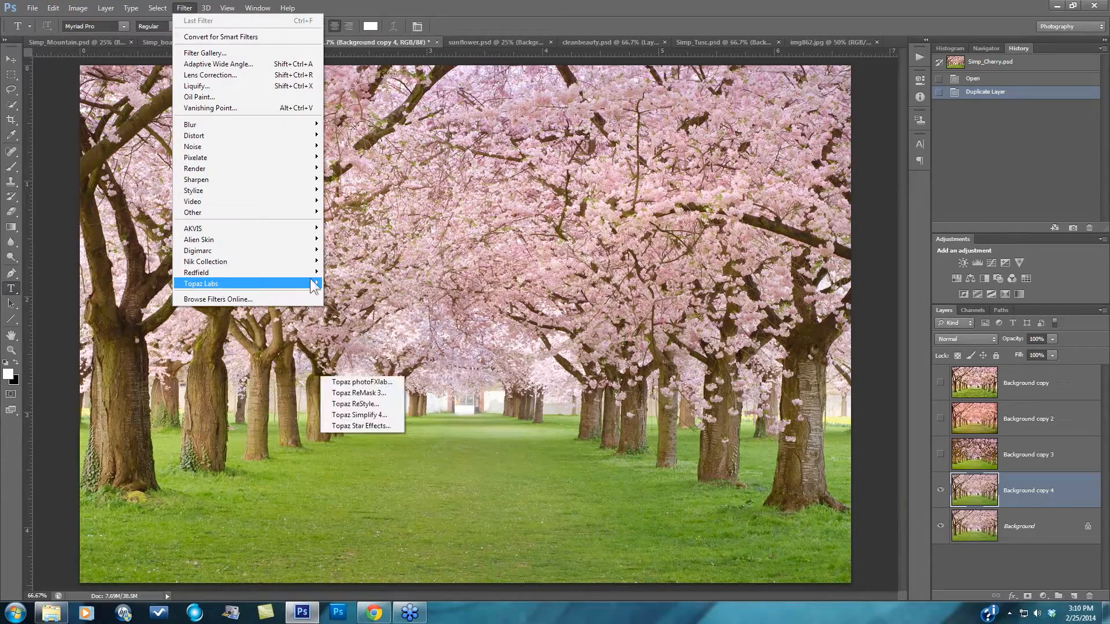
{"action": "left_click", "coordinate": [379, 416]}
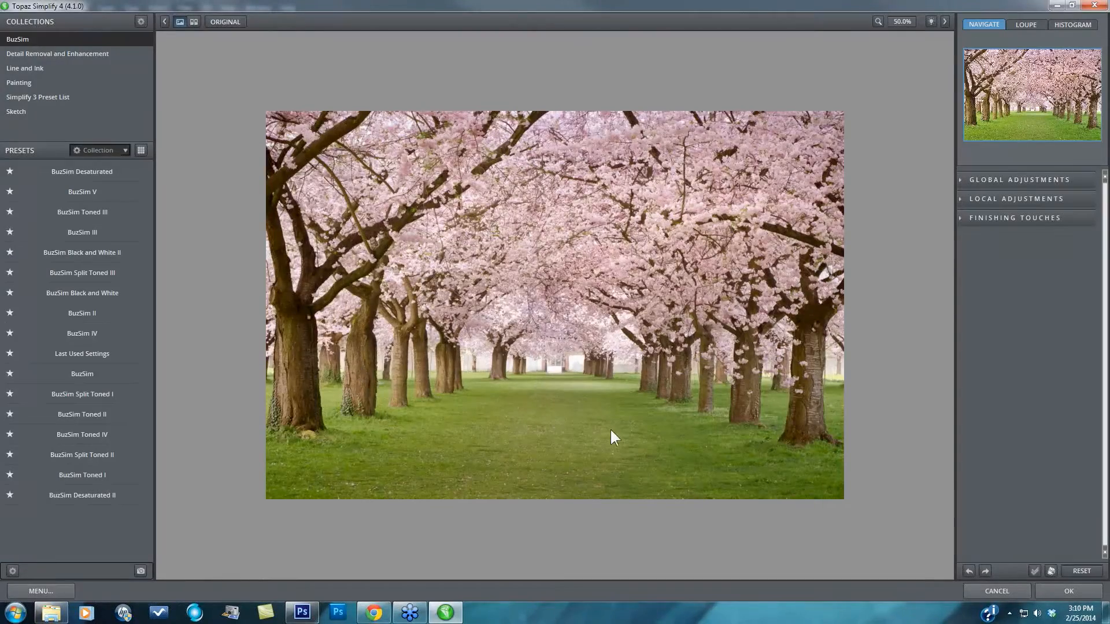
{"action": "left_click", "coordinate": [1079, 571]}
{"action": "left_click", "coordinate": [915, 342]}
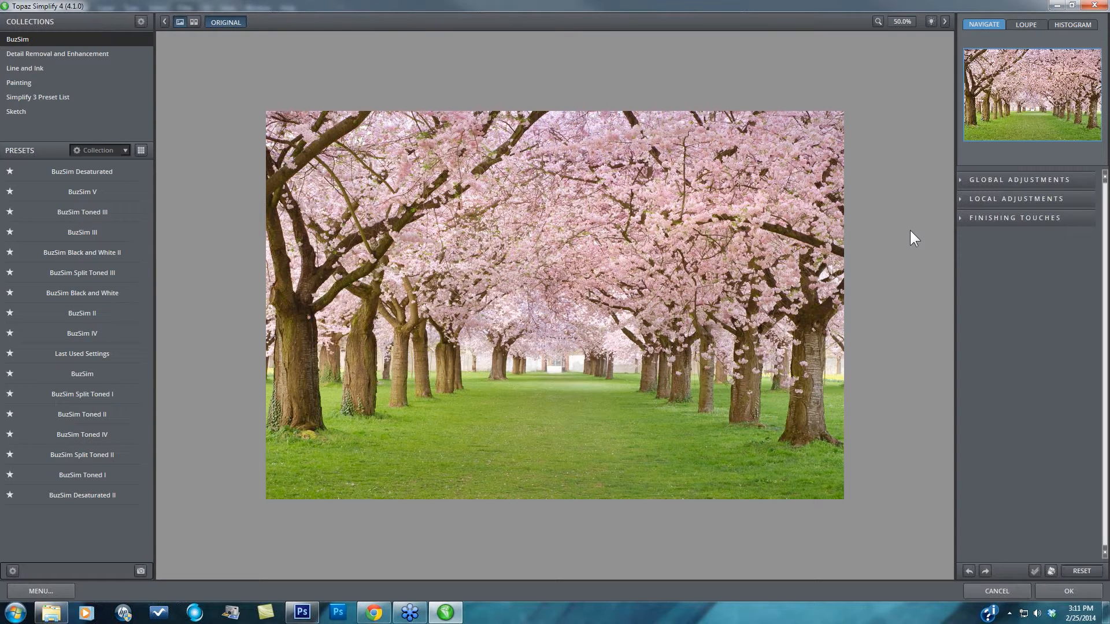
- Expand the Finishing Touches group and enable Vignette, Quad Tone and Transparency
{"action": "left_click", "coordinate": [967, 219]}
{"action": "left_click", "coordinate": [961, 234]}
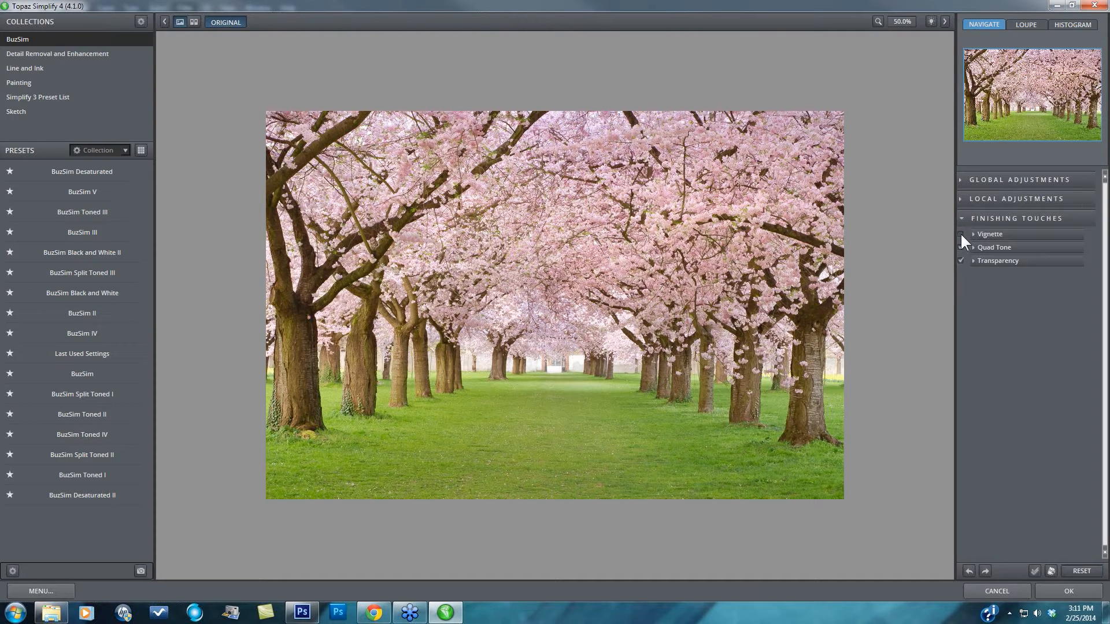
{"action": "left_click", "coordinate": [960, 247]}
{"action": "left_click", "coordinate": [961, 260]}
- Preview the first BuzSim presets and apply BuzSim Desaturated to the cherry tree photo
{"action": "mouse_move", "coordinate": [73, 170]}
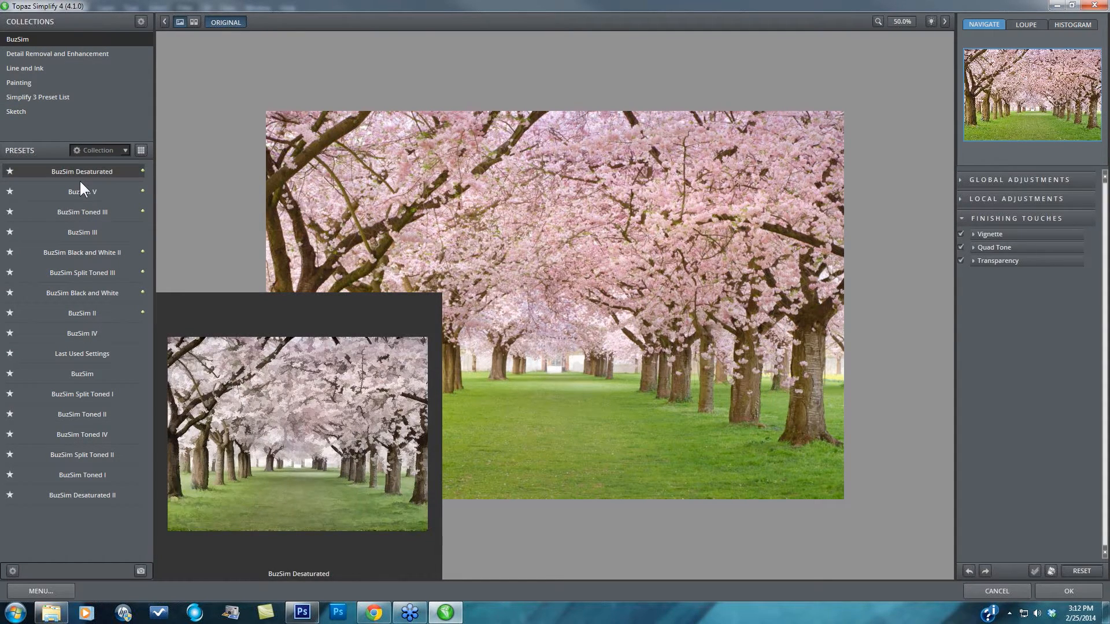
{"action": "mouse_move", "coordinate": [84, 196]}
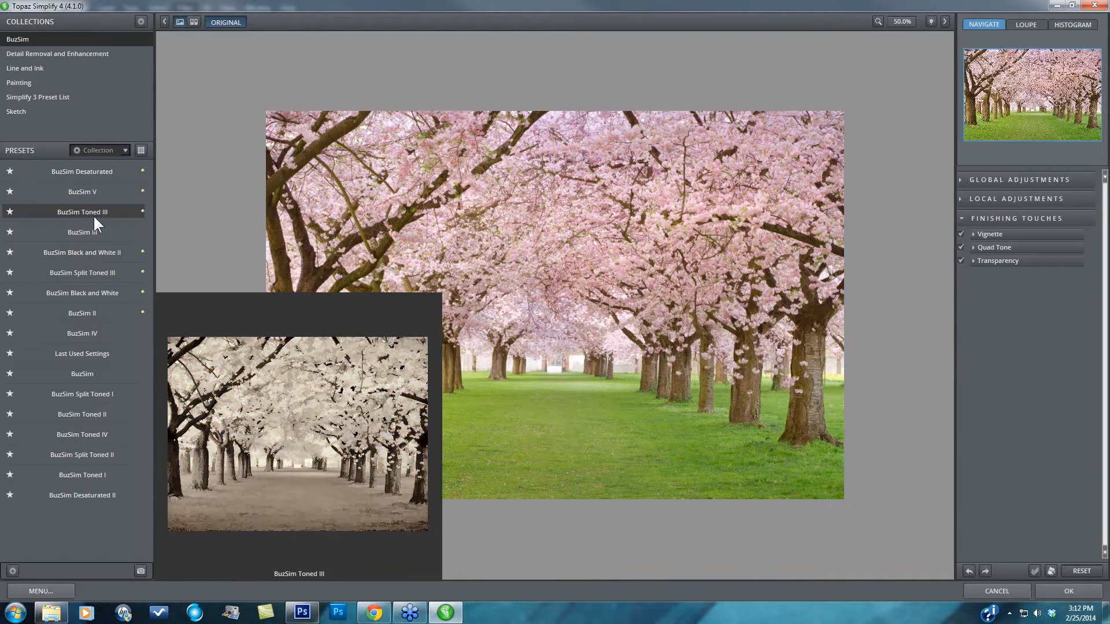
{"action": "mouse_move", "coordinate": [98, 229]}
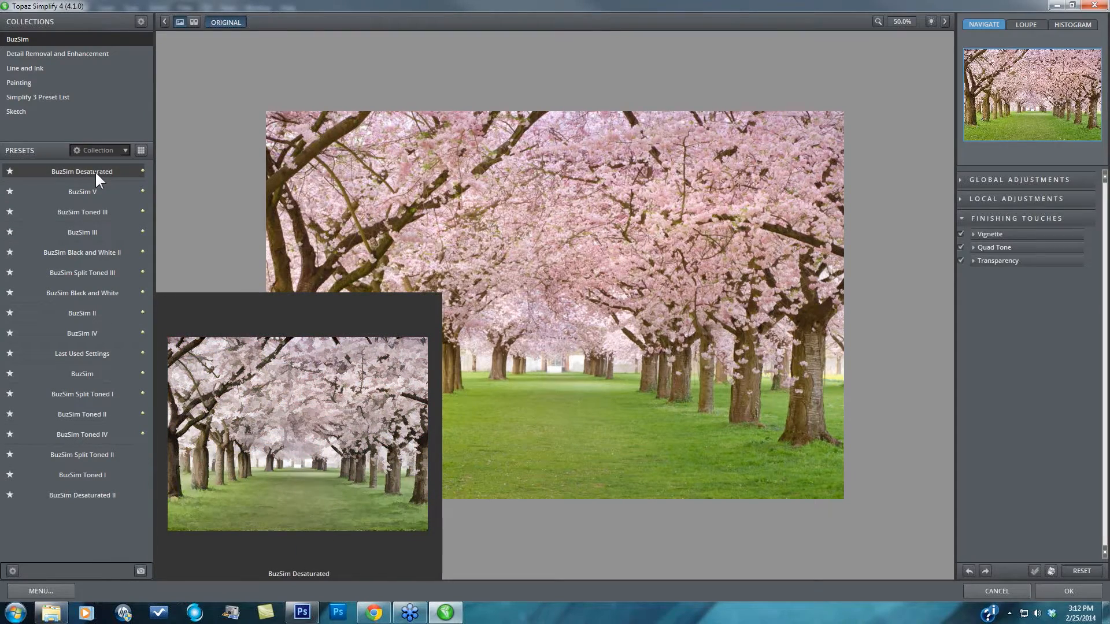
{"action": "left_click", "coordinate": [95, 171]}
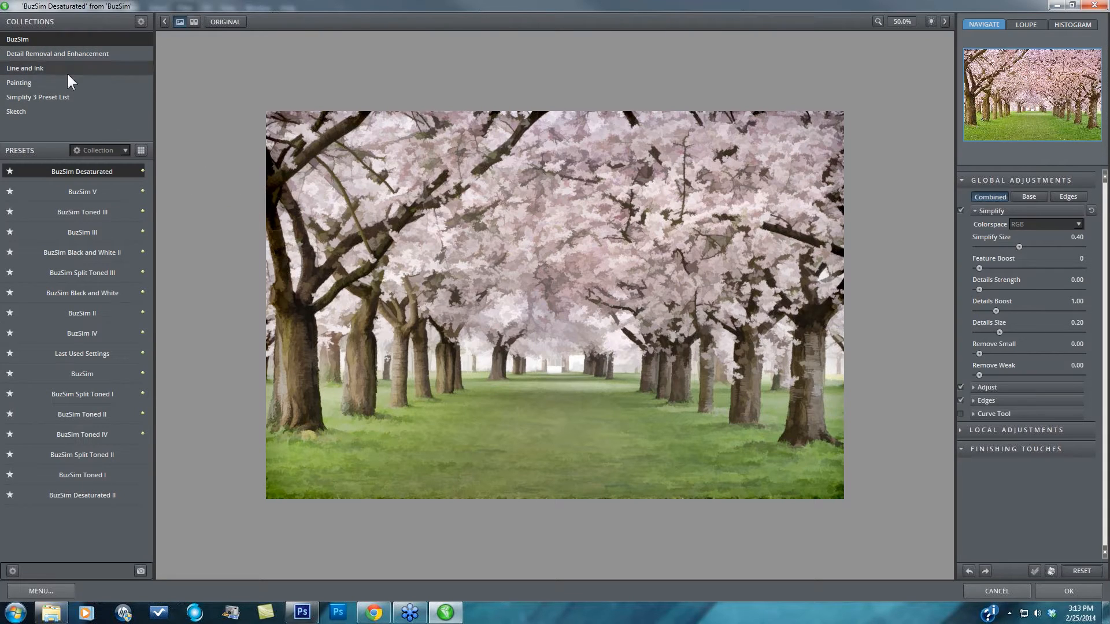
- Create a new preset collection named My Collection
{"action": "left_click", "coordinate": [140, 22]}
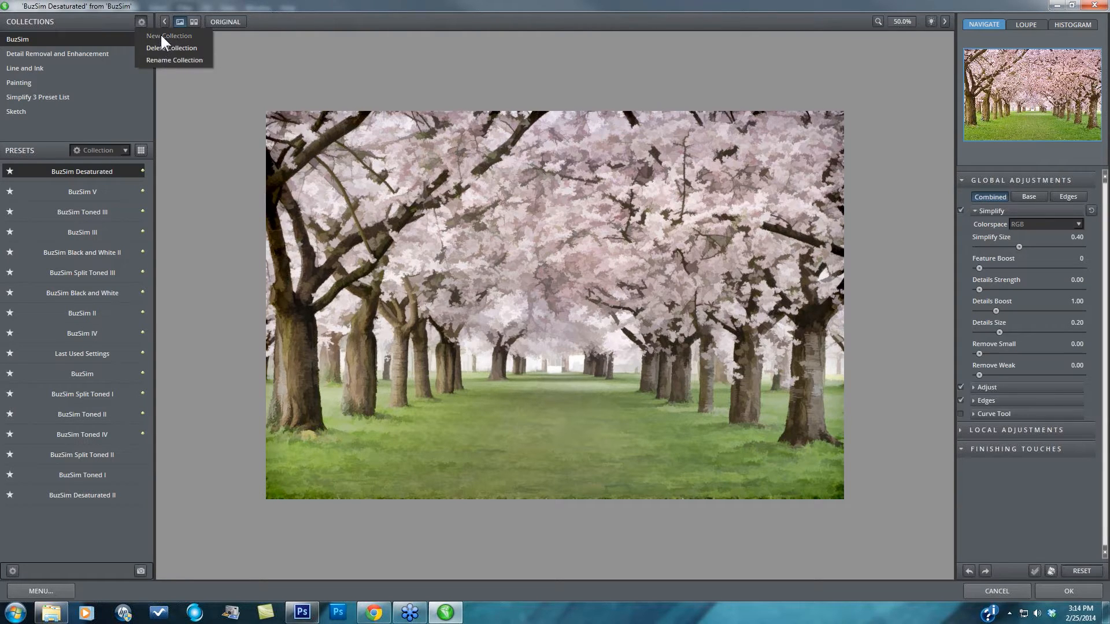
{"action": "left_click", "coordinate": [160, 34]}
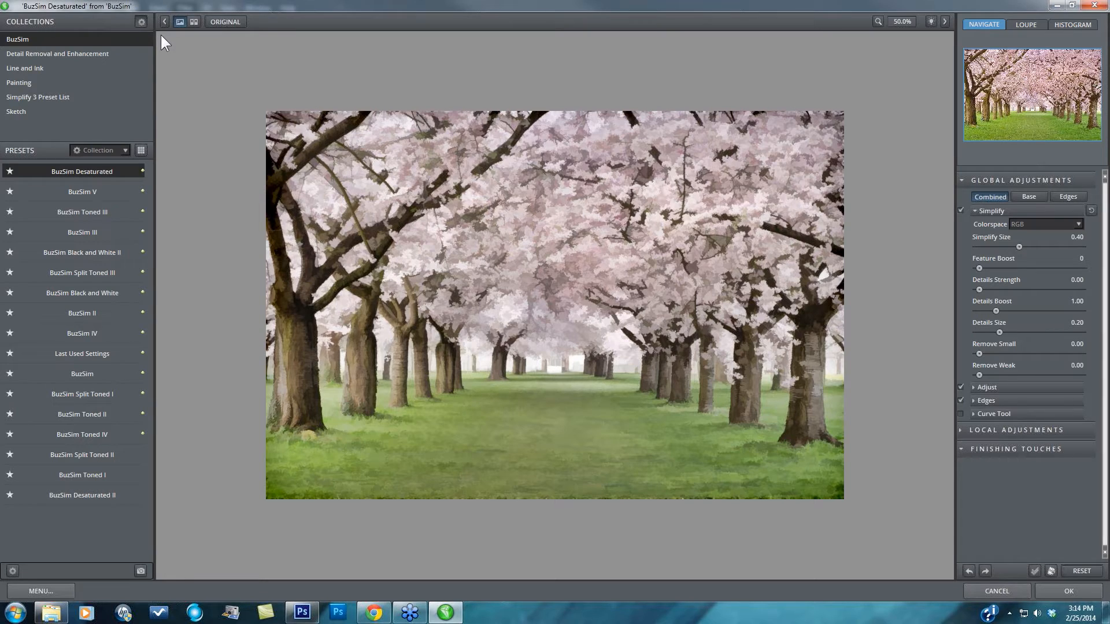
{"action": "type", "text": "My Collection"}
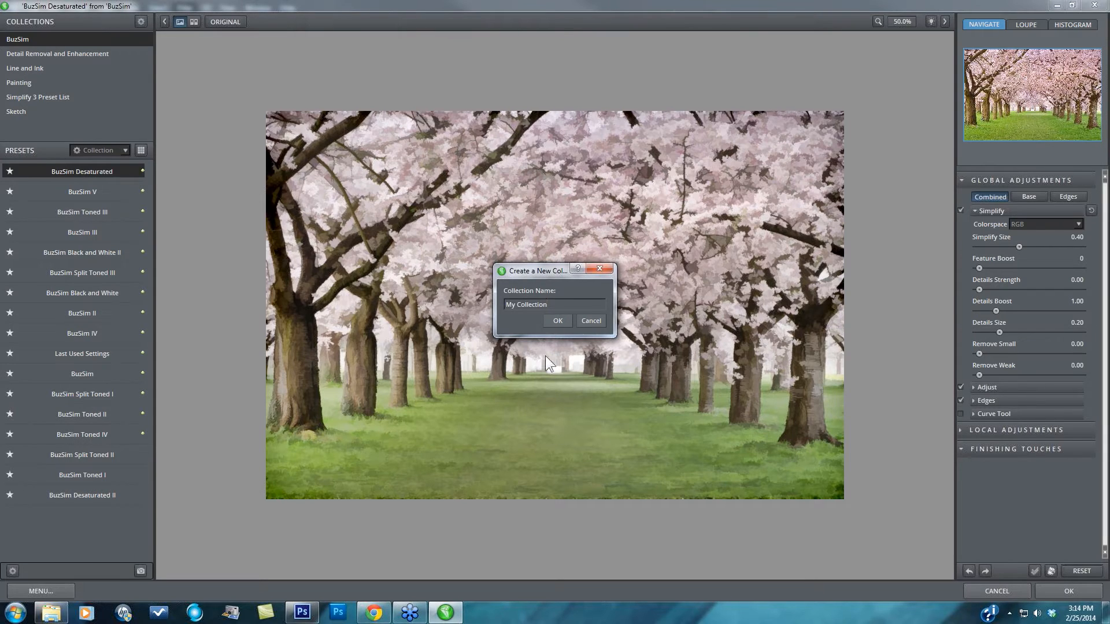
{"action": "left_click", "coordinate": [558, 321]}
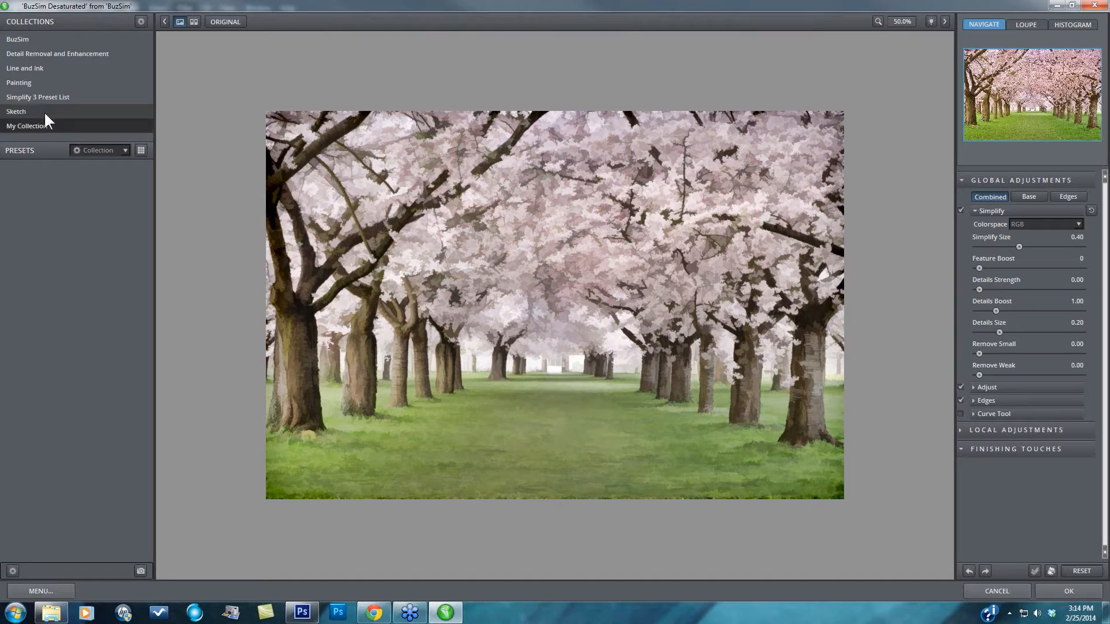
- Delete the My Collection preset collection and show the BuzSim collection's presets
{"action": "left_click", "coordinate": [142, 22]}
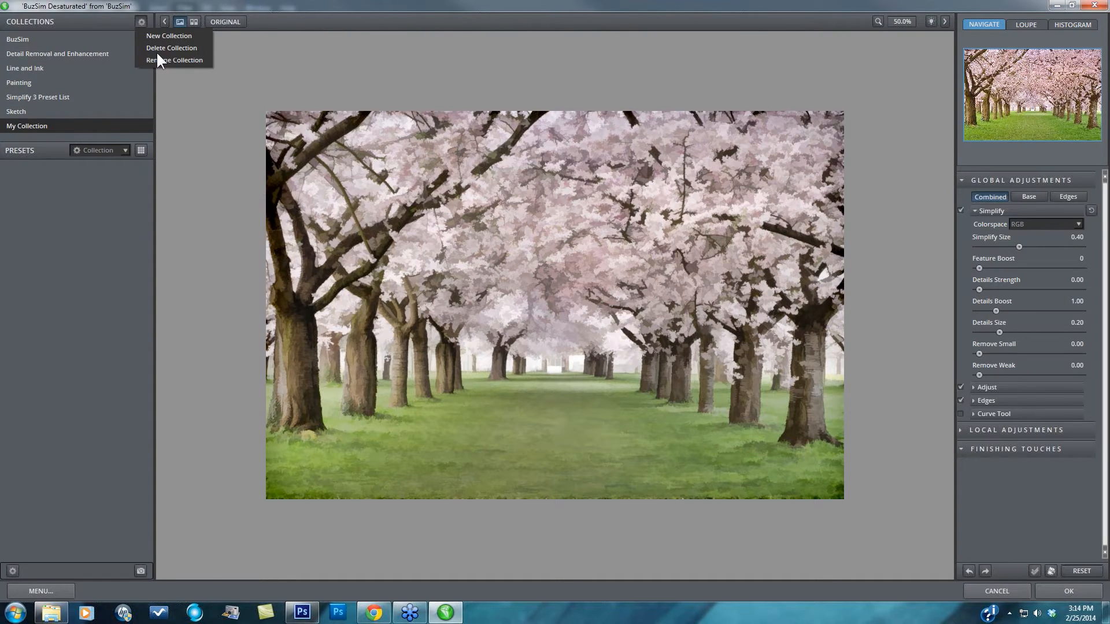
{"action": "left_click", "coordinate": [157, 49]}
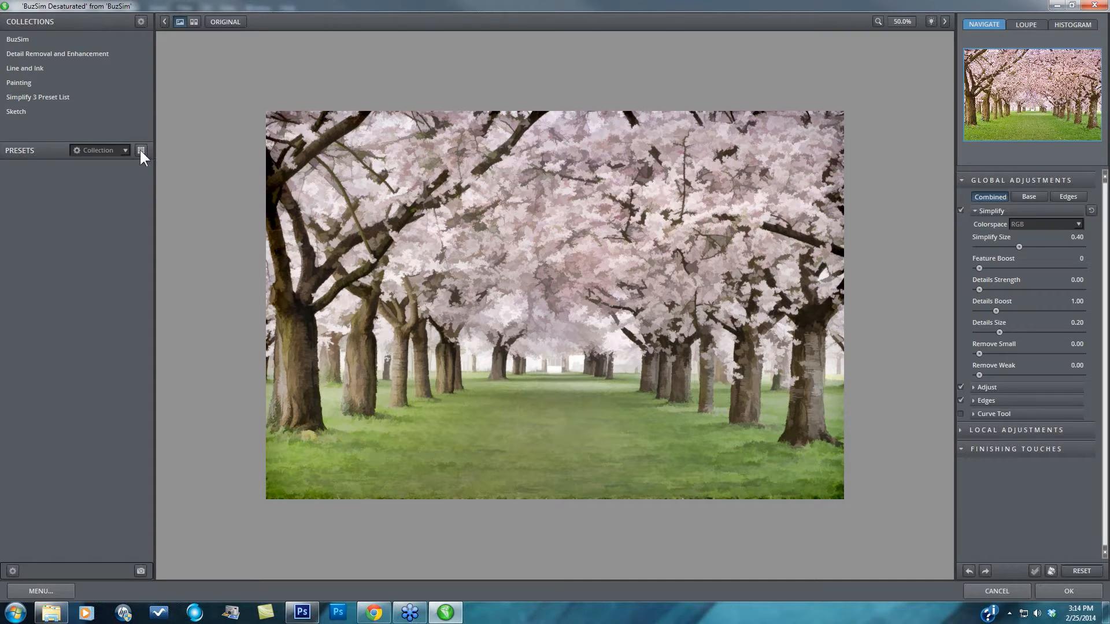
{"action": "left_click", "coordinate": [32, 39]}
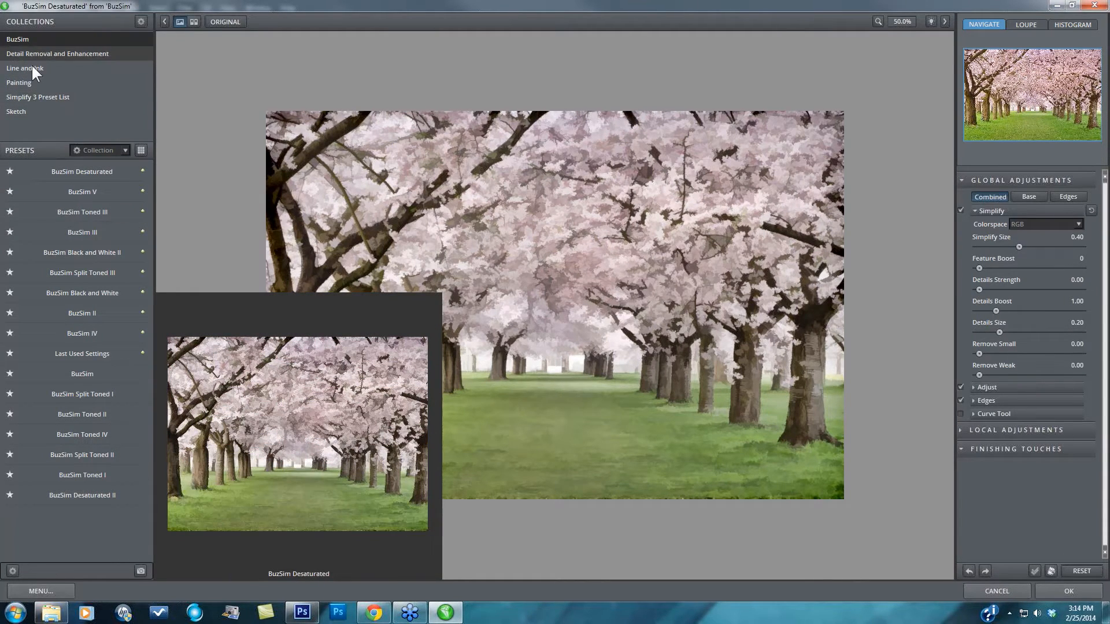
- Open the Painting collection and preview its presets, including Impressions Color and Oil Painting Toned I
{"action": "left_click", "coordinate": [33, 80]}
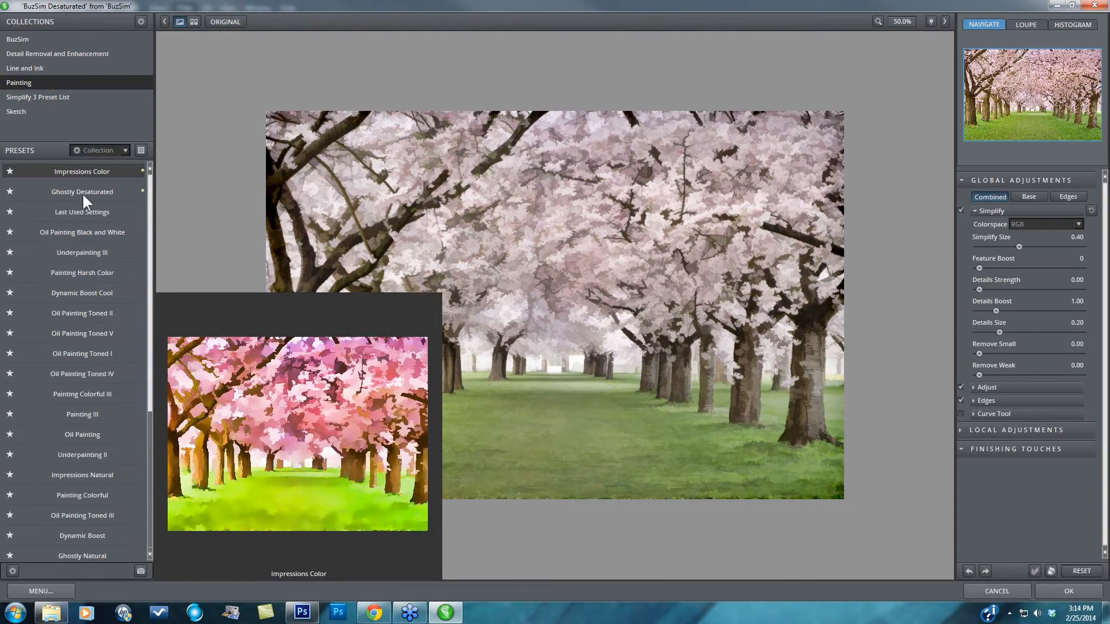
{"action": "left_click", "coordinate": [87, 214]}
{"action": "left_click", "coordinate": [88, 232]}
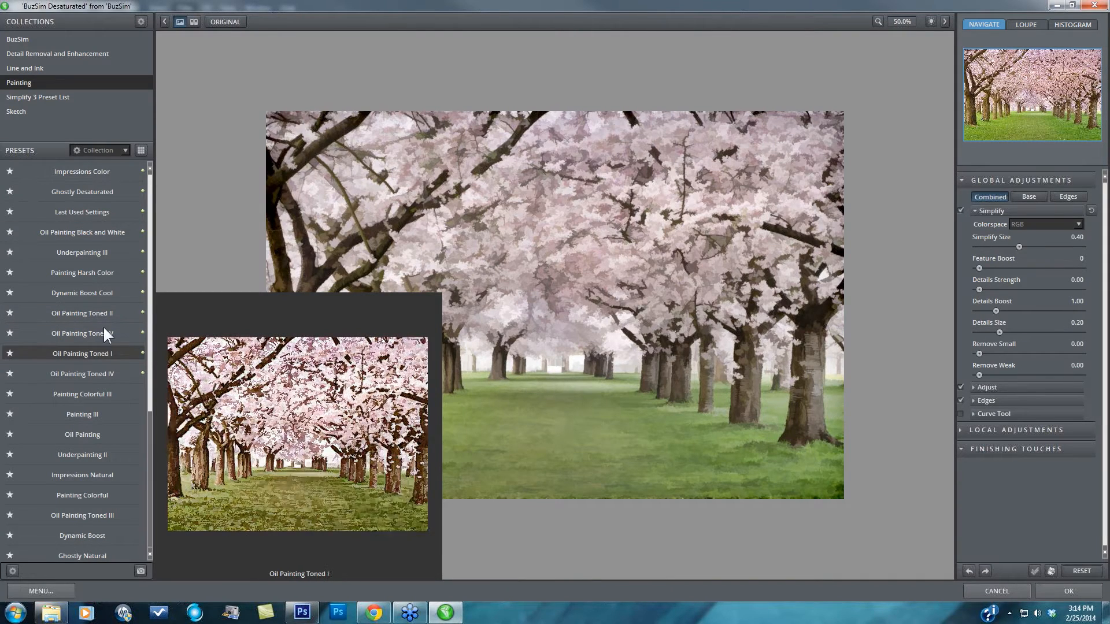
{"action": "mouse_move", "coordinate": [115, 334]}
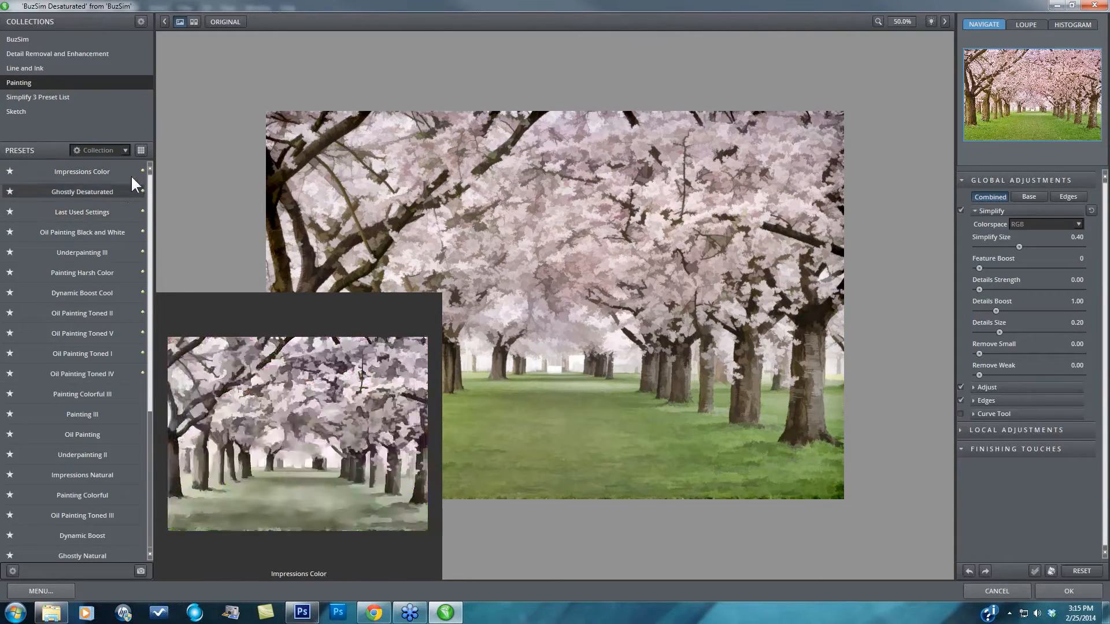
- Browse the Painting presets in a full-screen thumbnail grid and apply Oil Painting Toned V
{"action": "left_click", "coordinate": [141, 149]}
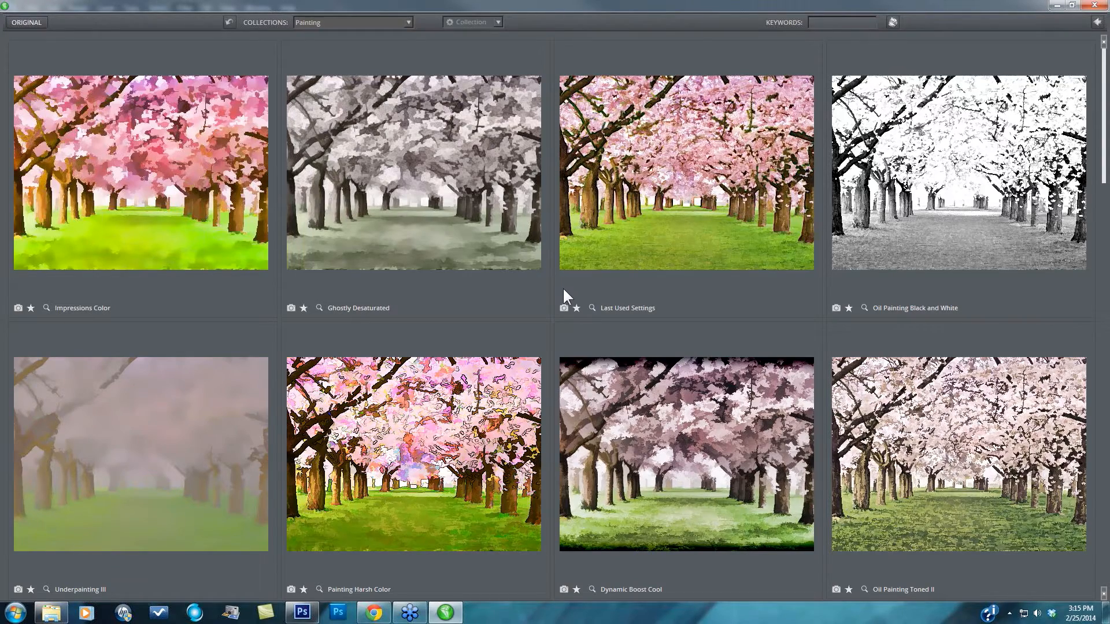
{"action": "scroll", "coordinate": [564, 289], "scroll_direction": "down", "scroll_amount": 1}
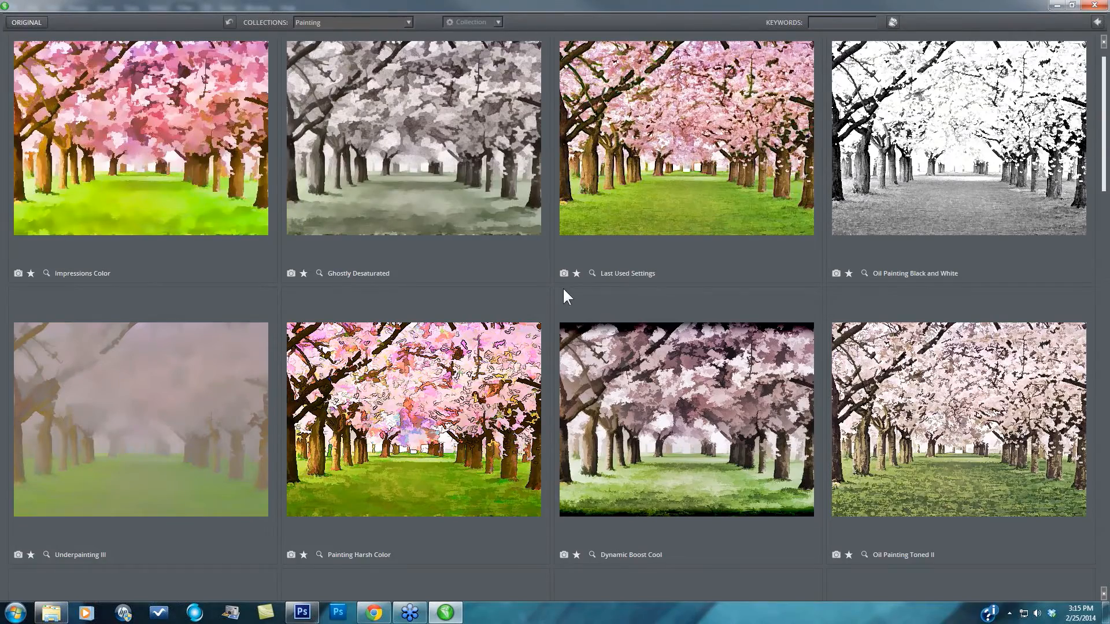
{"action": "scroll", "coordinate": [564, 290], "scroll_direction": "down", "scroll_amount": 5}
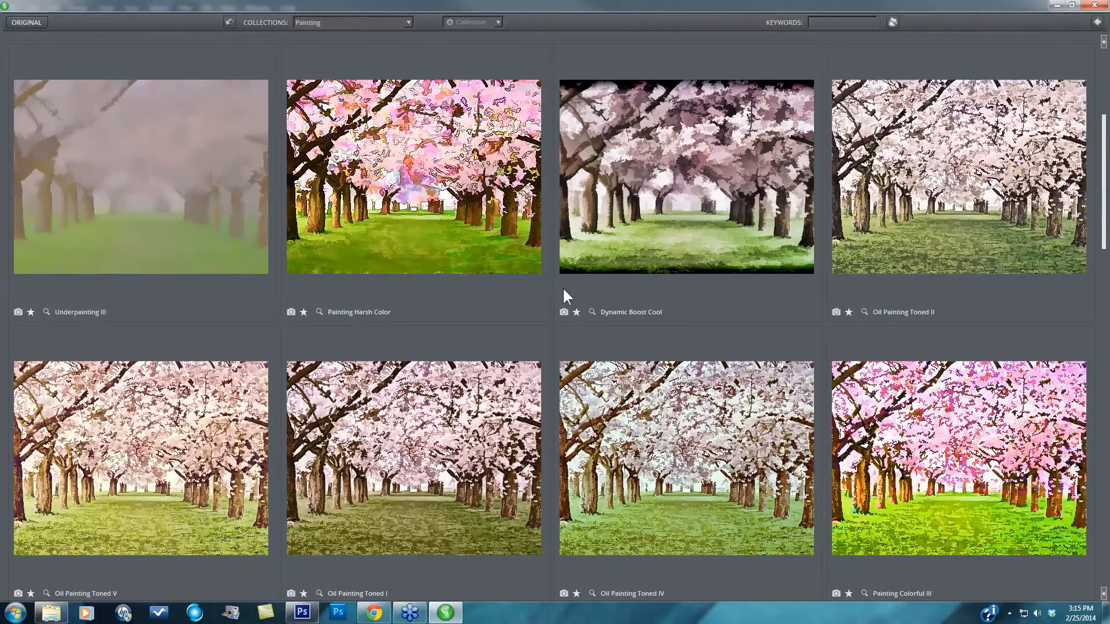
{"action": "scroll", "coordinate": [562, 287], "scroll_direction": "down", "scroll_amount": 12}
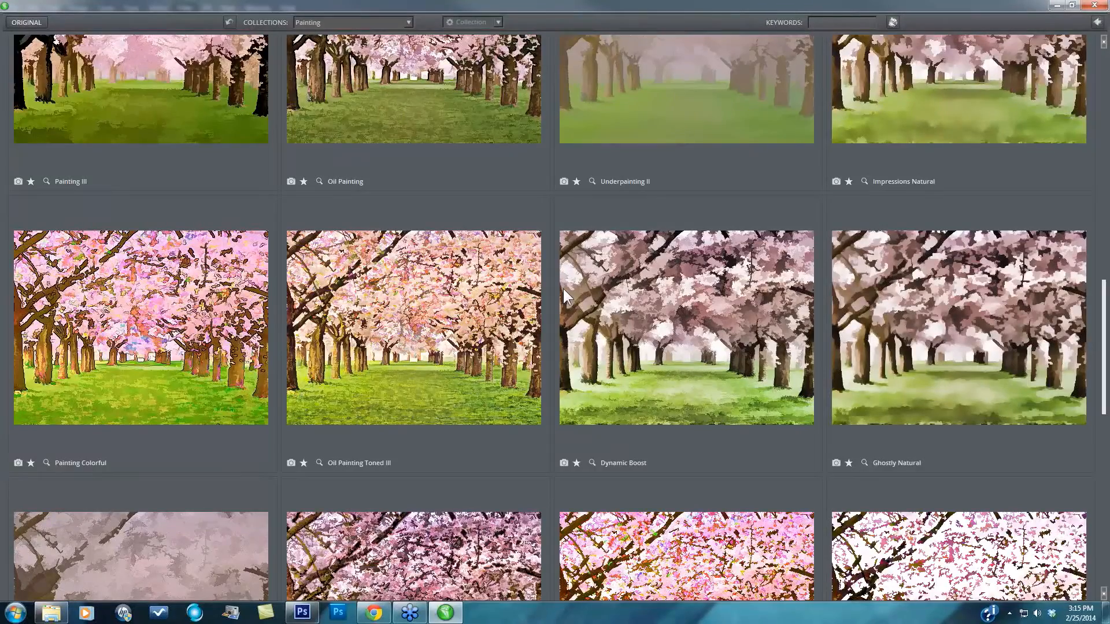
{"action": "scroll", "coordinate": [563, 289], "scroll_direction": "up", "scroll_amount": 5}
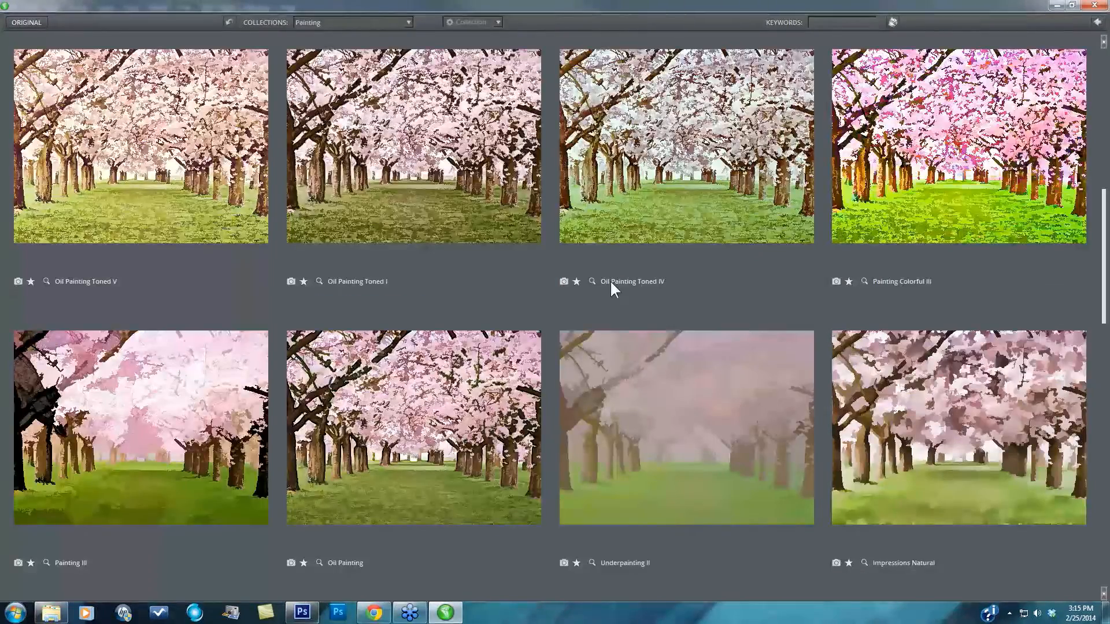
{"action": "left_click", "coordinate": [610, 280]}
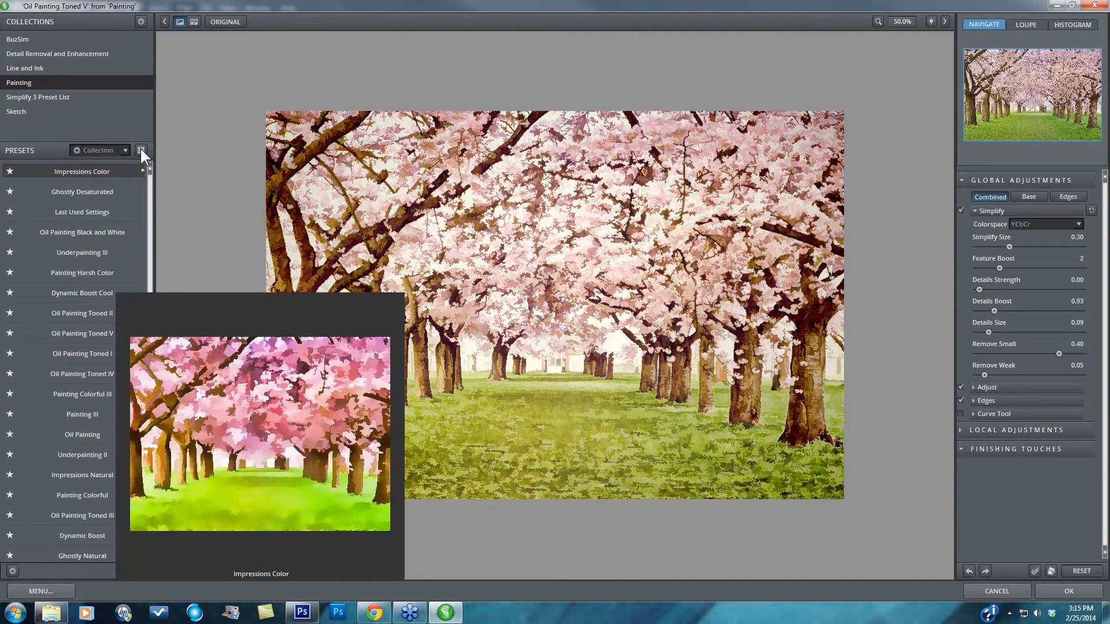
- Reopen the preset thumbnail grid with the BuzSim collection and look through its presets
{"action": "left_click", "coordinate": [141, 151]}
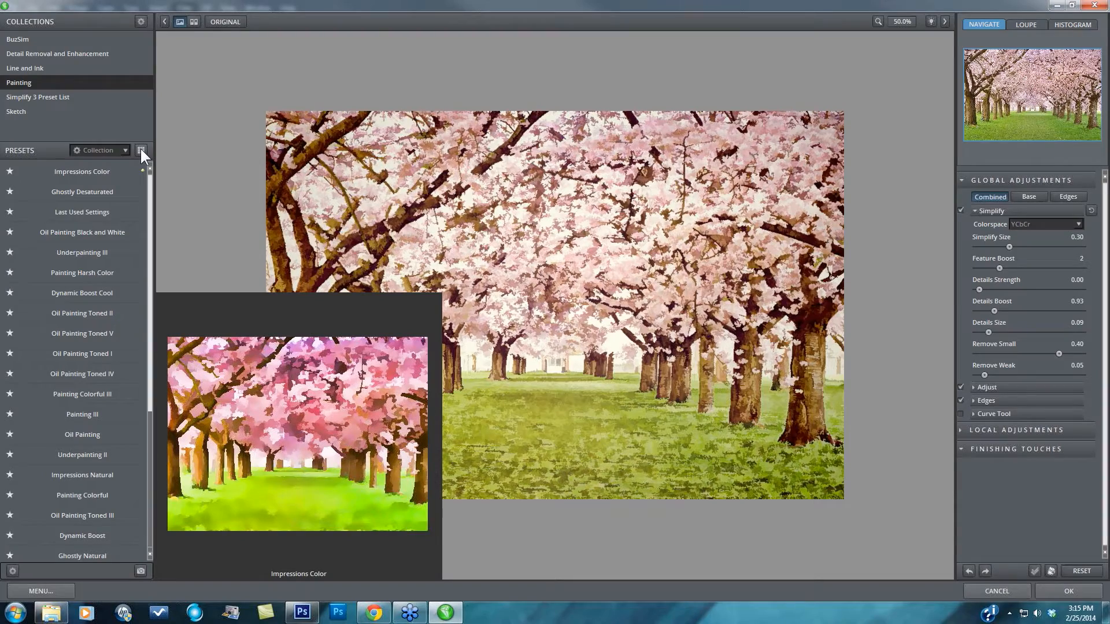
{"action": "left_click", "coordinate": [141, 150]}
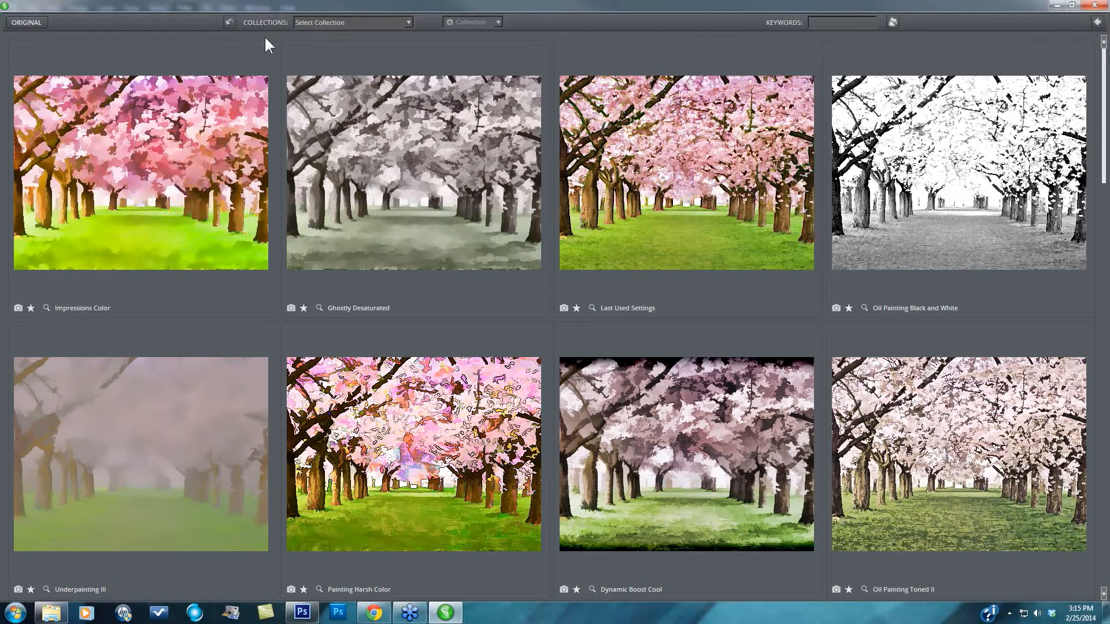
{"action": "left_click", "coordinate": [404, 21]}
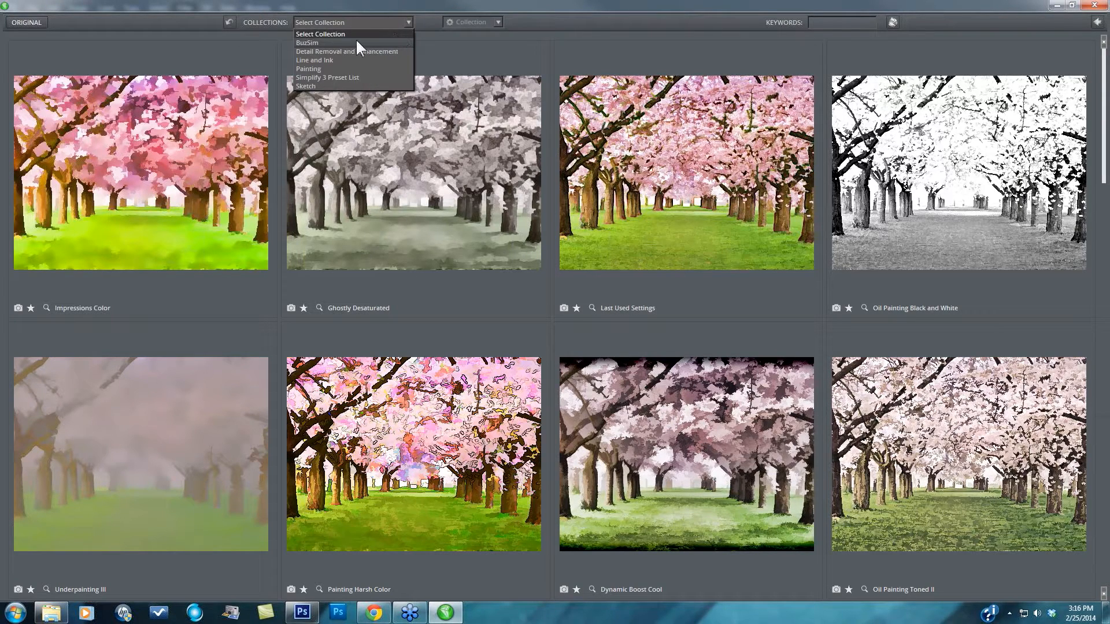
{"action": "left_click", "coordinate": [311, 42]}
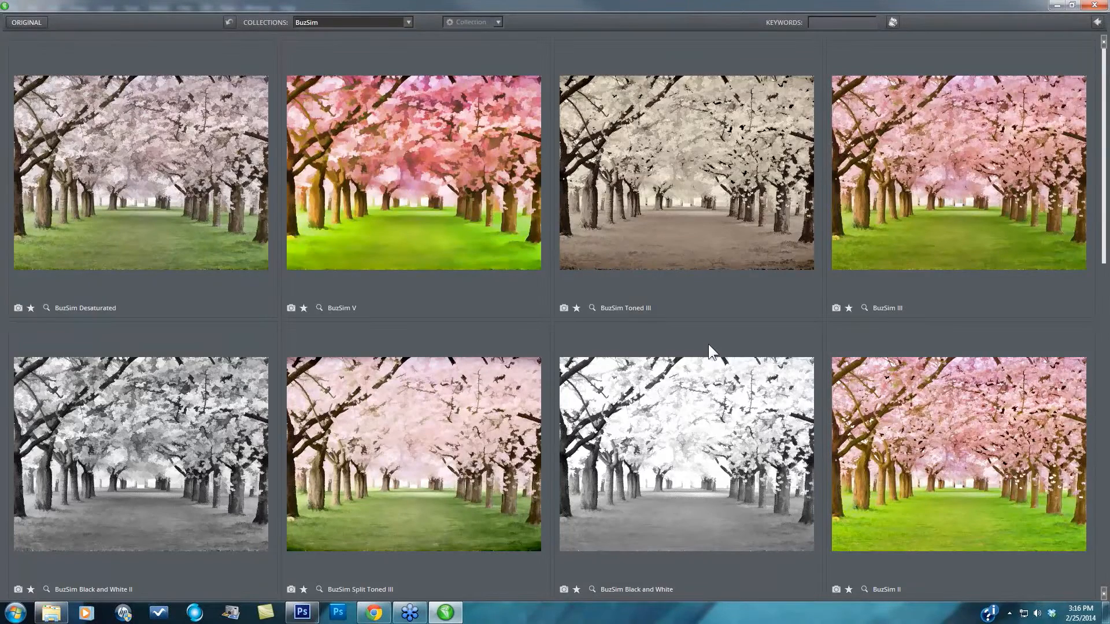
{"action": "scroll", "coordinate": [433, 400], "scroll_direction": "down", "scroll_amount": 3}
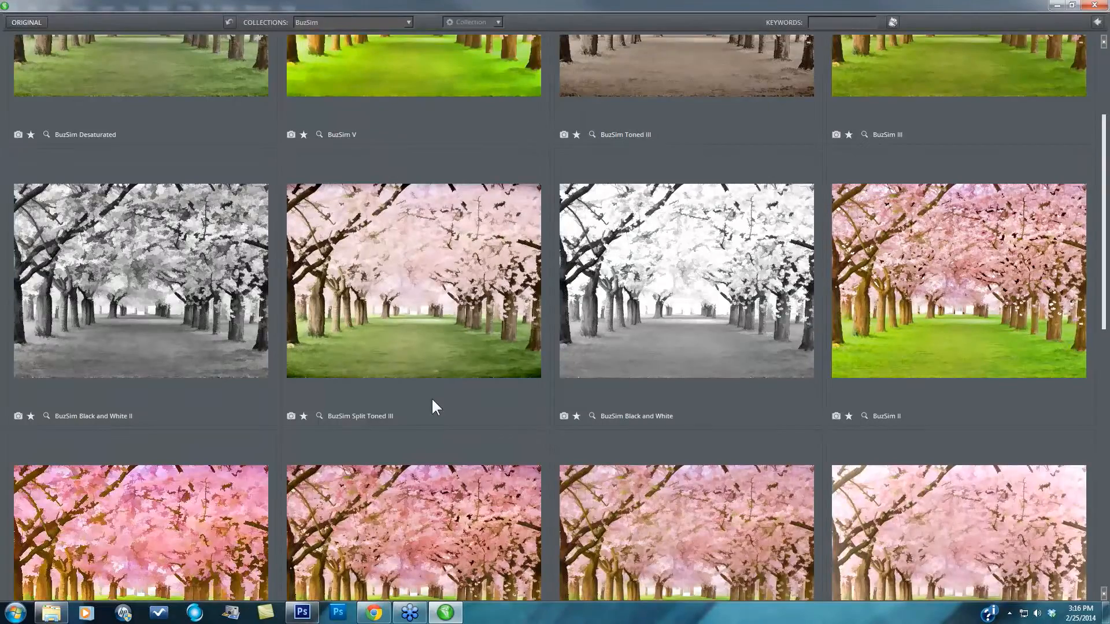
{"action": "scroll", "coordinate": [431, 397], "scroll_direction": "down", "scroll_amount": 5}
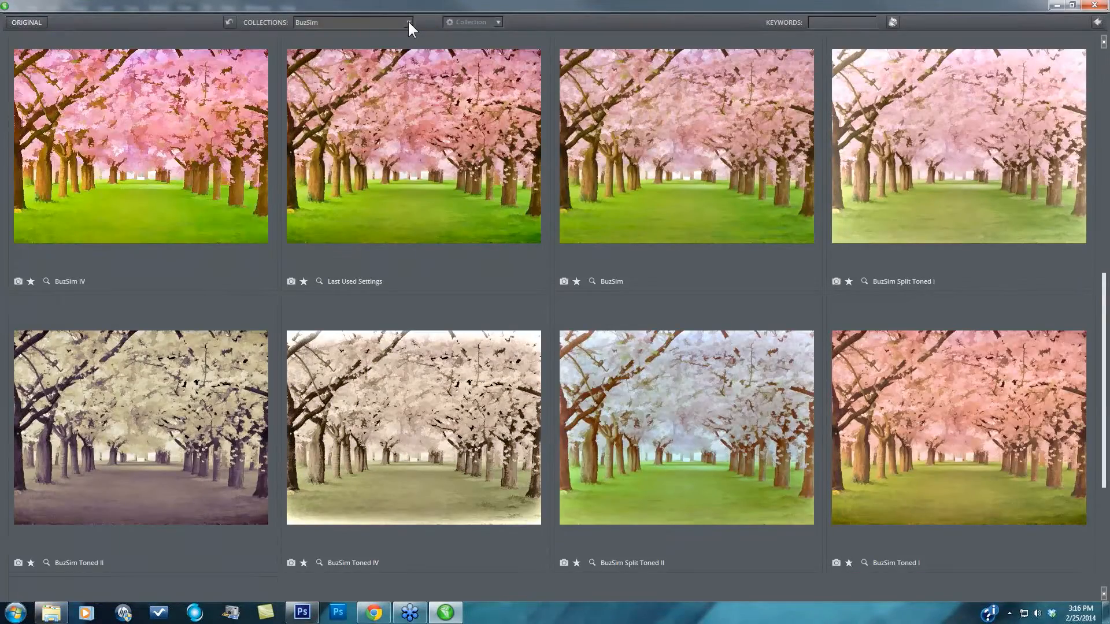
- Switch the thumbnail grid to the Line and Ink collection and compare its preset effects on the photo
{"action": "scroll", "coordinate": [515, 283], "scroll_direction": "up", "scroll_amount": 8}
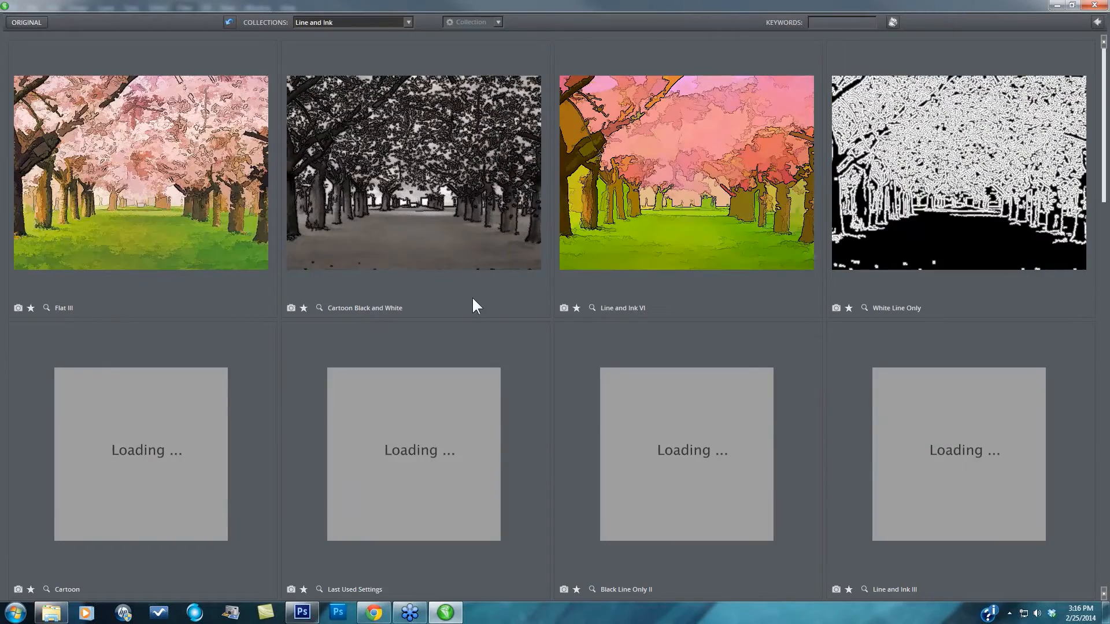
{"action": "scroll", "coordinate": [472, 296], "scroll_direction": "down", "scroll_amount": 1}
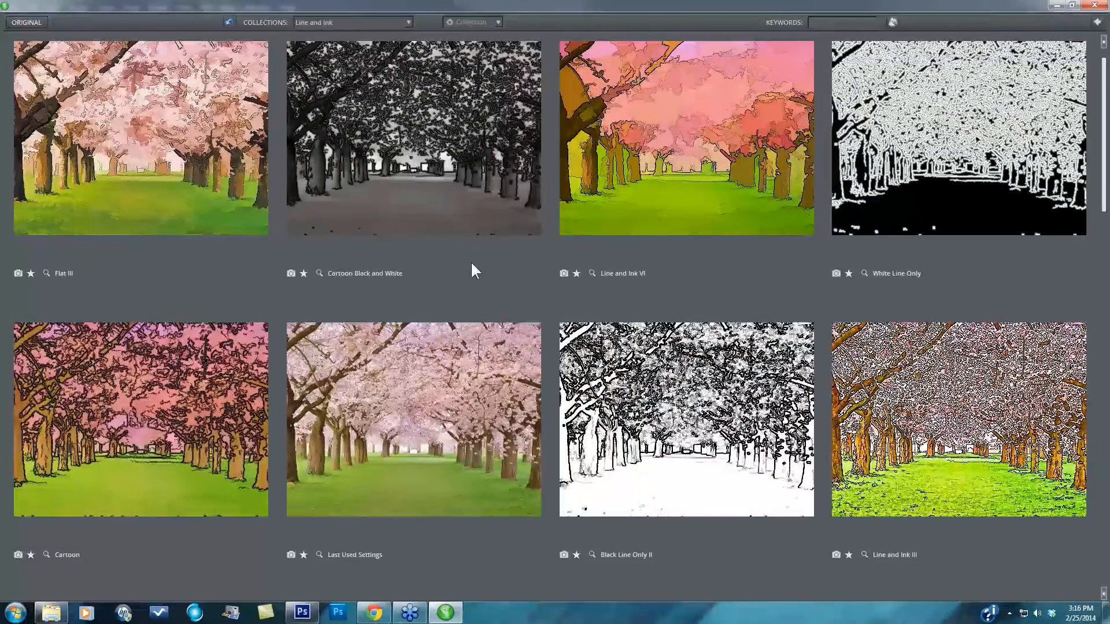
{"action": "scroll", "coordinate": [237, 325], "scroll_direction": "down", "scroll_amount": 4}
{"action": "scroll", "coordinate": [237, 325], "scroll_direction": "up", "scroll_amount": 5}
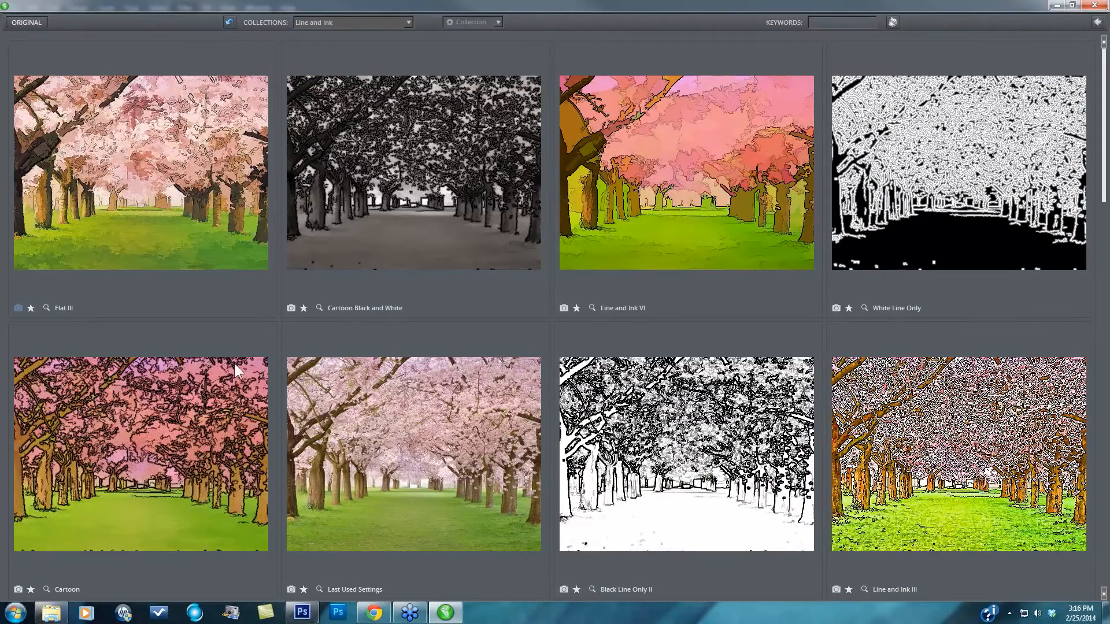
{"action": "scroll", "coordinate": [23, 312], "scroll_direction": "down", "scroll_amount": 1}
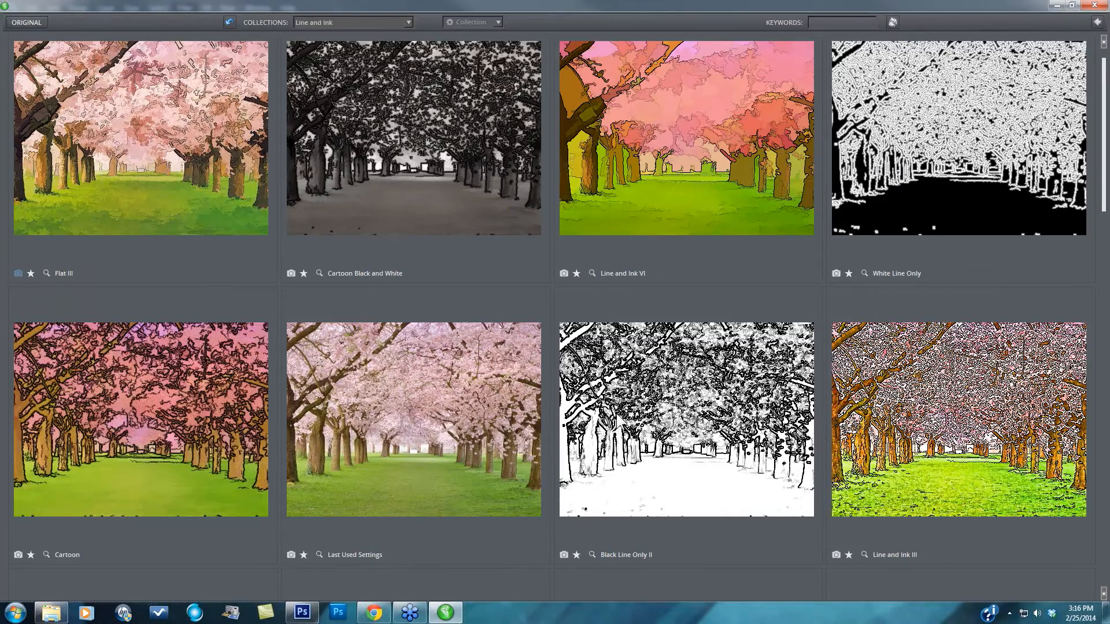
- Look through the rest of the Line and Ink presets and add Flat I and Line and Ink VIII to the snapshots
{"action": "scroll", "coordinate": [464, 459], "scroll_direction": "down", "scroll_amount": 1}
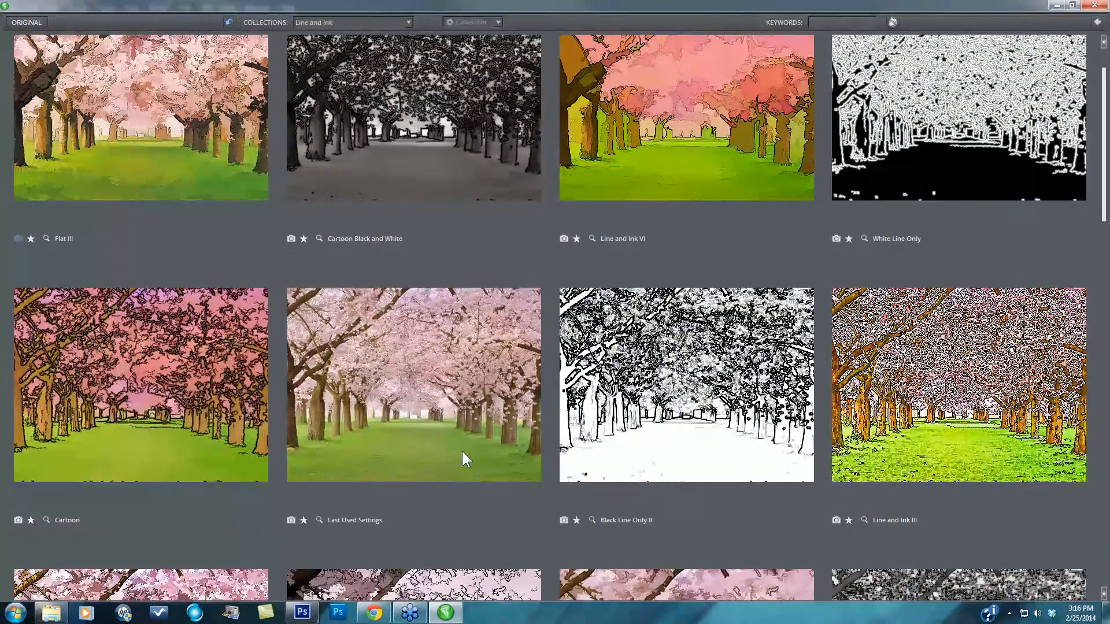
{"action": "scroll", "coordinate": [463, 452], "scroll_direction": "down", "scroll_amount": 3}
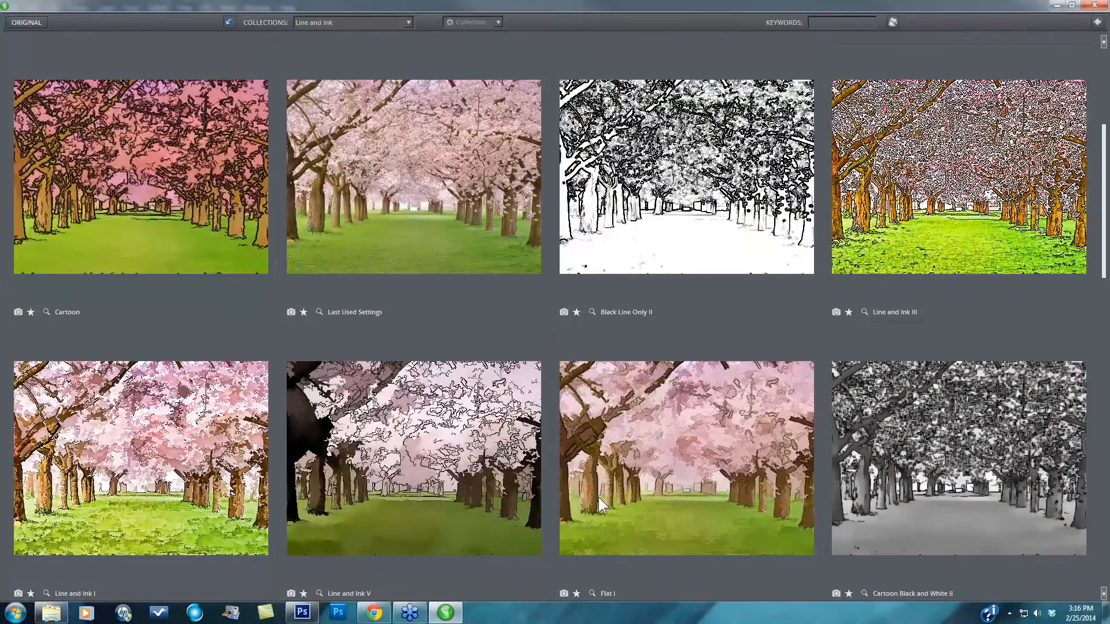
{"action": "scroll", "coordinate": [8, 435], "scroll_direction": "down", "scroll_amount": 3}
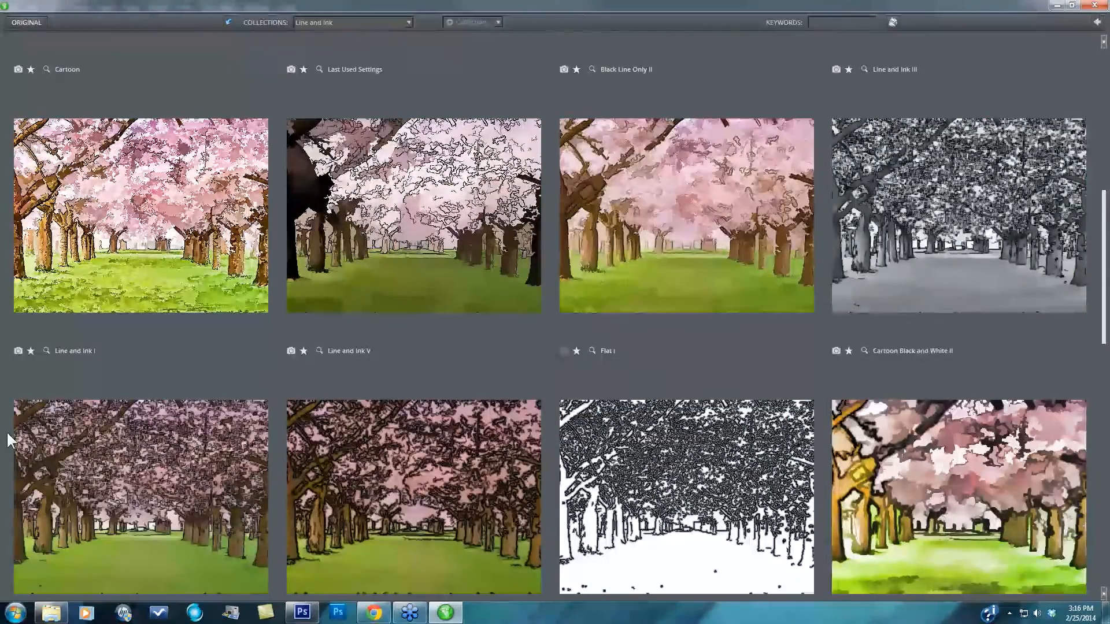
{"action": "scroll", "coordinate": [360, 64], "scroll_direction": "down", "scroll_amount": 3}
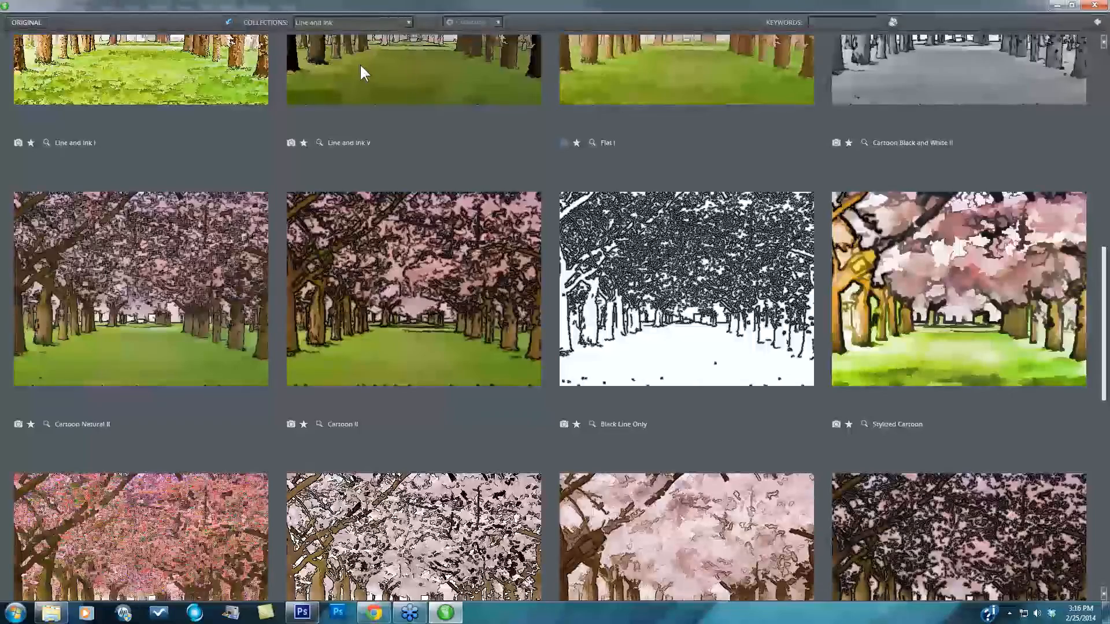
{"action": "scroll", "coordinate": [359, 64], "scroll_direction": "down", "scroll_amount": 2}
- Show only the snapshots, and add BuzSim Toned III and BuzSim V from the BuzSim collection to them
{"action": "left_click", "coordinate": [498, 21]}
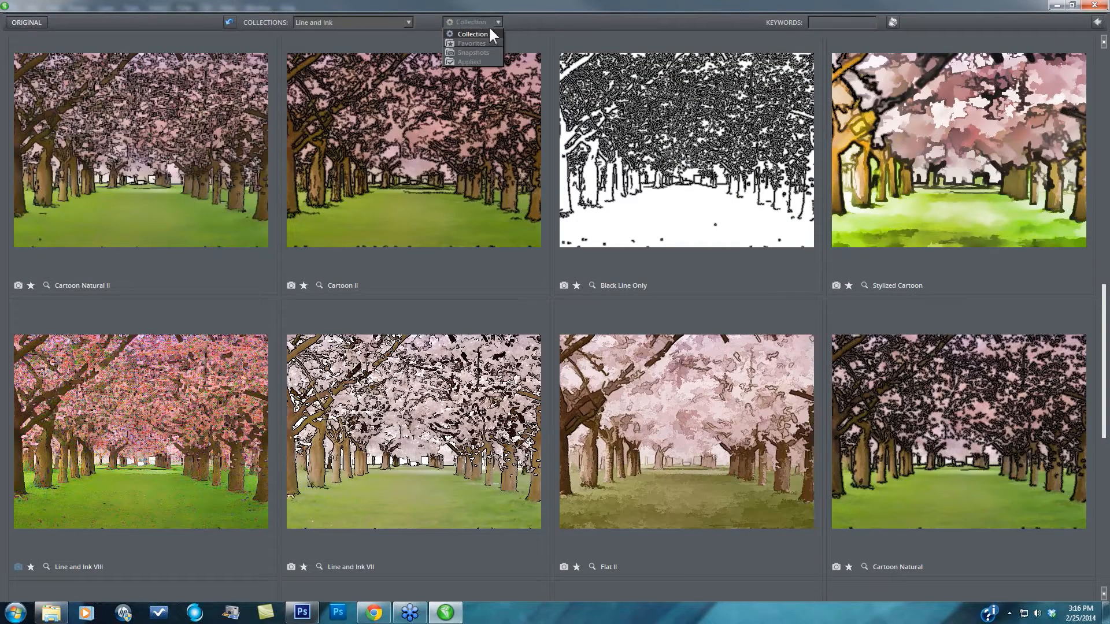
{"action": "left_click", "coordinate": [473, 53]}
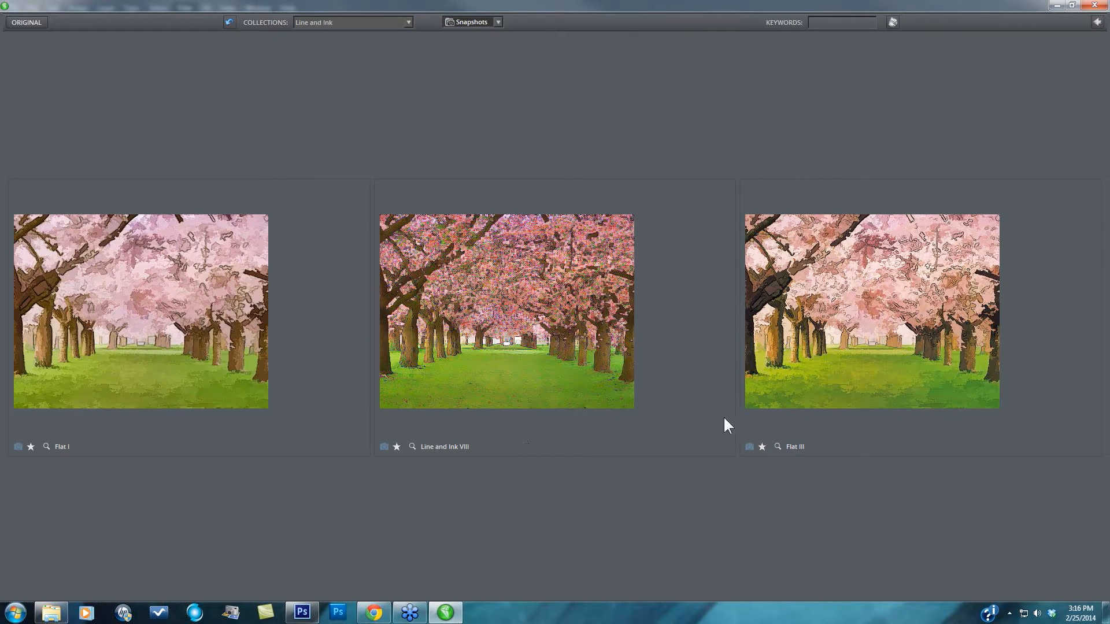
{"action": "left_click", "coordinate": [407, 24]}
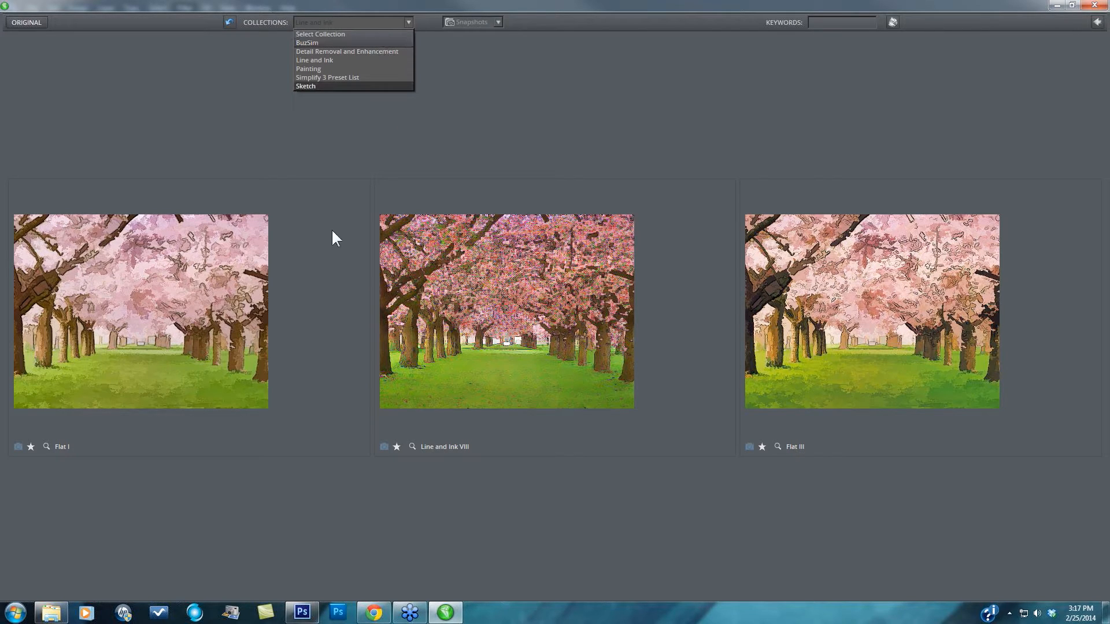
{"action": "left_click", "coordinate": [336, 43]}
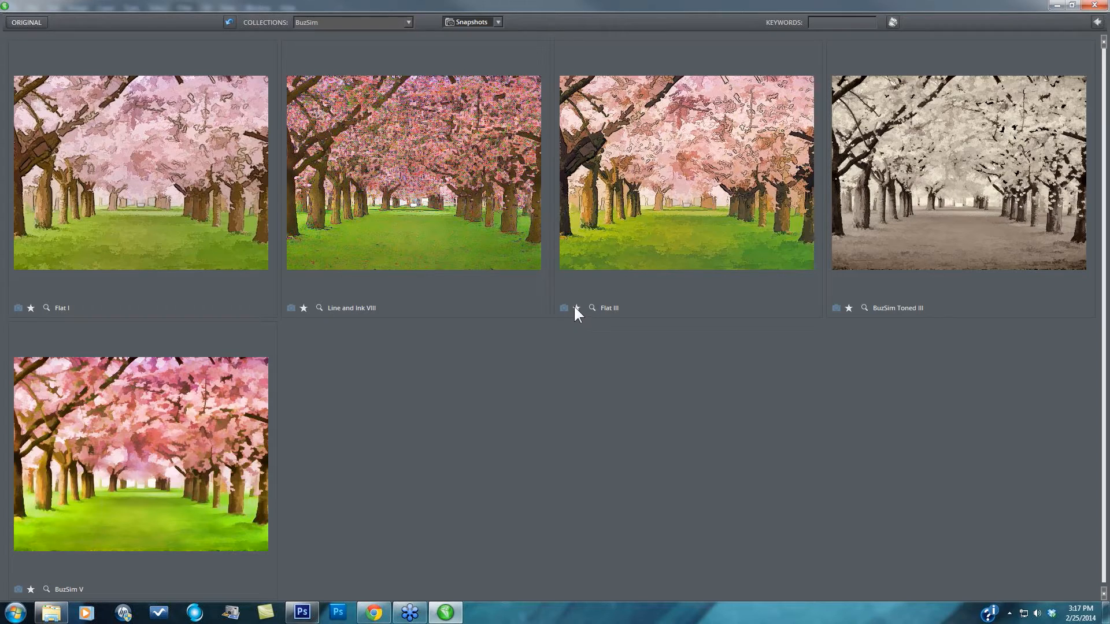
- Mark the Flat III and BuzSim Toned III snapshots as favorites and show only the favorites
{"action": "left_click", "coordinate": [576, 308]}
{"action": "left_click", "coordinate": [495, 22]}
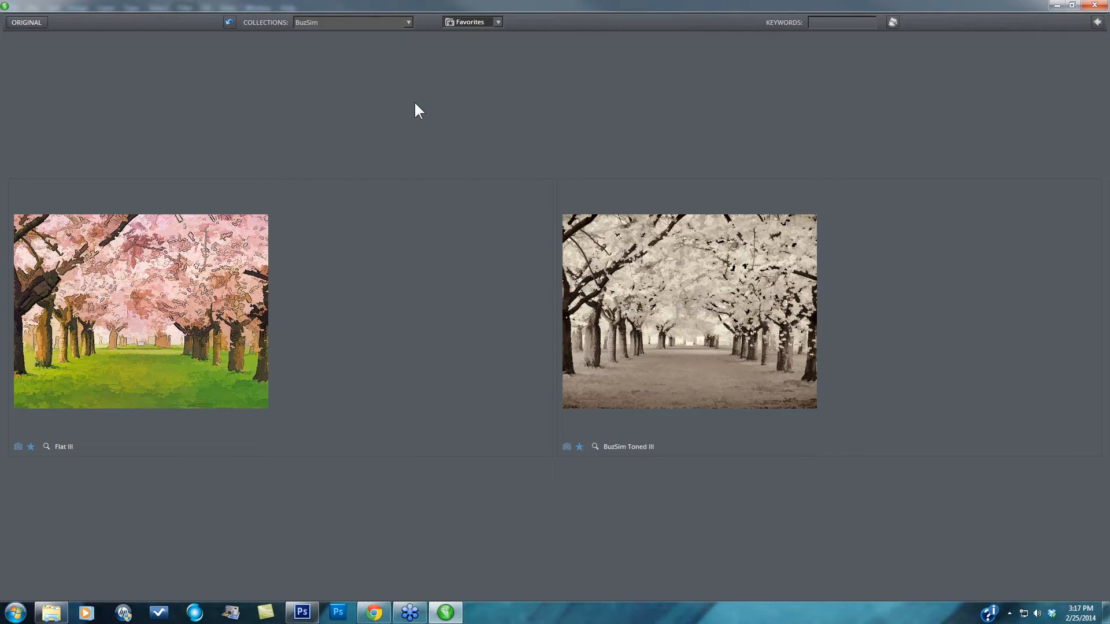
- Search the preset grid for the keyword "Toned" and look over the matching thumbnails
{"action": "left_click", "coordinate": [825, 23]}
{"action": "type", "text": "To"}
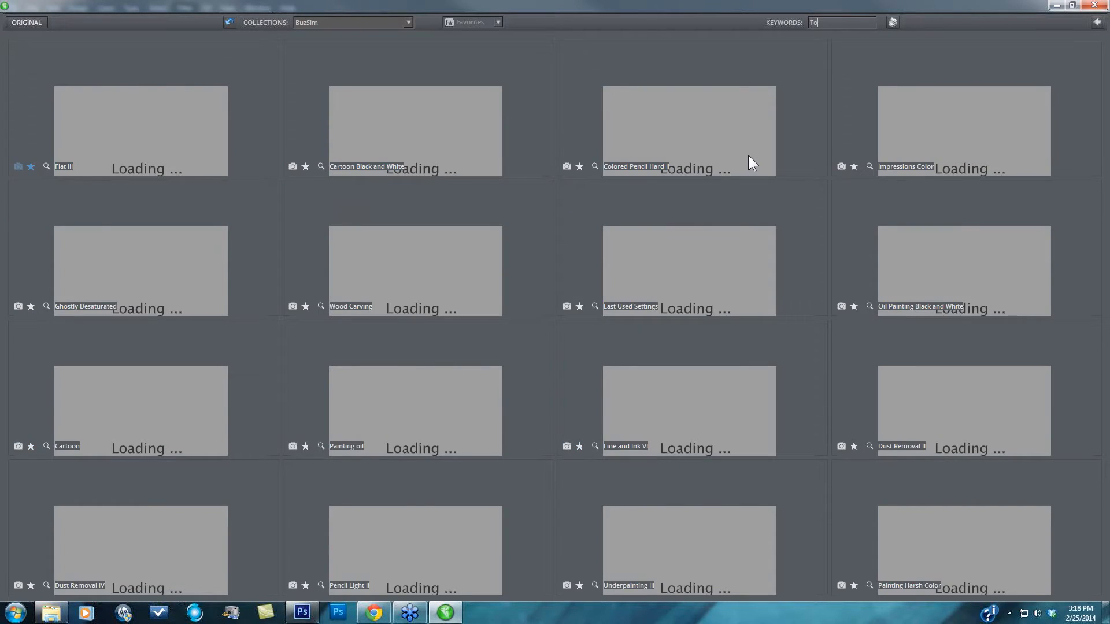
{"action": "type", "text": "ned"}
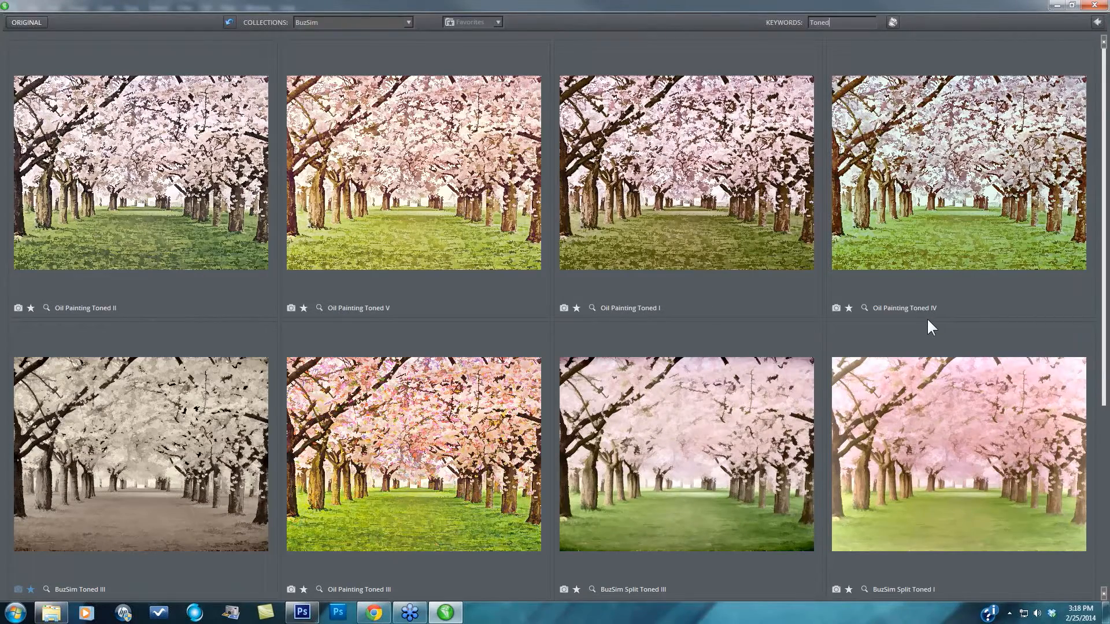
{"action": "scroll", "coordinate": [927, 321], "scroll_direction": "down", "scroll_amount": 1}
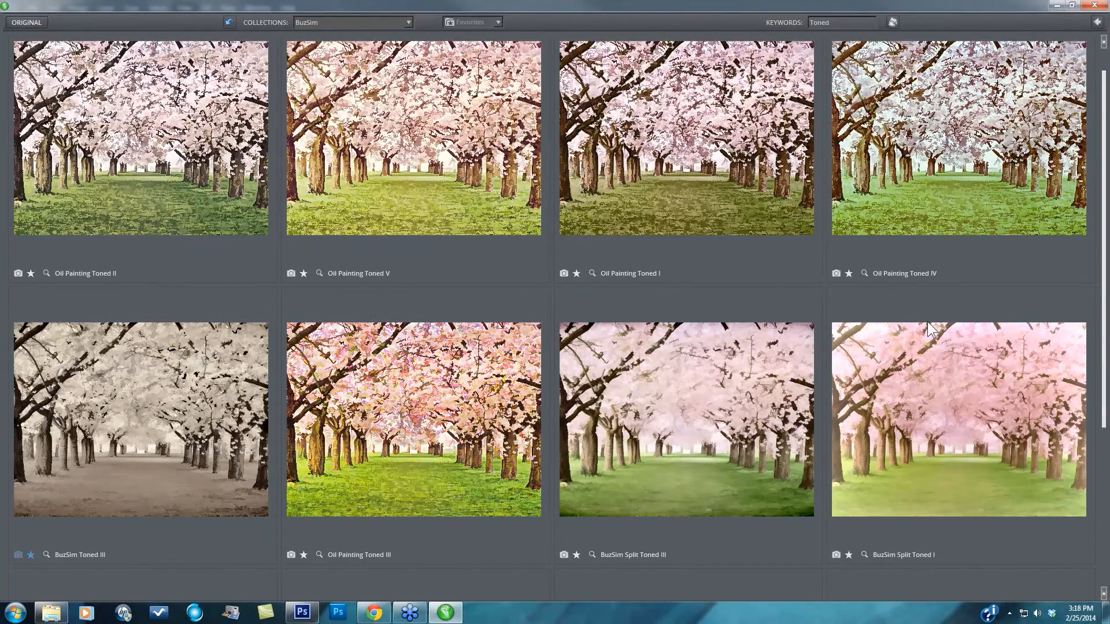
- Replace the preset search keyword with "Cartoon" and look through the matching thumbnails
{"action": "left_click", "coordinate": [835, 22]}
{"action": "key", "text": "BackSpace"}
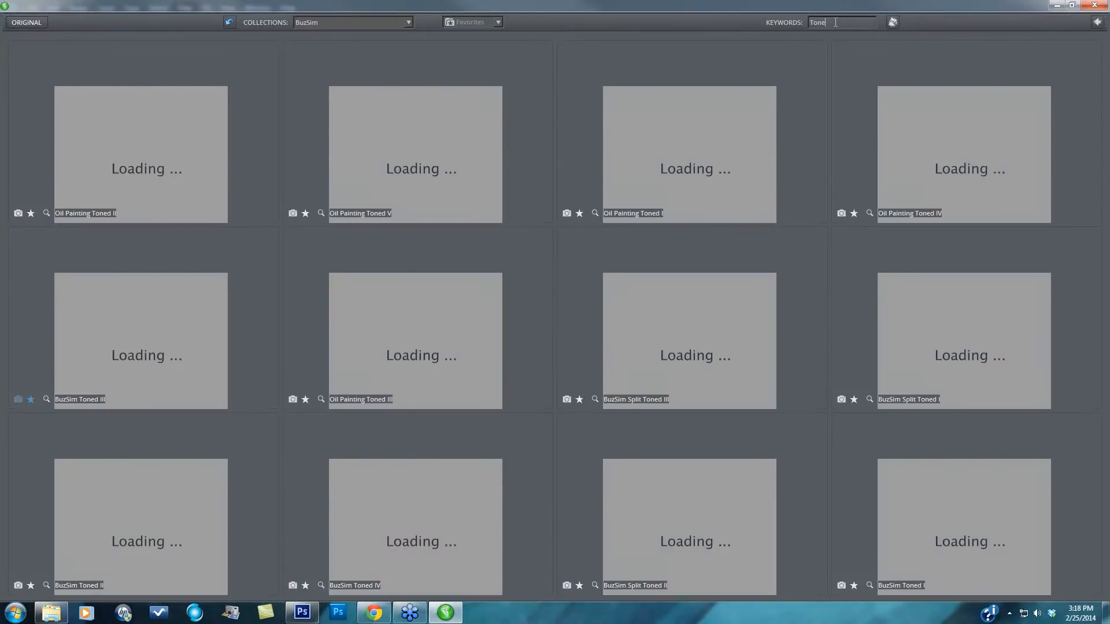
{"action": "key", "text": "BackSpace"}
{"action": "key", "text": "BackSpace"}
{"action": "key", "text": "BackSpace"}
{"action": "key", "text": "BackSpace"}
{"action": "type", "text": "Ca"}
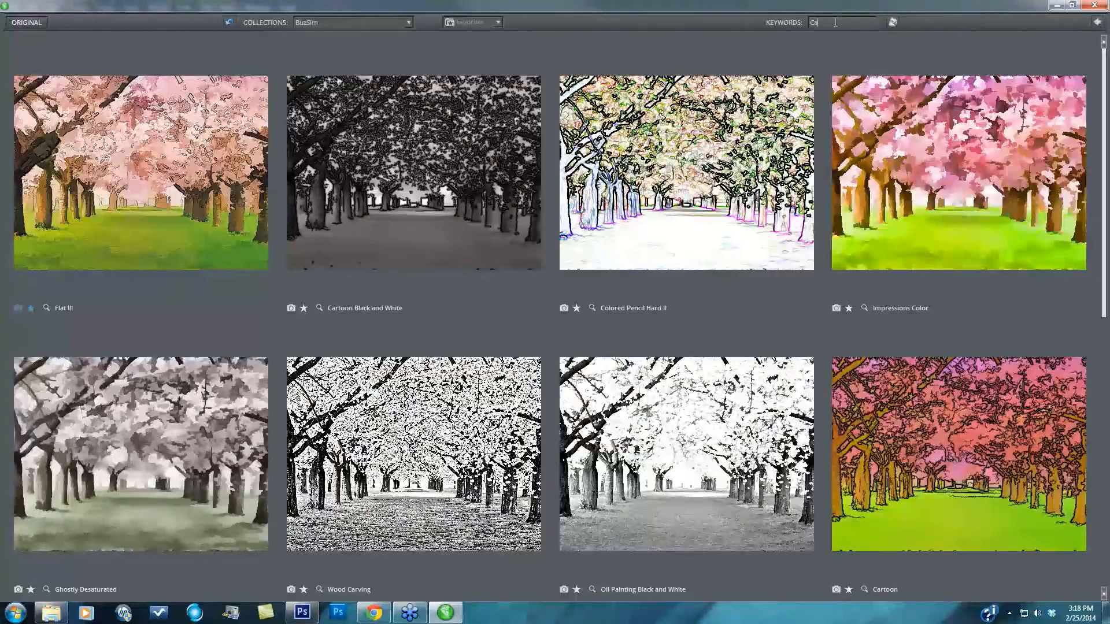
{"action": "type", "text": "rtoon"}
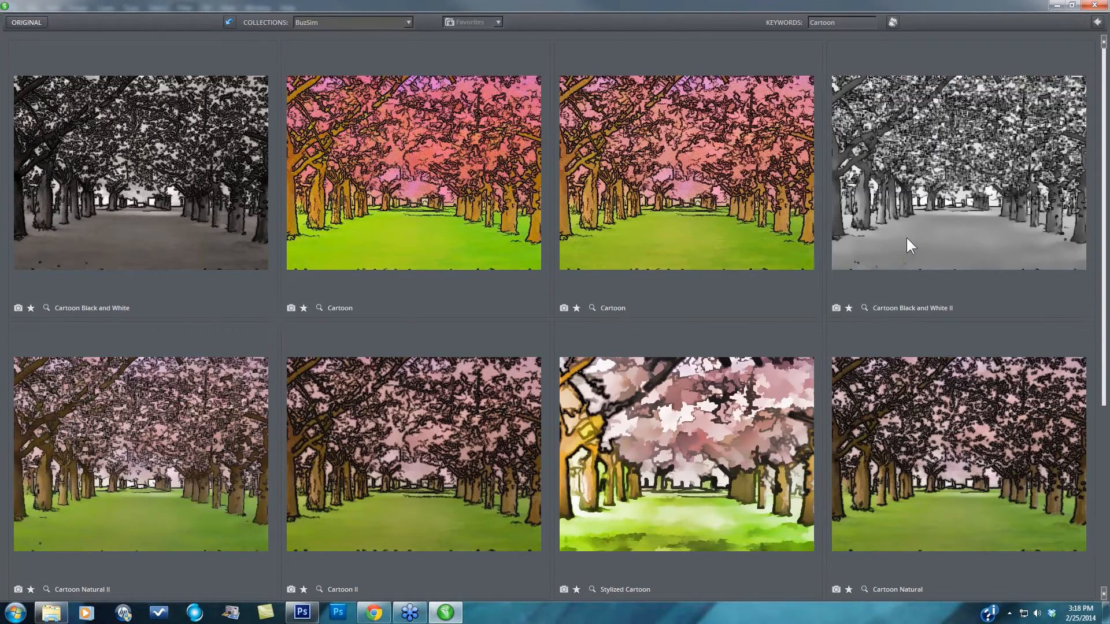
{"action": "scroll", "coordinate": [726, 409], "scroll_direction": "down", "scroll_amount": 4}
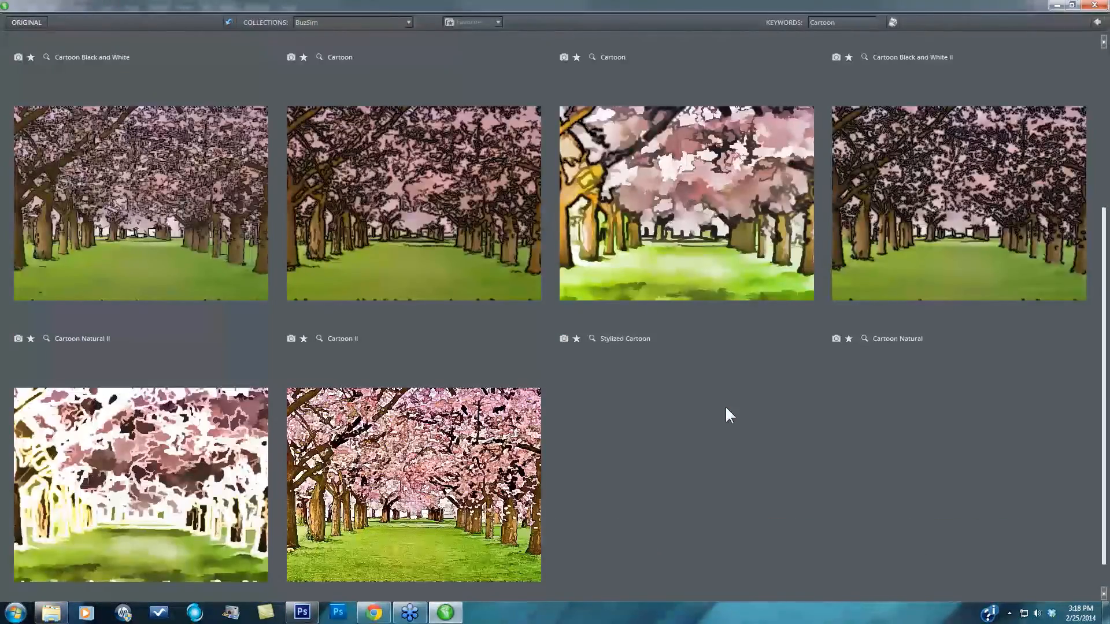
{"action": "scroll", "coordinate": [725, 405], "scroll_direction": "up", "scroll_amount": 4}
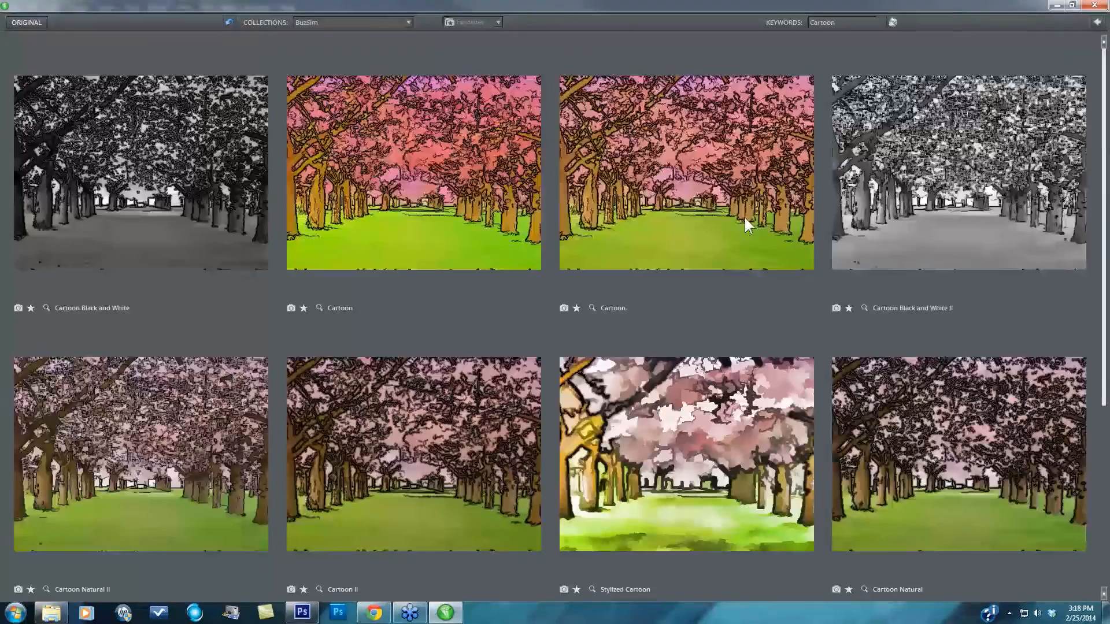
- Generate three random sets of presets in the thumbnail grid and look over their effects
{"action": "left_click", "coordinate": [893, 20]}
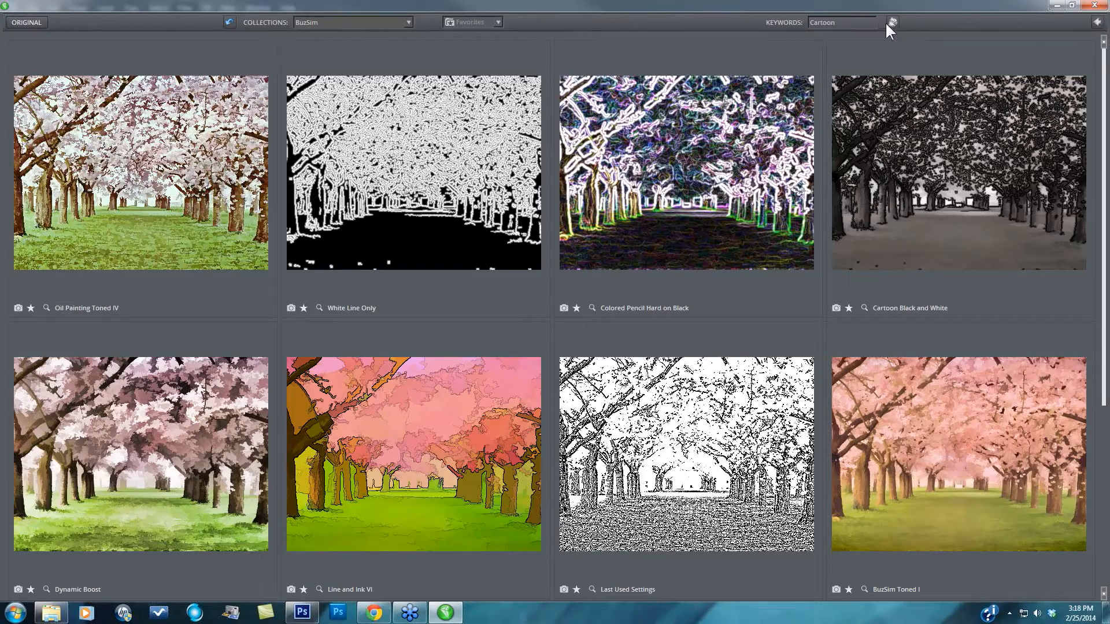
{"action": "left_click", "coordinate": [893, 21]}
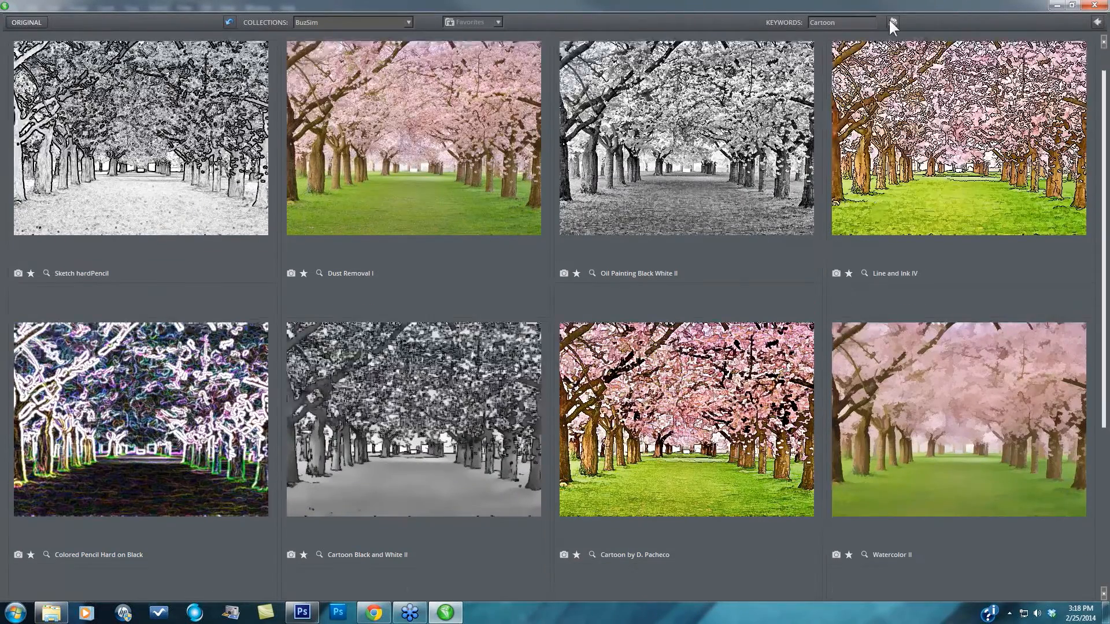
{"action": "left_click", "coordinate": [890, 21]}
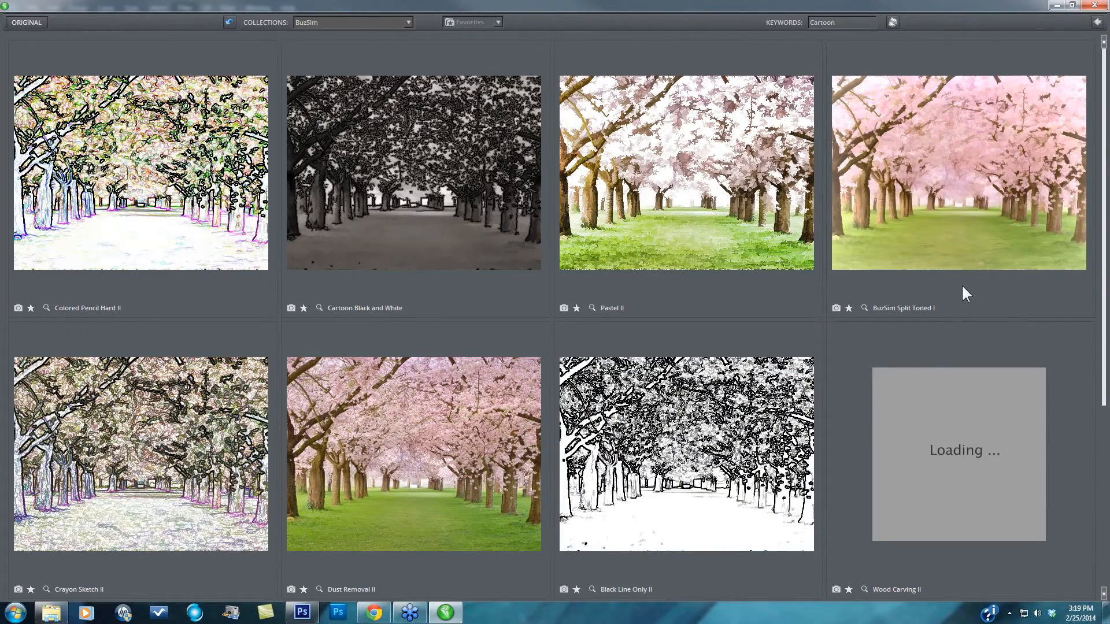
{"action": "scroll", "coordinate": [962, 289], "scroll_direction": "down", "scroll_amount": 1}
- Leave the thumbnail grid after taking a snapshot of the current Painting effect, and apply the BuzSim Desaturated preset
{"action": "left_click", "coordinate": [1095, 23]}
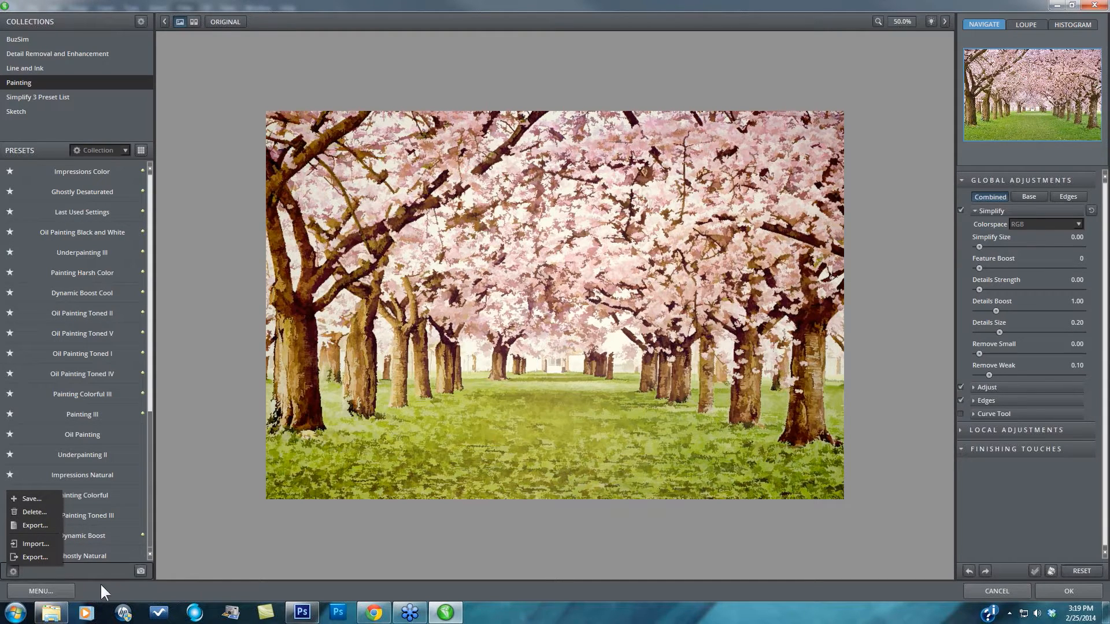
{"action": "left_click_drag", "start_coordinate": [150, 404], "coordinate": [173, 294]}
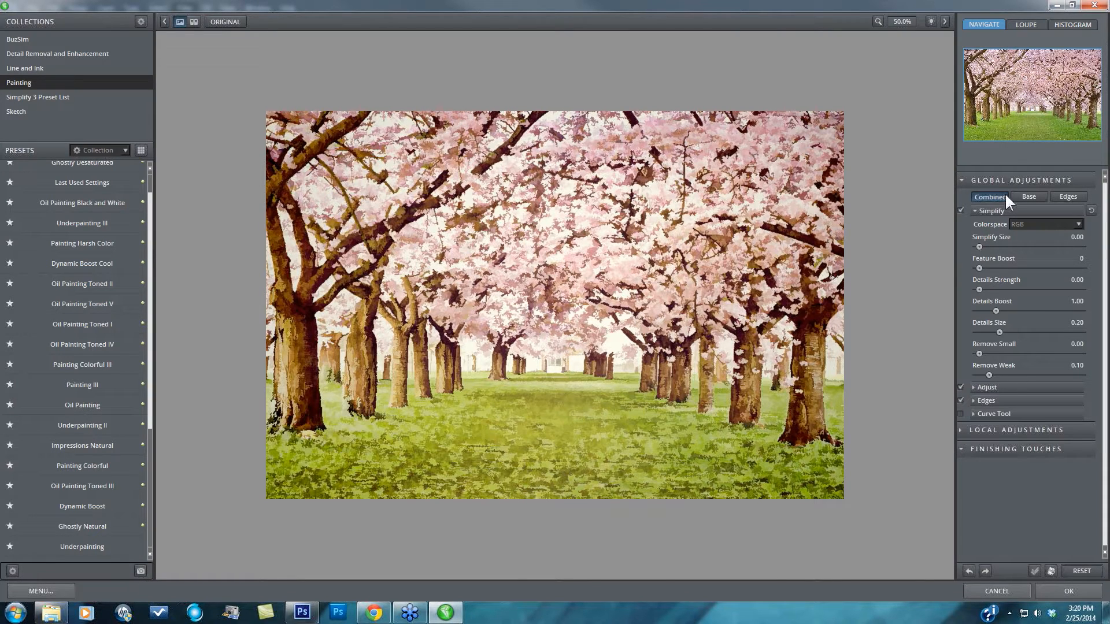
{"action": "left_click", "coordinate": [140, 571]}
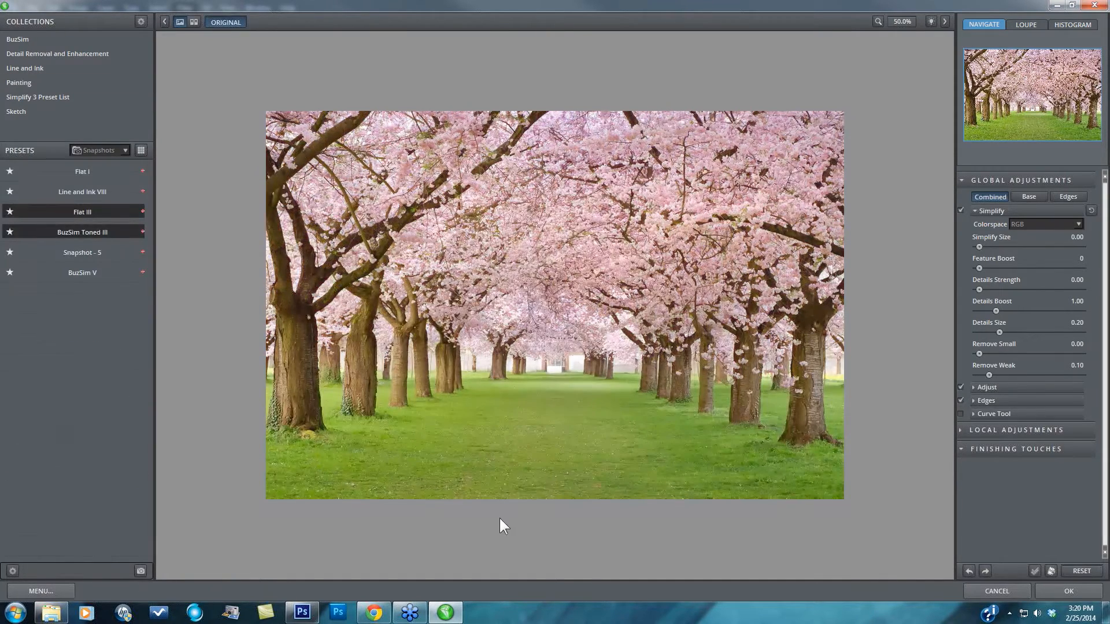
{"action": "left_click", "coordinate": [24, 37]}
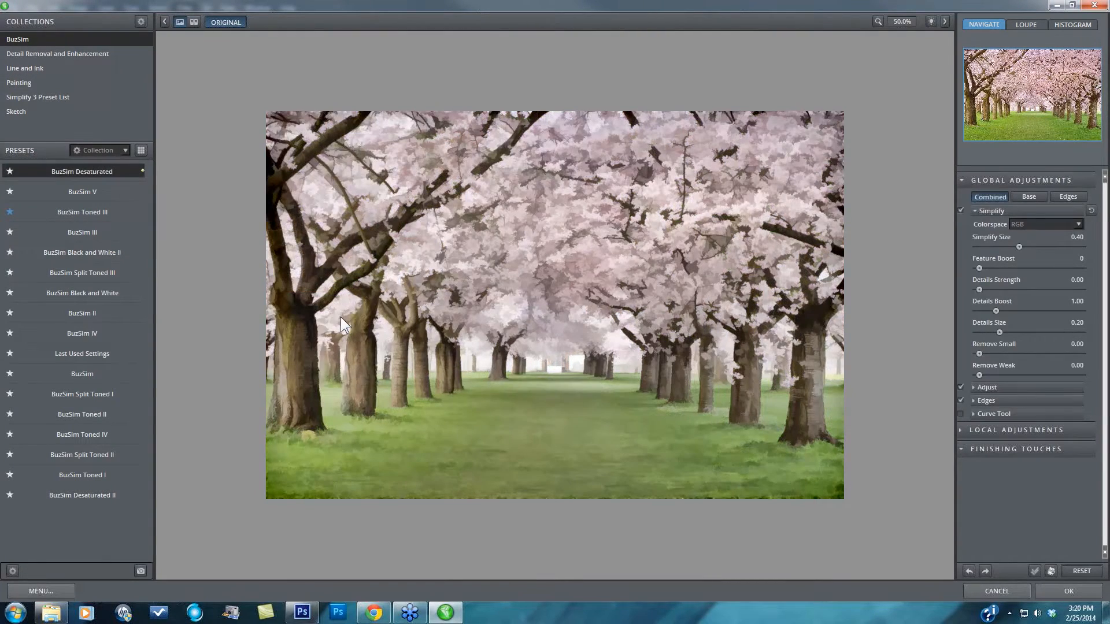
- Review the preferences for sliders, tooltips, updates, preset previews and grid items per row, and leave without changing them
{"action": "left_click", "coordinate": [45, 589]}
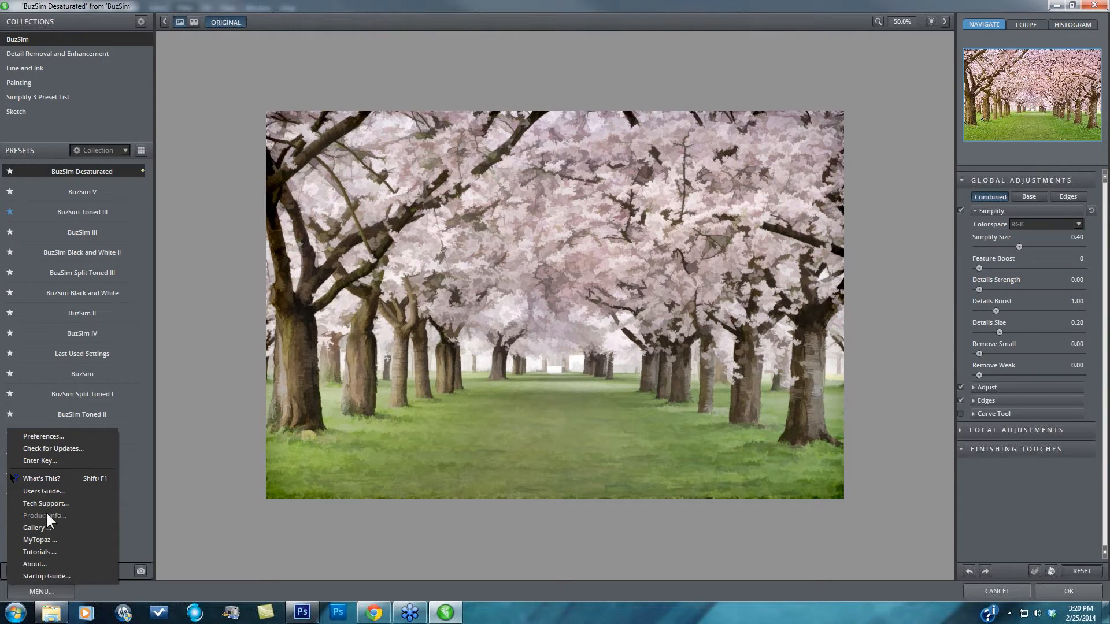
{"action": "left_click", "coordinate": [44, 435]}
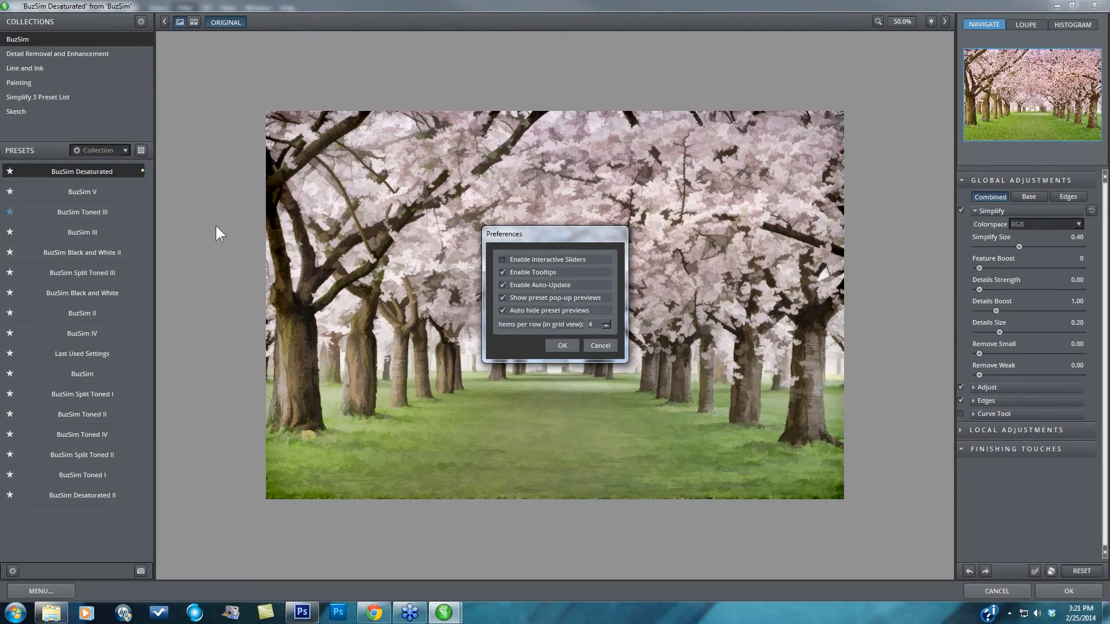
{"action": "left_click", "coordinate": [600, 345]}
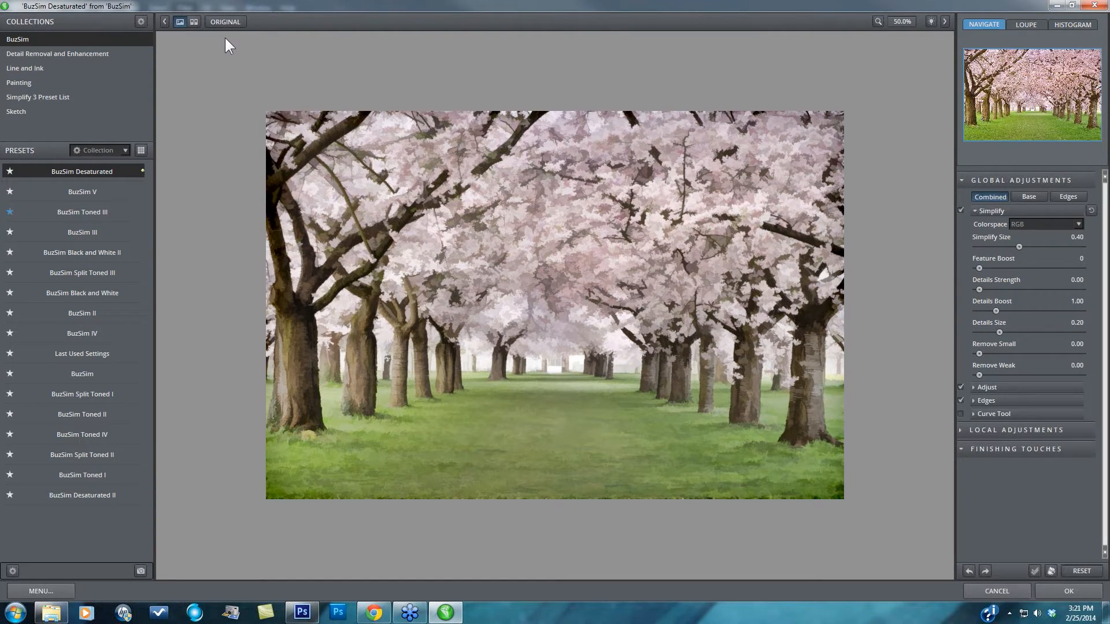
- Compare the BuzSim Desaturated effect with the original photo side by side and in the single view
{"action": "left_click", "coordinate": [193, 22]}
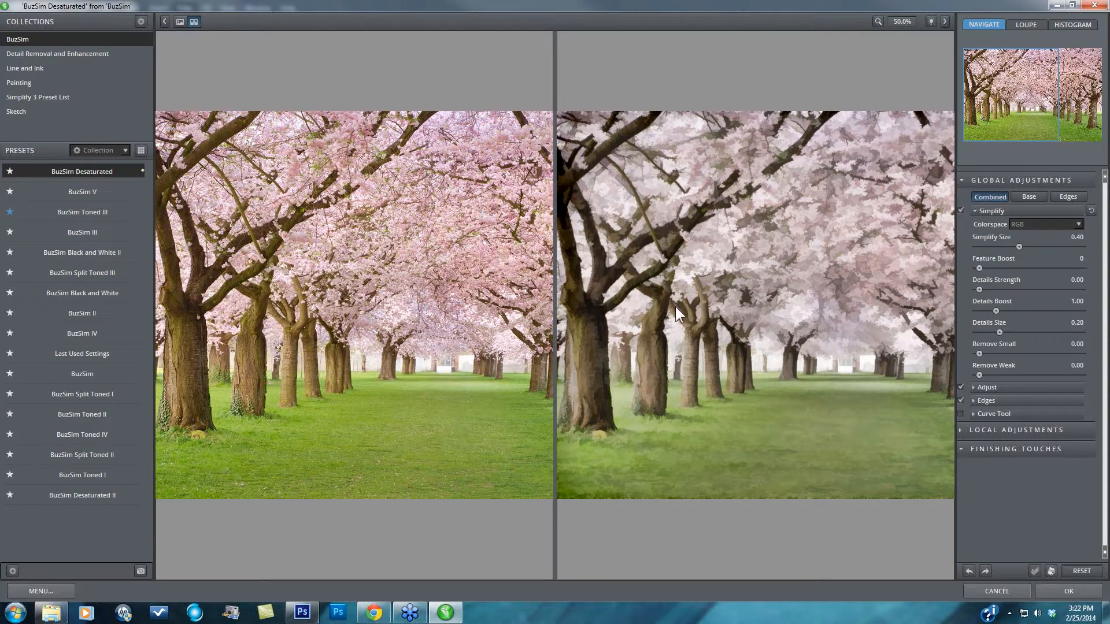
{"action": "left_click", "coordinate": [179, 22]}
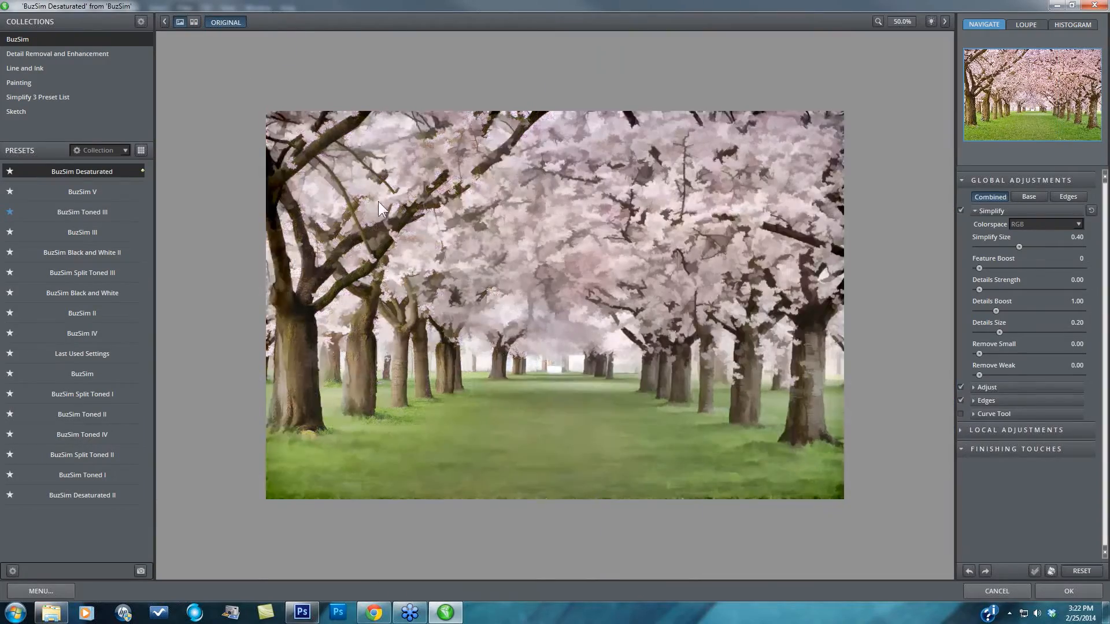
{"action": "left_click", "coordinate": [494, 304]}
- Inspect the simplified photo at 100% and switch repeatedly between the 50% and 100% magnifications
{"action": "left_click", "coordinate": [901, 21]}
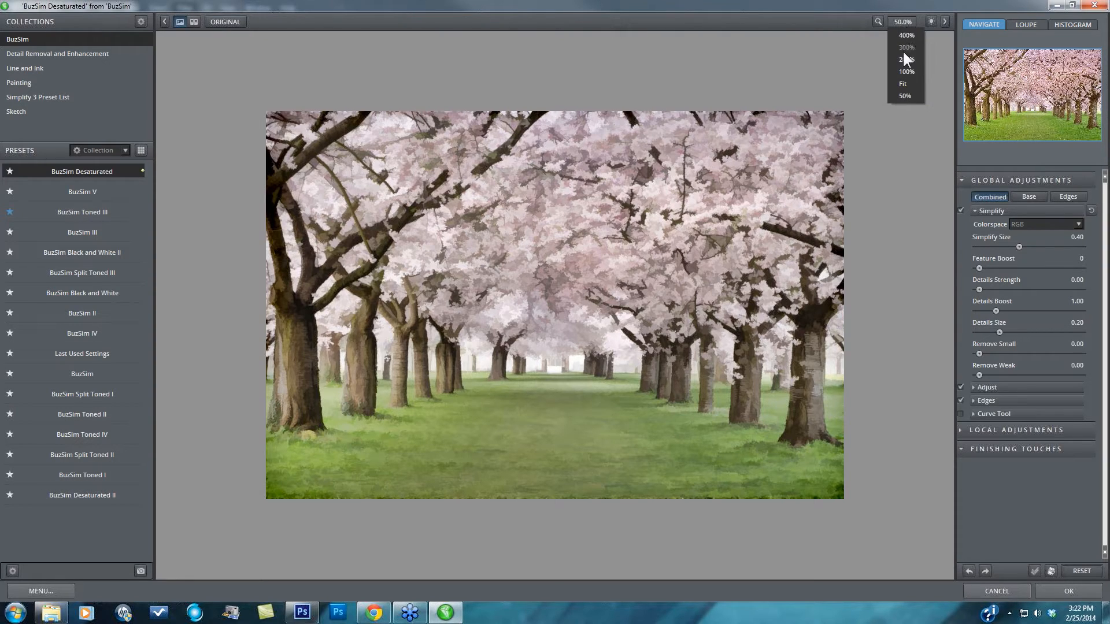
{"action": "left_click", "coordinate": [904, 70]}
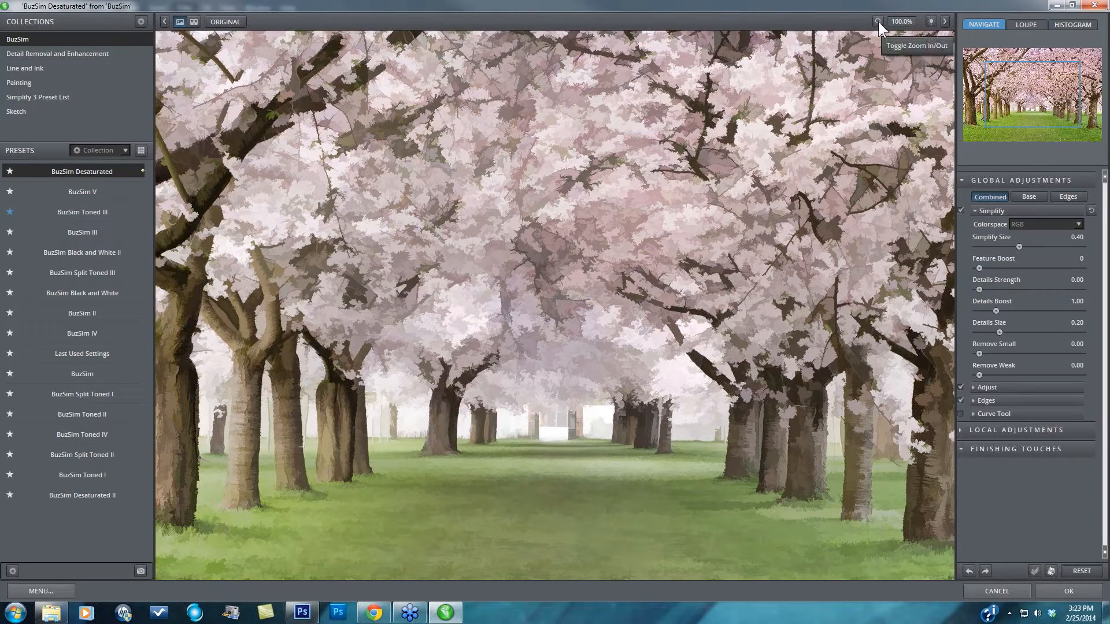
{"action": "left_click", "coordinate": [876, 18]}
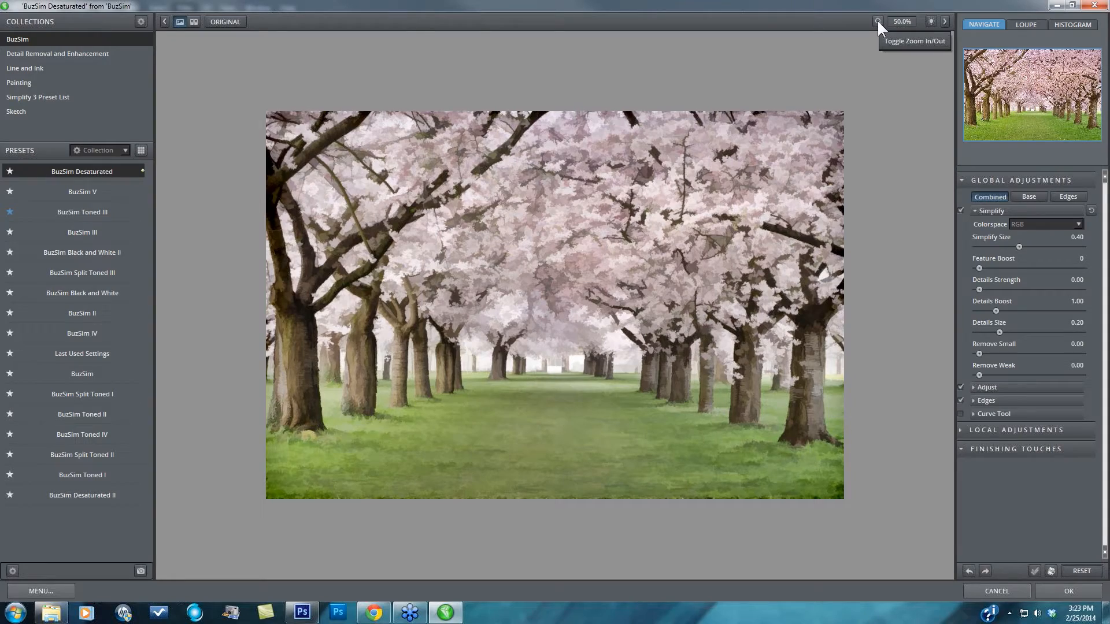
{"action": "left_click", "coordinate": [878, 20]}
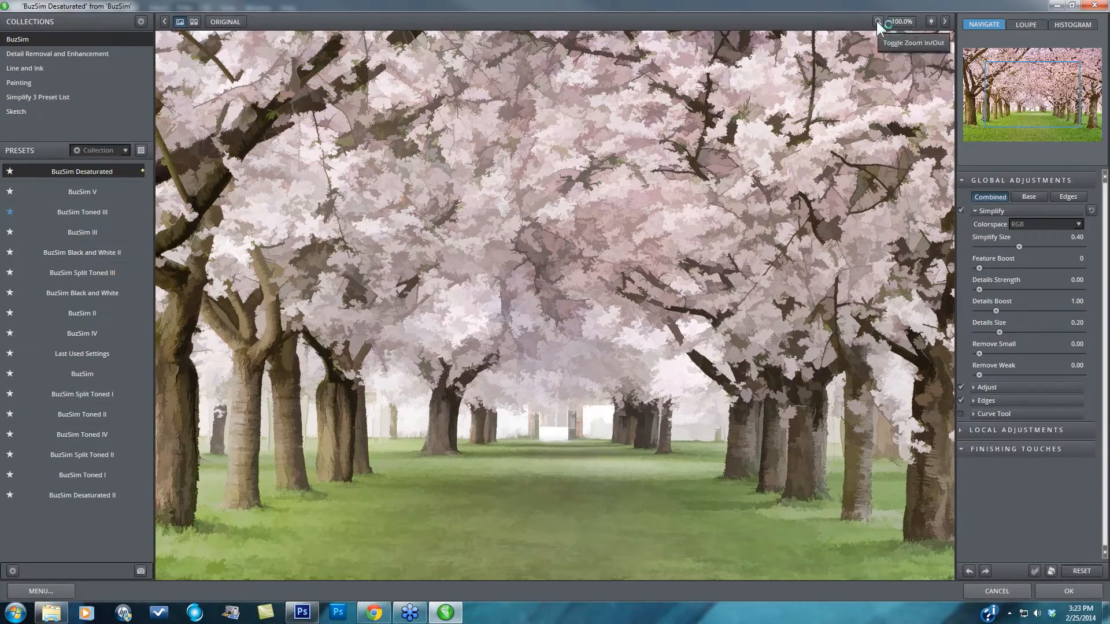
{"action": "left_click", "coordinate": [877, 21]}
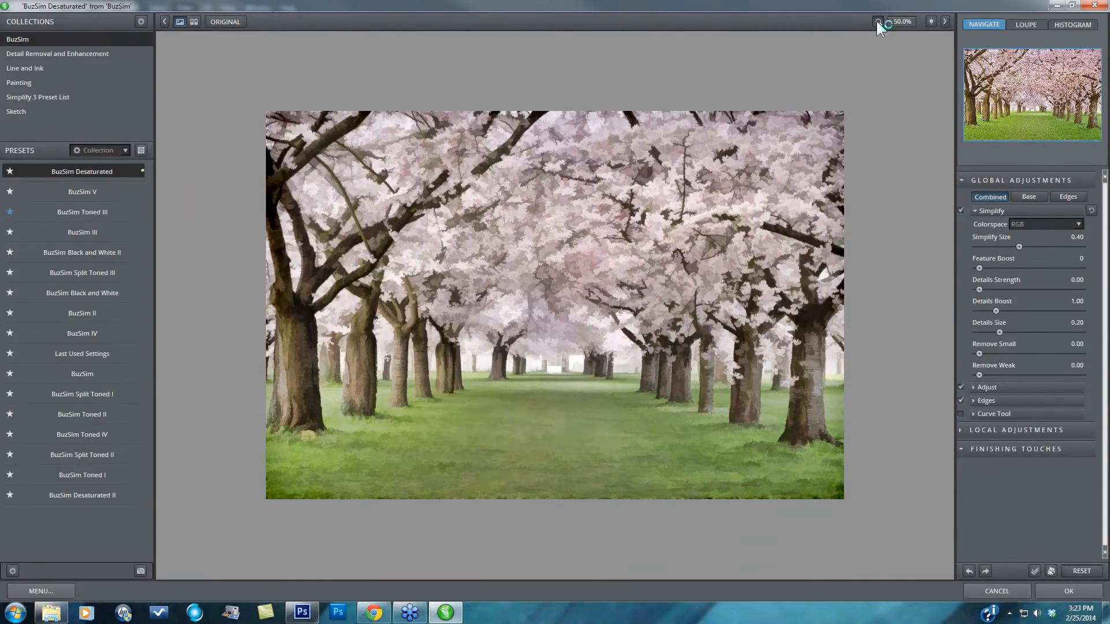
{"action": "left_click", "coordinate": [876, 20]}
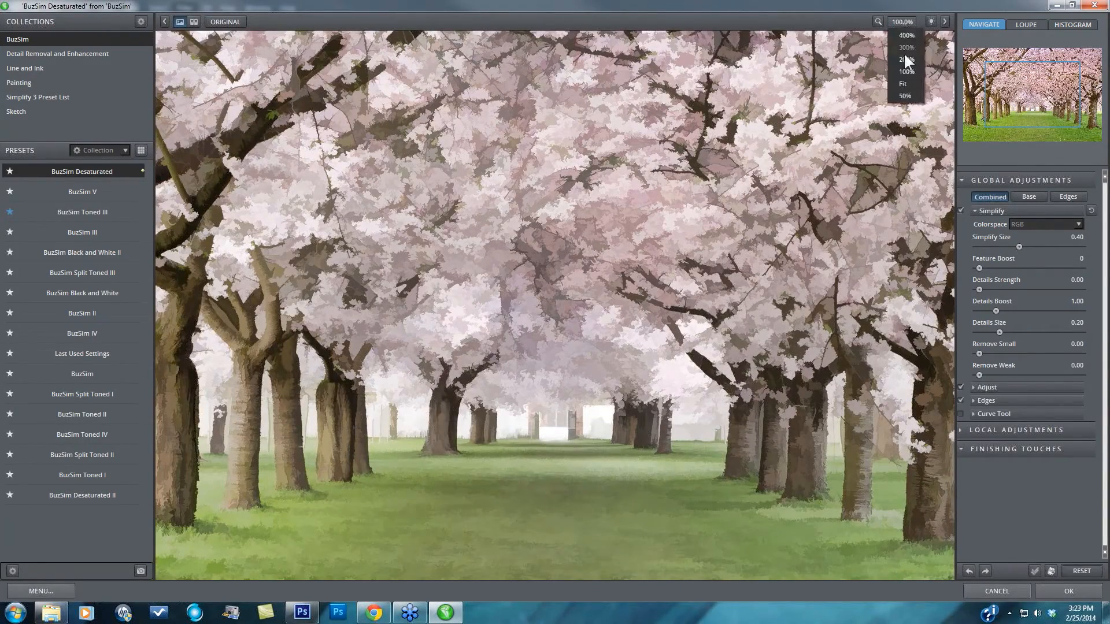
- Inspect the simplified photo at 200% magnification and return the preview to 50%
{"action": "left_click", "coordinate": [877, 21]}
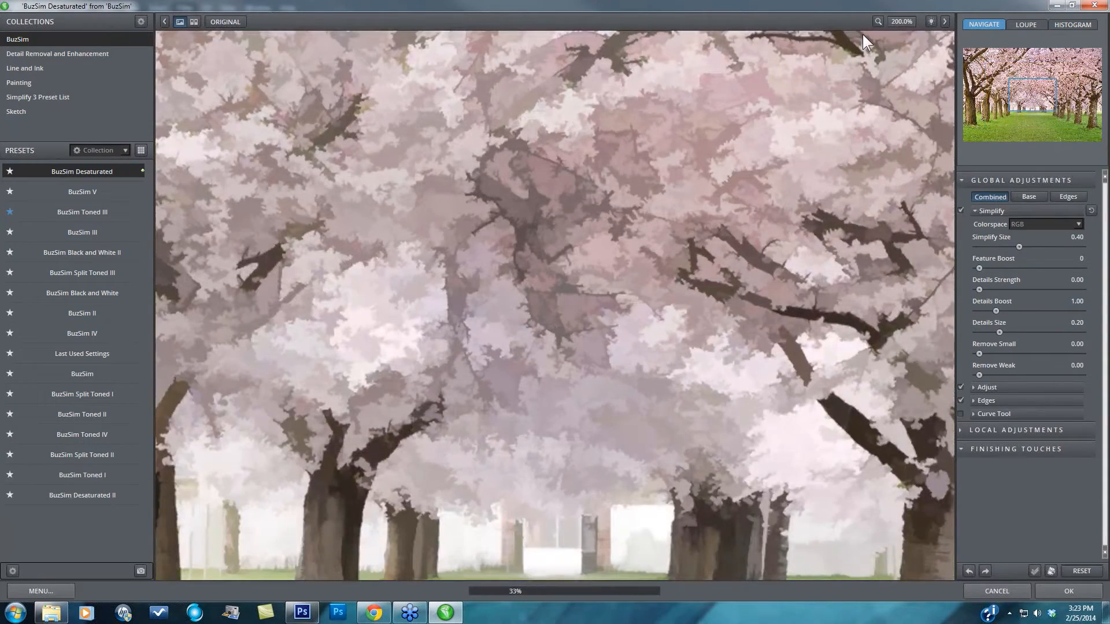
{"action": "left_click", "coordinate": [878, 22]}
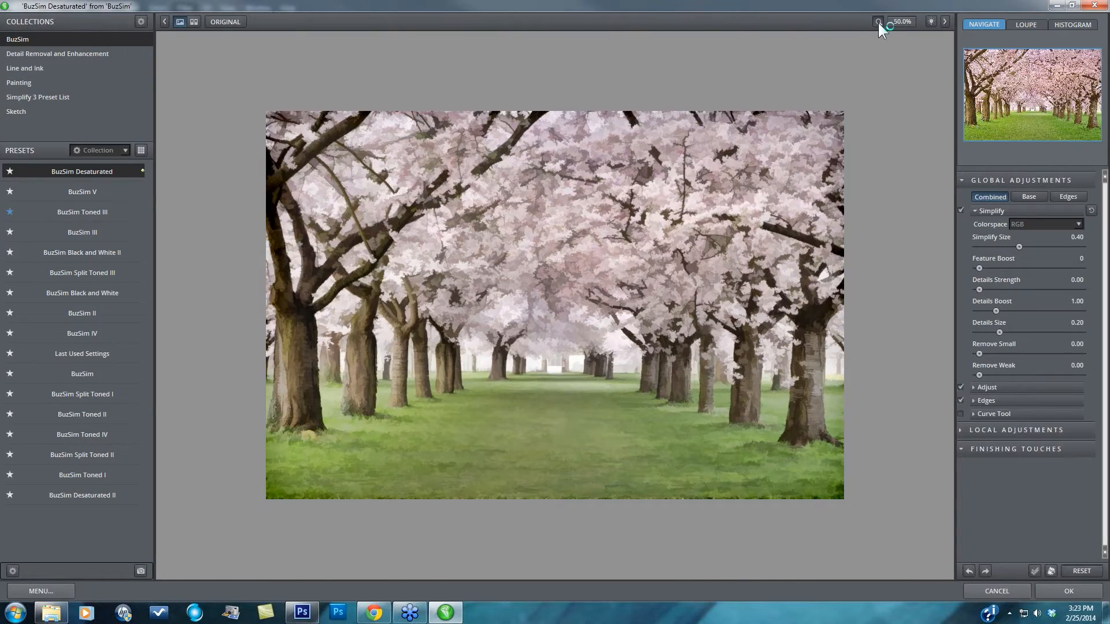
{"action": "left_click", "coordinate": [878, 22]}
- Cycle the preview background through black, dark gray and light gray, back to medium gray
{"action": "left_click", "coordinate": [930, 20]}
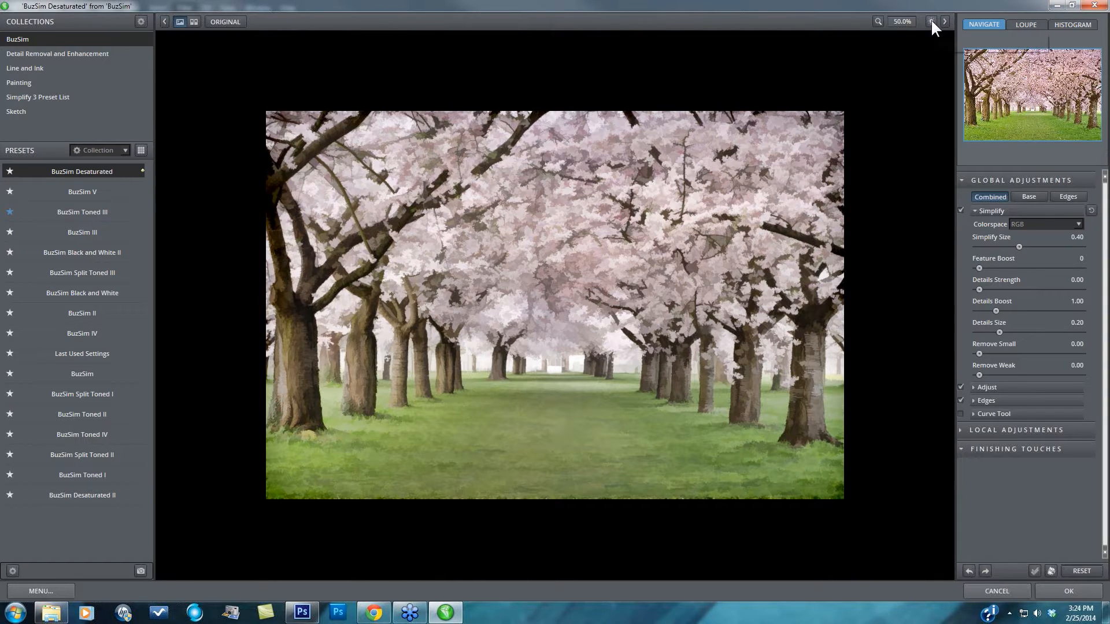
{"action": "left_click", "coordinate": [930, 21]}
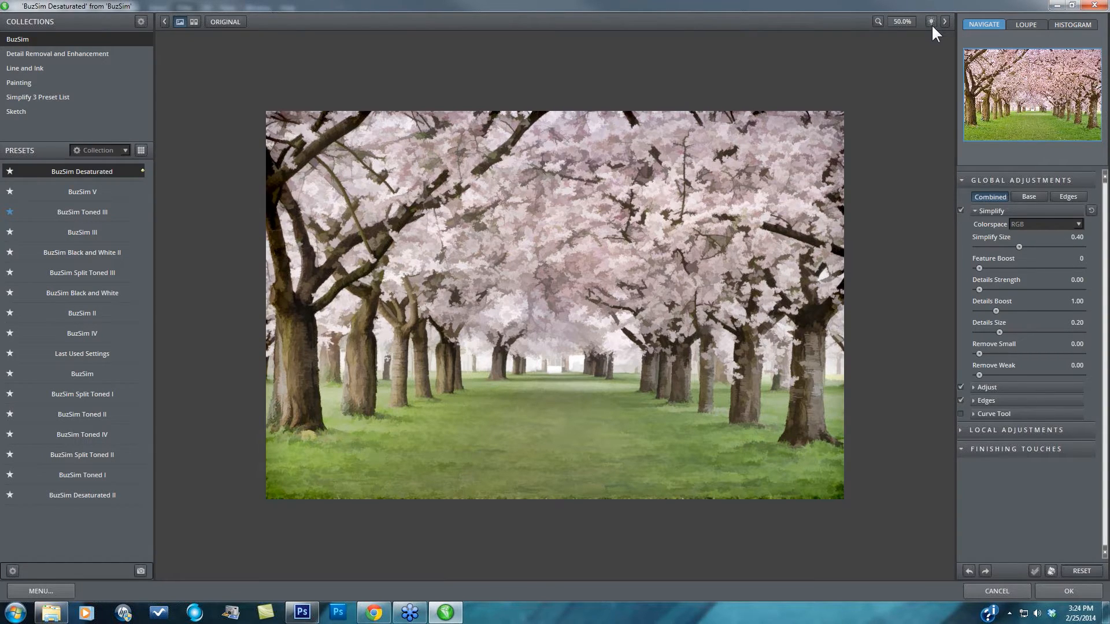
{"action": "left_click", "coordinate": [930, 20]}
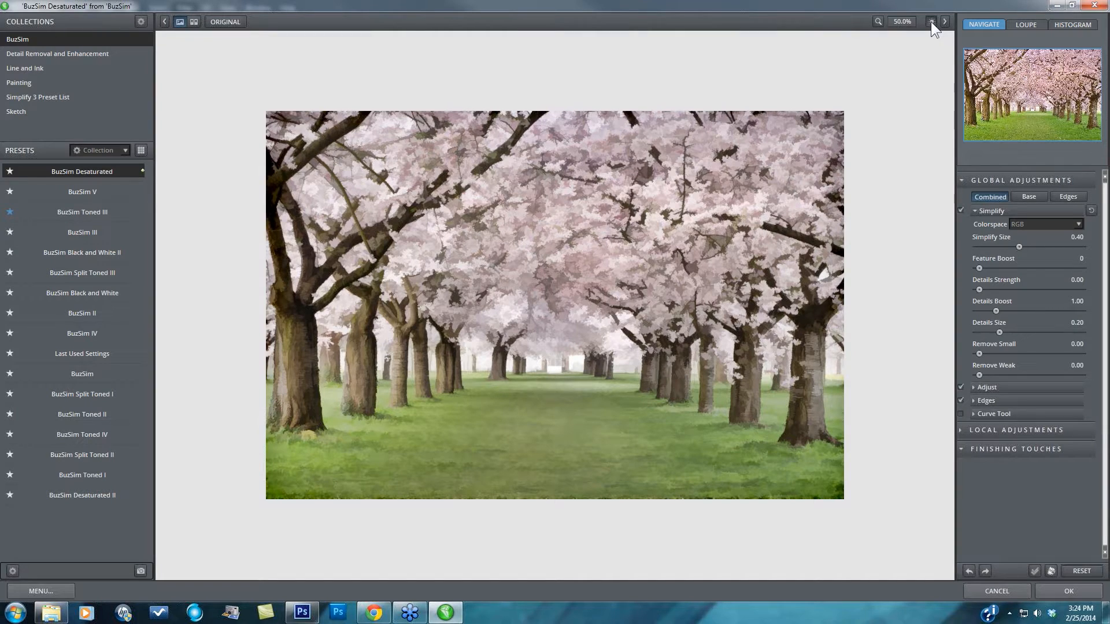
{"action": "left_click", "coordinate": [931, 21]}
{"action": "left_click", "coordinate": [930, 21]}
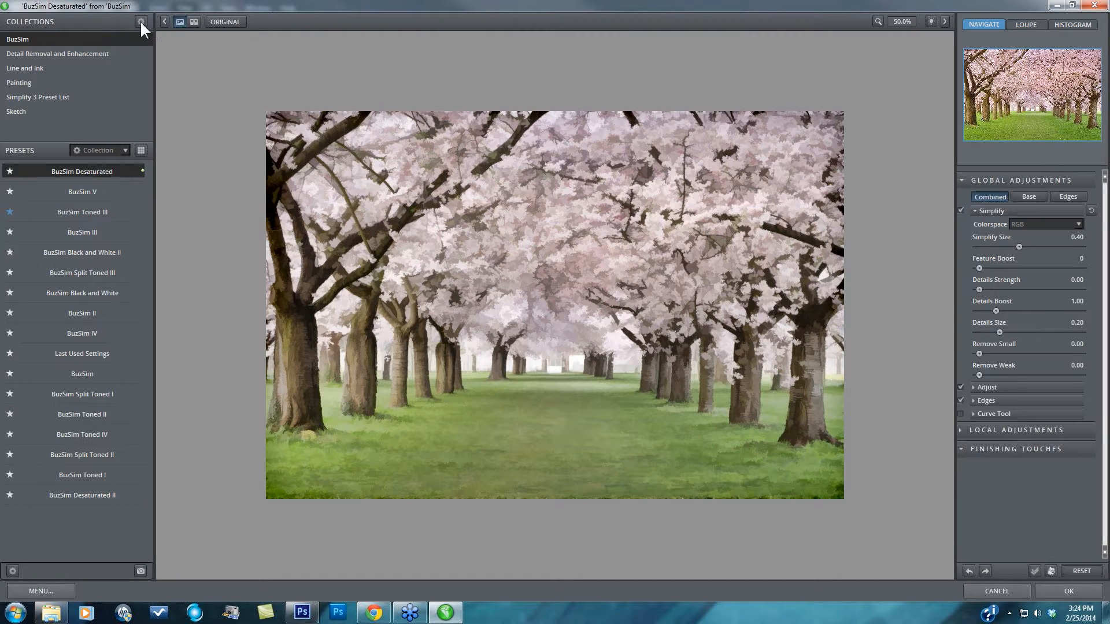
- Hide both the preset and adjustment sidebars to examine the photo in the widened preview at 100%, and restore them
{"action": "left_click", "coordinate": [165, 21]}
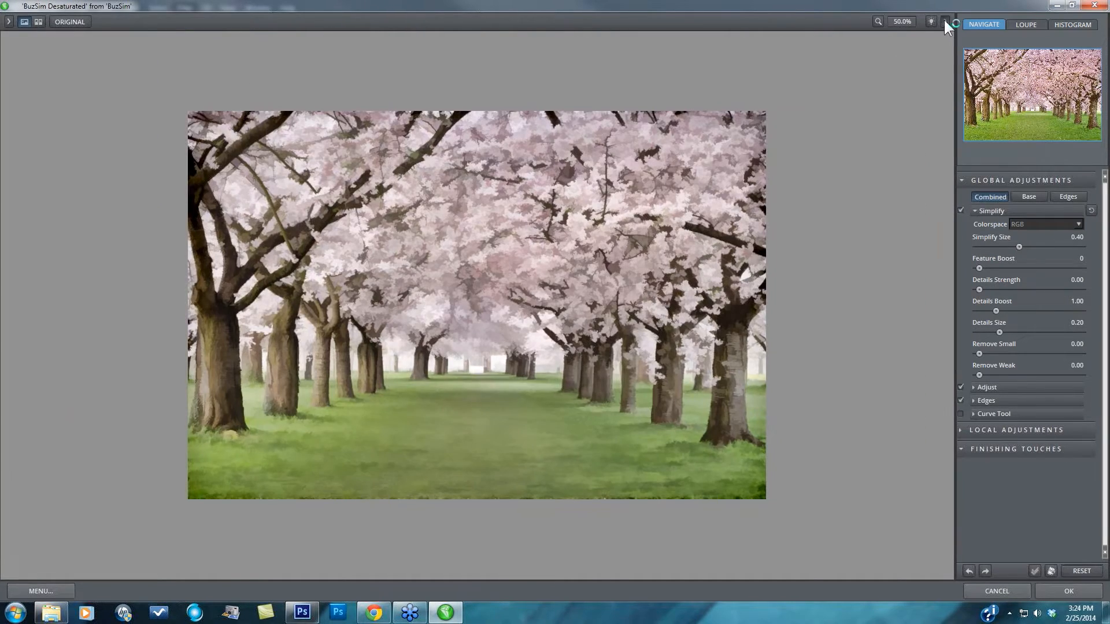
{"action": "left_click", "coordinate": [944, 21]}
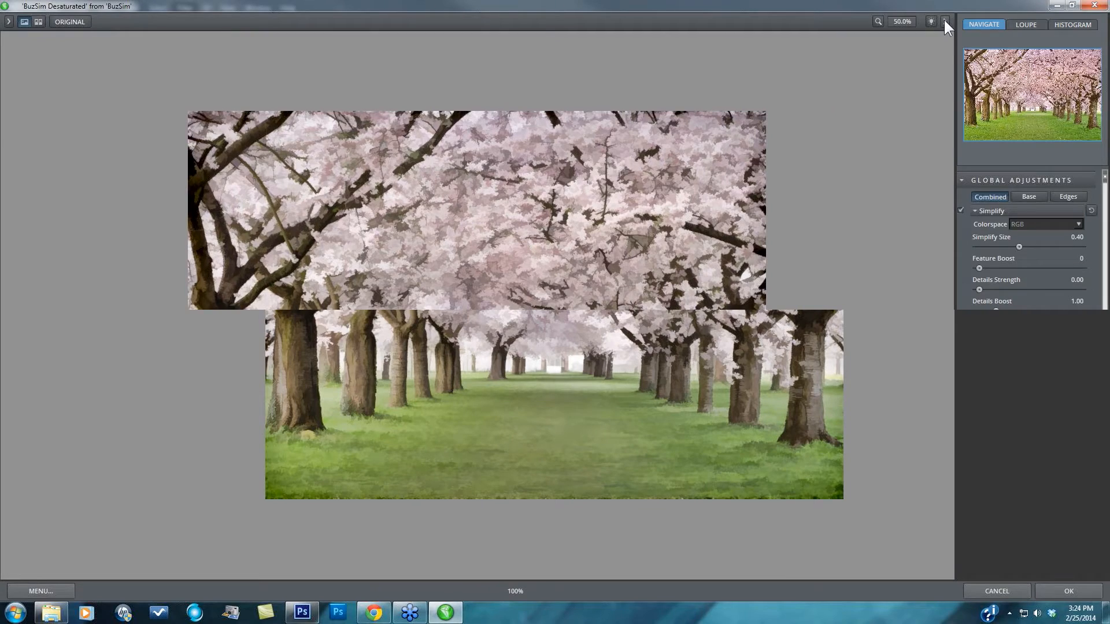
{"action": "scroll", "coordinate": [999, 209], "scroll_direction": "up", "scroll_amount": 1}
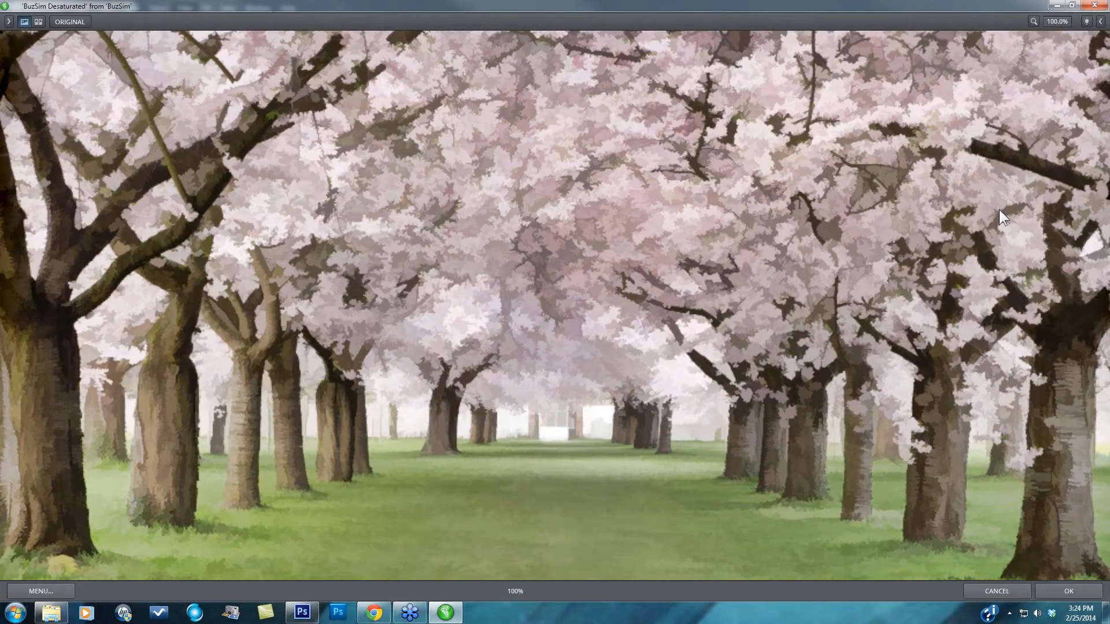
{"action": "left_click", "coordinate": [1100, 22]}
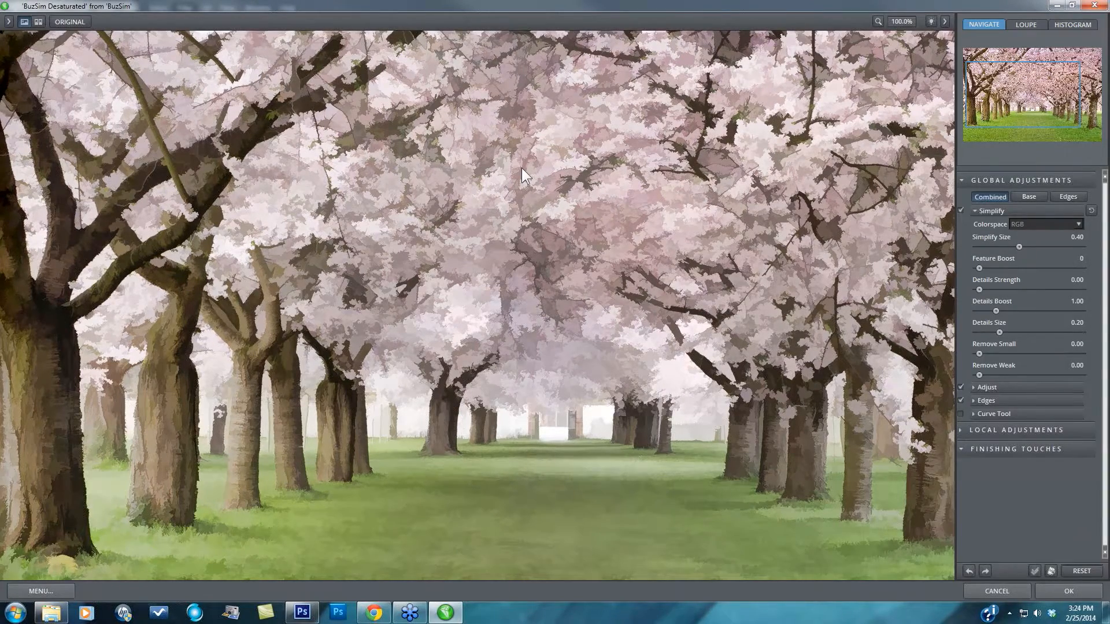
{"action": "left_click", "coordinate": [8, 22]}
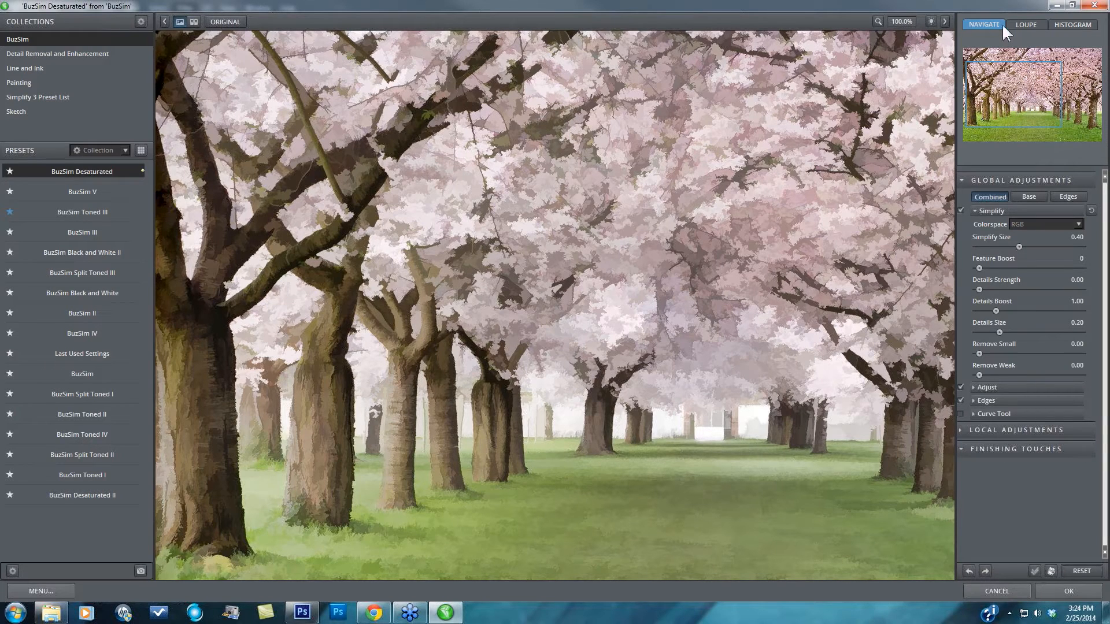
- Inspect details of the photo with the Loupe and fit the whole image in the preview
{"action": "left_click", "coordinate": [1018, 25]}
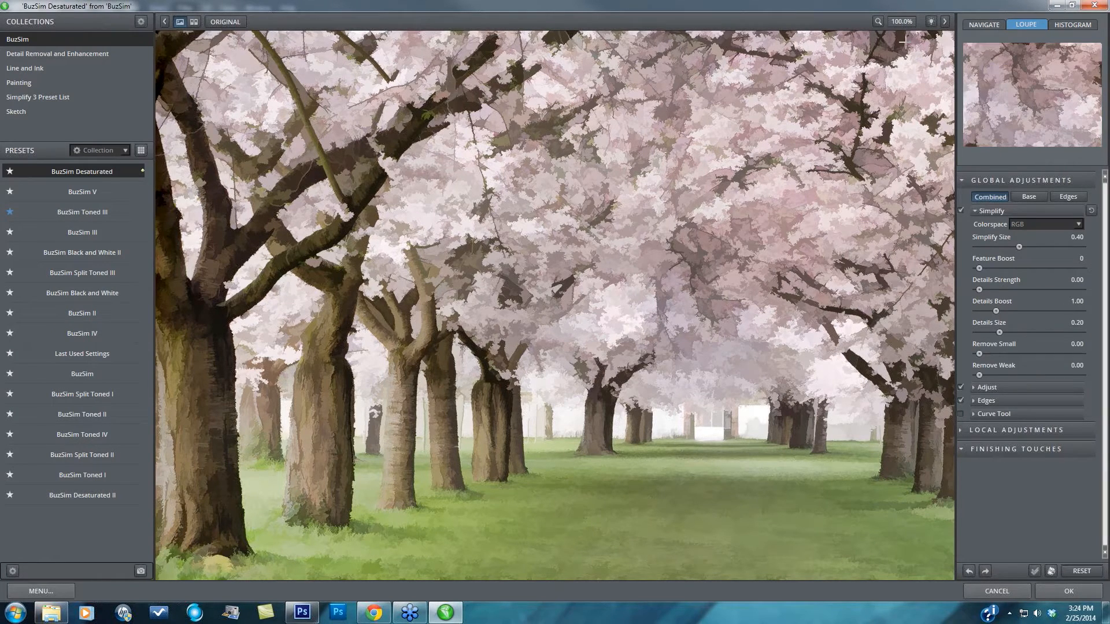
{"action": "left_click", "coordinate": [905, 19]}
{"action": "left_click", "coordinate": [910, 86]}
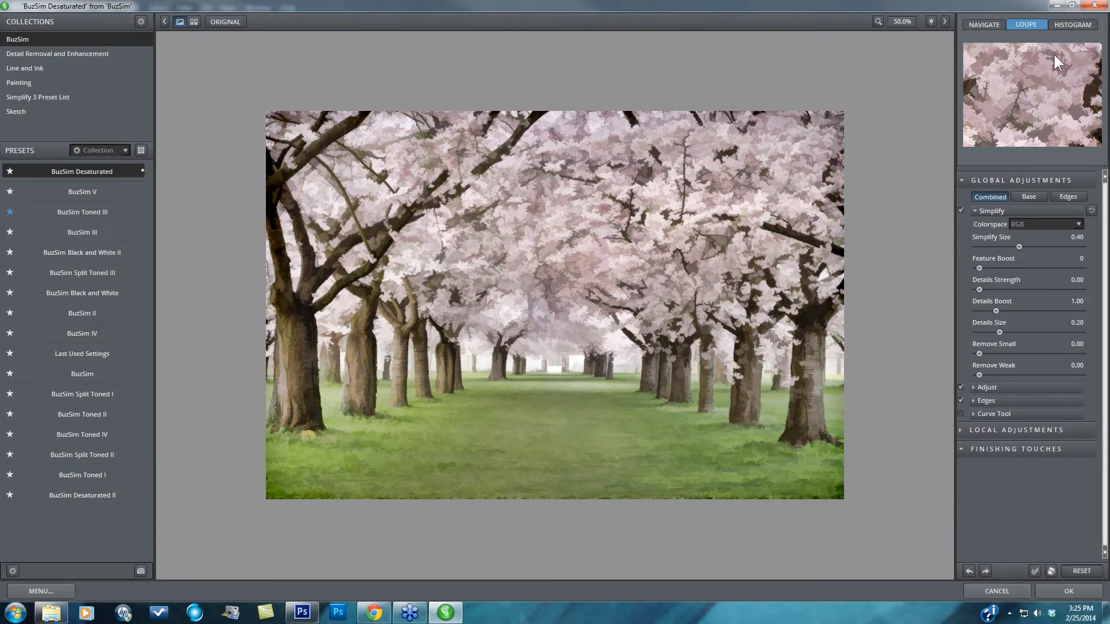
- Try raising and lowering the Adjust brightness to -0.17 while watching the histogram, and return to the Navigate view
{"action": "left_click", "coordinate": [1072, 26]}
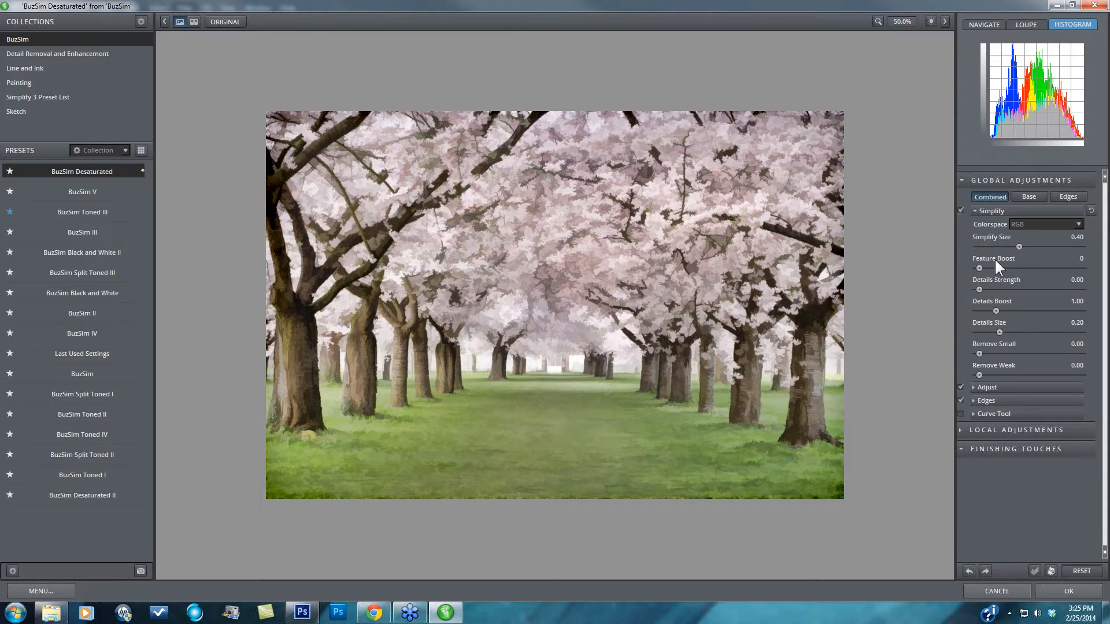
{"action": "left_click", "coordinate": [981, 389]}
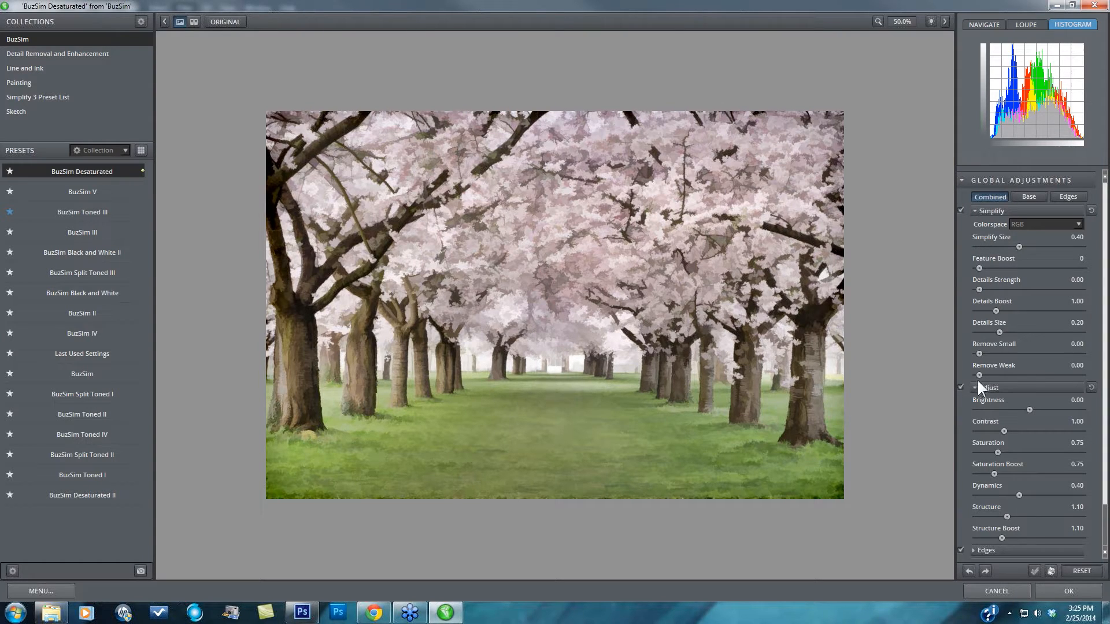
{"action": "left_click_drag", "start_coordinate": [1029, 409], "coordinate": [1044, 408]}
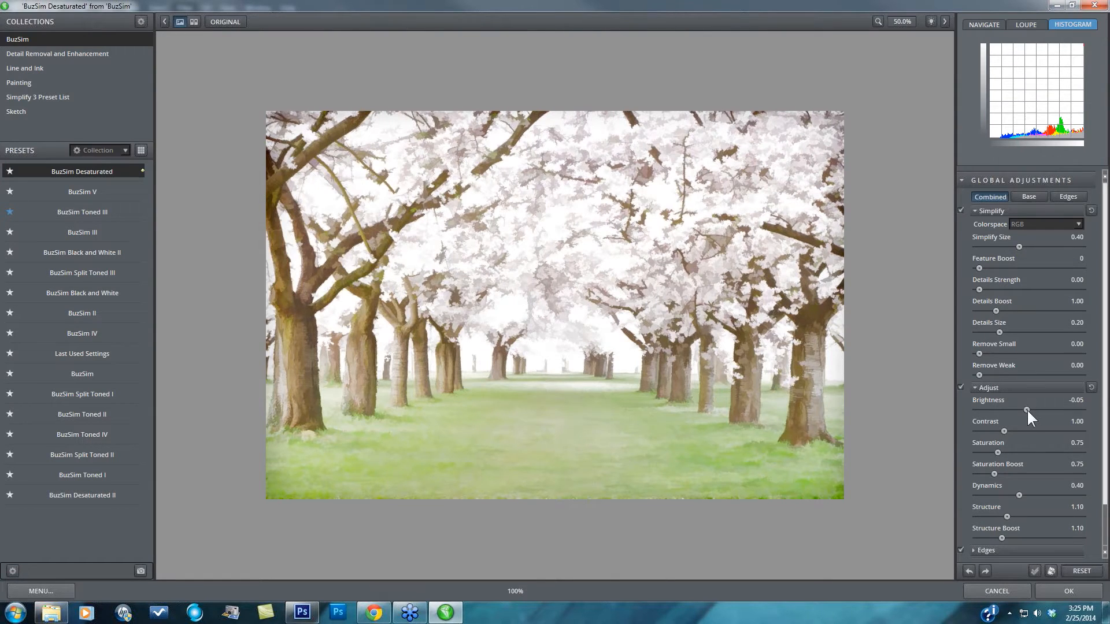
{"action": "left_click_drag", "start_coordinate": [1026, 407], "coordinate": [1021, 407]}
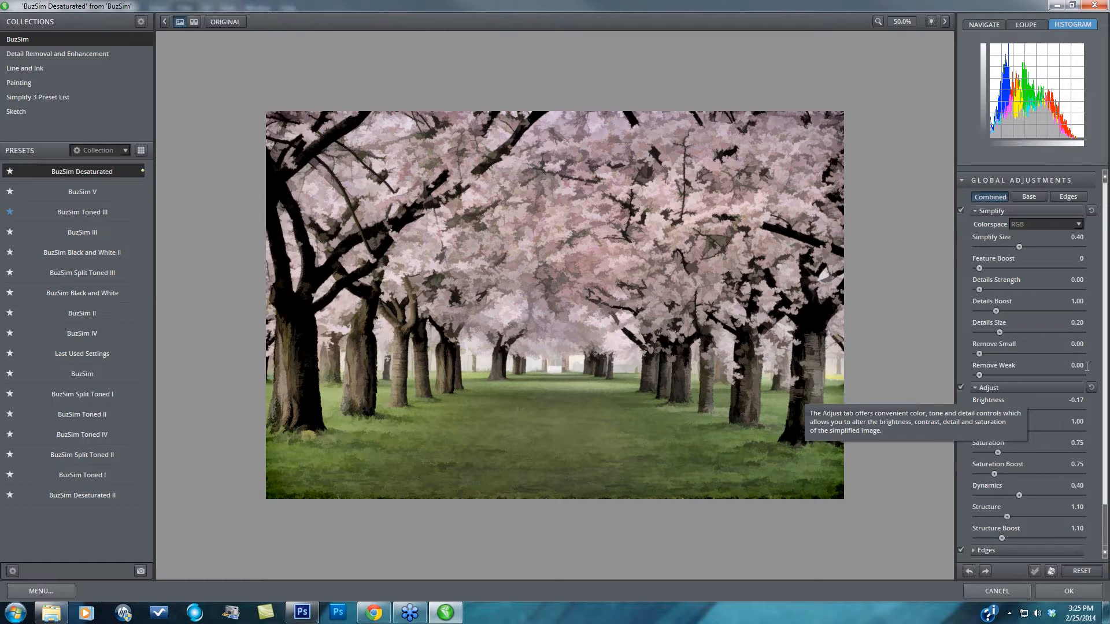
{"action": "left_click", "coordinate": [986, 25]}
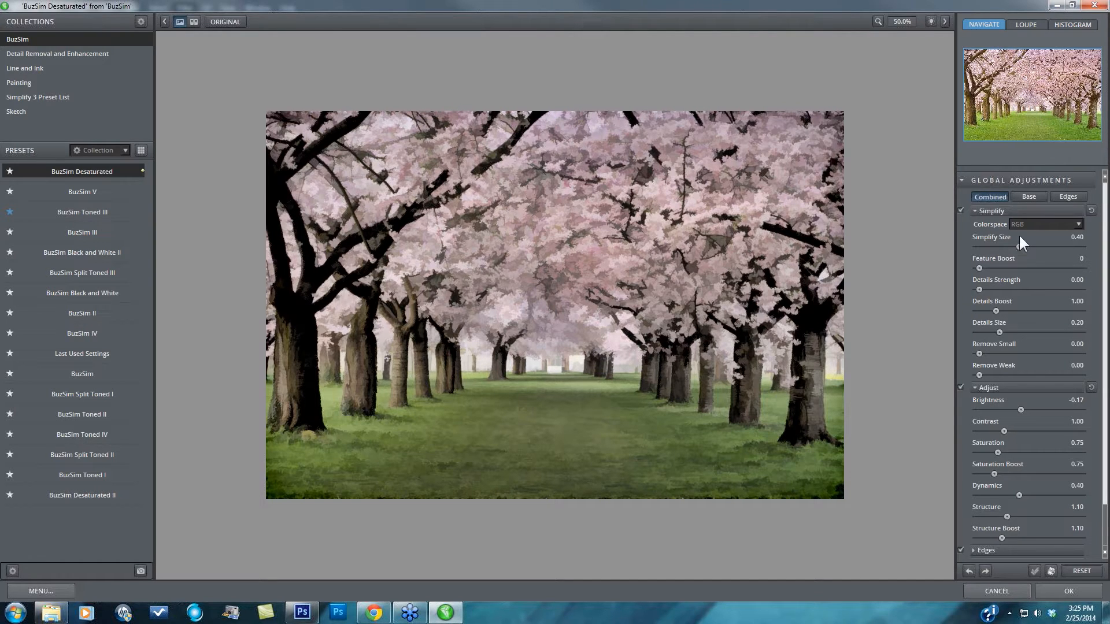
- Reset all adjustments to their defaults and turn off the Vignette, Quad Tone and Transparency finishing touches
{"action": "left_click", "coordinate": [1079, 570]}
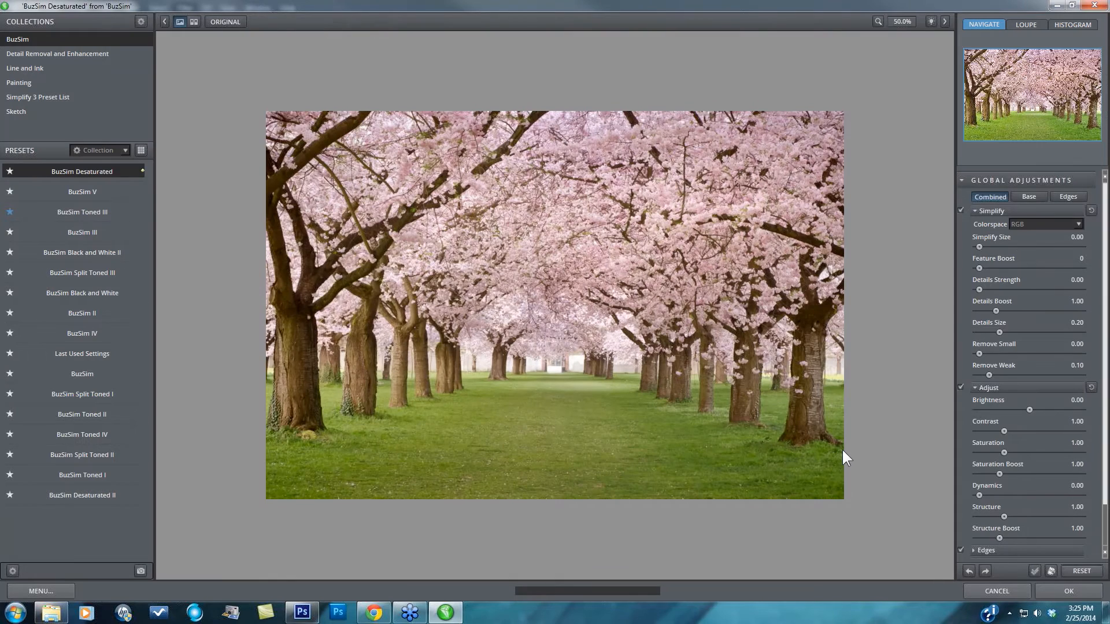
{"action": "scroll", "coordinate": [972, 520], "scroll_direction": "down", "scroll_amount": 2}
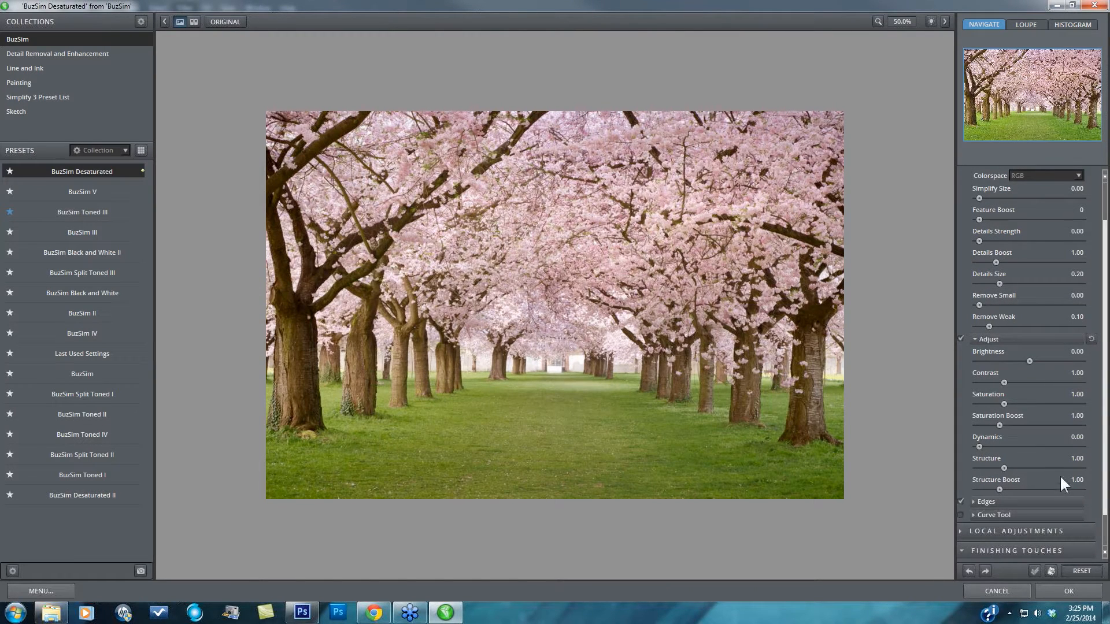
{"action": "scroll", "coordinate": [994, 509], "scroll_direction": "down", "scroll_amount": 2}
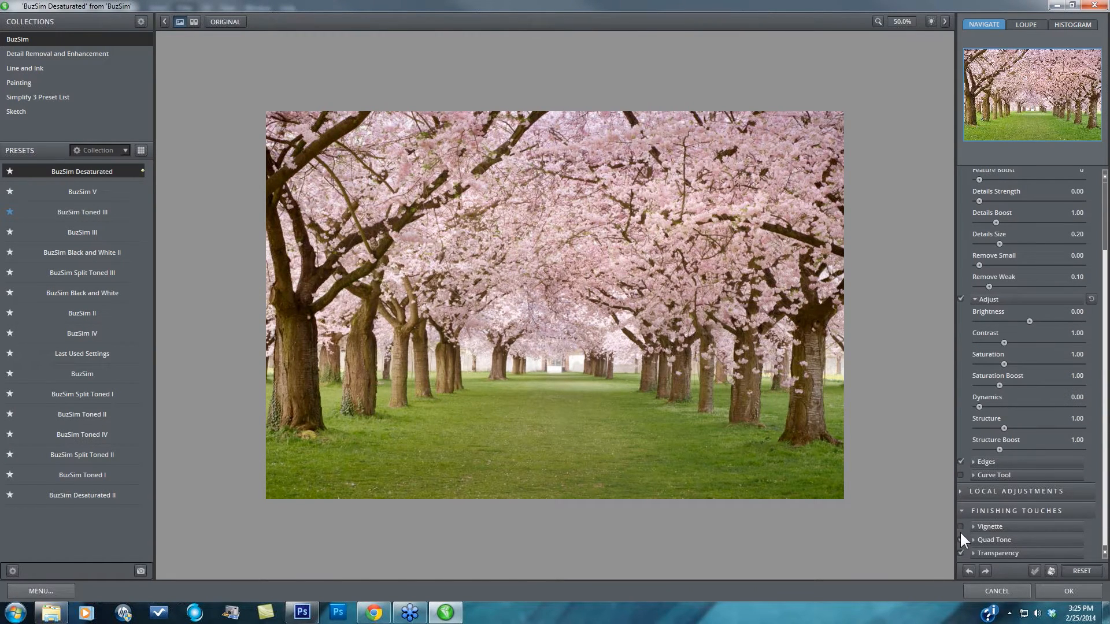
{"action": "left_click", "coordinate": [960, 552]}
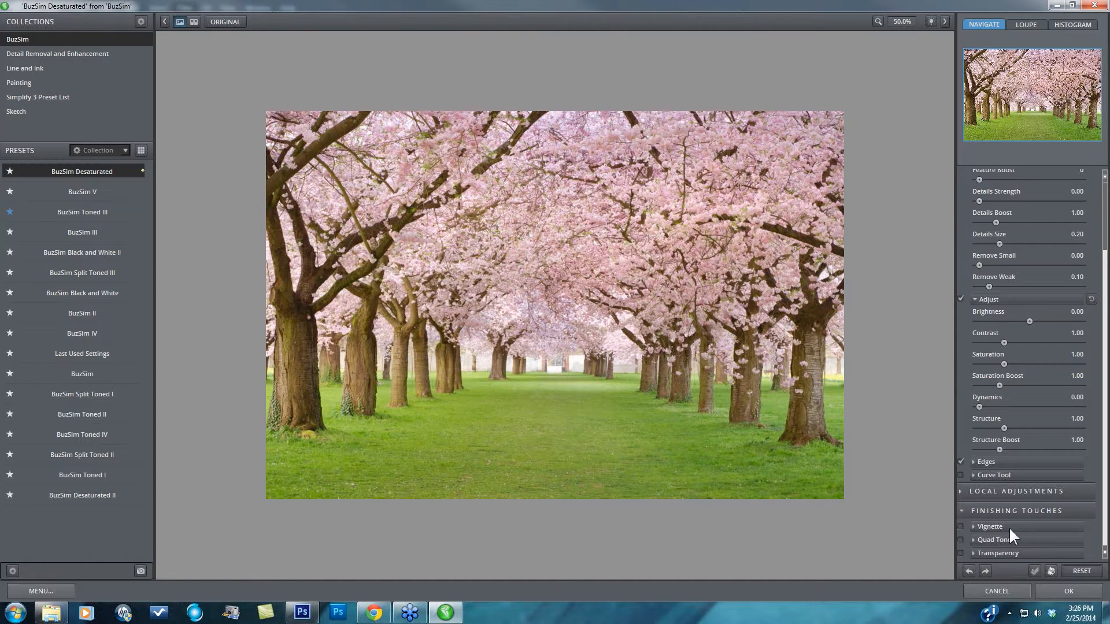
- Expand the local adjustment options and examine the Dodge, Burn, Brush Out and Smooth types and their brush settings
{"action": "left_click", "coordinate": [961, 492]}
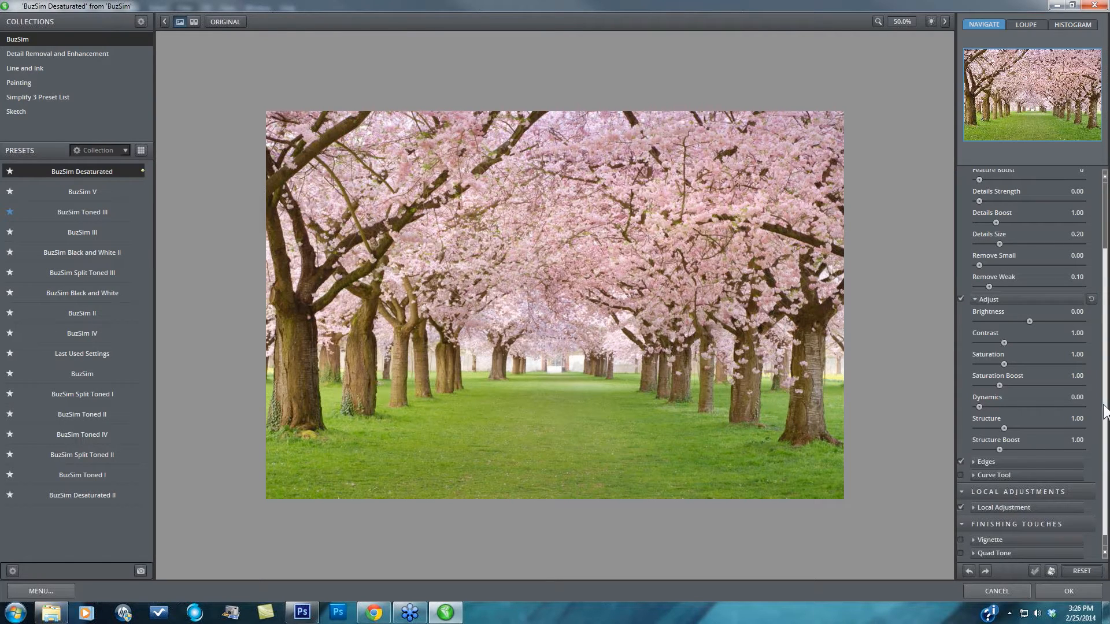
{"action": "scroll", "coordinate": [1104, 411], "scroll_direction": "down", "scroll_amount": 1}
{"action": "left_click", "coordinate": [979, 493]}
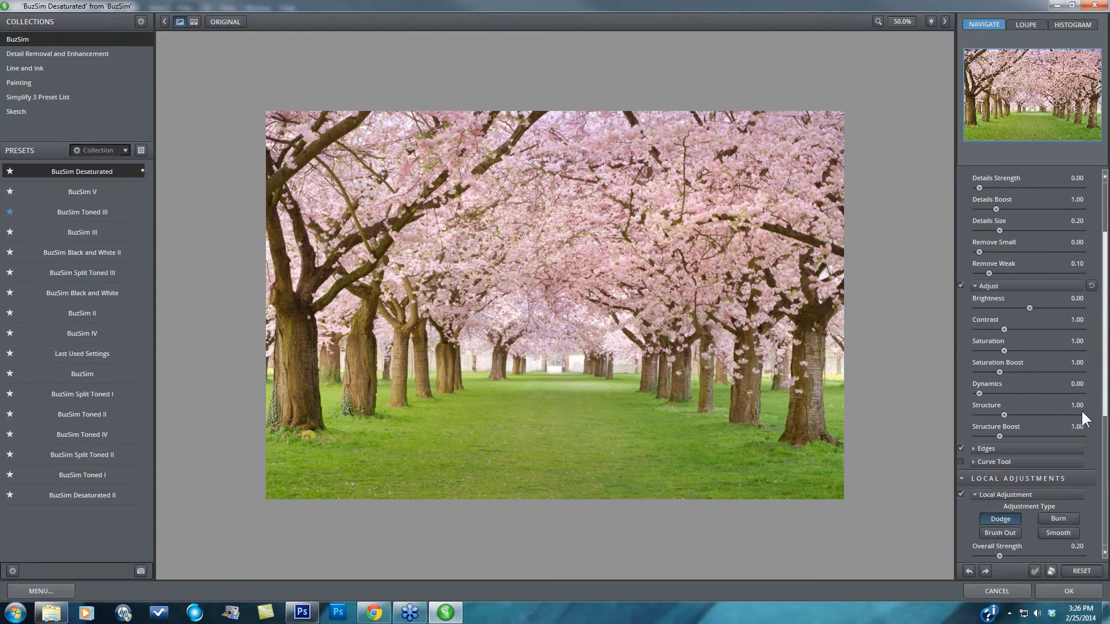
{"action": "scroll", "coordinate": [1105, 411], "scroll_direction": "down", "scroll_amount": 1}
{"action": "scroll", "coordinate": [1105, 411], "scroll_direction": "down", "scroll_amount": 5}
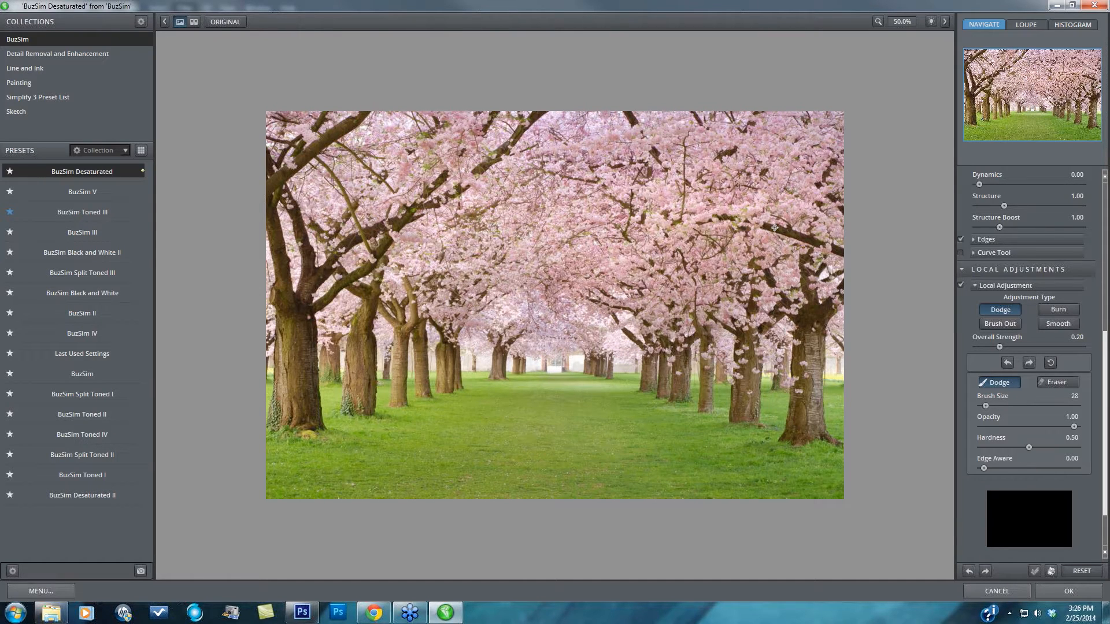
{"action": "scroll", "coordinate": [1078, 477], "scroll_direction": "up", "scroll_amount": 3}
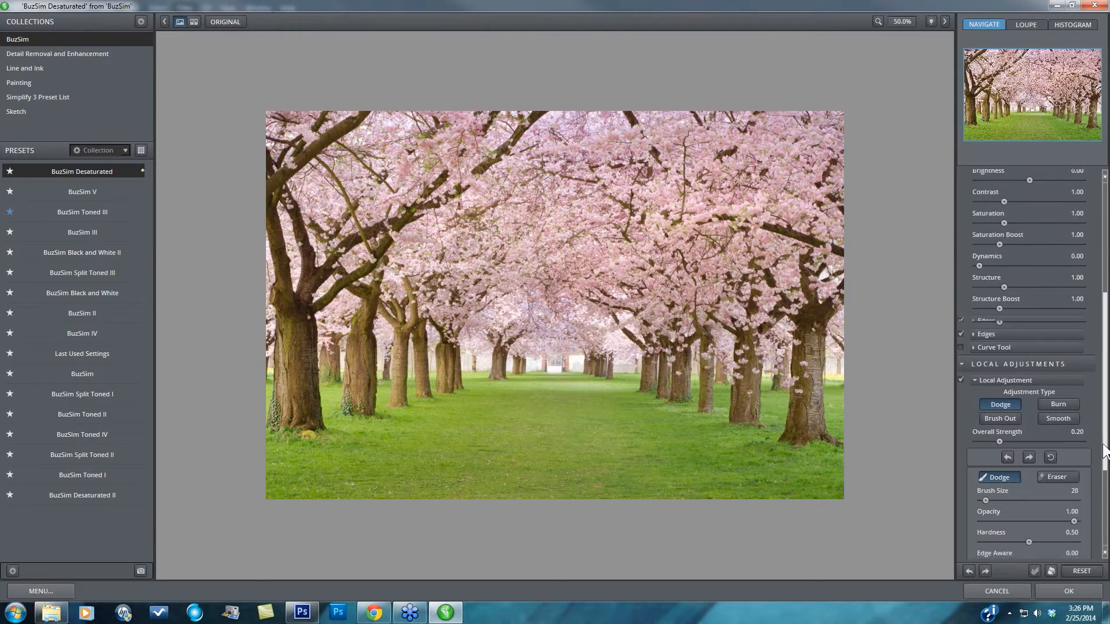
{"action": "scroll", "coordinate": [1092, 358], "scroll_direction": "up", "scroll_amount": 5}
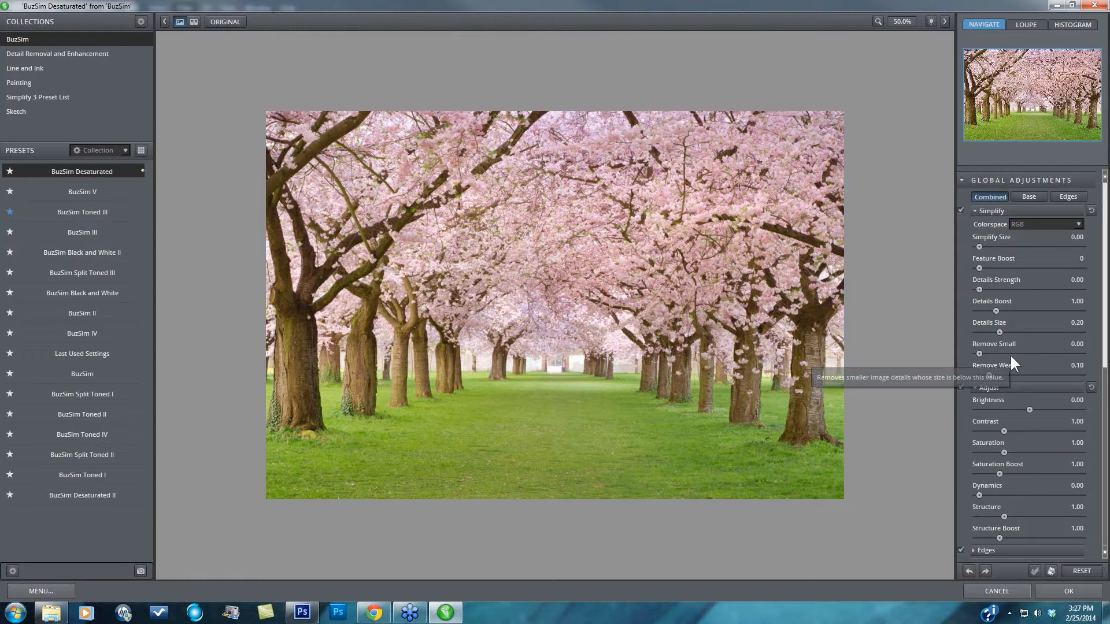
- Collapse the Simplify, Adjust and Local Adjustments sections
{"action": "left_click", "coordinate": [975, 211]}
{"action": "left_click", "coordinate": [976, 222]}
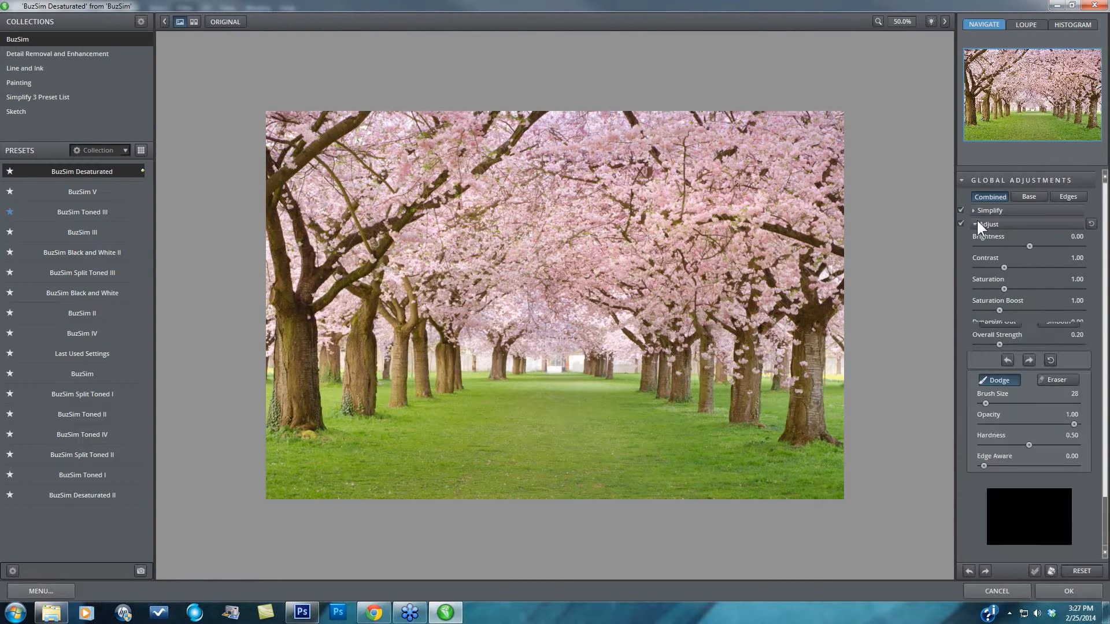
{"action": "left_click", "coordinate": [964, 266]}
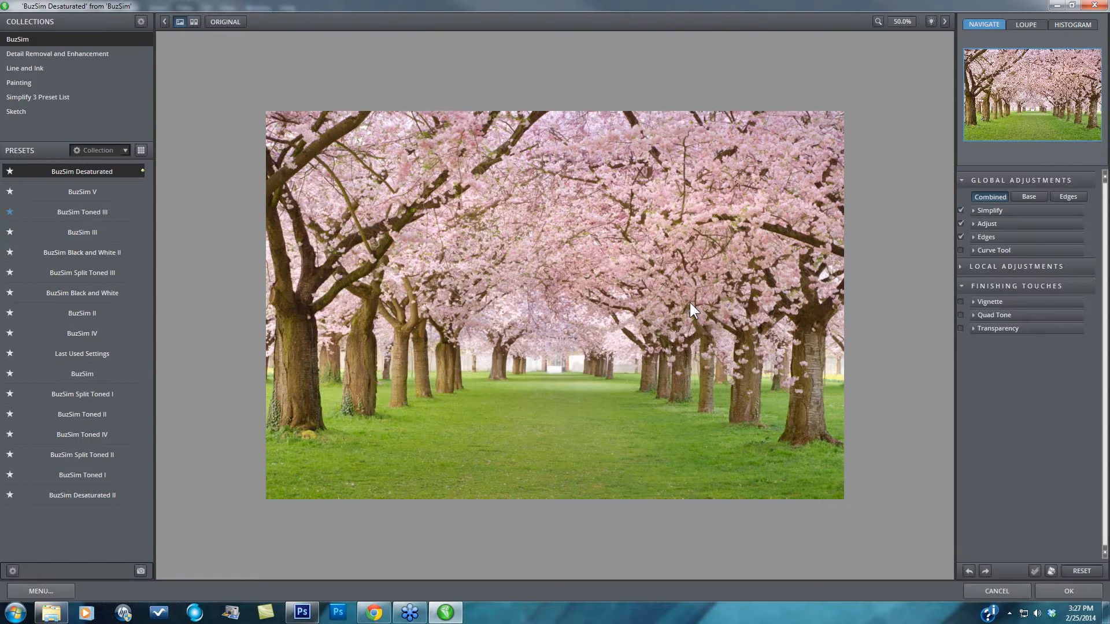
- Preview presets in the Painting collection and apply the Oil Painting preset to the photo
{"action": "left_click", "coordinate": [23, 84]}
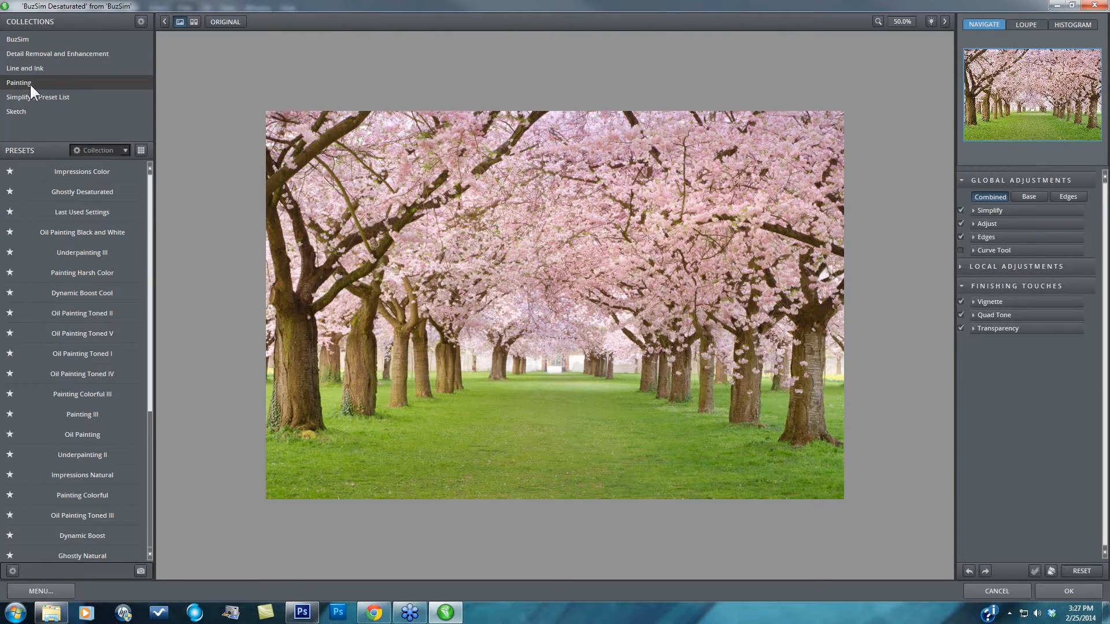
{"action": "mouse_move", "coordinate": [67, 169]}
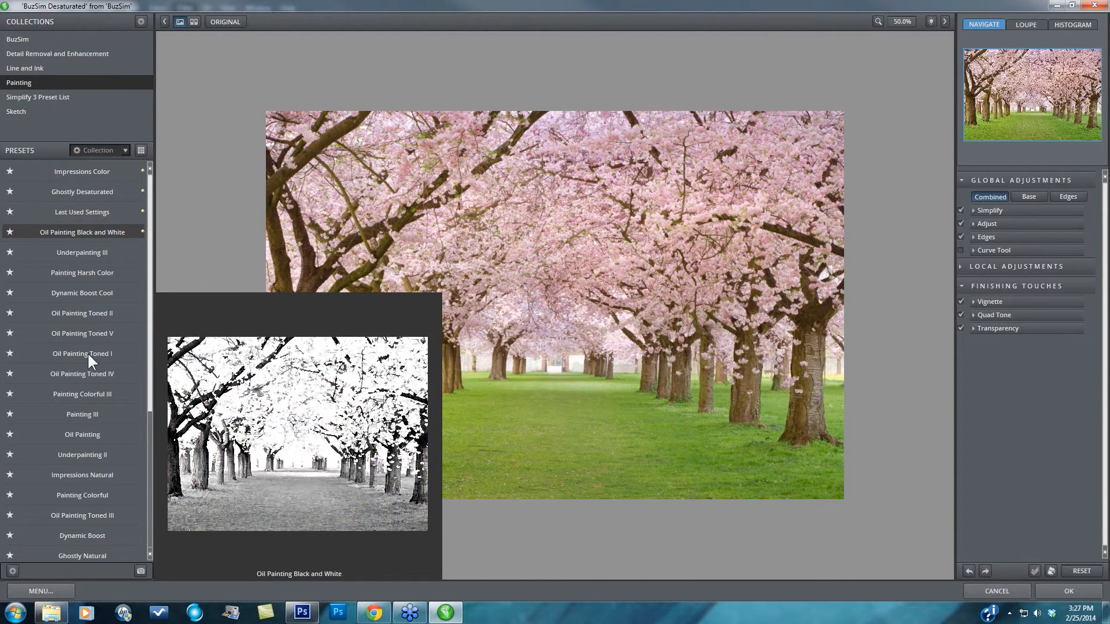
{"action": "left_click", "coordinate": [229, 457]}
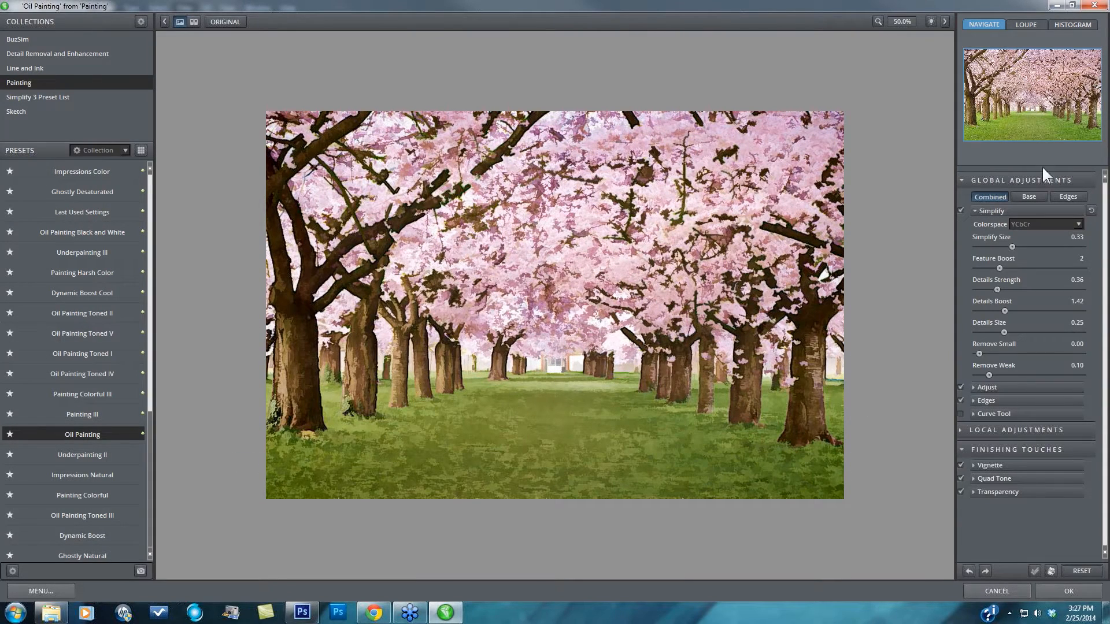
- Inspect the Oil Painting effect at 100% magnification
{"action": "left_click", "coordinate": [902, 21]}
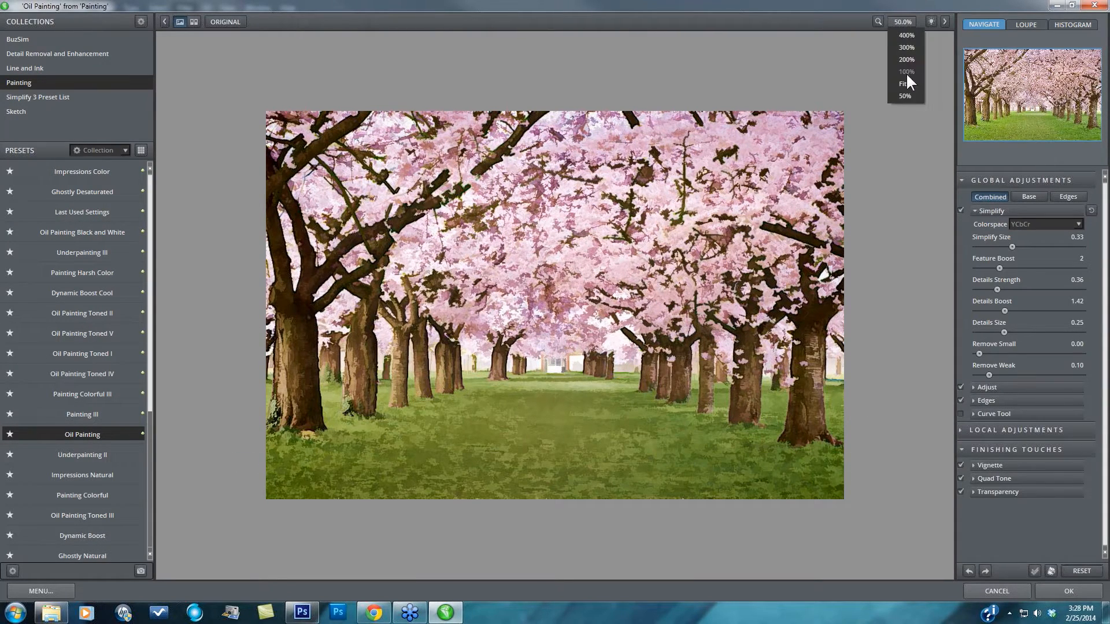
{"action": "left_click", "coordinate": [906, 68]}
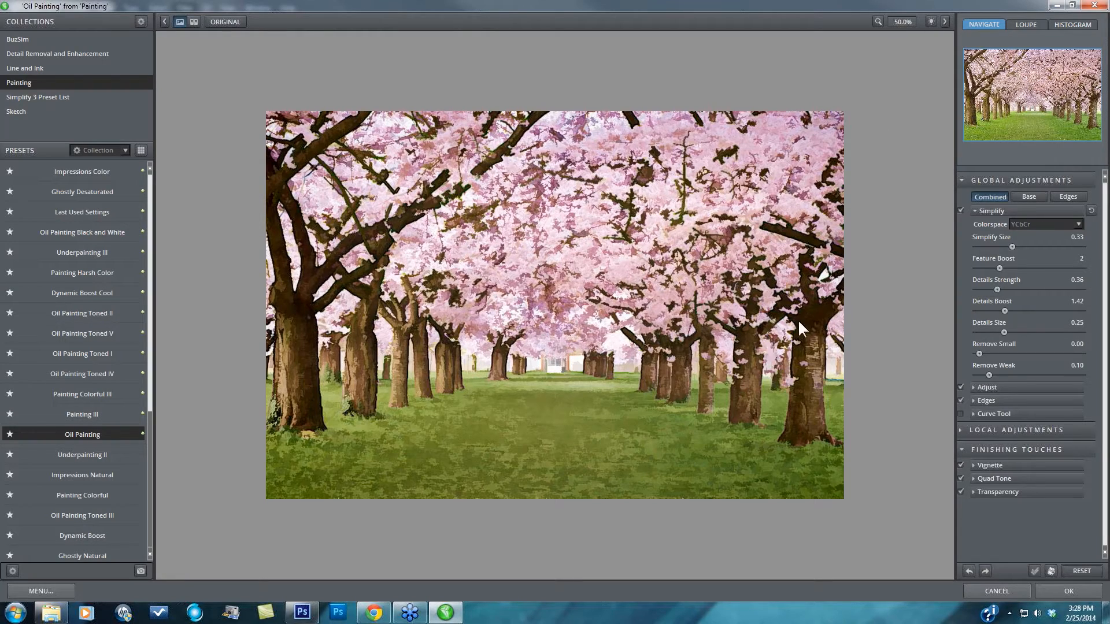
{"action": "scroll", "coordinate": [632, 316], "scroll_direction": "up", "scroll_amount": 1}
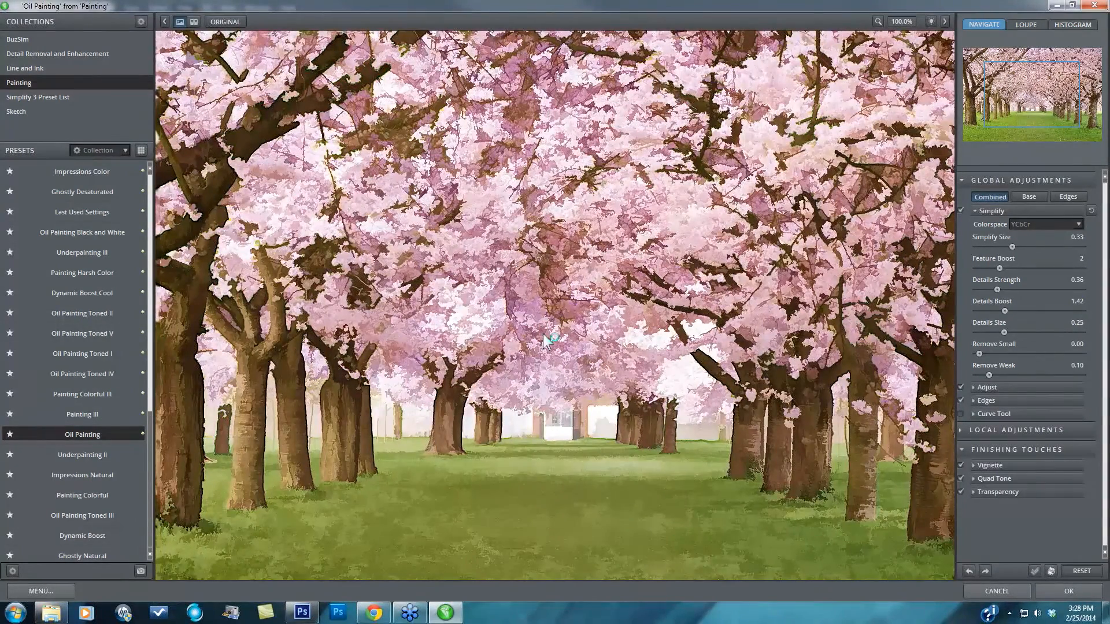
- Reset all Oil Painting adjustments to their defaults and collapse the Finishing Touches section
{"action": "left_click_drag", "start_coordinate": [543, 334], "coordinate": [716, 321]}
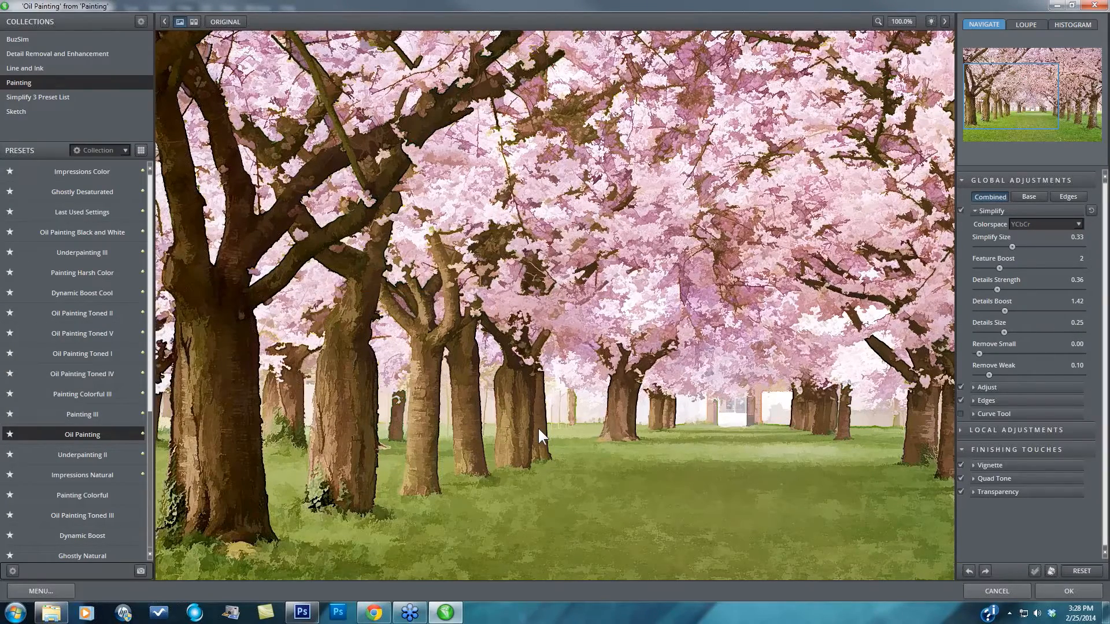
{"action": "left_click", "coordinate": [538, 426]}
{"action": "left_click", "coordinate": [1081, 571]}
{"action": "left_click", "coordinate": [963, 449]}
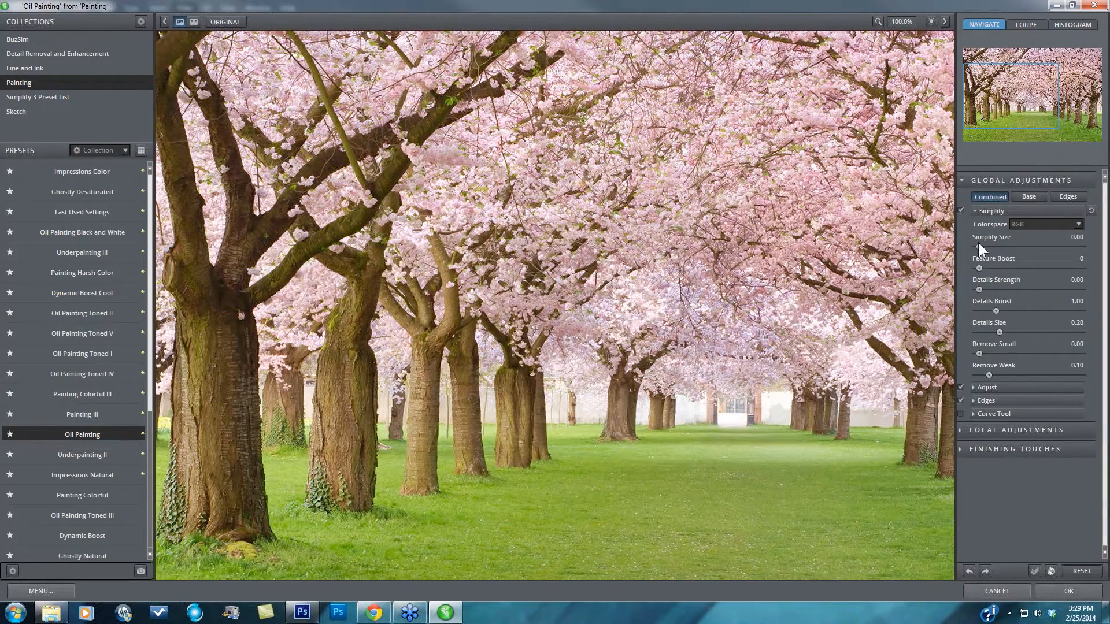
- Test increasing Simplify Size values up to 0.73 on the tree photo, and settle on 0.23
{"action": "left_click_drag", "start_coordinate": [979, 246], "coordinate": [992, 248]}
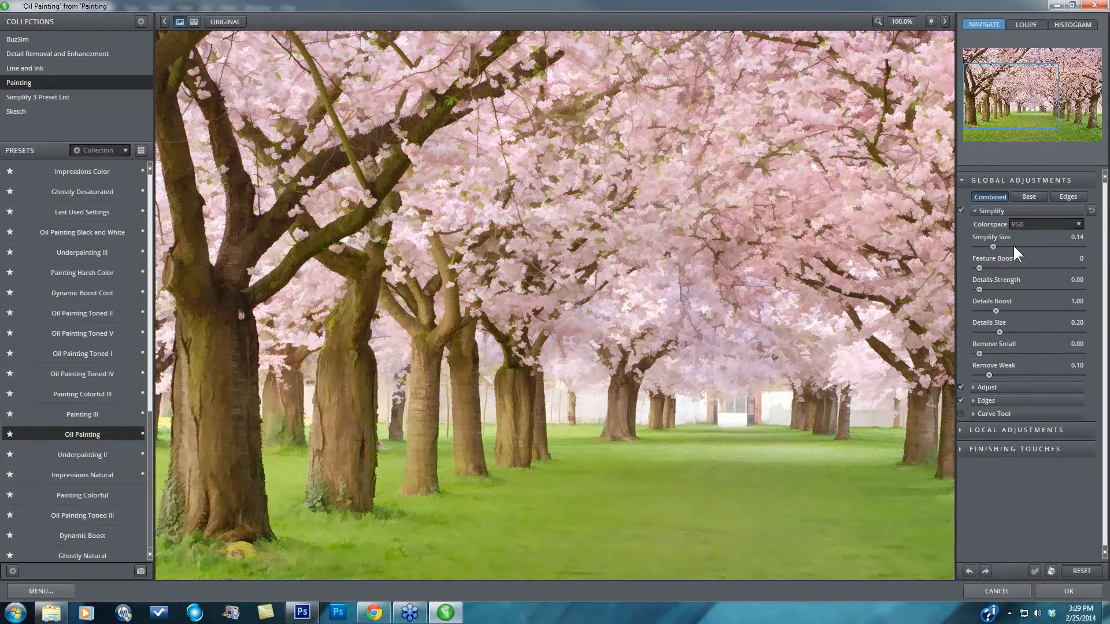
{"action": "left_click", "coordinate": [1015, 247]}
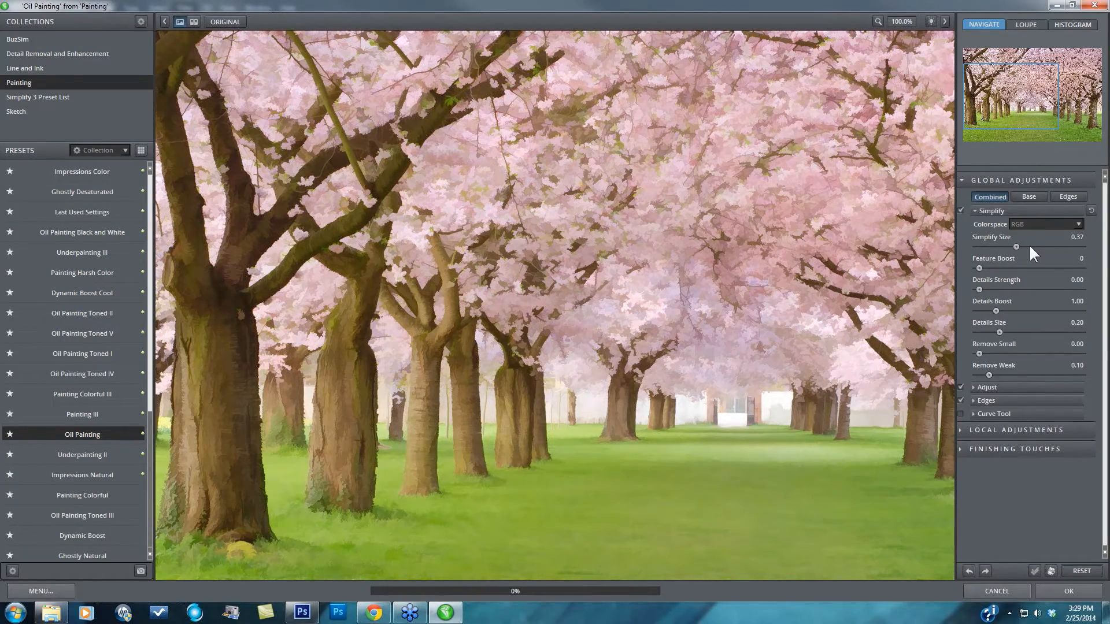
{"action": "left_click", "coordinate": [1033, 247]}
{"action": "left_click", "coordinate": [1044, 247]}
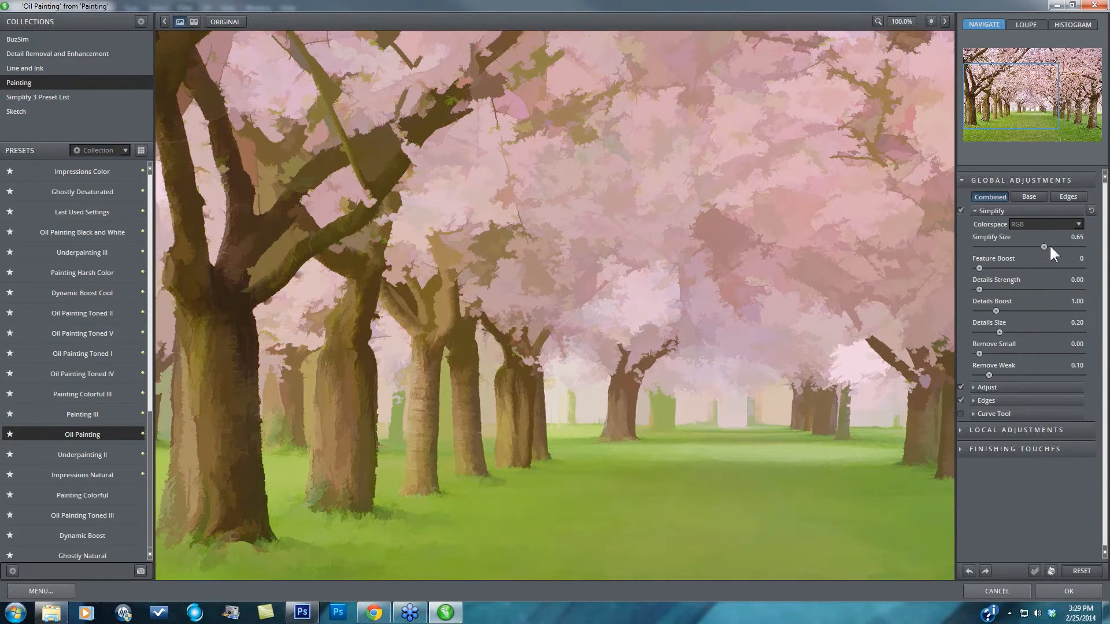
{"action": "left_click", "coordinate": [1051, 247]}
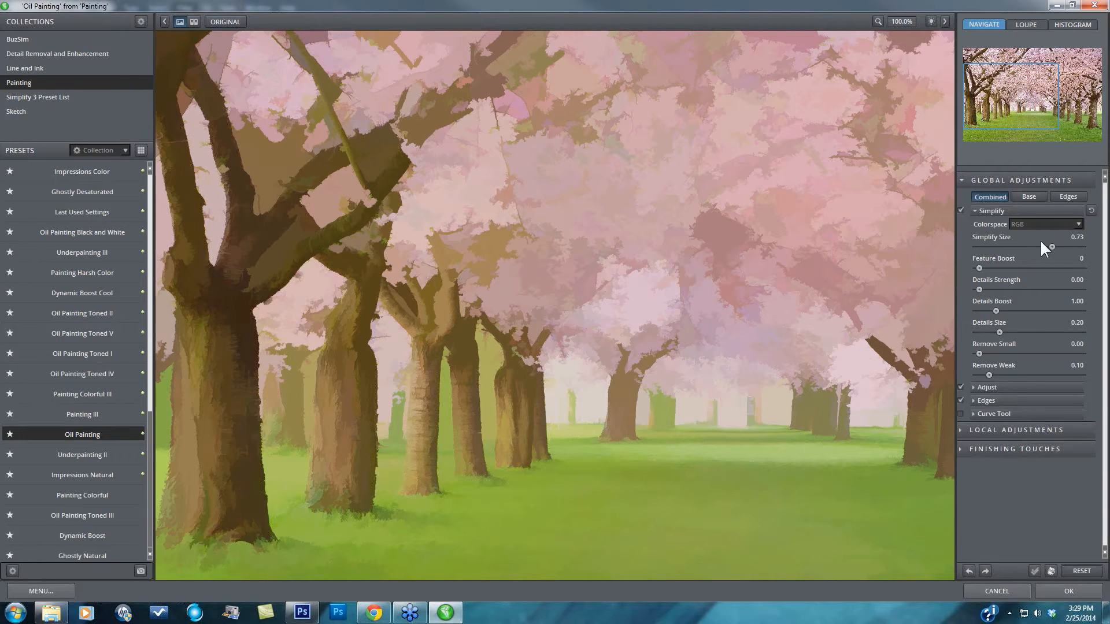
{"action": "left_click_drag", "start_coordinate": [1046, 248], "coordinate": [1001, 249]}
{"action": "left_click_drag", "start_coordinate": [1039, 245], "coordinate": [1037, 246]}
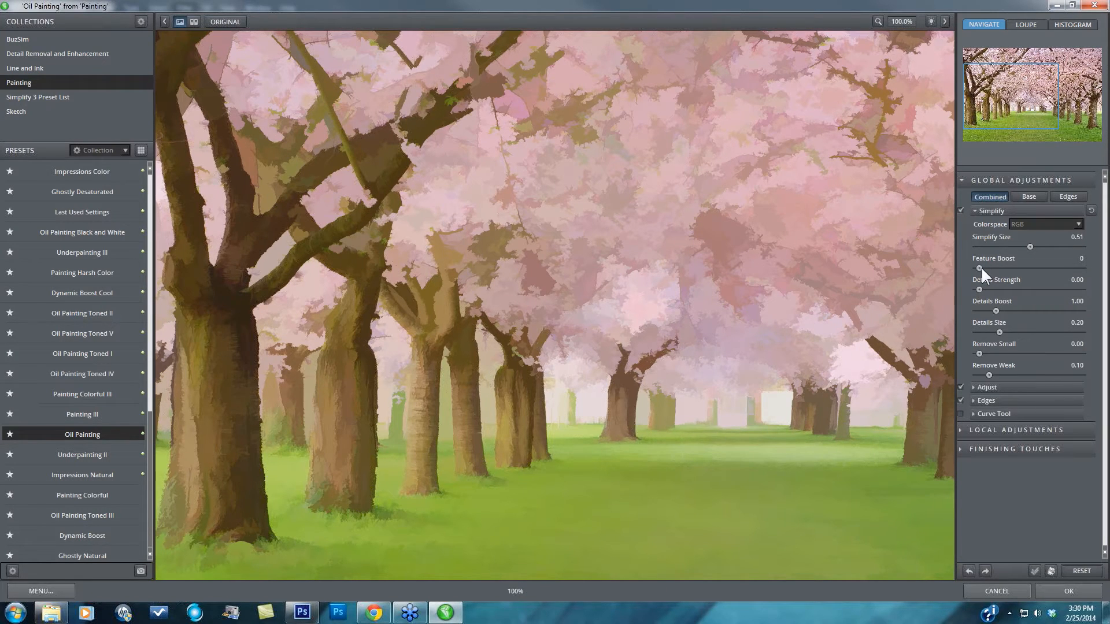
{"action": "left_click_drag", "start_coordinate": [991, 245], "coordinate": [991, 246]}
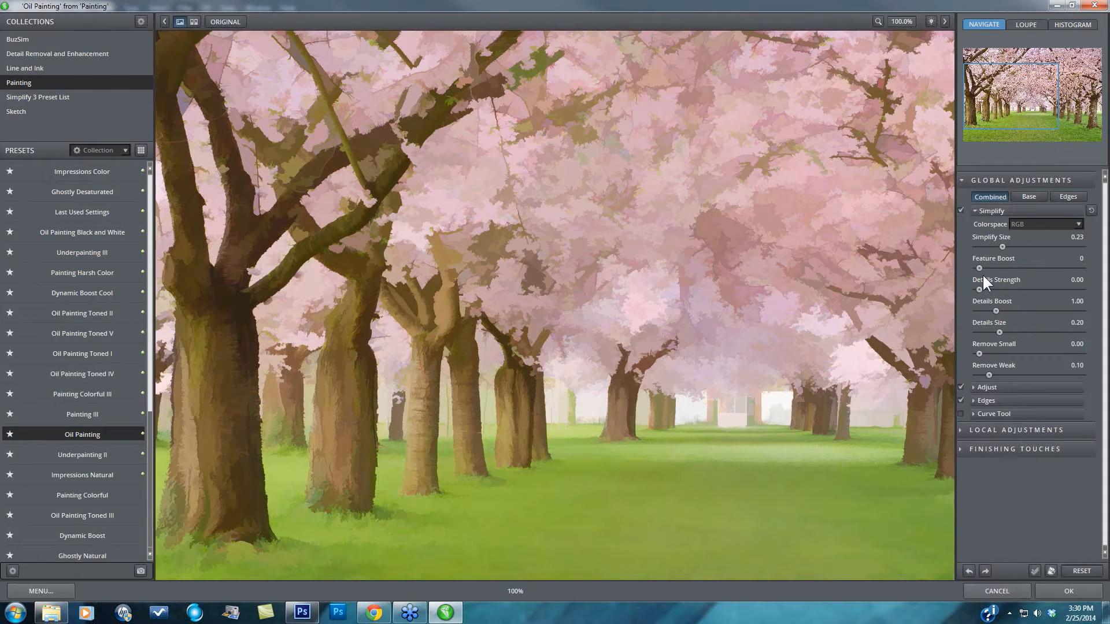
- Try Feature Boost at 3, switch the Simplify colorspace to YCbCr, and settle on a Feature Boost of 2
{"action": "left_click_drag", "start_coordinate": [980, 269], "coordinate": [994, 269]}
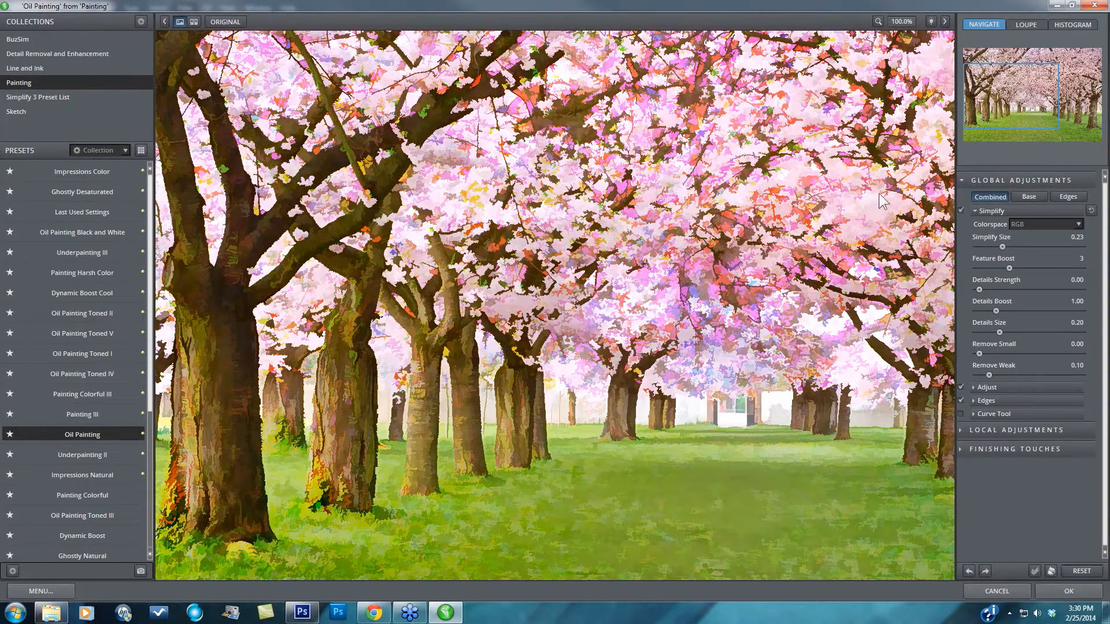
{"action": "left_click", "coordinate": [1036, 227]}
{"action": "left_click", "coordinate": [1033, 239]}
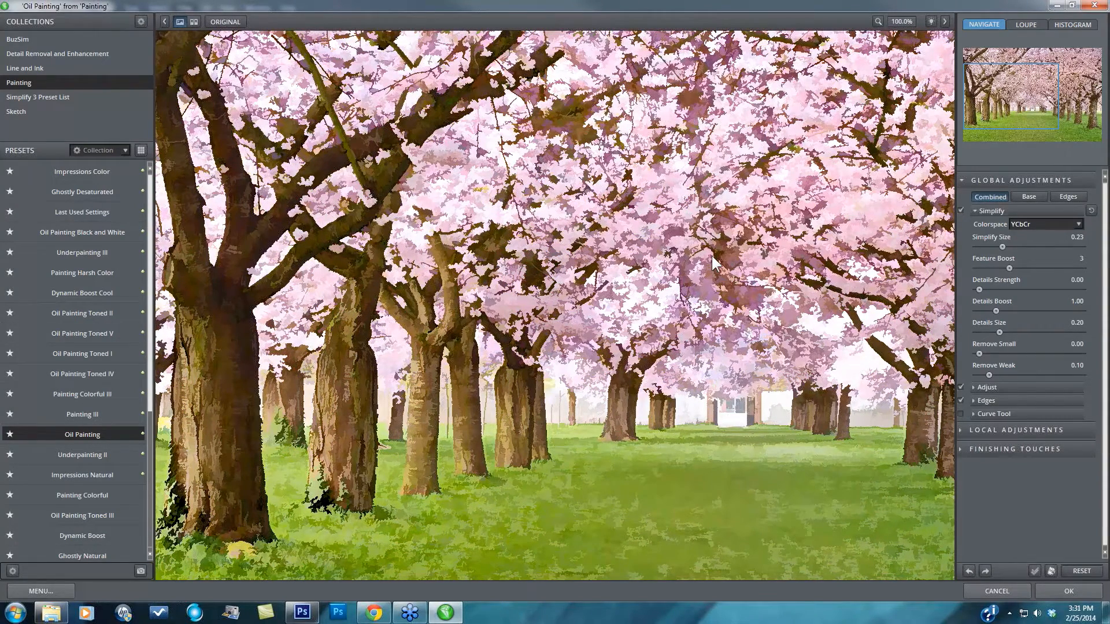
{"action": "left_click", "coordinate": [567, 276]}
{"action": "left_click_drag", "start_coordinate": [1006, 268], "coordinate": [994, 268]}
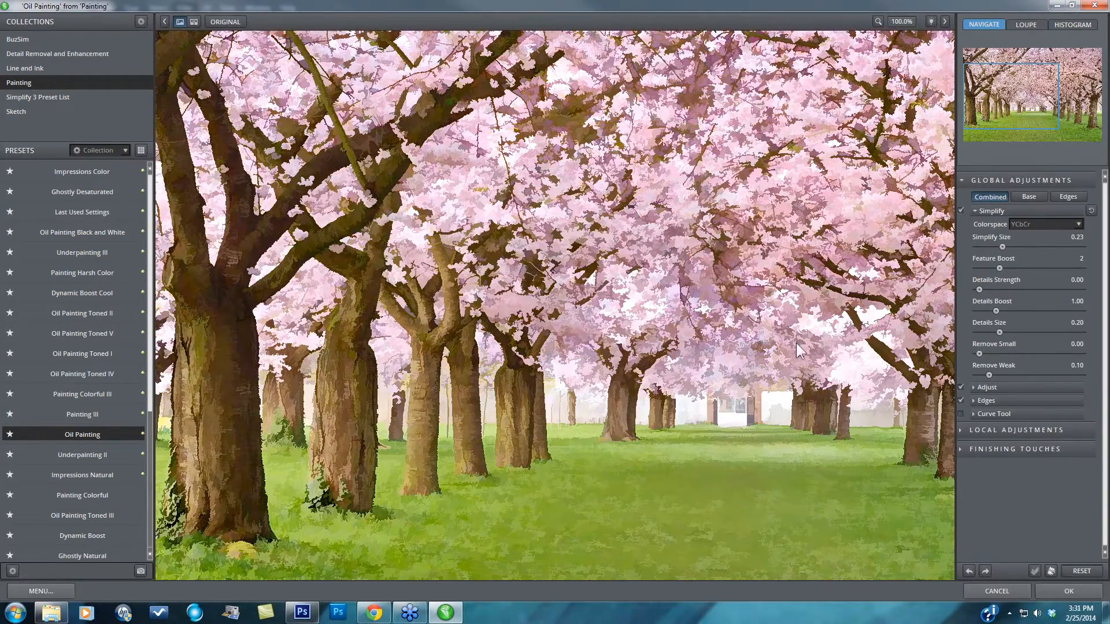
{"action": "key", "text": "space"}
- Set Details Strength to 1.05 and Details Boost to 1.63 in the Simplify adjustments
{"action": "left_click_drag", "start_coordinate": [984, 288], "coordinate": [1019, 289]}
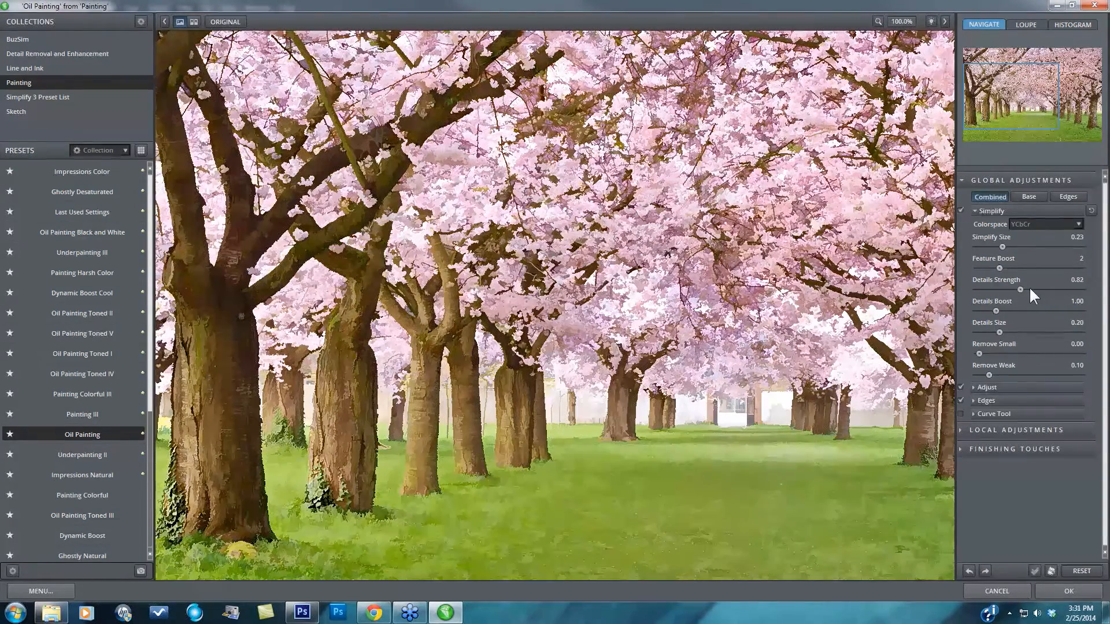
{"action": "left_click", "coordinate": [1030, 289]}
{"action": "left_click", "coordinate": [1006, 311]}
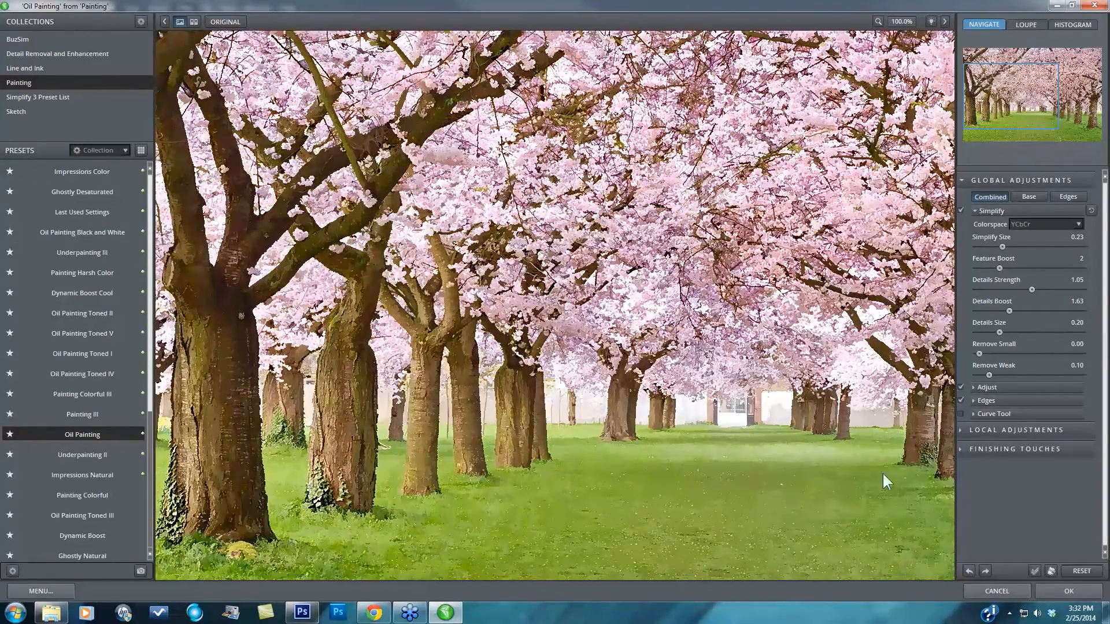
- Set Remove Small to 0.19 and test Details Size values between 0.09 and 0.82, settling on 0.37
{"action": "left_click_drag", "start_coordinate": [979, 353], "coordinate": [987, 350]}
{"action": "left_click_drag", "start_coordinate": [1012, 353], "coordinate": [1016, 353]}
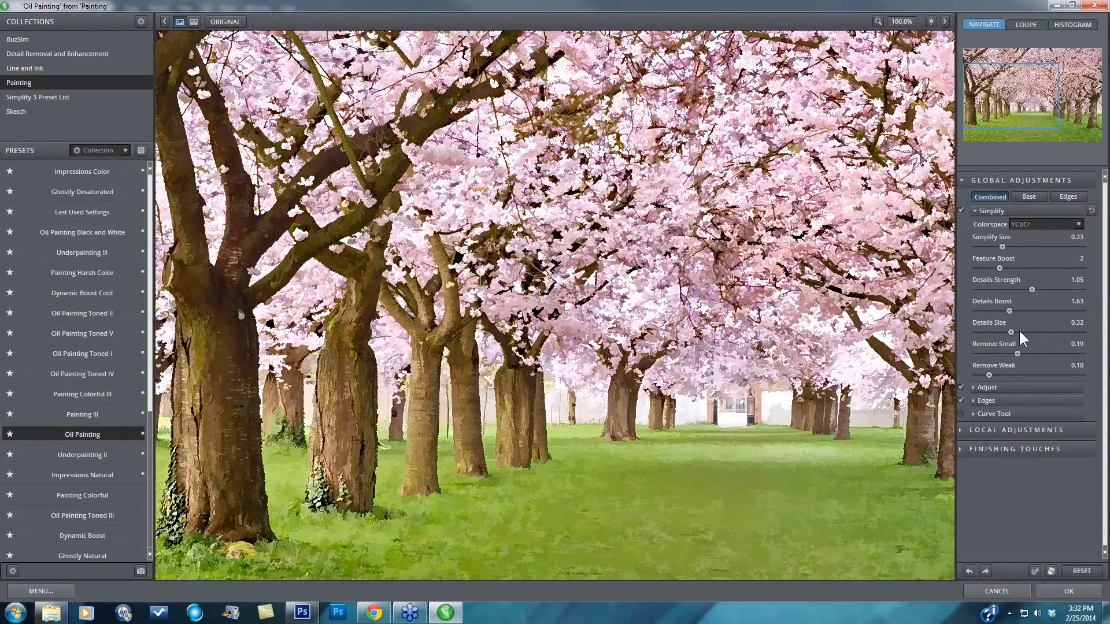
{"action": "left_click", "coordinate": [1019, 333]}
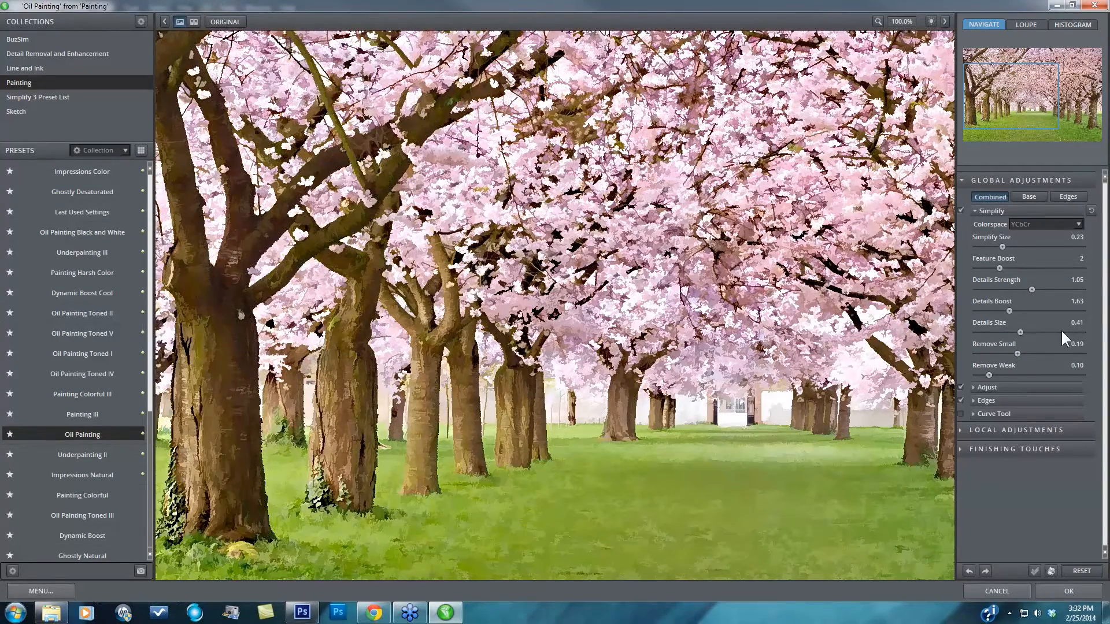
{"action": "left_click", "coordinate": [1062, 332]}
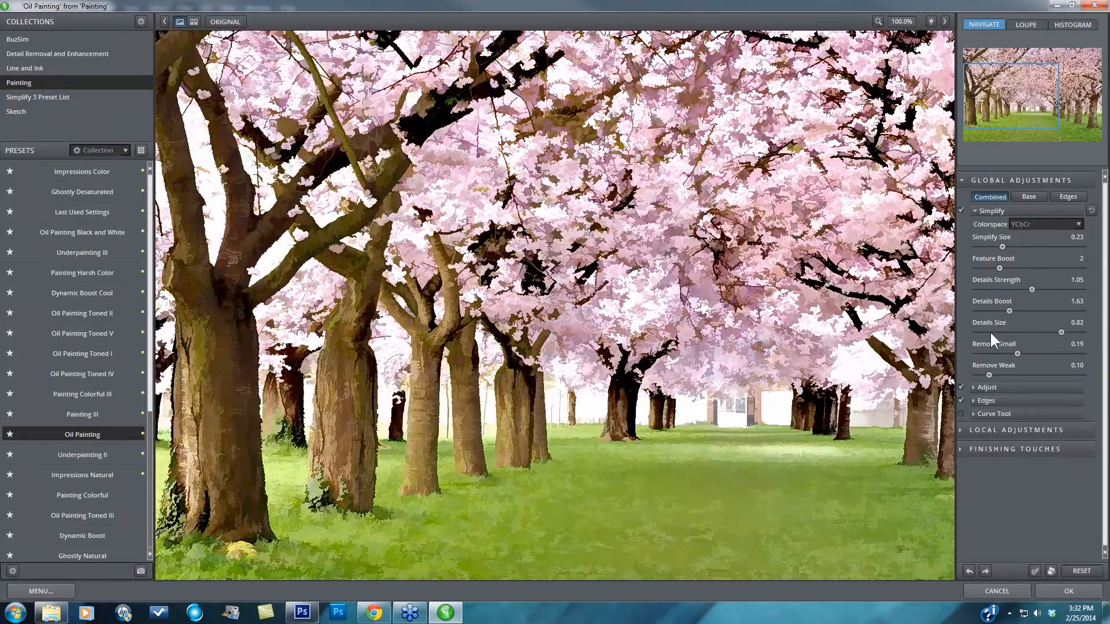
{"action": "left_click", "coordinate": [990, 333]}
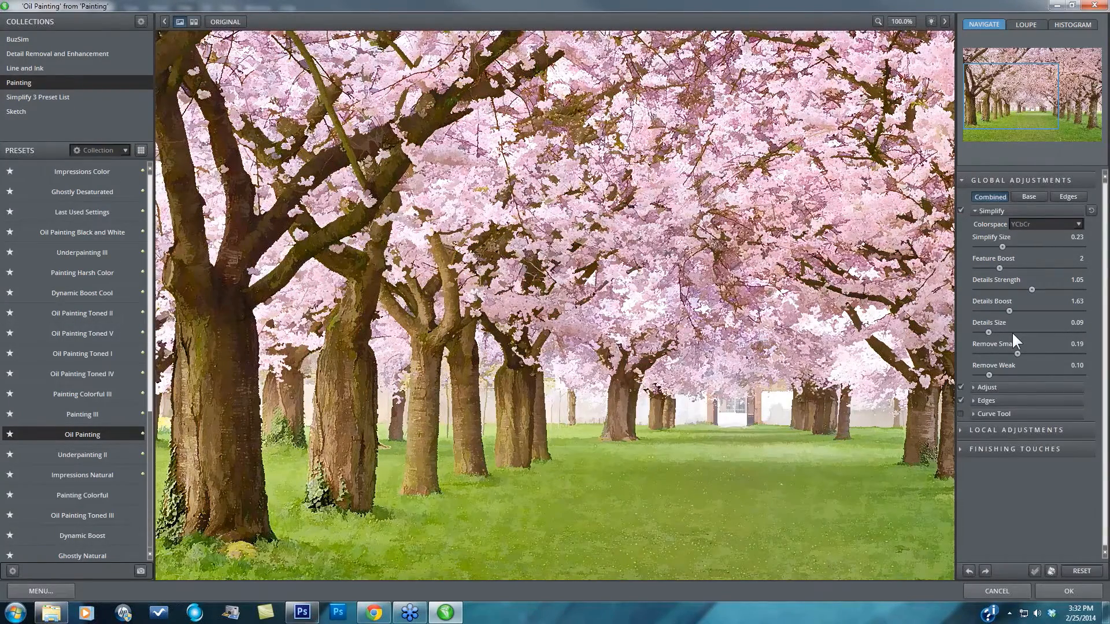
{"action": "left_click", "coordinate": [1012, 333]}
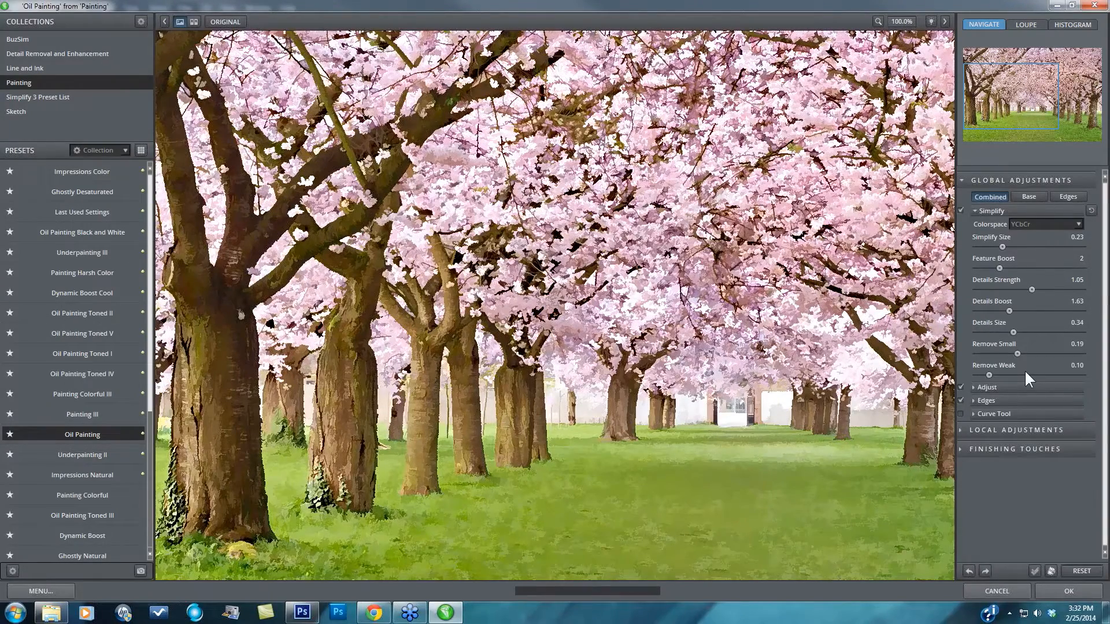
- Test Remove Weak values between 0.05 and 0.50, and settle on 0.09
{"action": "left_click", "coordinate": [1026, 375]}
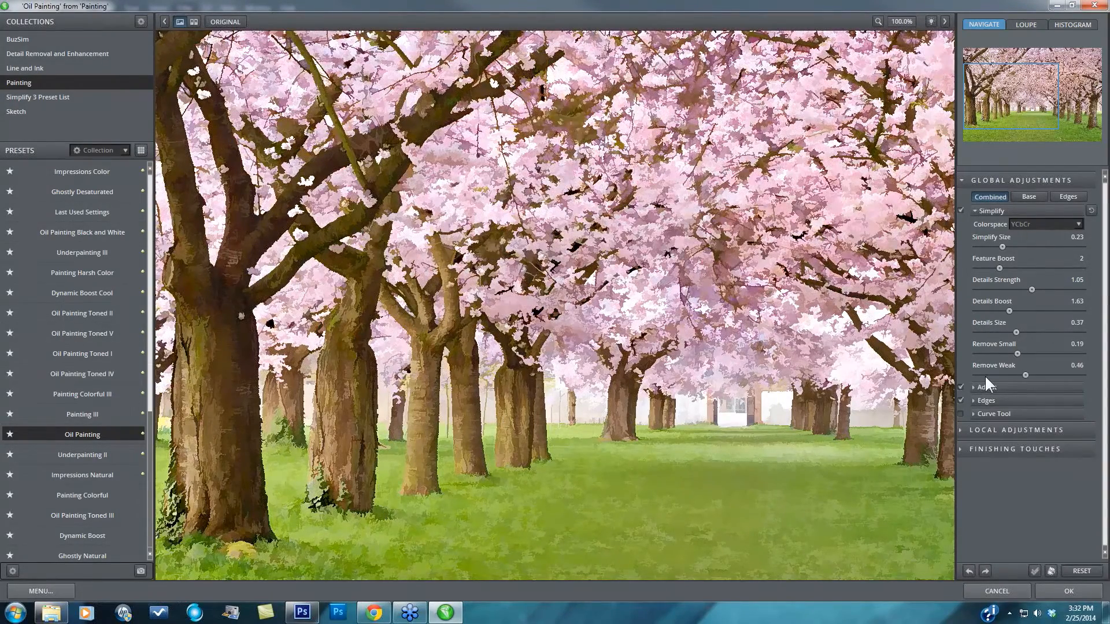
{"action": "left_click", "coordinate": [984, 375]}
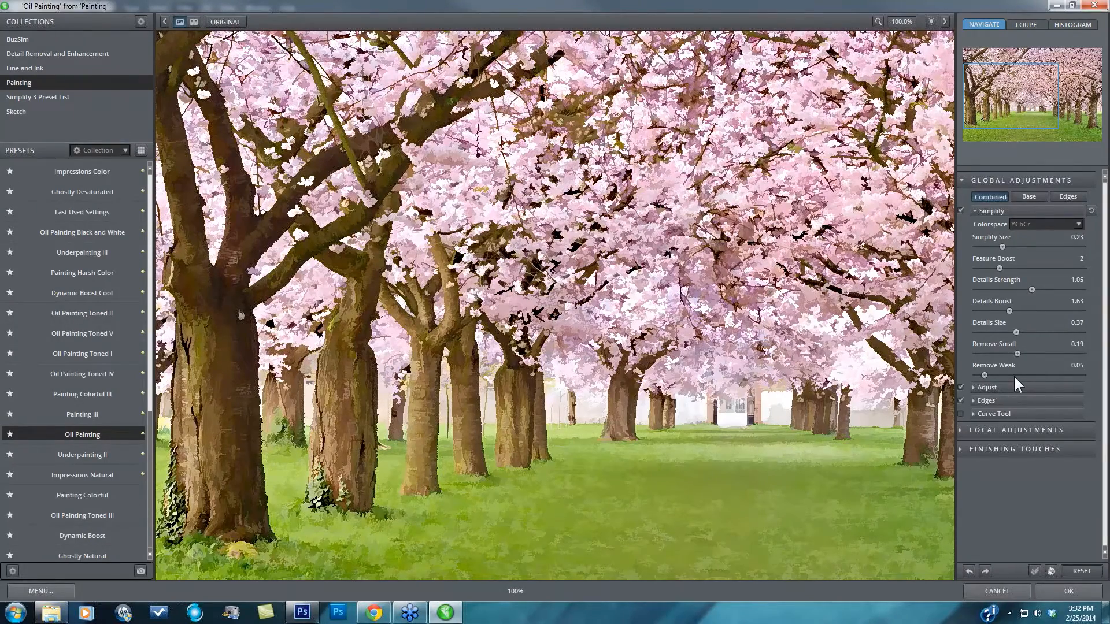
{"action": "left_click", "coordinate": [1015, 375]}
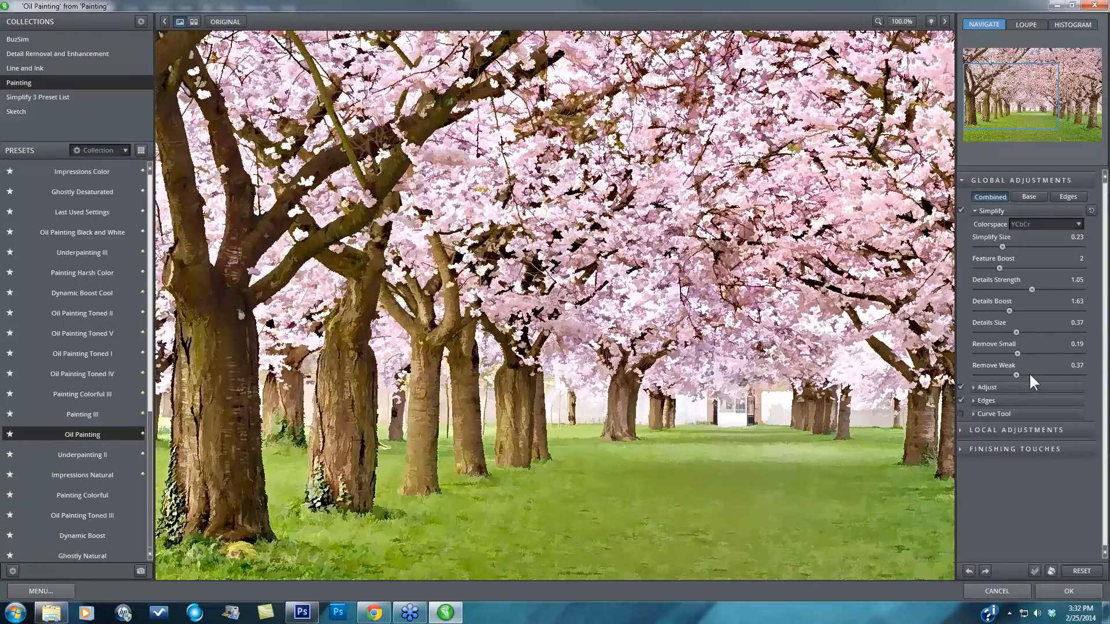
{"action": "left_click", "coordinate": [1030, 375]}
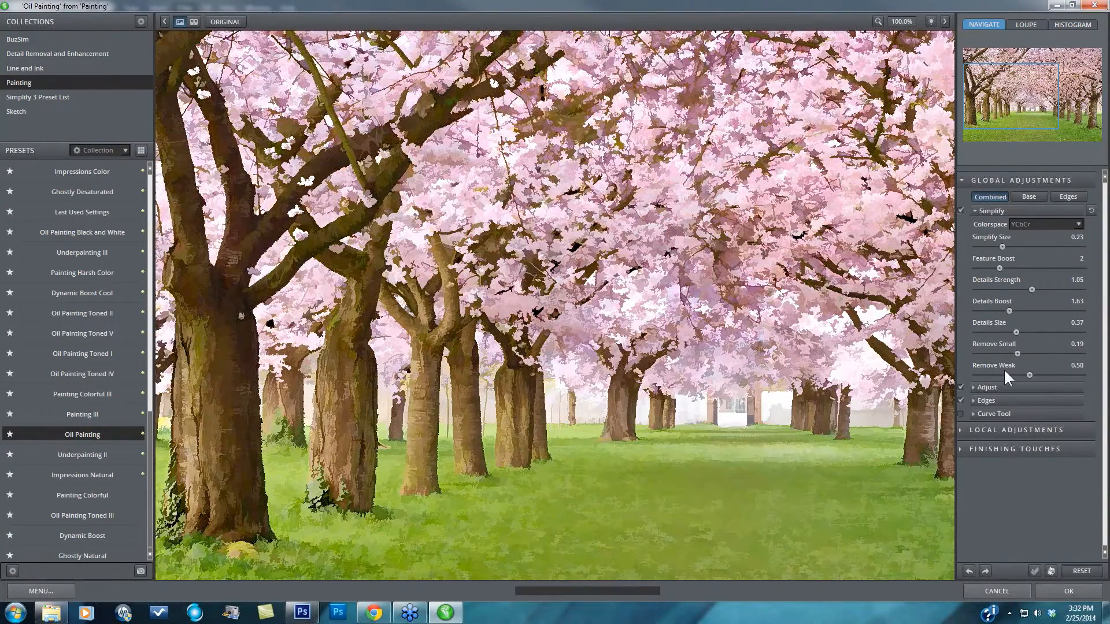
{"action": "left_click", "coordinate": [1004, 372]}
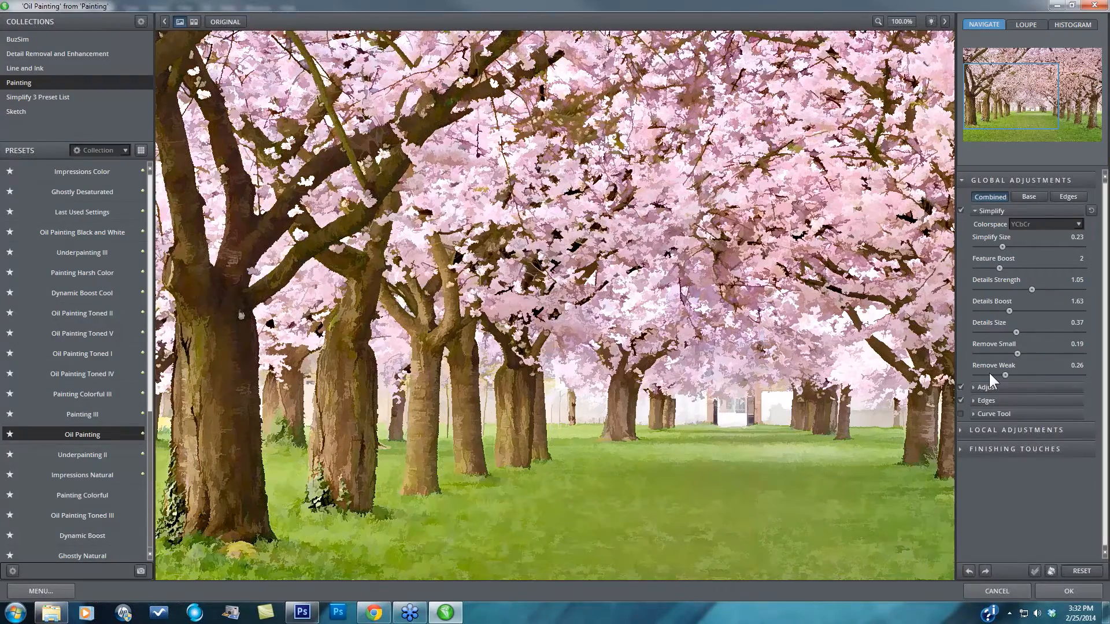
{"action": "left_click", "coordinate": [988, 373]}
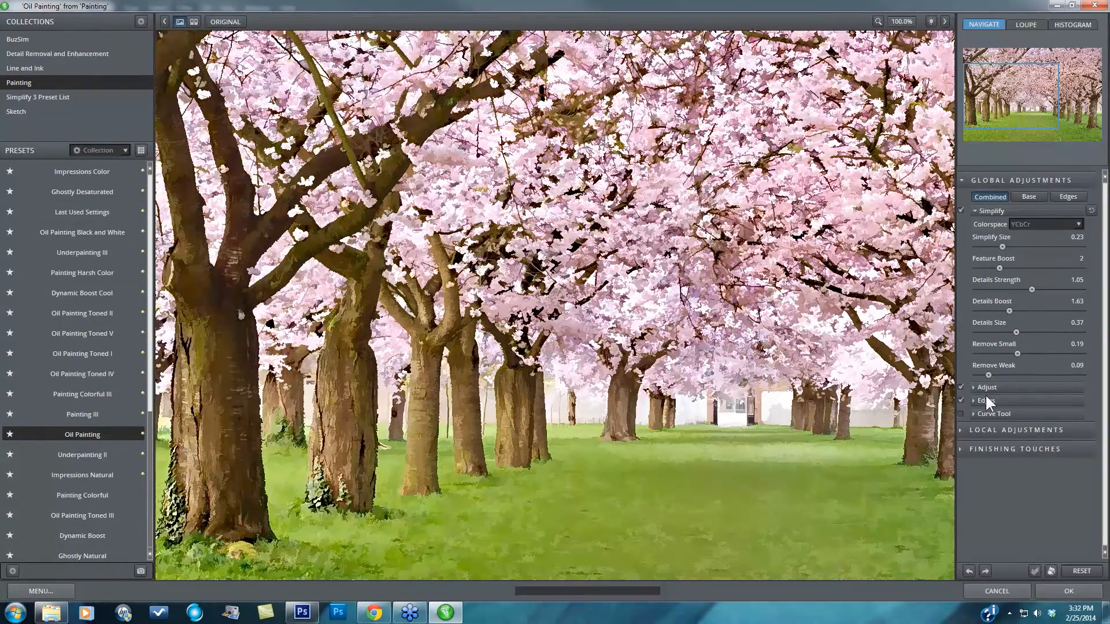
- Set Dynamics to 0.43 in the Adjust section and compare the photo with the Adjust effects off and on
{"action": "left_click", "coordinate": [985, 394]}
{"action": "left_click", "coordinate": [981, 211]}
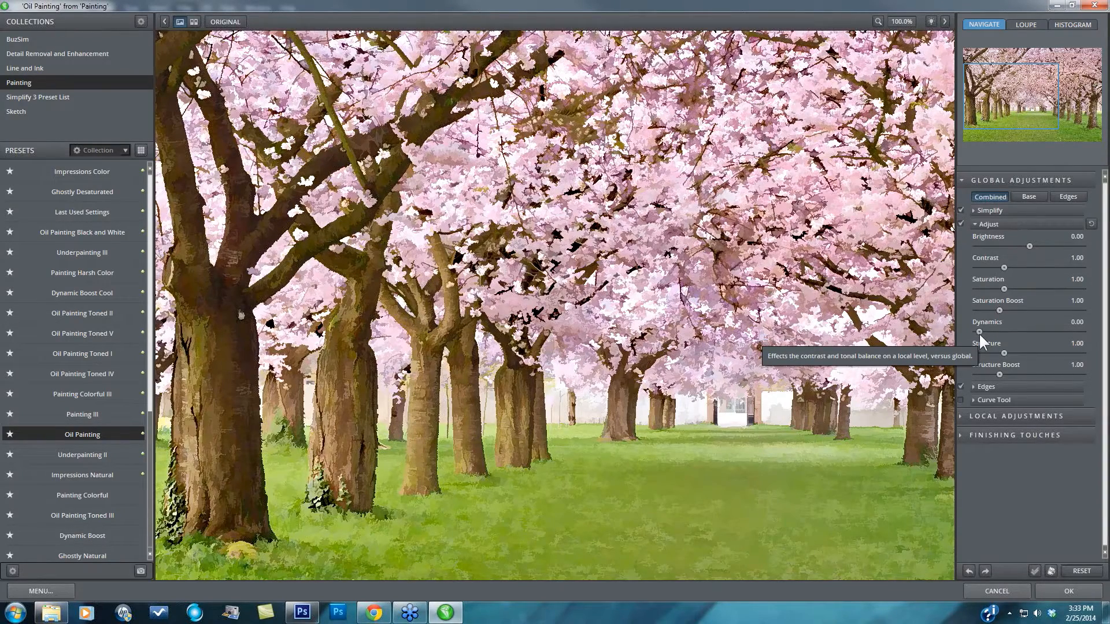
{"action": "left_click_drag", "start_coordinate": [978, 331], "coordinate": [996, 333]}
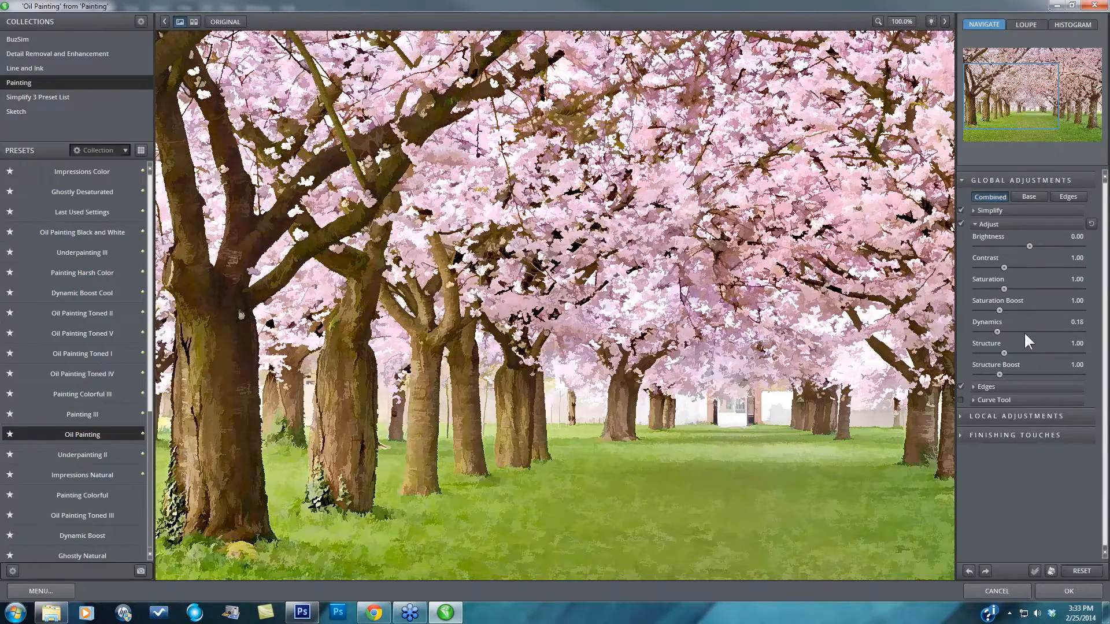
{"action": "left_click", "coordinate": [1025, 334]}
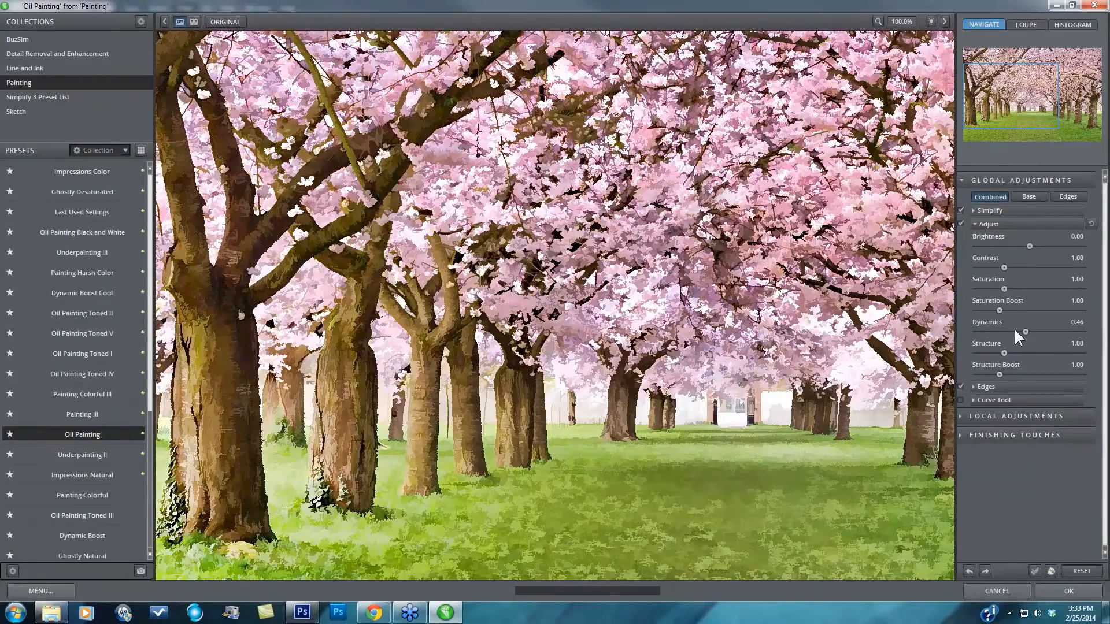
{"action": "left_click", "coordinate": [1015, 332]}
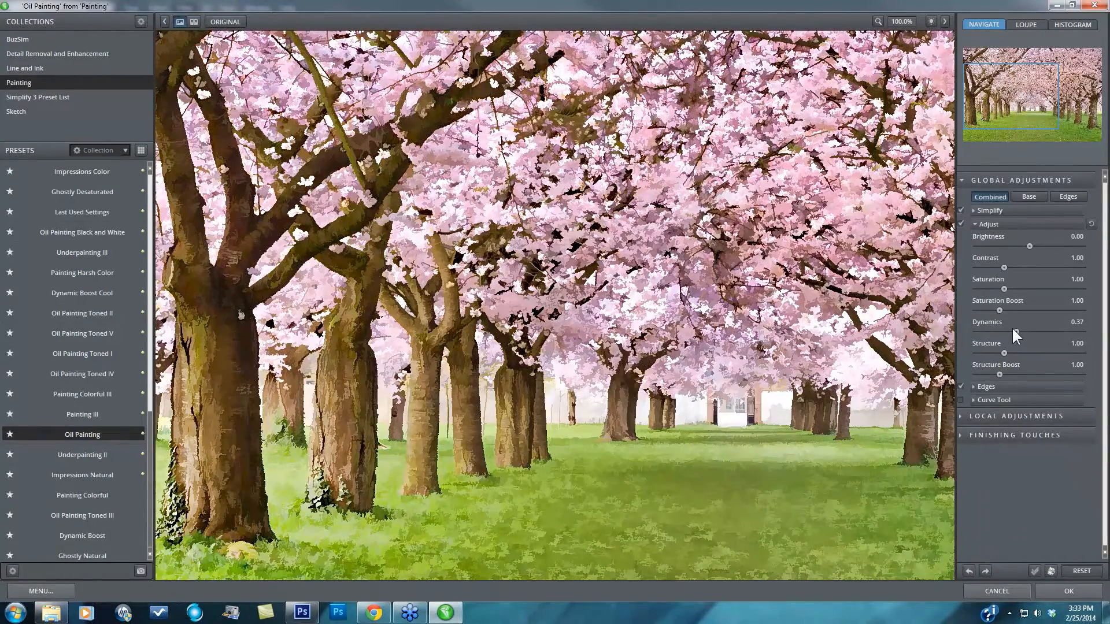
{"action": "left_click", "coordinate": [1013, 331]}
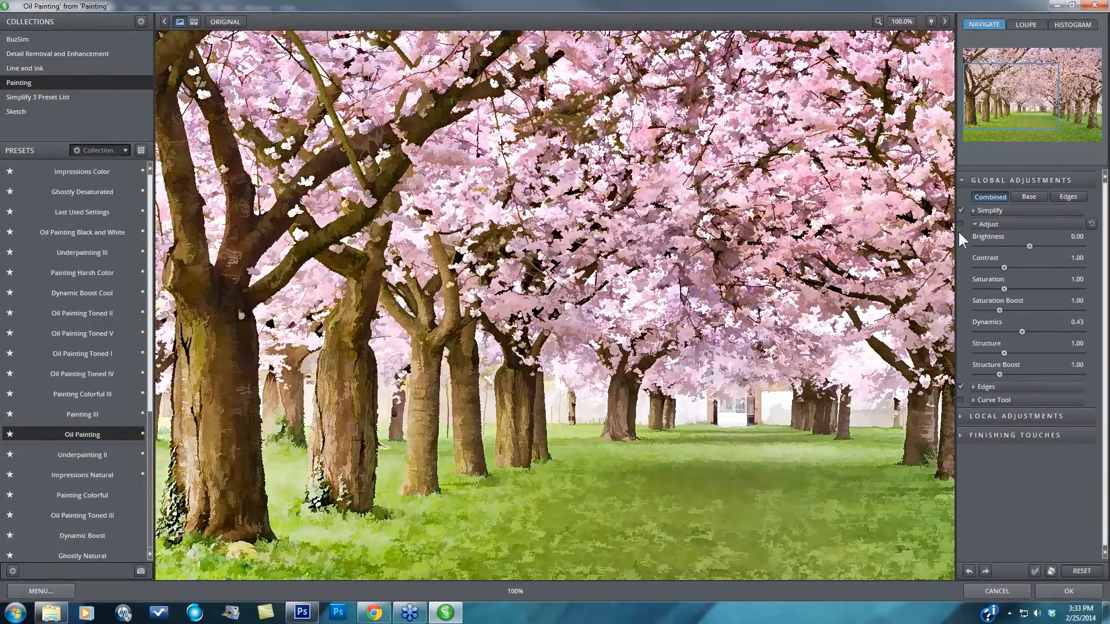
{"action": "left_click", "coordinate": [960, 224]}
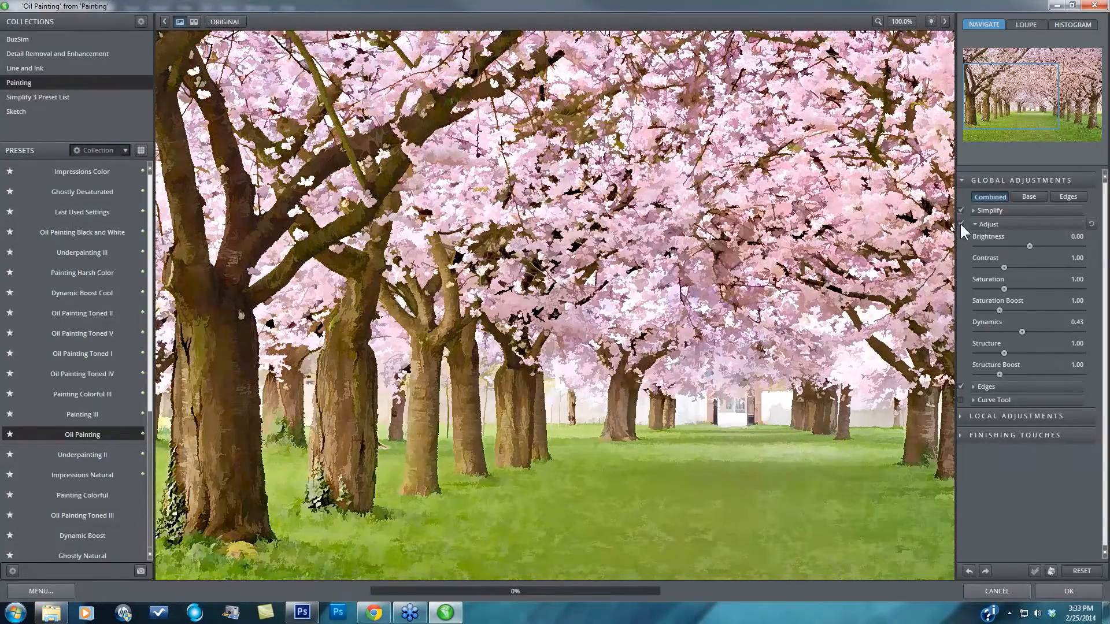
{"action": "left_click", "coordinate": [960, 223]}
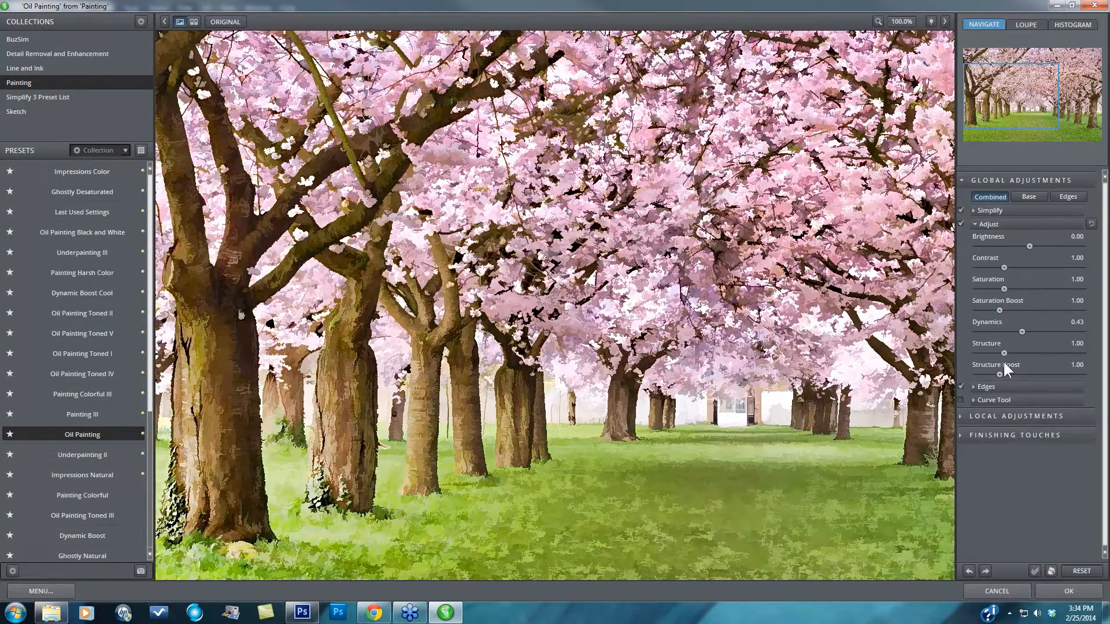
- Try a Structure value of 2.08 with Structure Boost values of 1.49 and 1.21
{"action": "left_click_drag", "start_coordinate": [1008, 352], "coordinate": [1021, 352]}
{"action": "left_click_drag", "start_coordinate": [1021, 352], "coordinate": [1031, 353]}
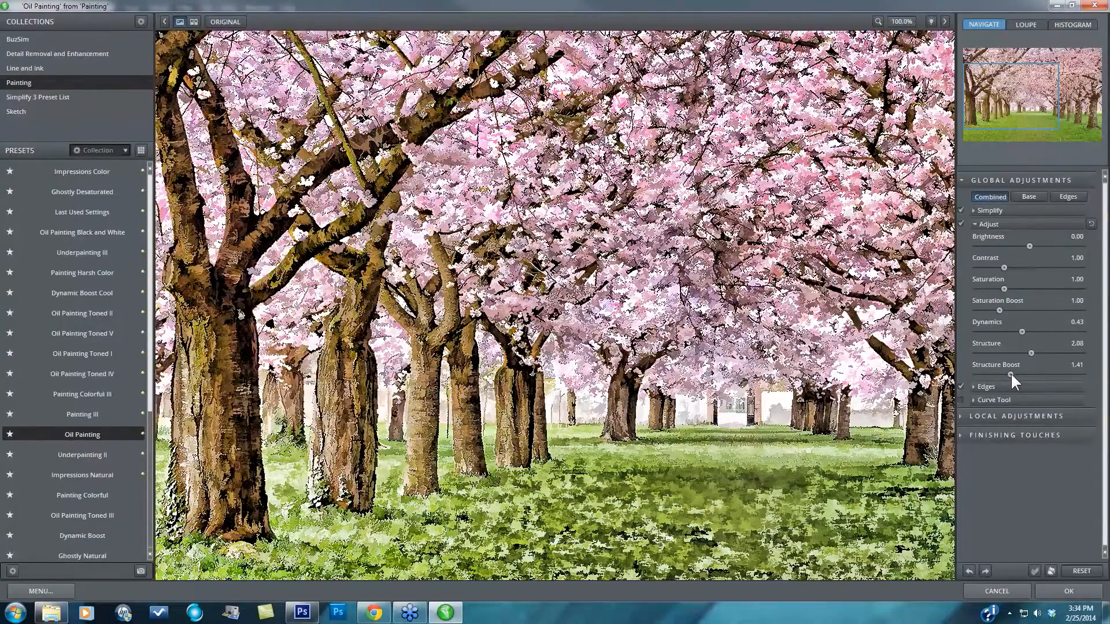
{"action": "left_click_drag", "start_coordinate": [1010, 374], "coordinate": [1012, 374]}
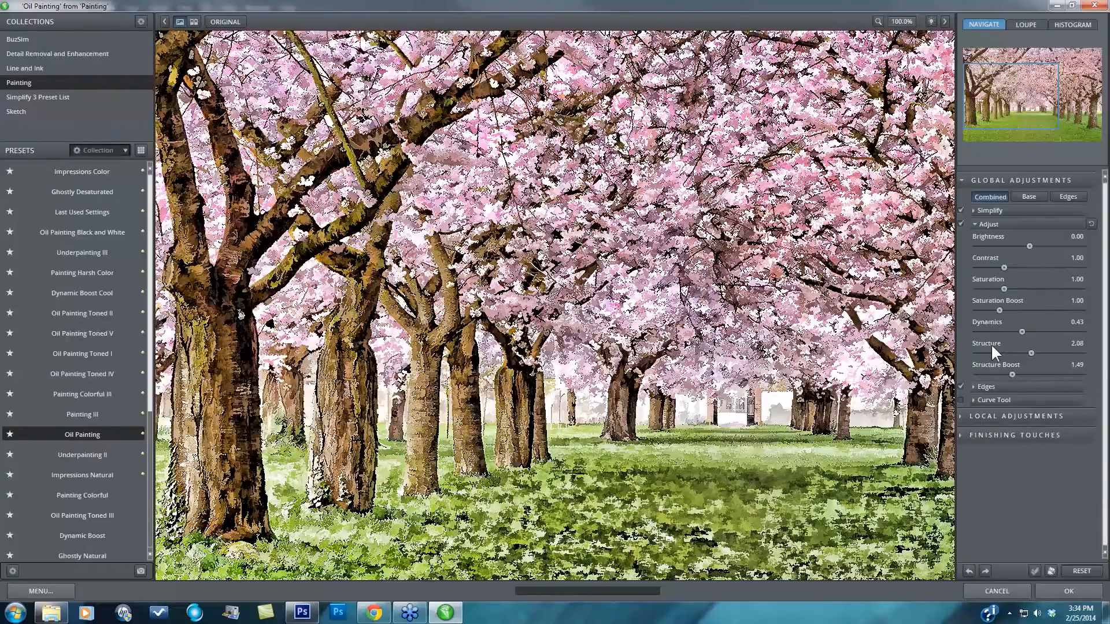
{"action": "left_click_drag", "start_coordinate": [1012, 374], "coordinate": [1005, 374]}
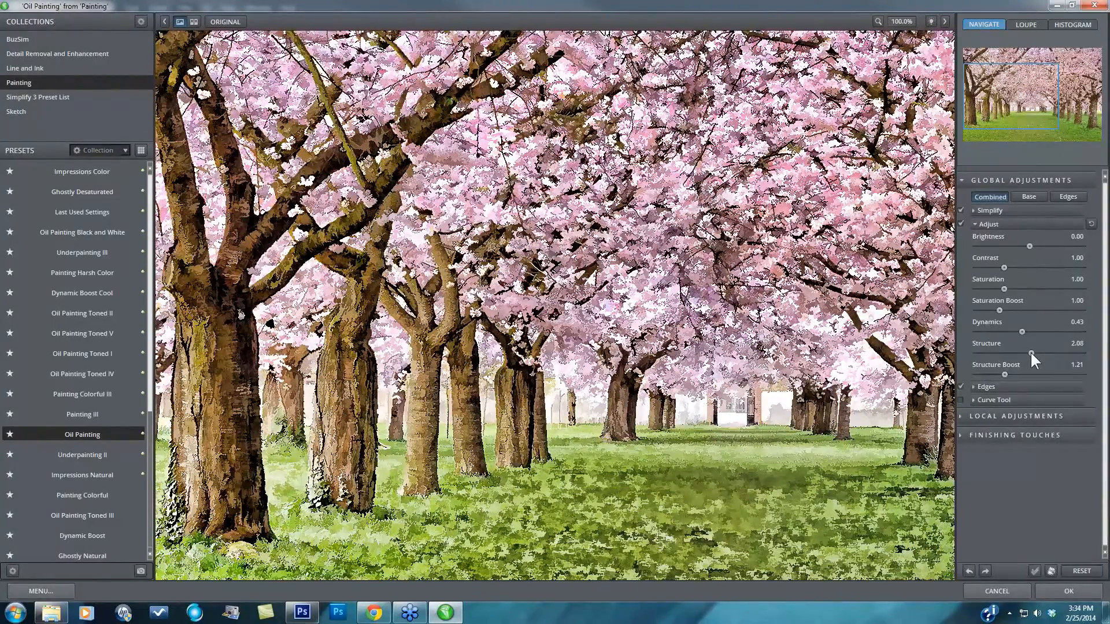
- Lower Structure to 0.00 and Structure Boost to 0.25 to smooth the texture
{"action": "left_click_drag", "start_coordinate": [1004, 374], "coordinate": [979, 353]}
{"action": "left_click_drag", "start_coordinate": [995, 374], "coordinate": [980, 375]}
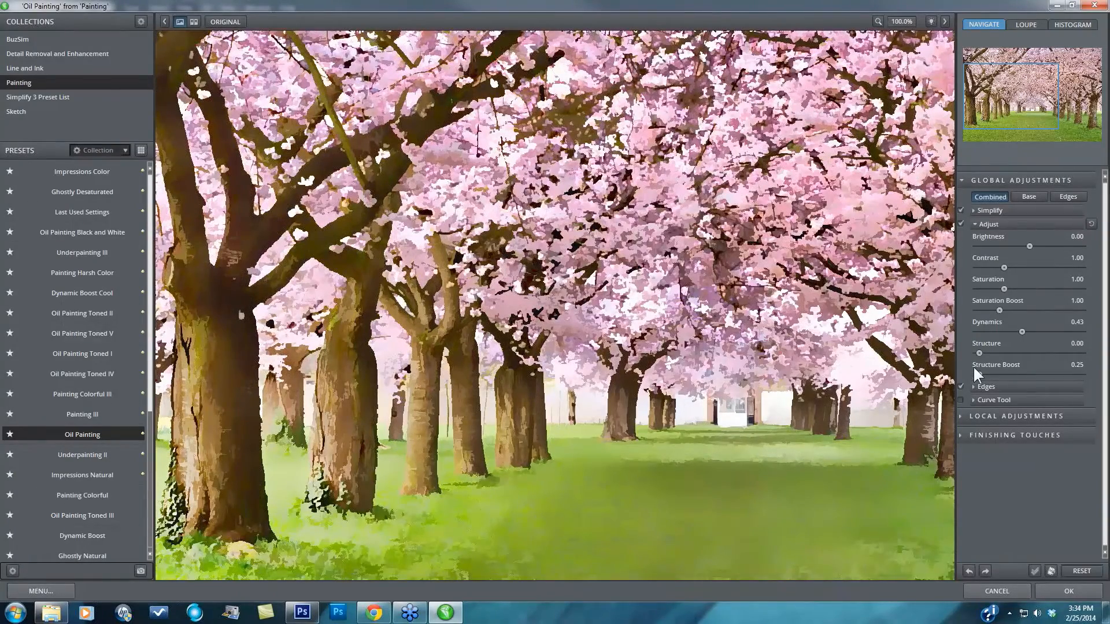
- Set Structure to 1.51 and Structure Boost to 1.21 in the Adjust section, and compare the effect with the original photo
{"action": "left_click_drag", "start_coordinate": [979, 353], "coordinate": [1001, 353]}
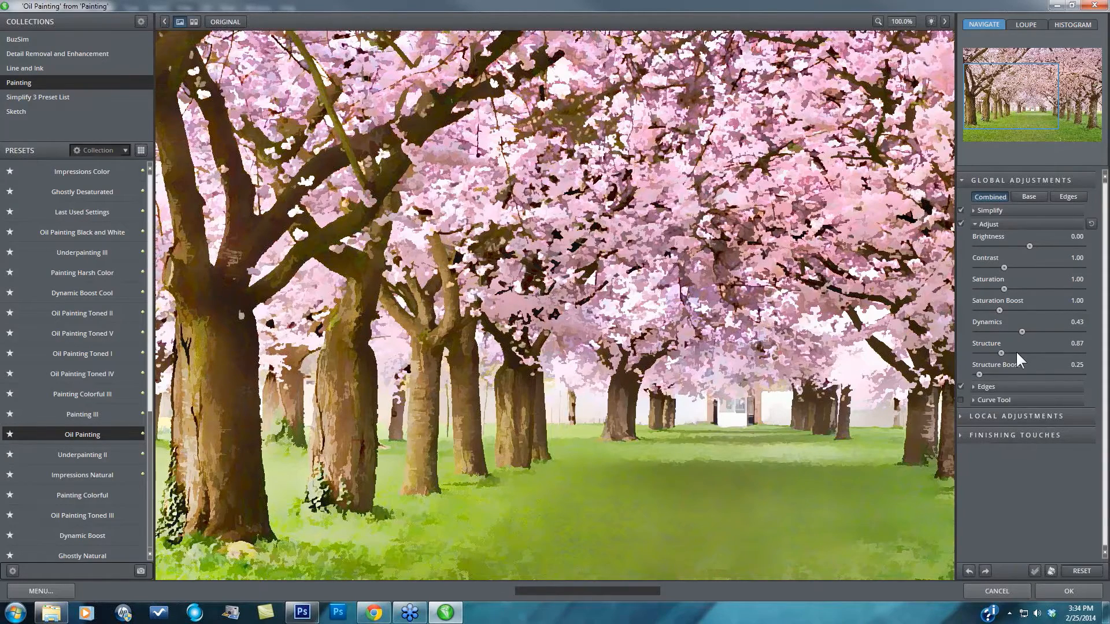
{"action": "left_click", "coordinate": [1016, 354]}
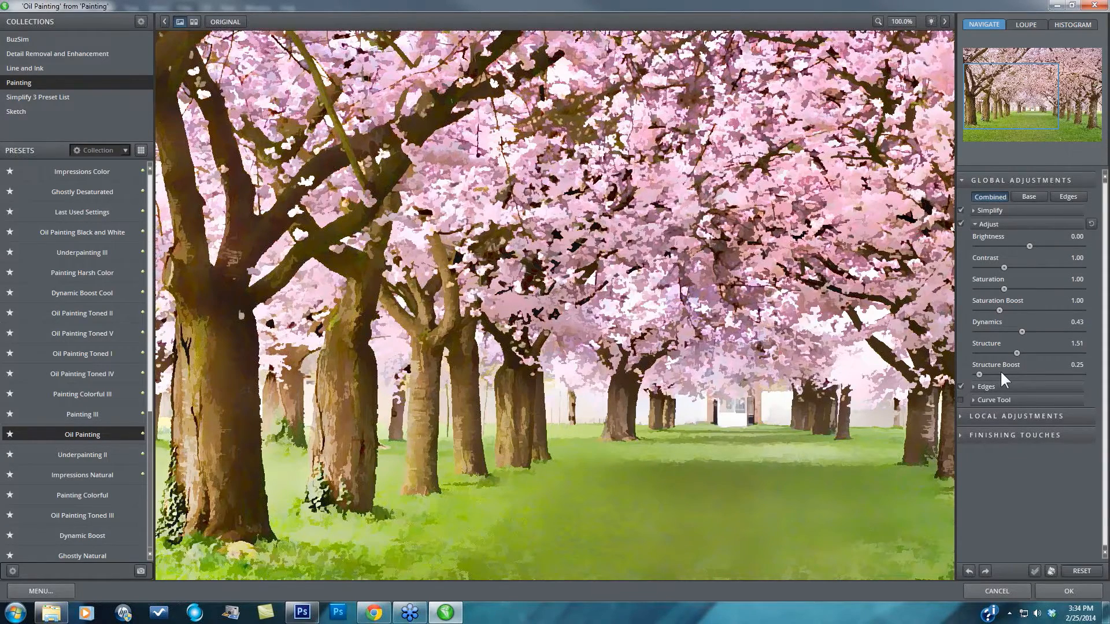
{"action": "left_click", "coordinate": [1002, 375]}
{"action": "left_click", "coordinate": [738, 465]}
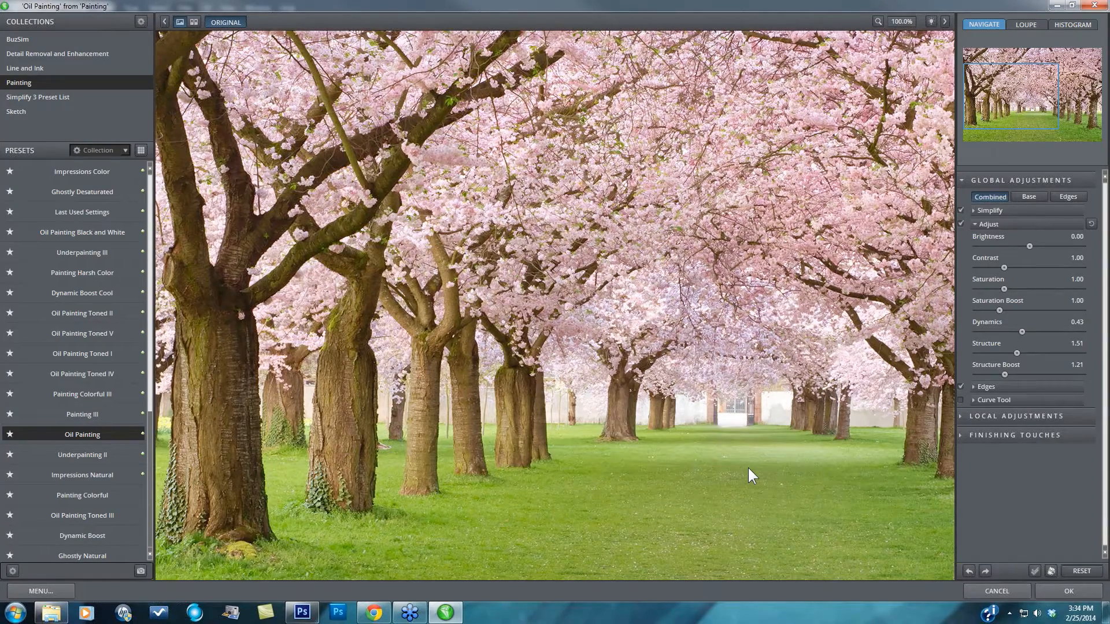
{"action": "left_click", "coordinate": [748, 467]}
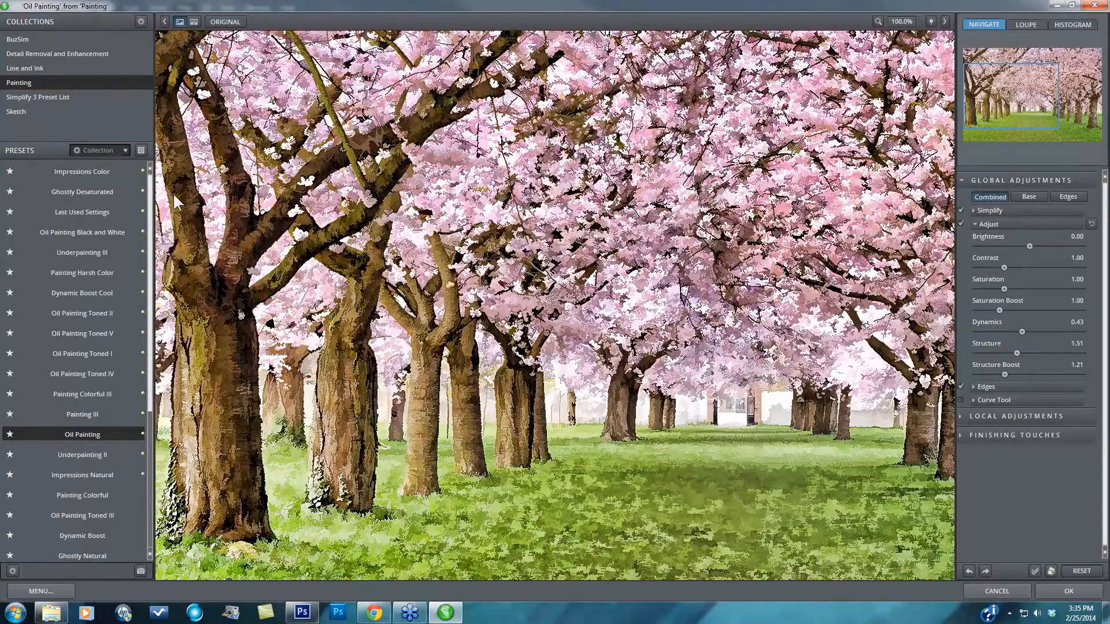
- Apply the BuzSim preset from the BuzSim collection and compare it with the original photo
{"action": "left_click", "coordinate": [29, 38]}
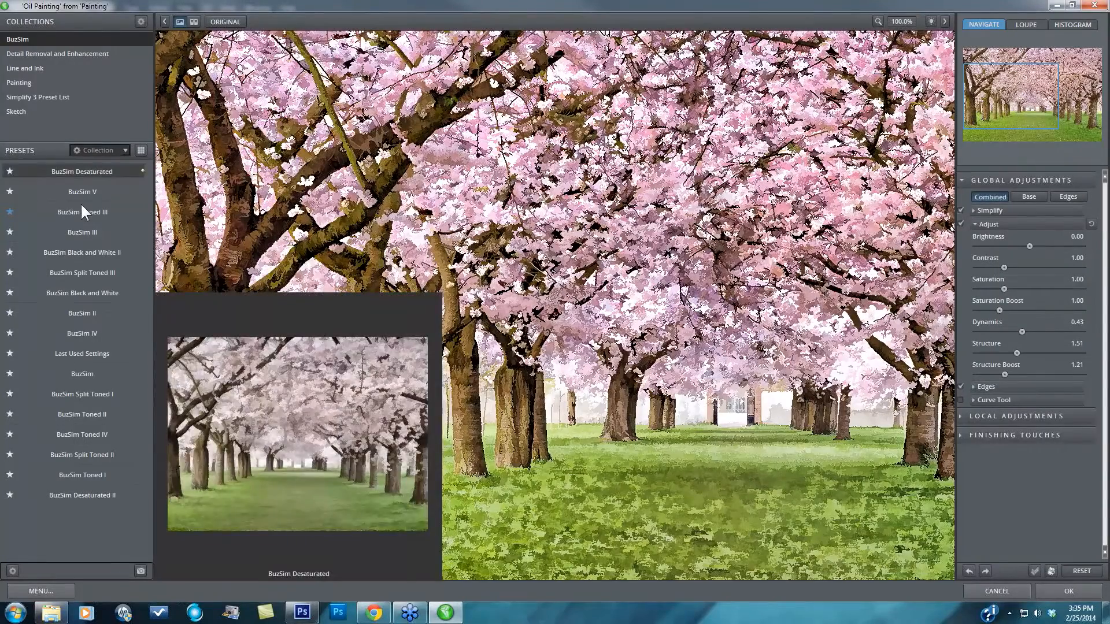
{"action": "left_click", "coordinate": [85, 190]}
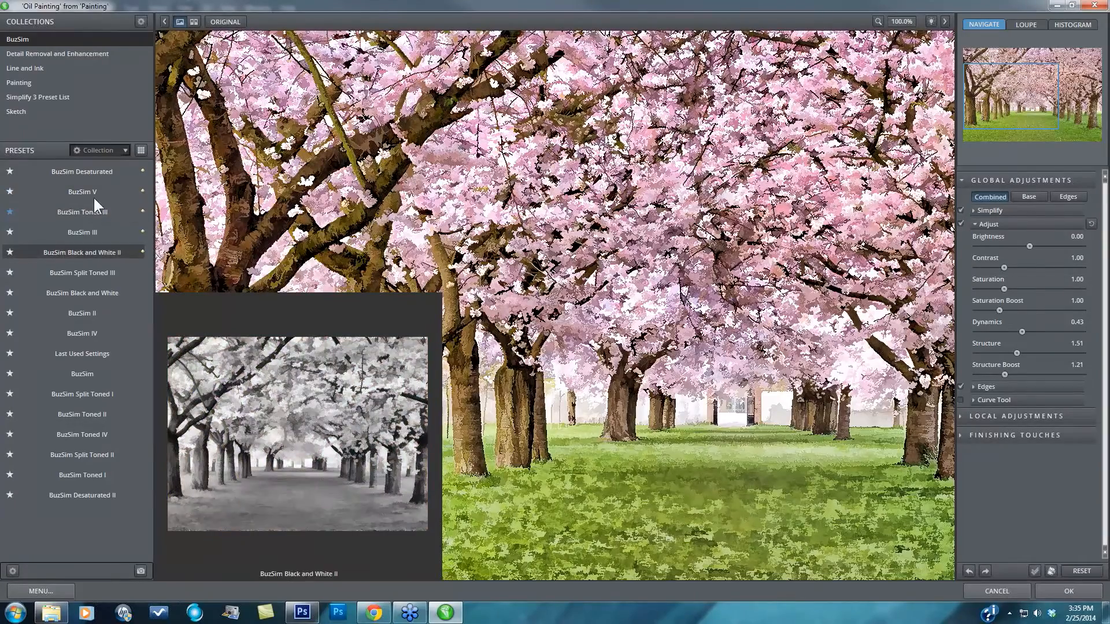
{"action": "left_click", "coordinate": [101, 373]}
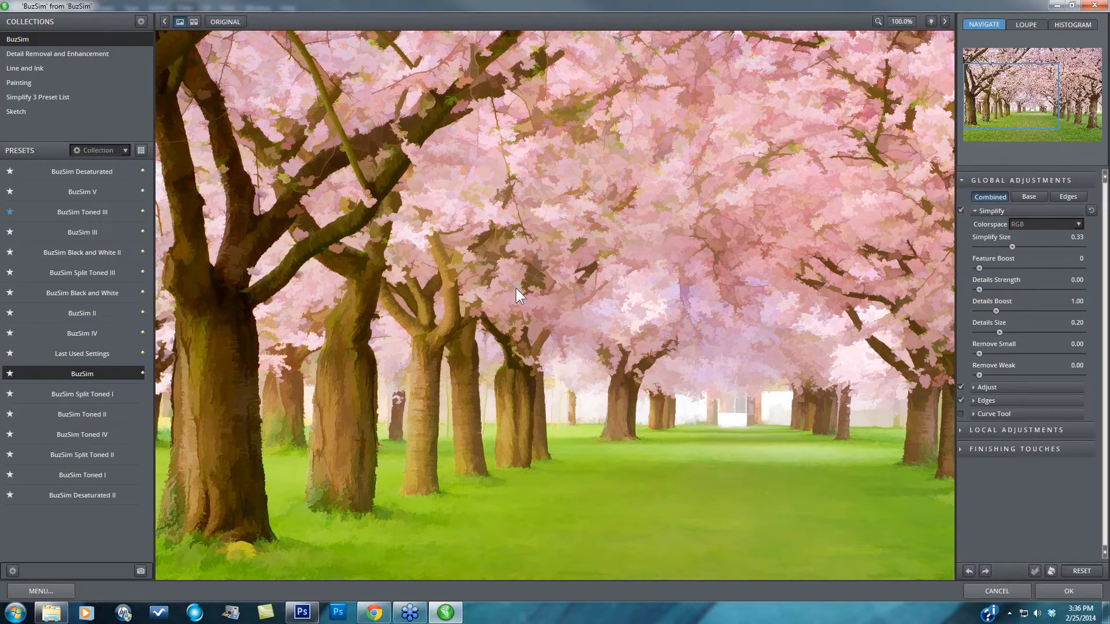
{"action": "key", "text": "space"}
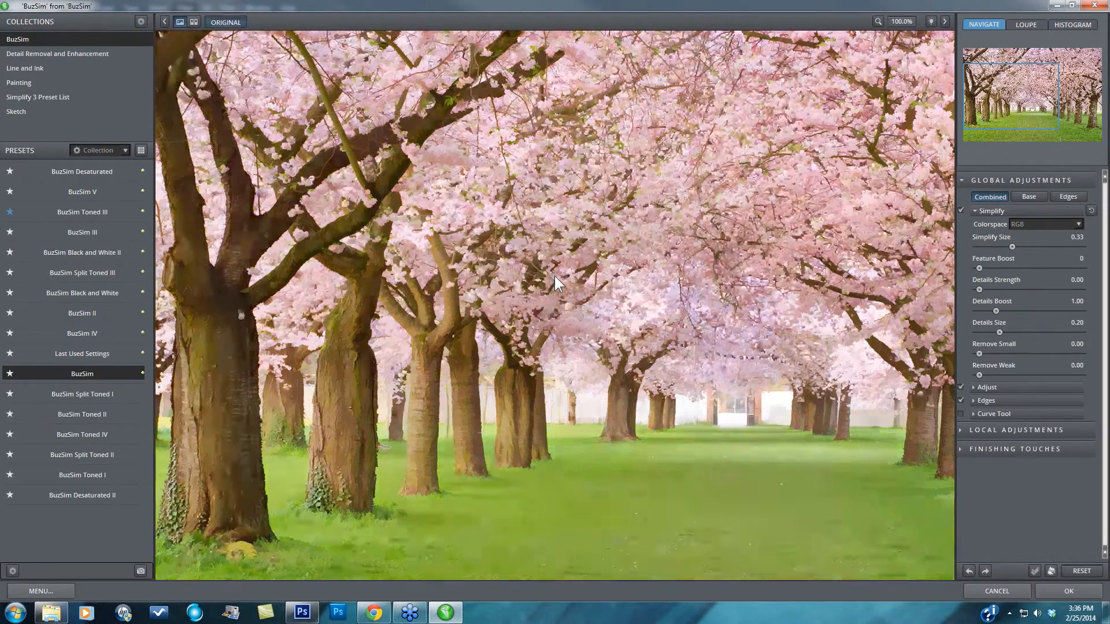
{"action": "key", "text": "space"}
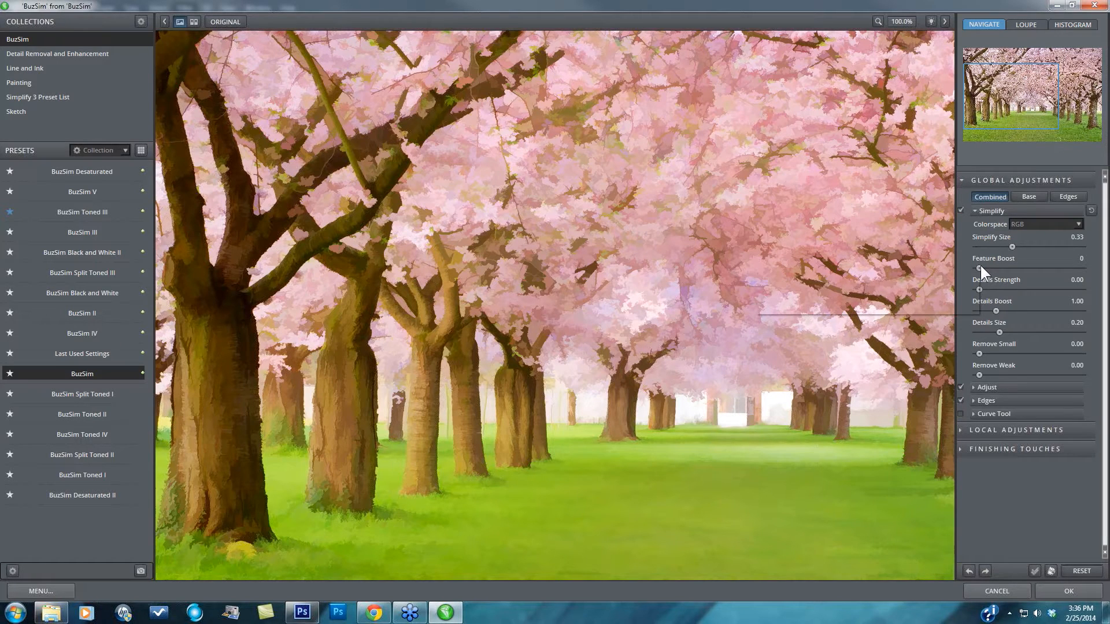
- Set Details Strength to 0.00, Simplify Size to 0.47 and the Colorspace to YCbCr in the Simplify settings
{"action": "left_click_drag", "start_coordinate": [980, 265], "coordinate": [991, 268]}
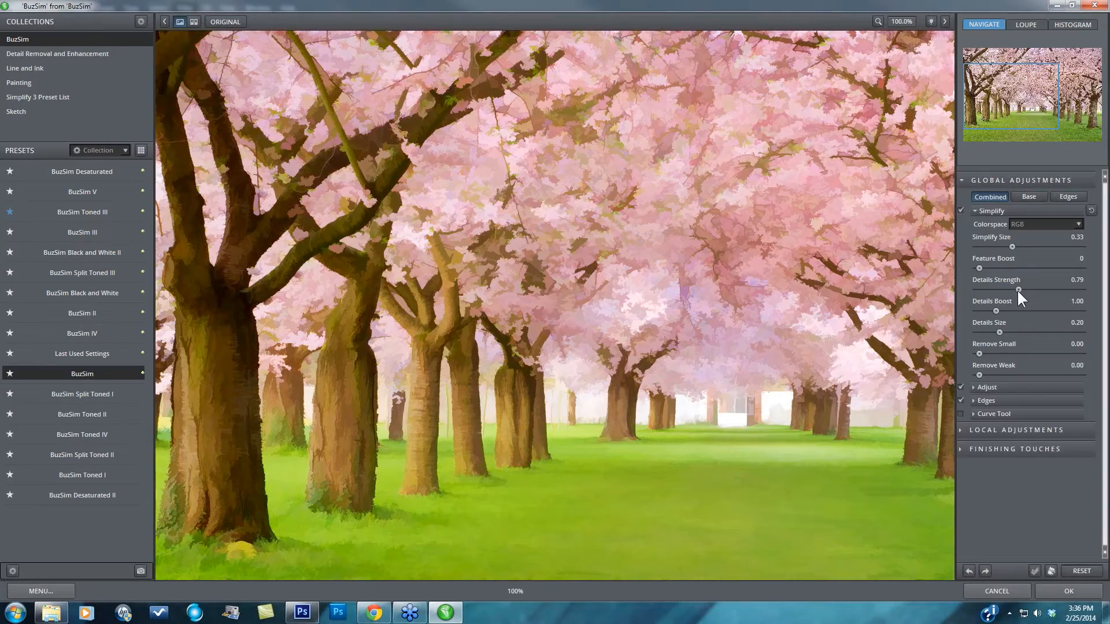
{"action": "left_click_drag", "start_coordinate": [1018, 289], "coordinate": [968, 296]}
{"action": "left_click_drag", "start_coordinate": [1013, 245], "coordinate": [1024, 246]}
{"action": "left_click_drag", "start_coordinate": [1023, 244], "coordinate": [1034, 243]}
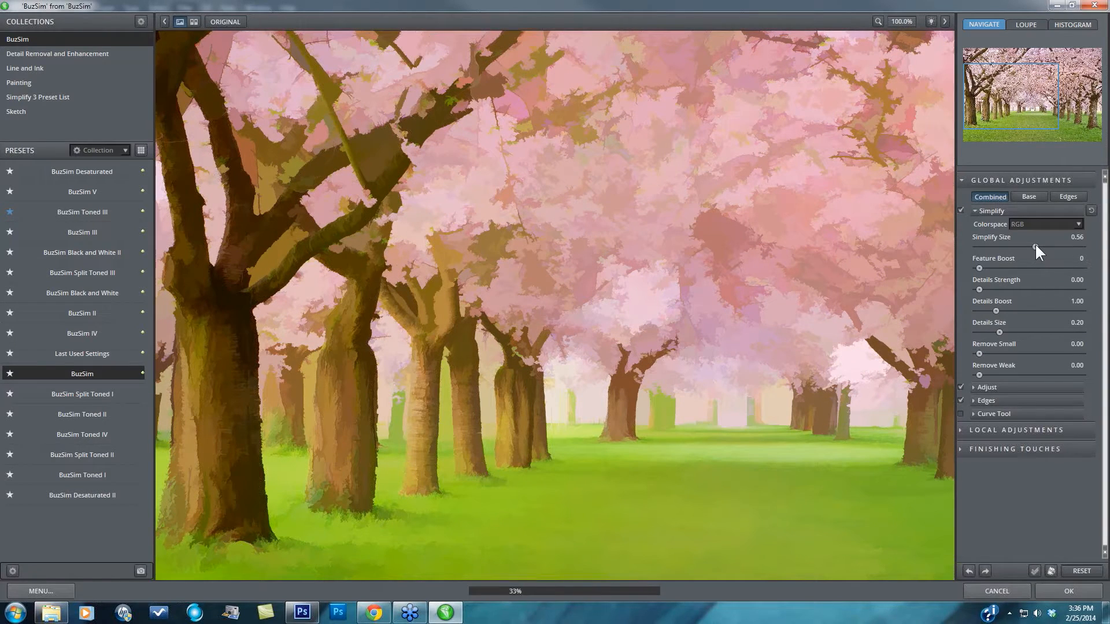
{"action": "left_click", "coordinate": [986, 245]}
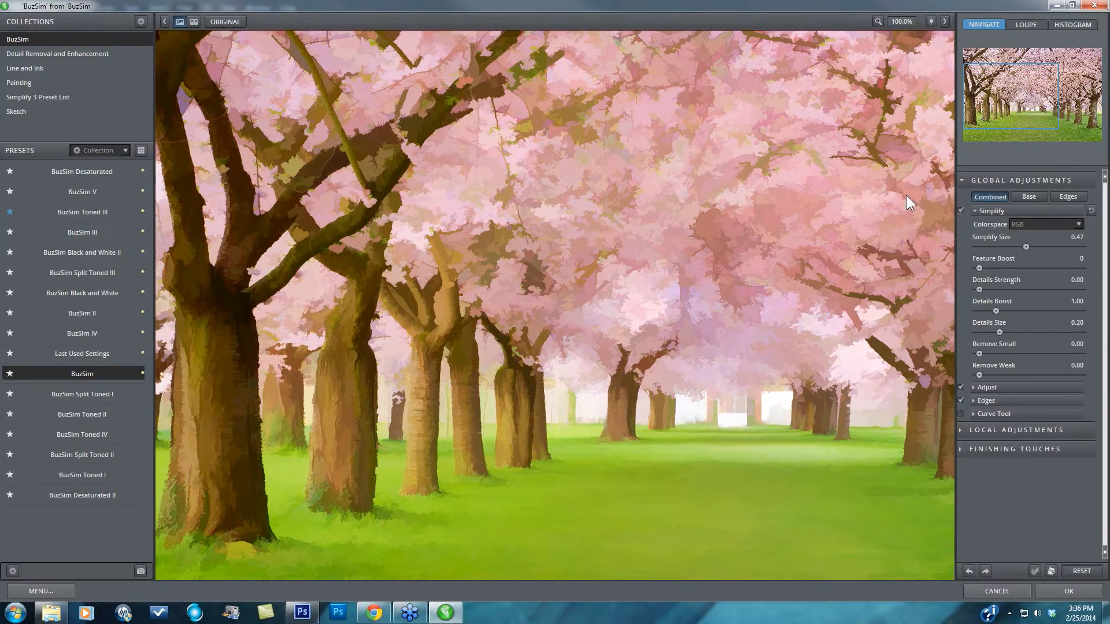
{"action": "left_click", "coordinate": [1041, 241]}
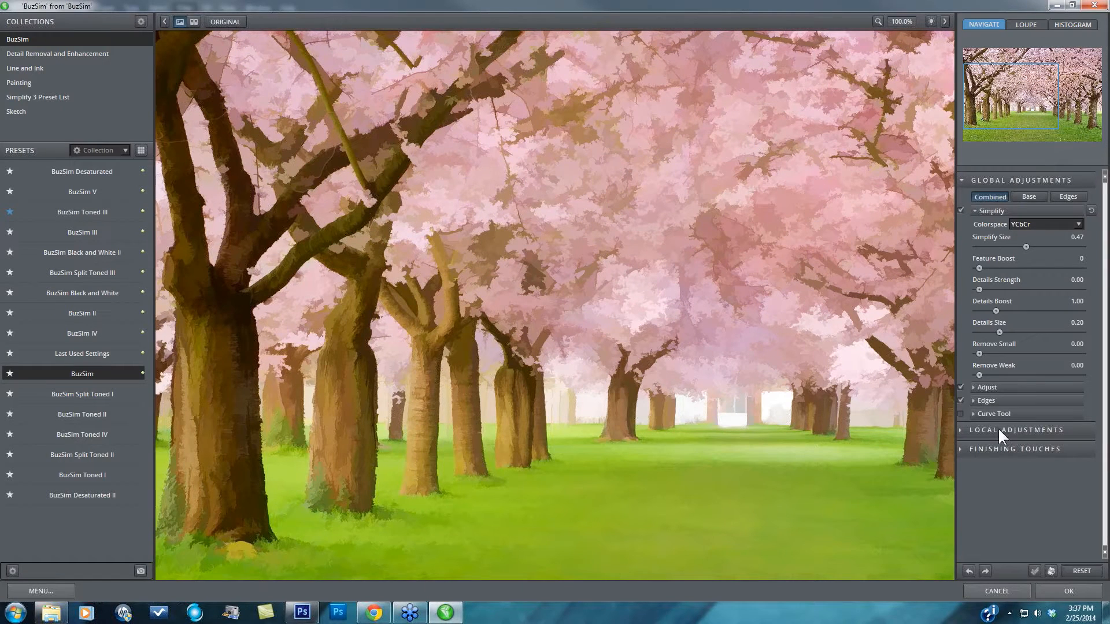
- Set Brightness to -0.03 and Contrast to 1.21 in the Adjust settings
{"action": "left_click", "coordinate": [975, 387]}
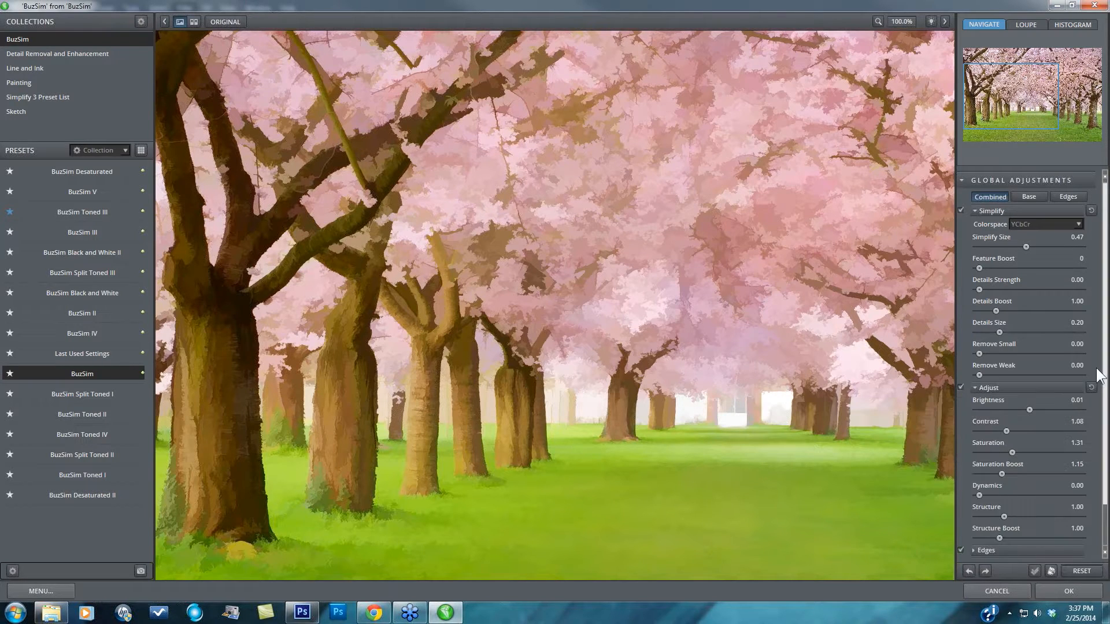
{"action": "scroll", "coordinate": [1103, 383], "scroll_direction": "down", "scroll_amount": 2}
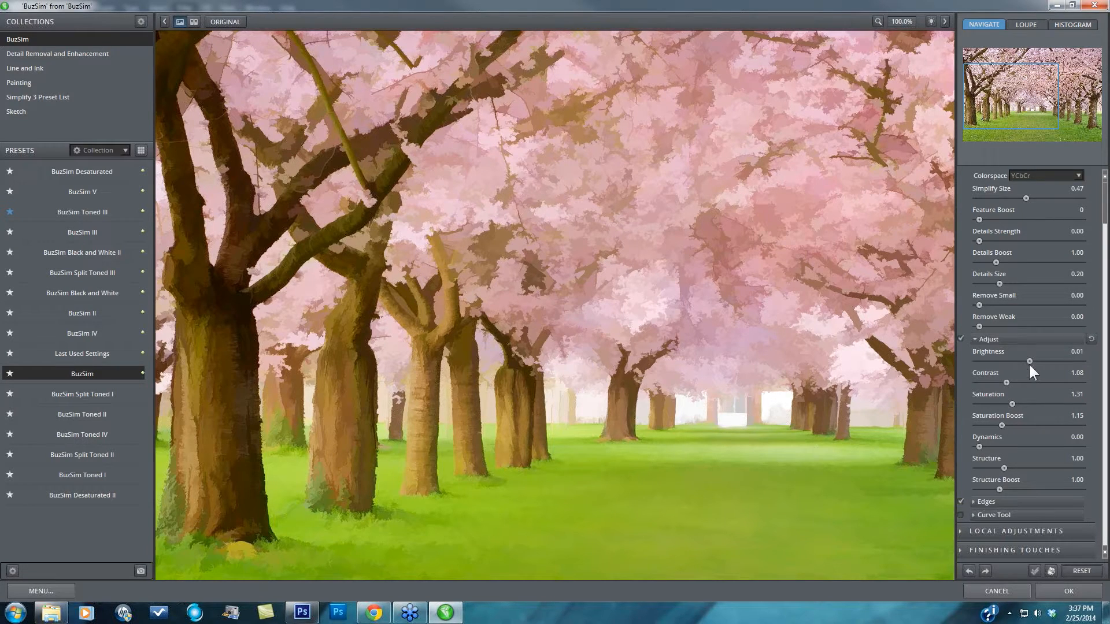
{"action": "left_click_drag", "start_coordinate": [1031, 360], "coordinate": [1033, 361]}
{"action": "left_click_drag", "start_coordinate": [1032, 359], "coordinate": [1027, 360]}
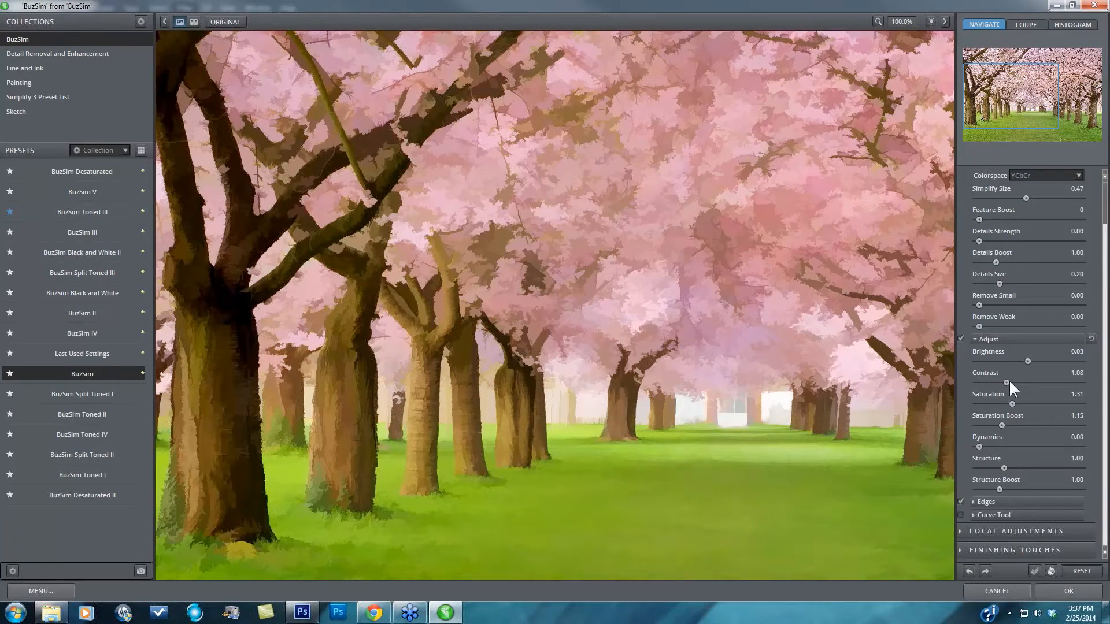
{"action": "left_click_drag", "start_coordinate": [1009, 381], "coordinate": [1010, 381]}
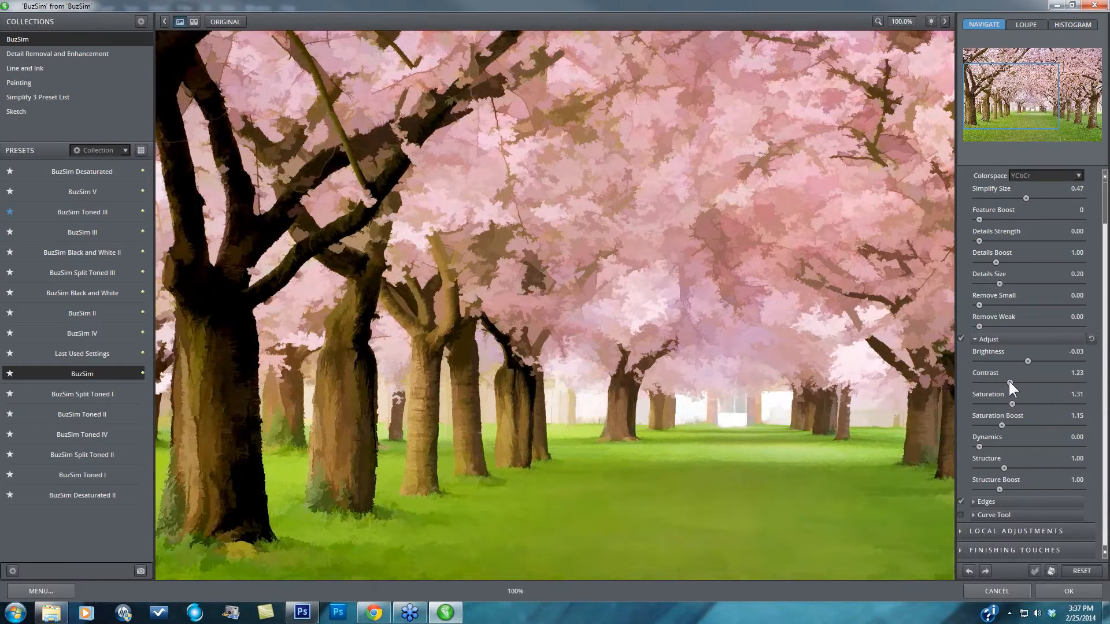
{"action": "left_click_drag", "start_coordinate": [1009, 381], "coordinate": [1008, 382]}
- Strengthen the colors with Saturation at 1.62 and Saturation Boost at 1.91
{"action": "left_click", "coordinate": [1027, 404]}
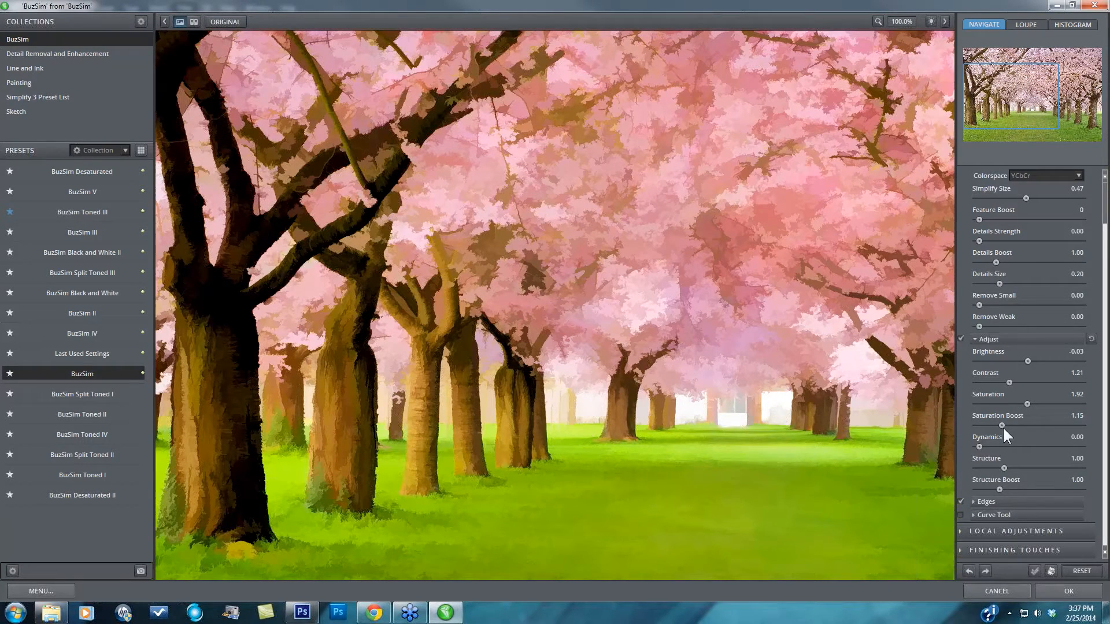
{"action": "left_click_drag", "start_coordinate": [1002, 426], "coordinate": [1008, 425]}
{"action": "left_click_drag", "start_coordinate": [1016, 404], "coordinate": [1021, 404]}
- Compare the photo with the Vignette finishing touch off and on, viewing the whole image at 50% zoom
{"action": "left_click", "coordinate": [963, 549]}
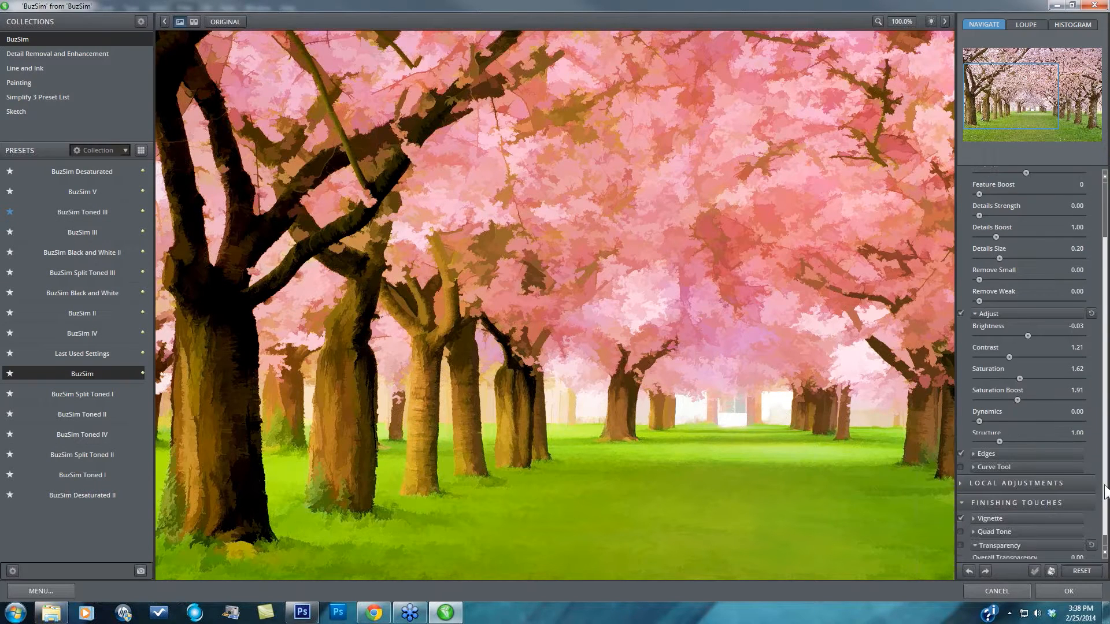
{"action": "left_click", "coordinate": [1001, 529]}
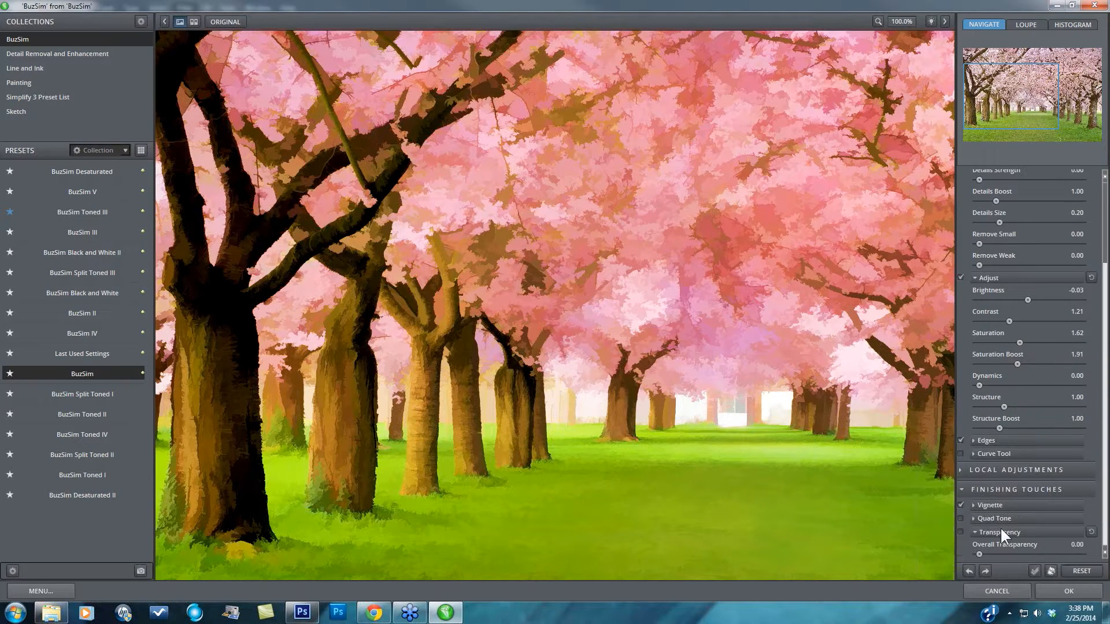
{"action": "left_click", "coordinate": [961, 506]}
{"action": "left_click", "coordinate": [901, 22]}
{"action": "left_click", "coordinate": [908, 77]}
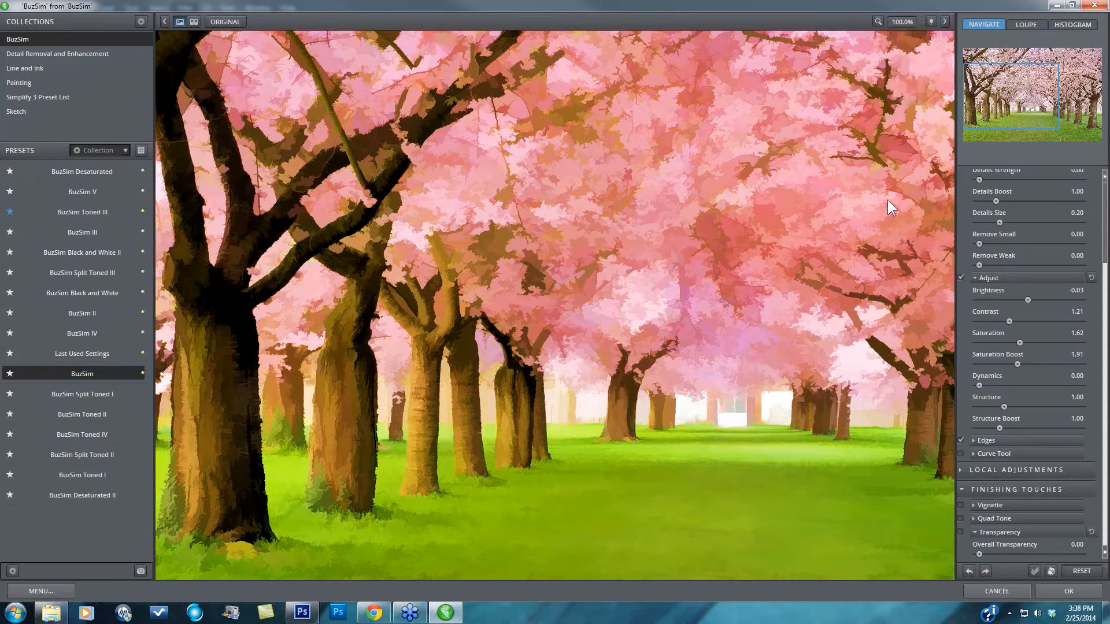
{"action": "left_click", "coordinate": [871, 245]}
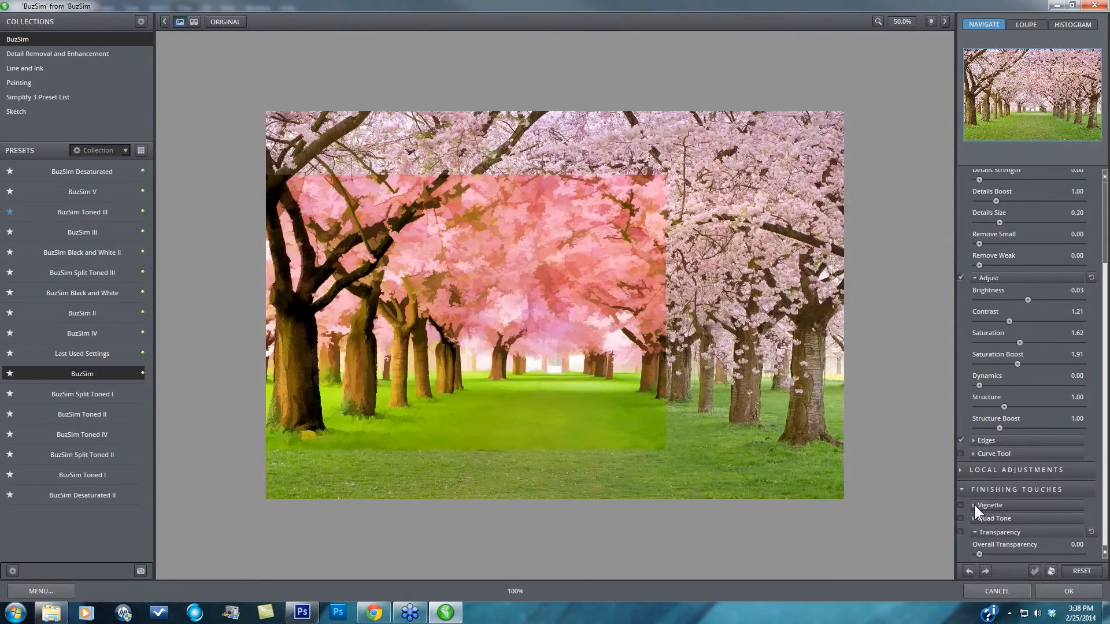
{"action": "left_click", "coordinate": [960, 504]}
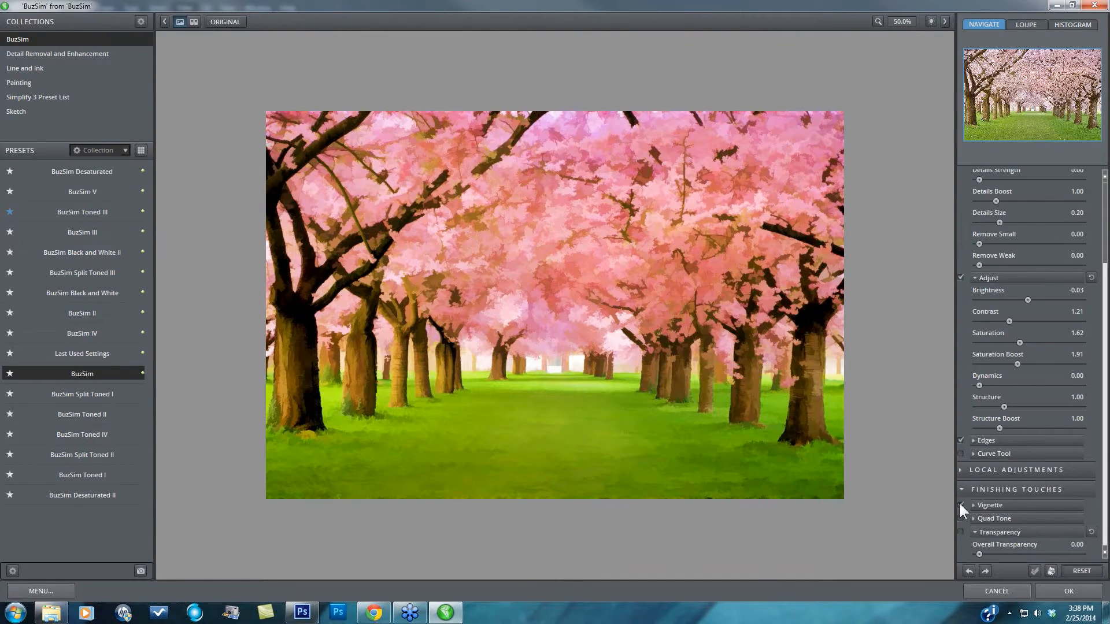
- Try a hard-edged dark vignette with Vignette Strength -0.69, Size 0.50 and Transition 0.00
{"action": "left_click", "coordinate": [974, 506]}
{"action": "scroll", "coordinate": [1075, 433], "scroll_direction": "down", "scroll_amount": 5}
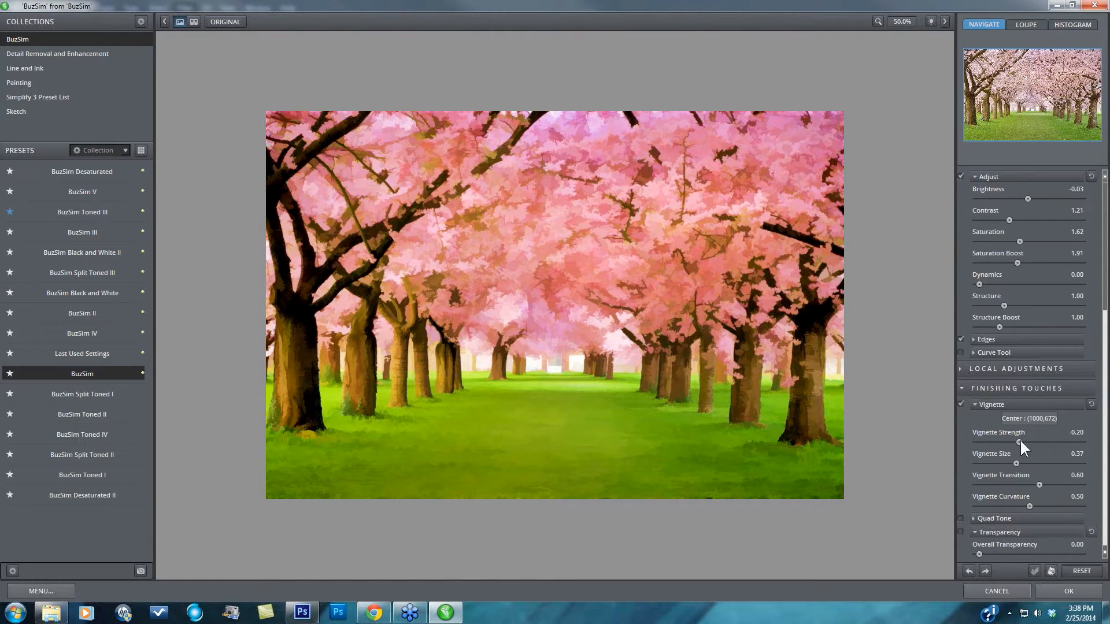
{"action": "left_click_drag", "start_coordinate": [1014, 441], "coordinate": [1093, 434]}
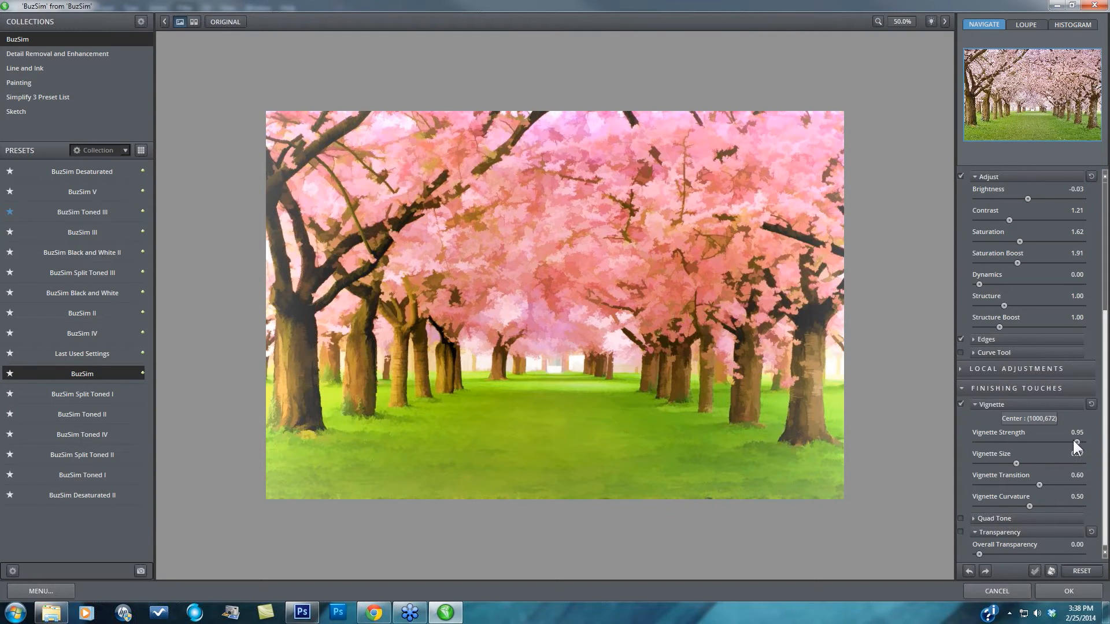
{"action": "left_click_drag", "start_coordinate": [997, 448], "coordinate": [995, 448]}
{"action": "left_click_drag", "start_coordinate": [1016, 463], "coordinate": [1029, 463]}
{"action": "left_click_drag", "start_coordinate": [1038, 485], "coordinate": [936, 501]}
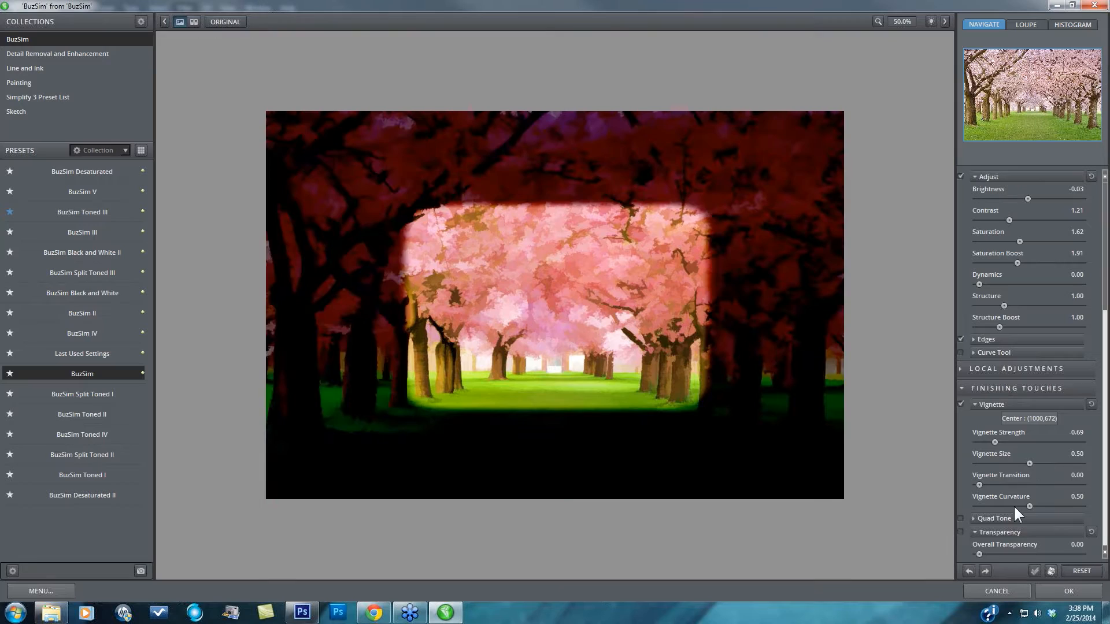
- Try a white vignette at Strength 1.00 and a black one at -1.00, with Size 0.85, Transition 0.01 and Curvature 1.00
{"action": "left_click_drag", "start_coordinate": [995, 442], "coordinate": [1108, 455]}
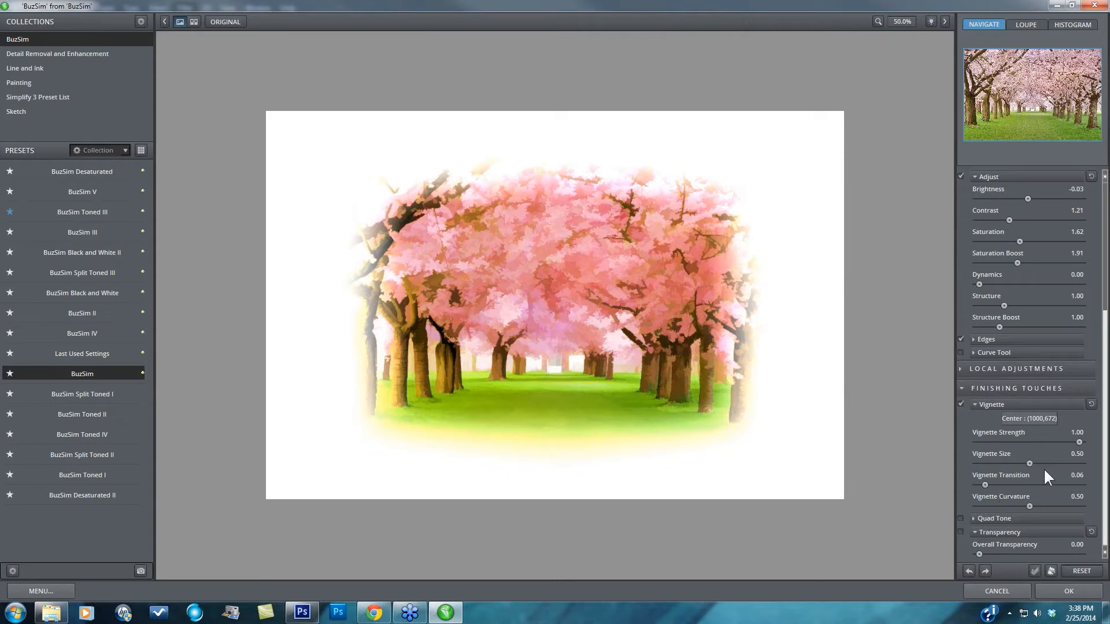
{"action": "left_click_drag", "start_coordinate": [1038, 463], "coordinate": [1055, 463]}
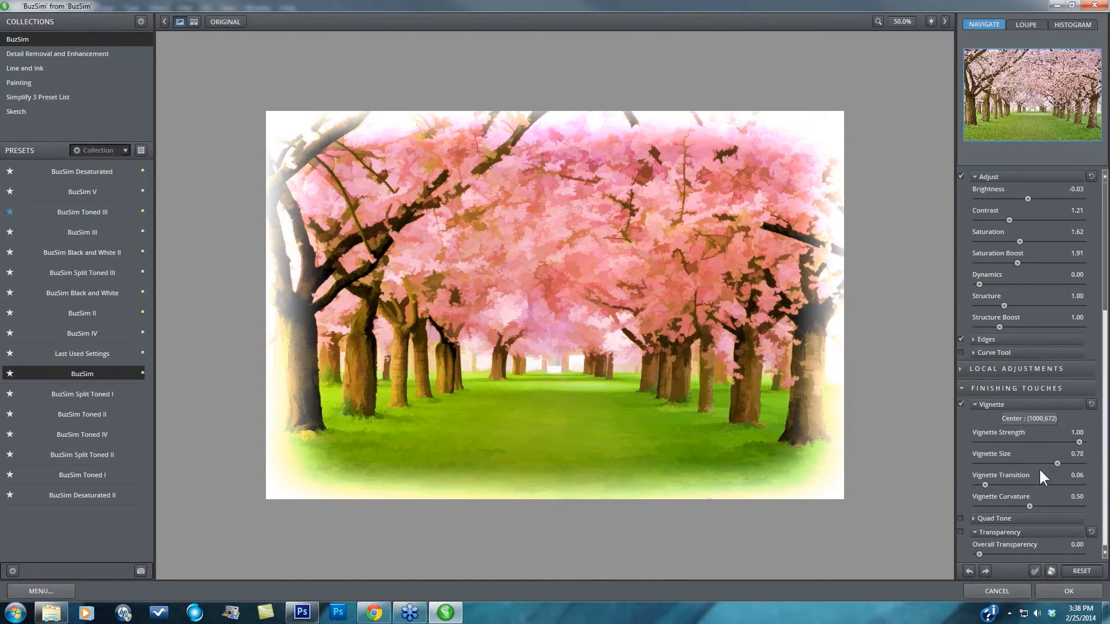
{"action": "left_click_drag", "start_coordinate": [984, 484], "coordinate": [976, 483]}
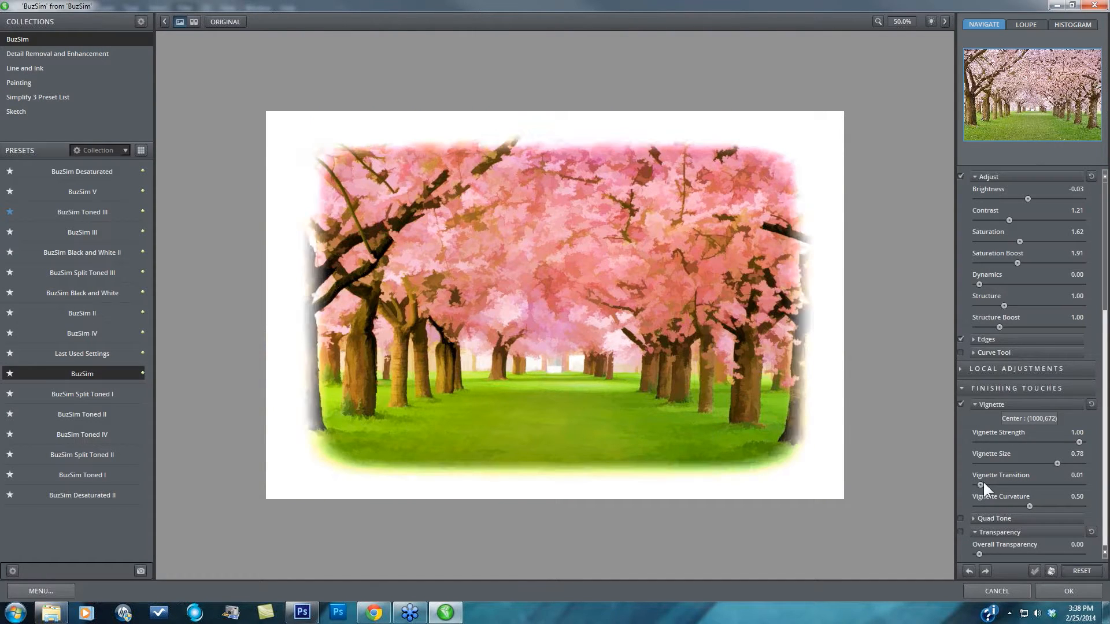
{"action": "left_click_drag", "start_coordinate": [1057, 462], "coordinate": [1063, 463]}
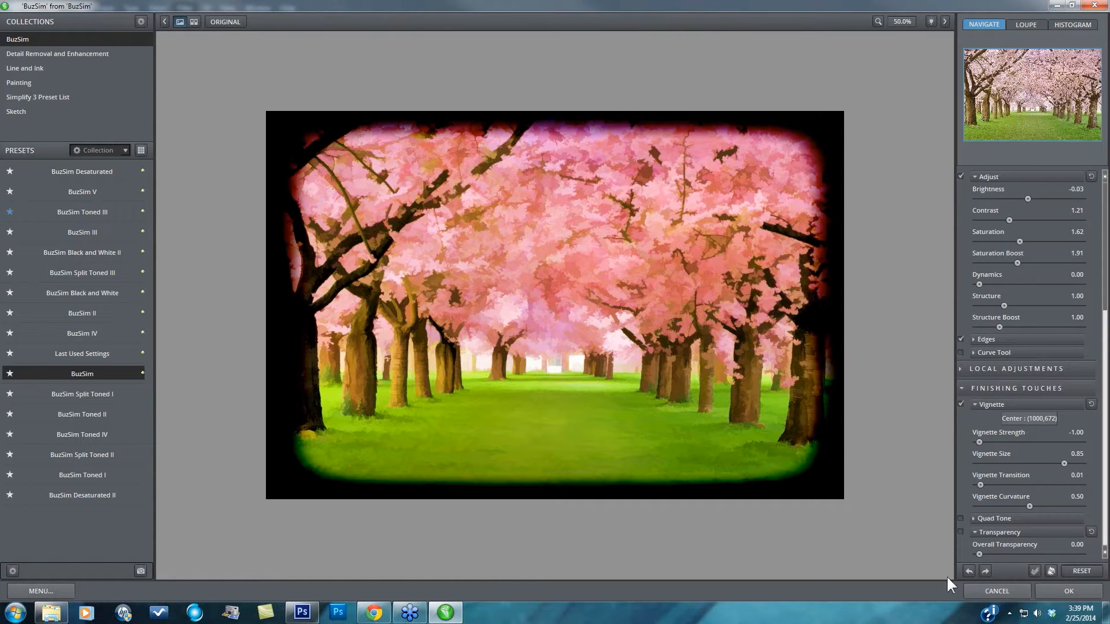
{"action": "left_click", "coordinate": [977, 507]}
{"action": "left_click_drag", "start_coordinate": [980, 505], "coordinate": [1101, 505]}
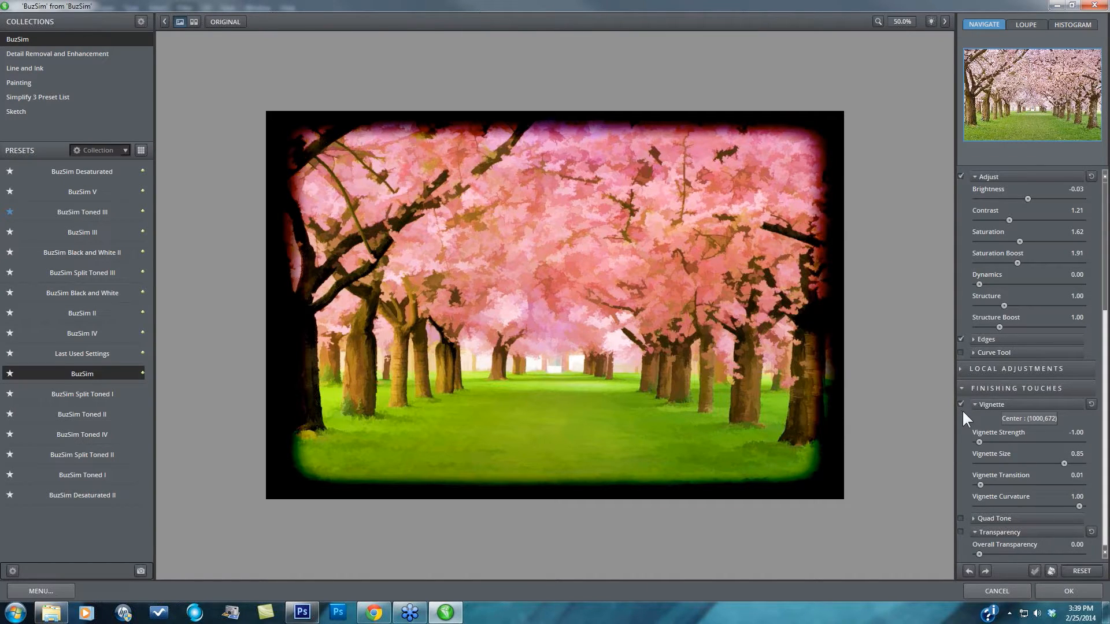
- Turn off the Vignette, enable Quad Tone and set its Tone Strength to 0.79
{"action": "left_click", "coordinate": [980, 516]}
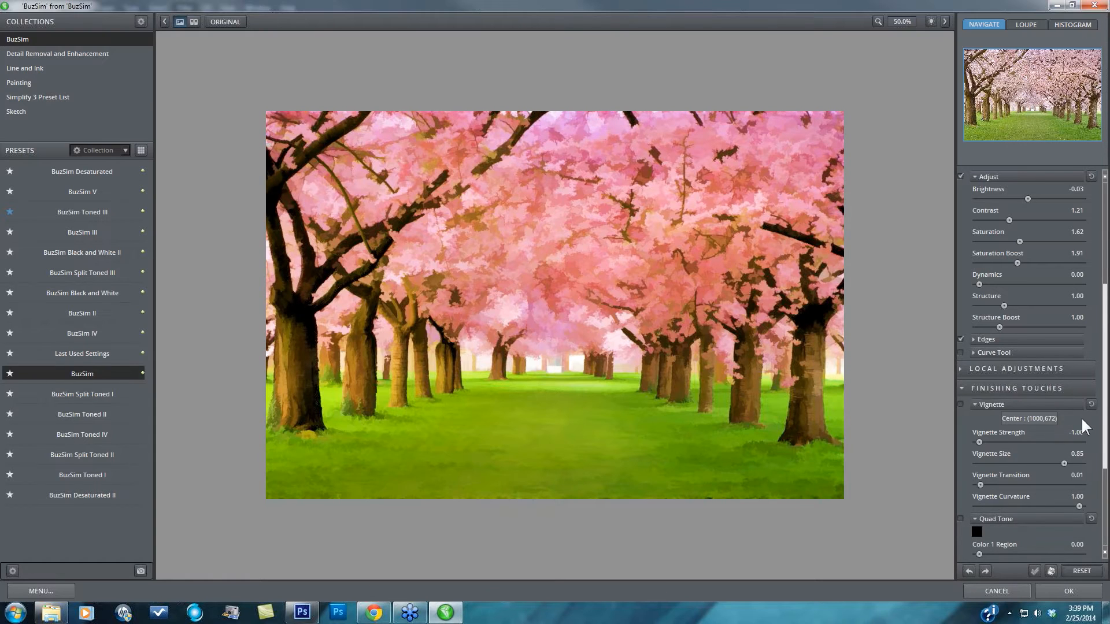
{"action": "left_click_drag", "start_coordinate": [1103, 444], "coordinate": [1101, 522]}
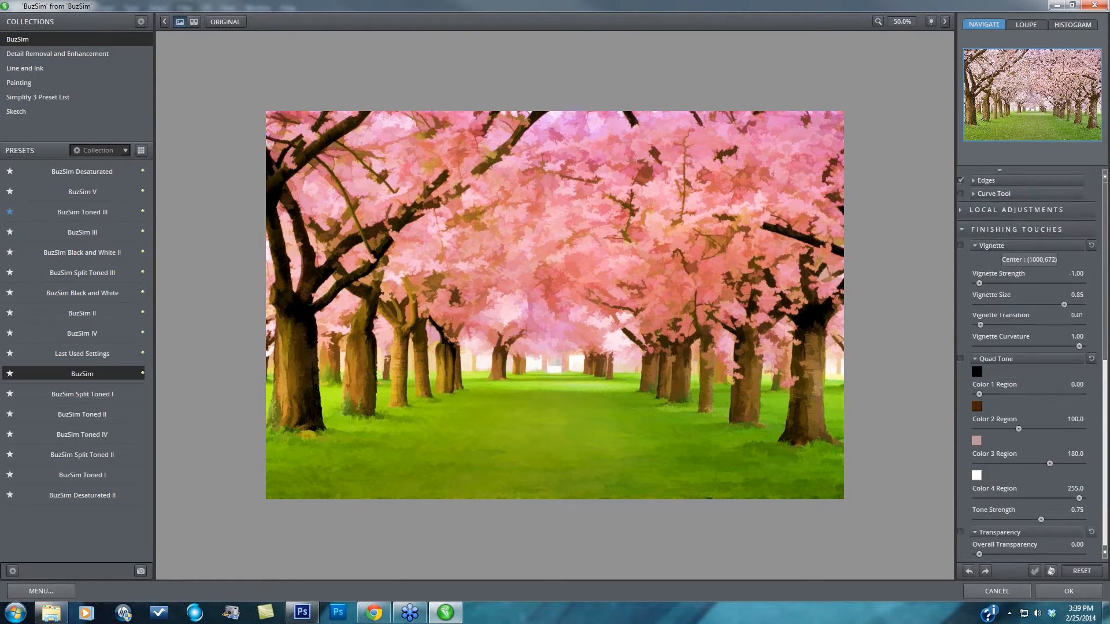
{"action": "left_click", "coordinate": [961, 358]}
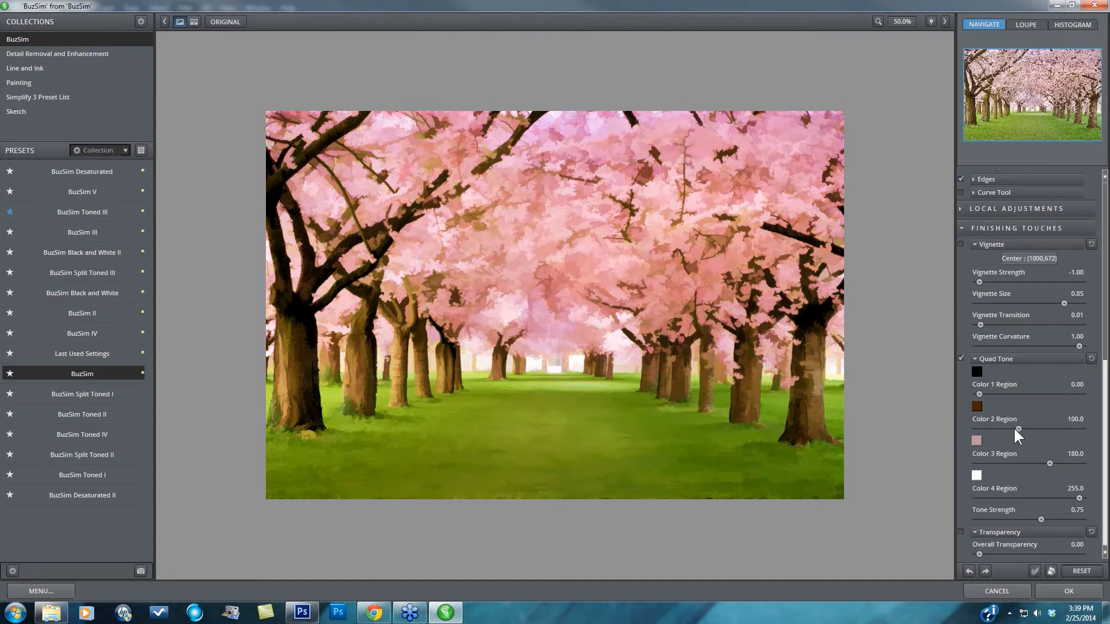
{"action": "left_click_drag", "start_coordinate": [1038, 517], "coordinate": [957, 529]}
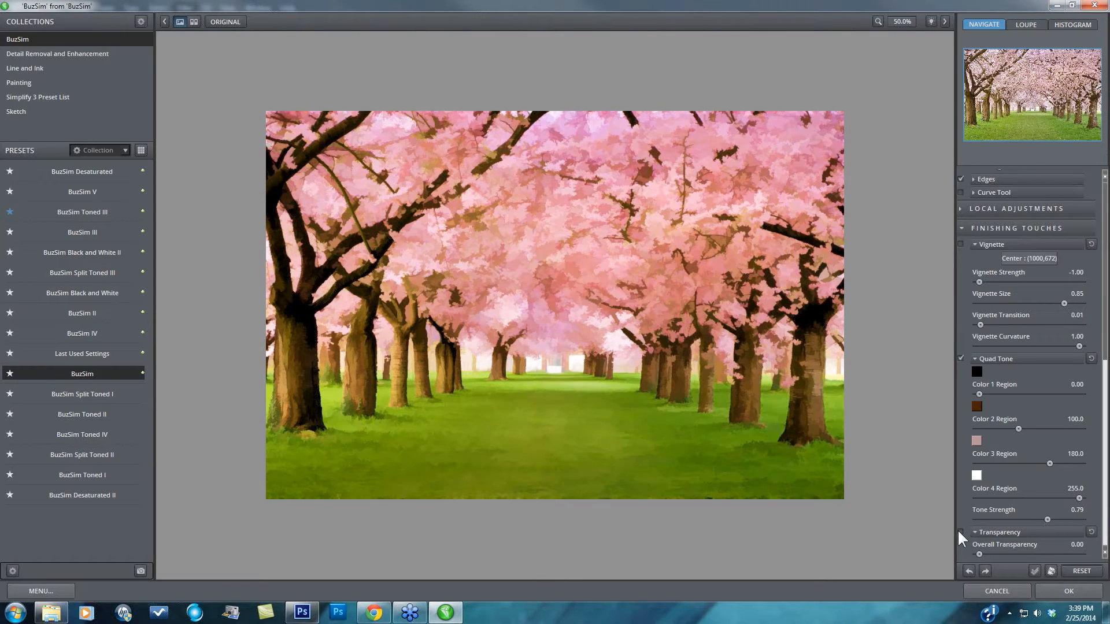
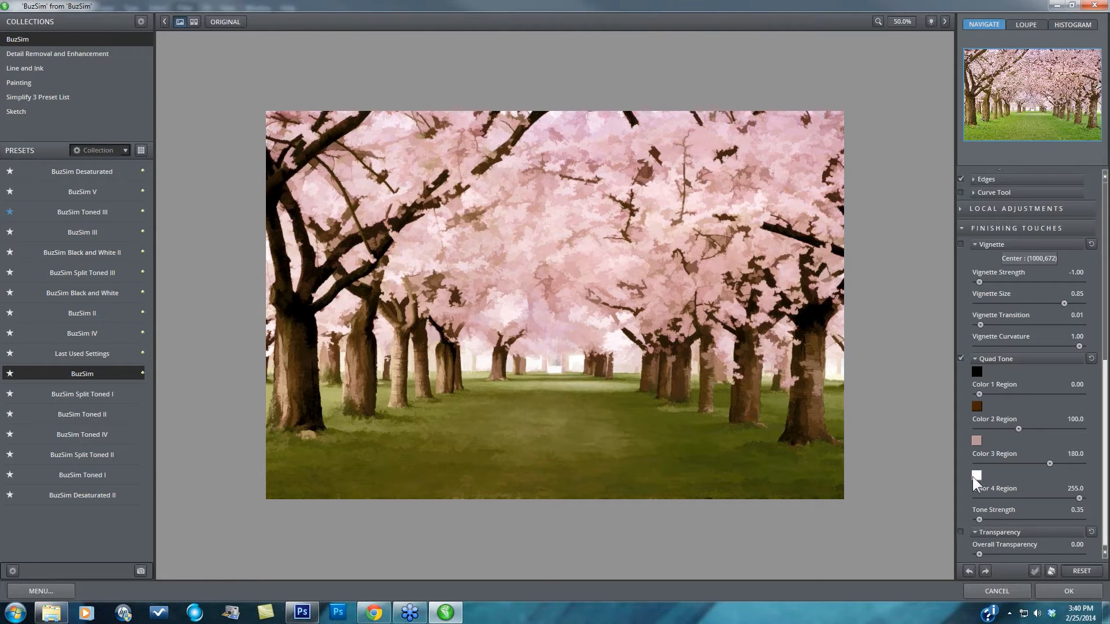
- Try inverting the Quad Tone with Color 1 Region 255.0, Color 2 Region 58.29, Color 3 Region 174.8 and Color 4 Region 0.00
{"action": "left_click_drag", "start_coordinate": [1078, 498], "coordinate": [944, 497]}
{"action": "left_click_drag", "start_coordinate": [978, 394], "coordinate": [1096, 396]}
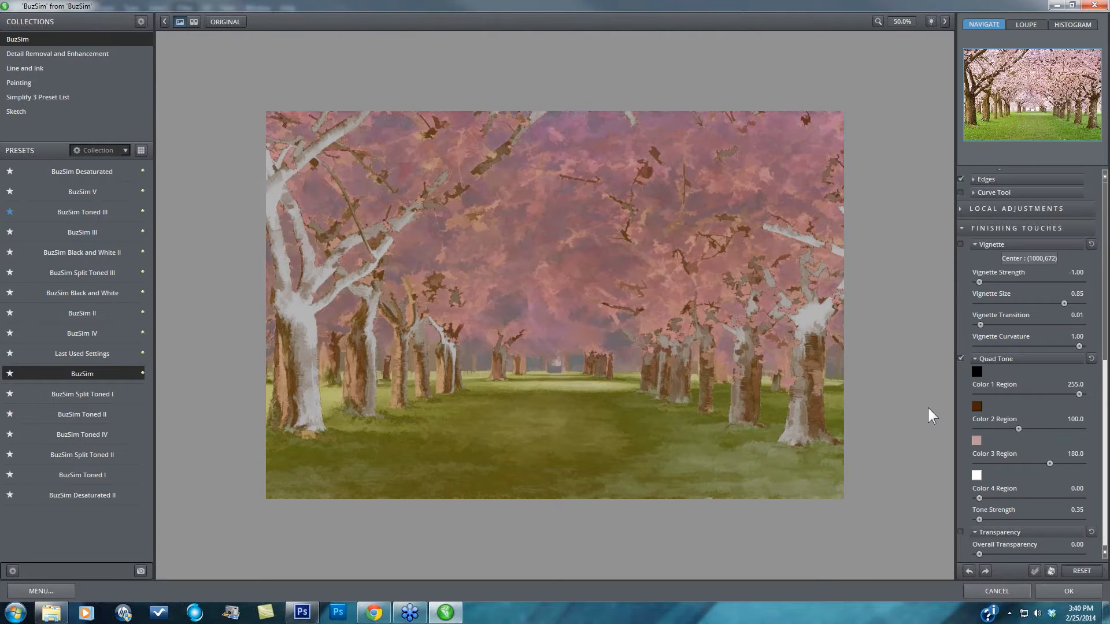
{"action": "left_click_drag", "start_coordinate": [1053, 426], "coordinate": [1055, 428]}
{"action": "left_click_drag", "start_coordinate": [1050, 464], "coordinate": [1010, 460]}
{"action": "left_click_drag", "start_coordinate": [1051, 428], "coordinate": [1041, 429]}
{"action": "left_click_drag", "start_coordinate": [1010, 462], "coordinate": [1031, 463]}
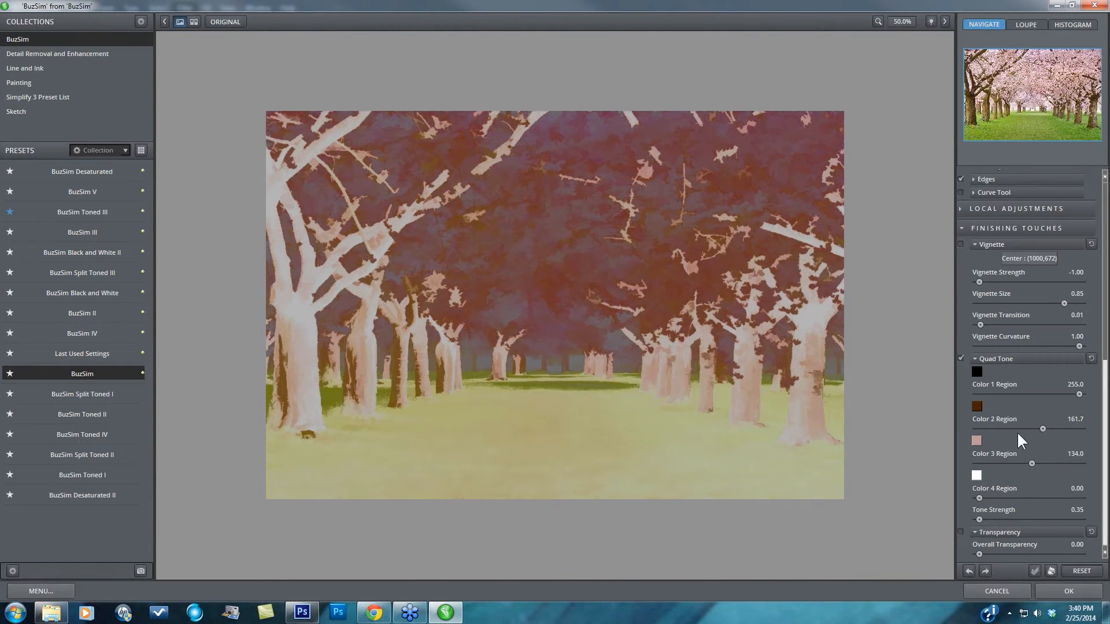
{"action": "left_click_drag", "start_coordinate": [1034, 429], "coordinate": [1002, 429]}
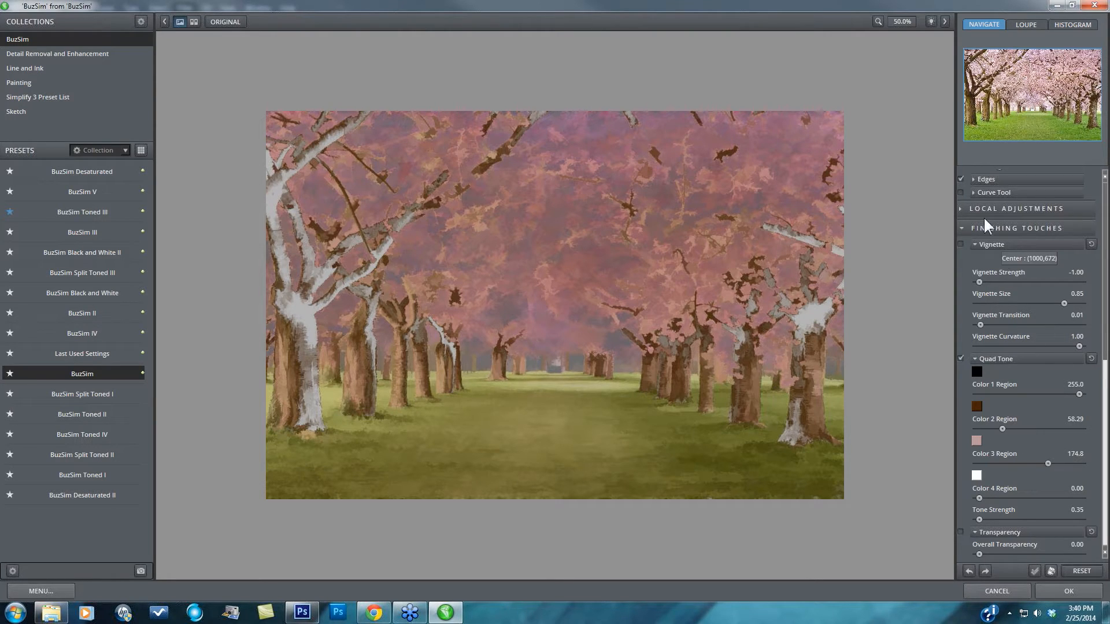
- Apply the BuzSim Toned IV preset and display its Finishing Touches settings
{"action": "left_click_drag", "start_coordinate": [1105, 397], "coordinate": [1106, 401]}
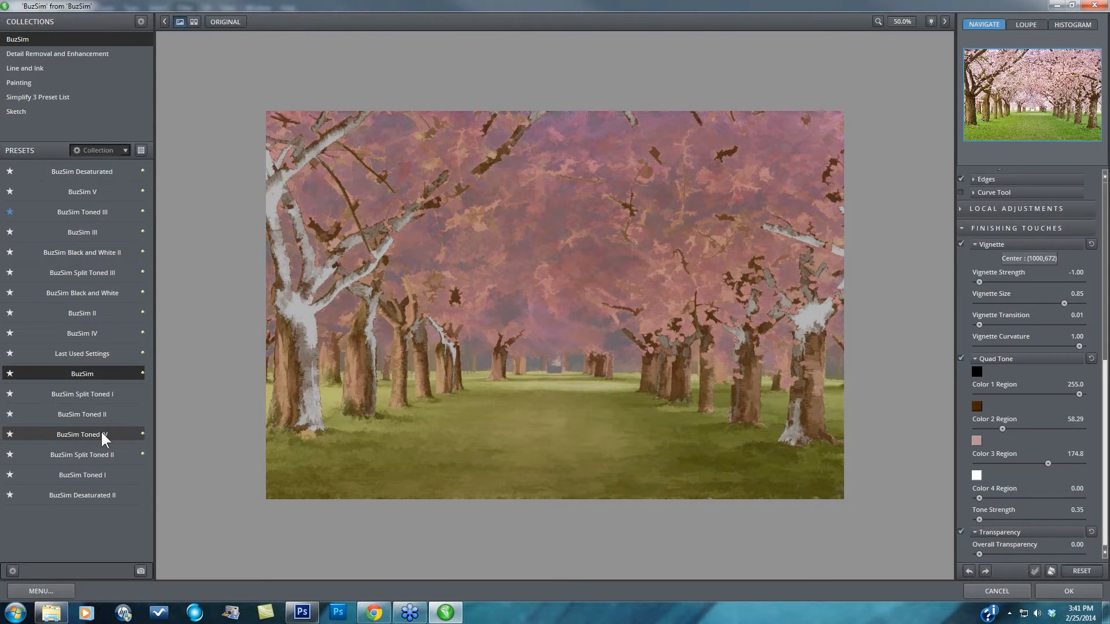
{"action": "mouse_move", "coordinate": [86, 441]}
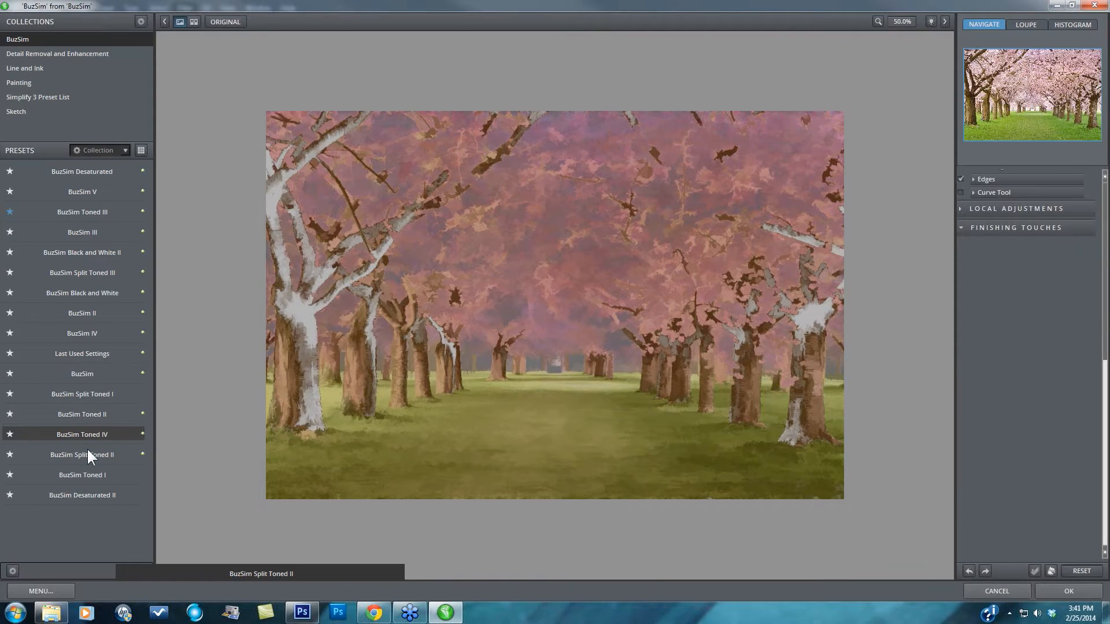
{"action": "mouse_move", "coordinate": [125, 449]}
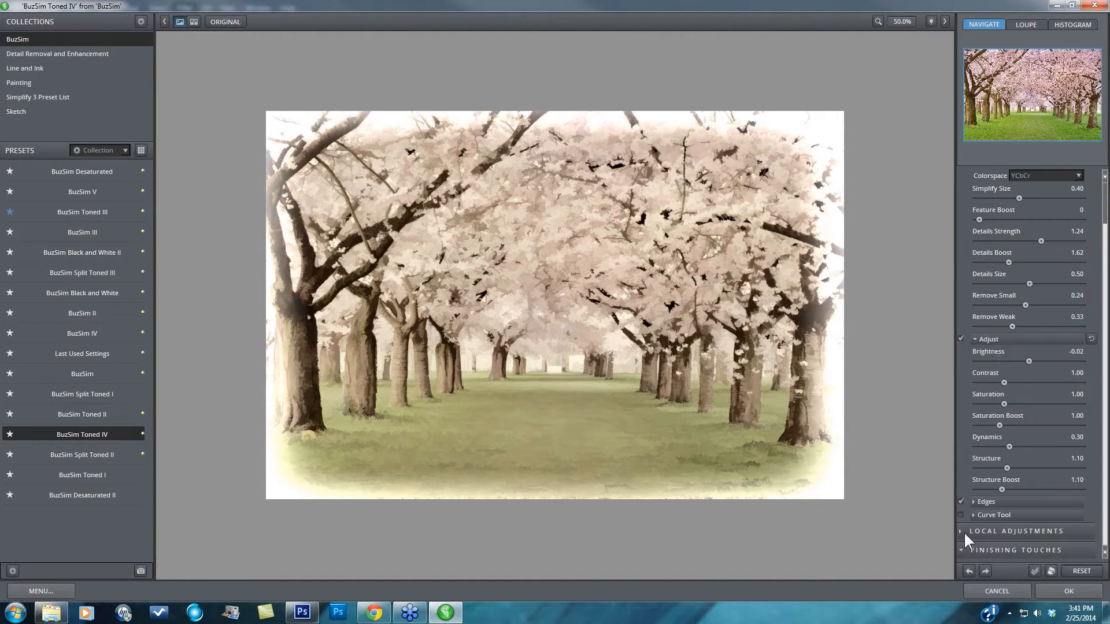
{"action": "left_click", "coordinate": [963, 548]}
{"action": "scroll", "coordinate": [985, 396], "scroll_direction": "down", "scroll_amount": 5}
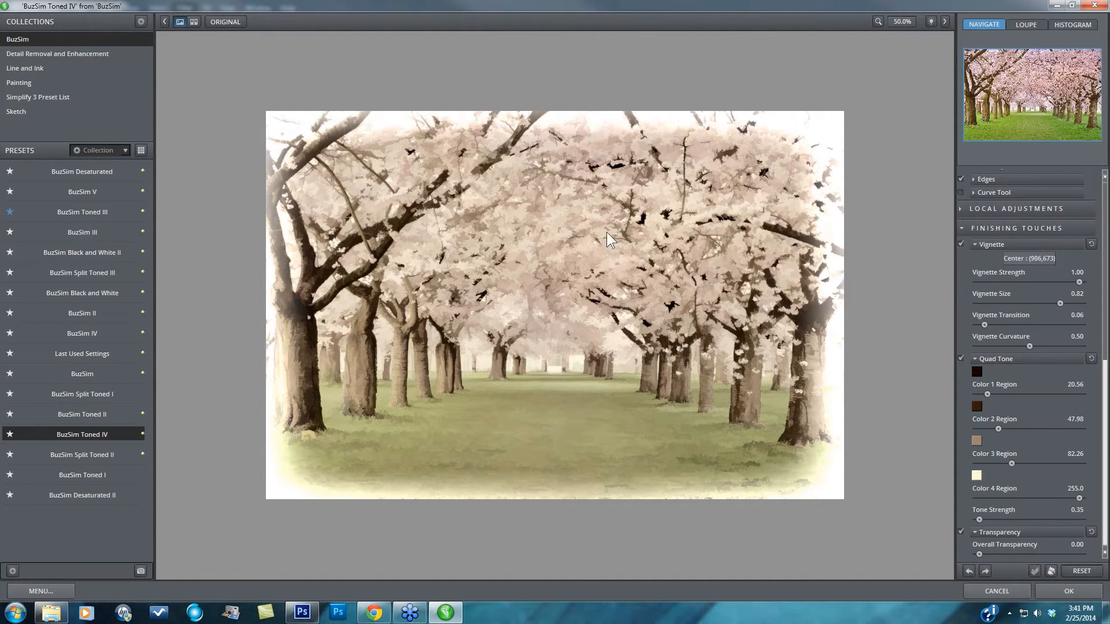
- Change the third Quad Tone color to a muted green with Red 93, Green 140 and Blue 104
{"action": "left_click", "coordinate": [975, 441]}
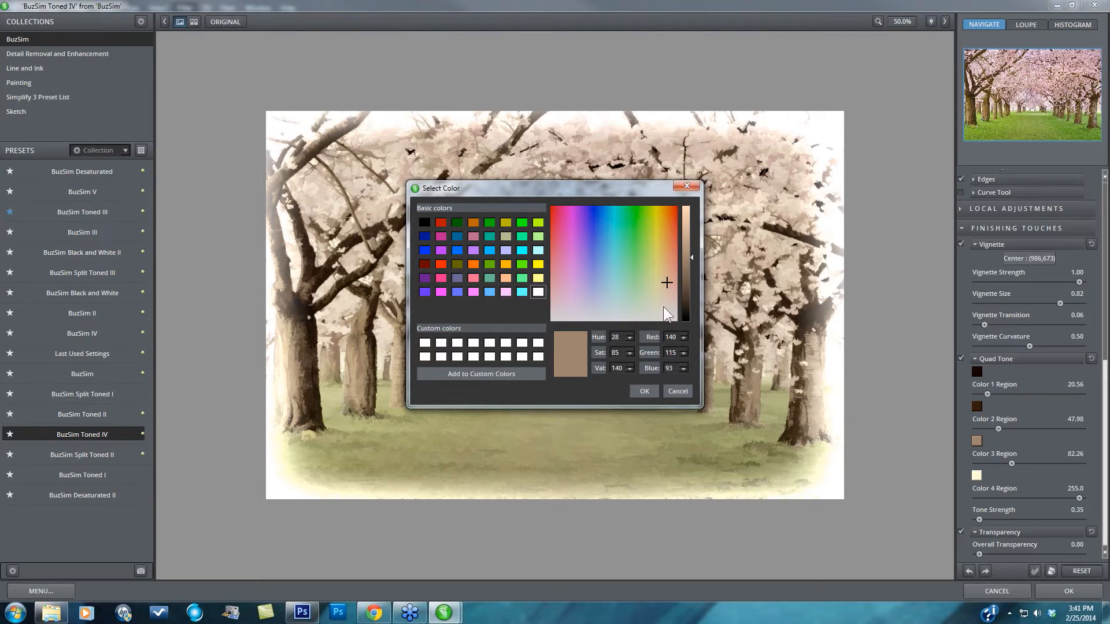
{"action": "left_click_drag", "start_coordinate": [665, 284], "coordinate": [629, 283]}
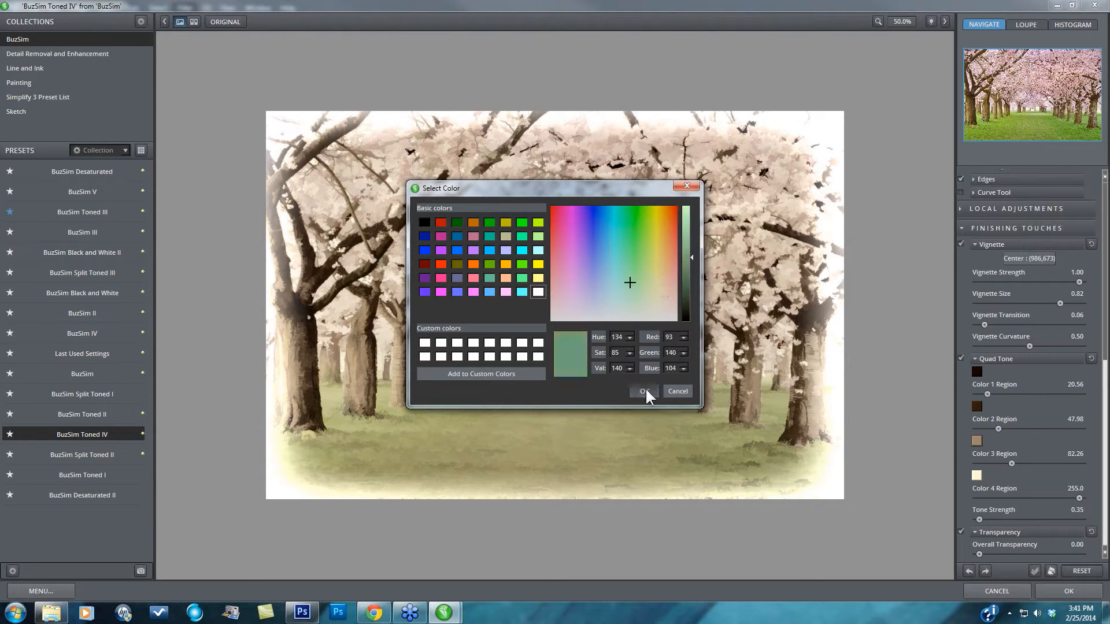
{"action": "left_click", "coordinate": [644, 392]}
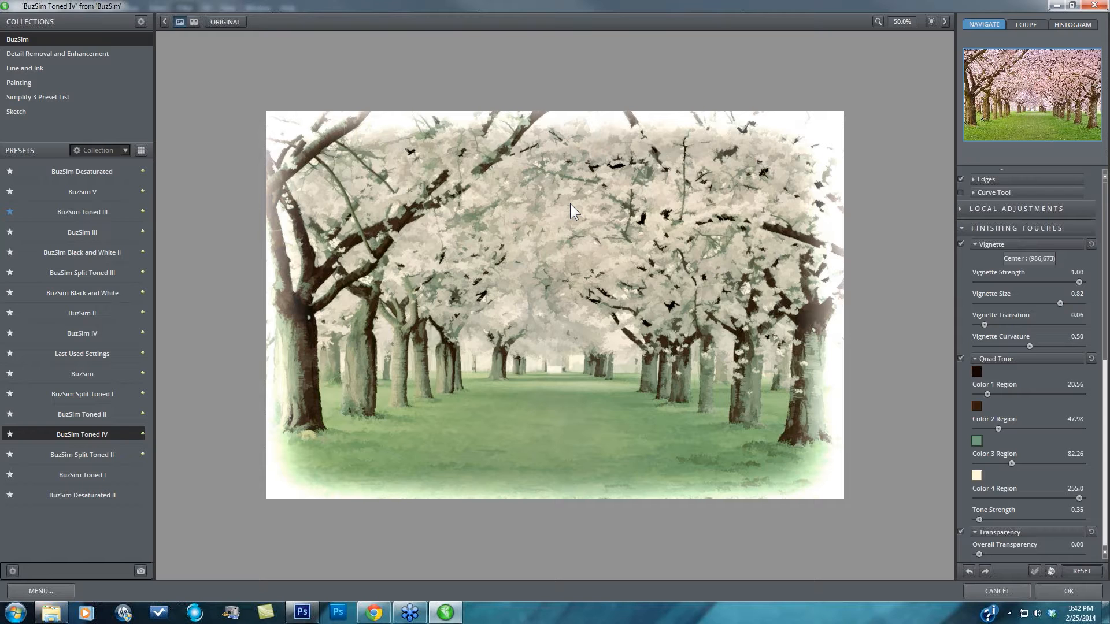
- Apply the Watercolor preset from the Painting collection and compare the result with the original photo
{"action": "left_click", "coordinate": [22, 82]}
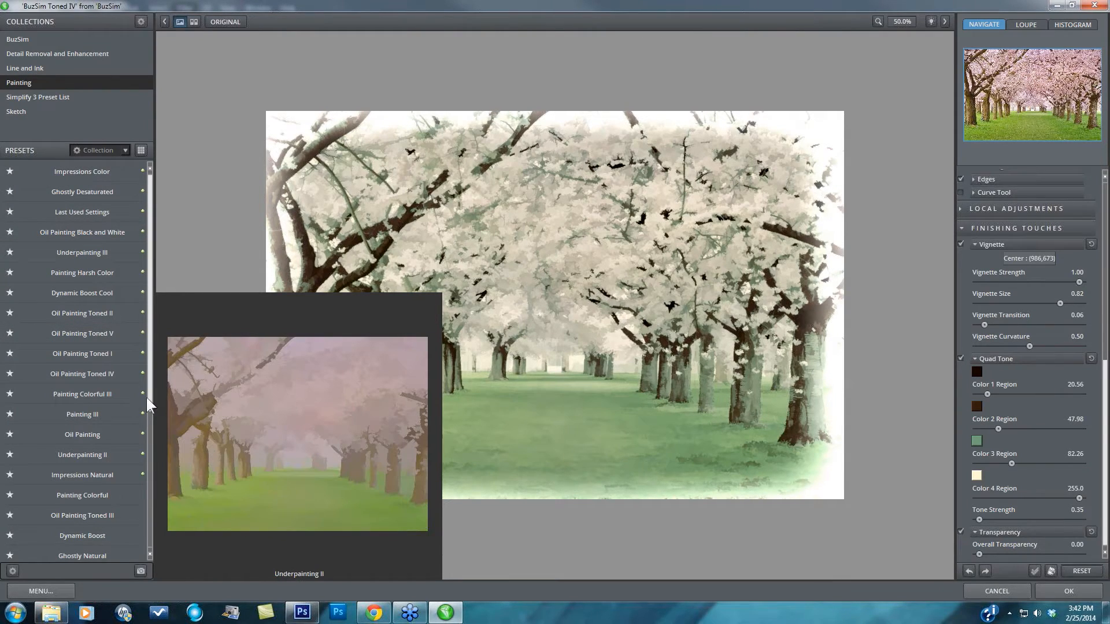
{"action": "scroll", "coordinate": [148, 398], "scroll_direction": "down", "scroll_amount": 4}
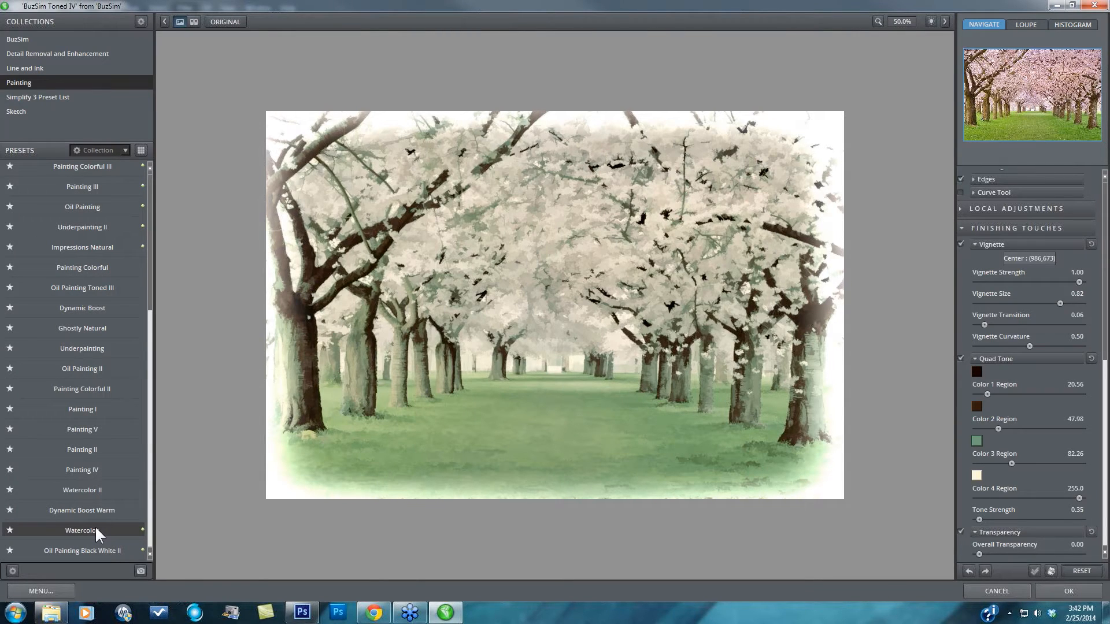
{"action": "left_click", "coordinate": [96, 528]}
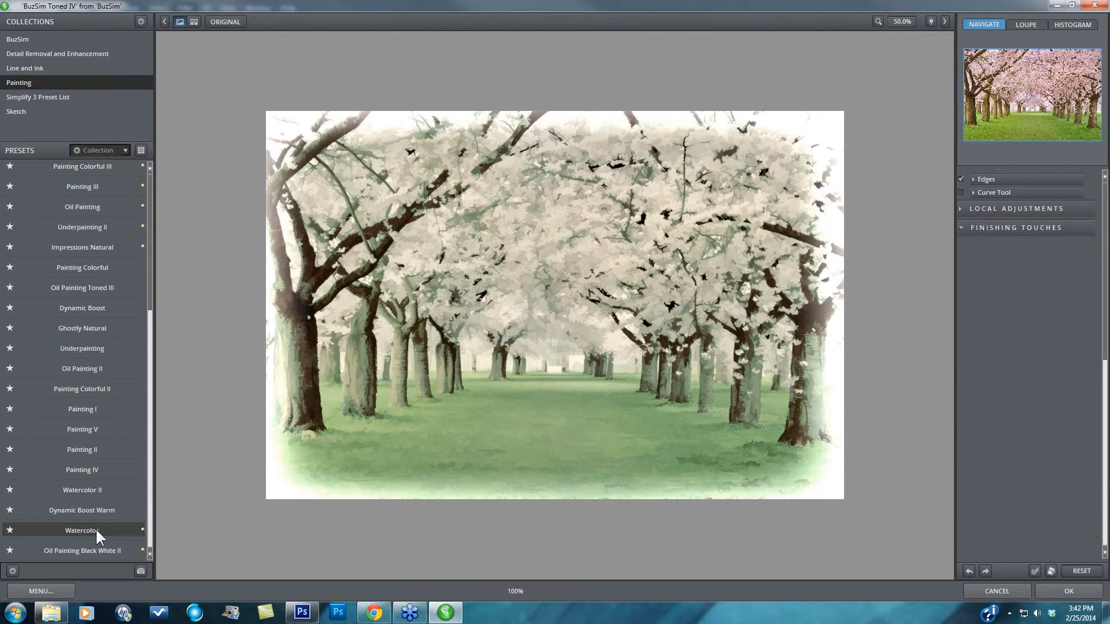
{"action": "left_click", "coordinate": [596, 377]}
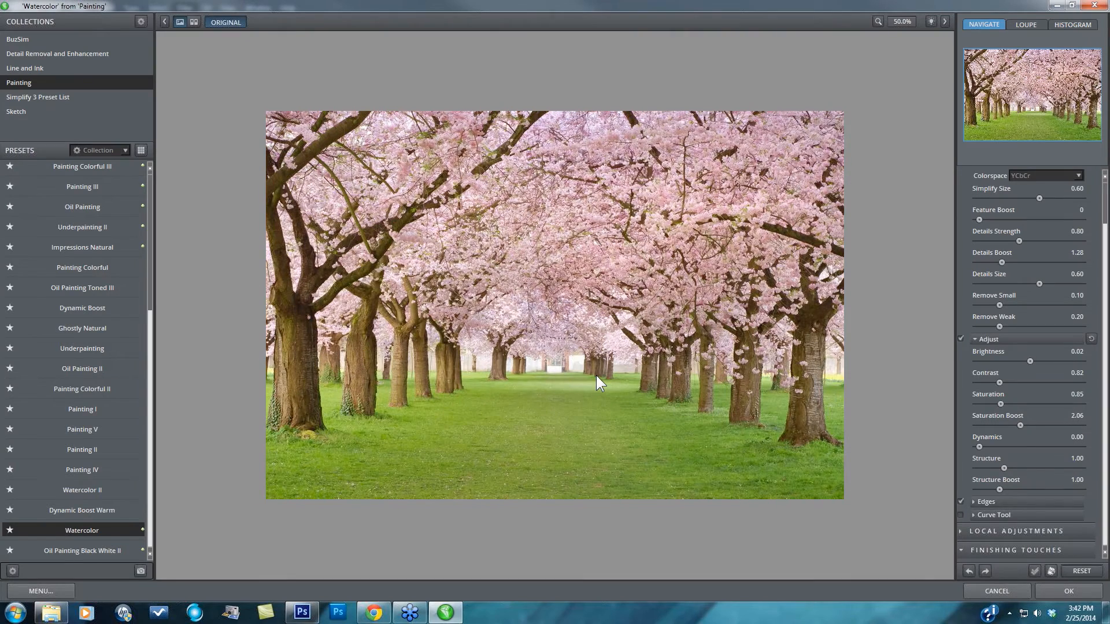
{"action": "left_click", "coordinate": [595, 375]}
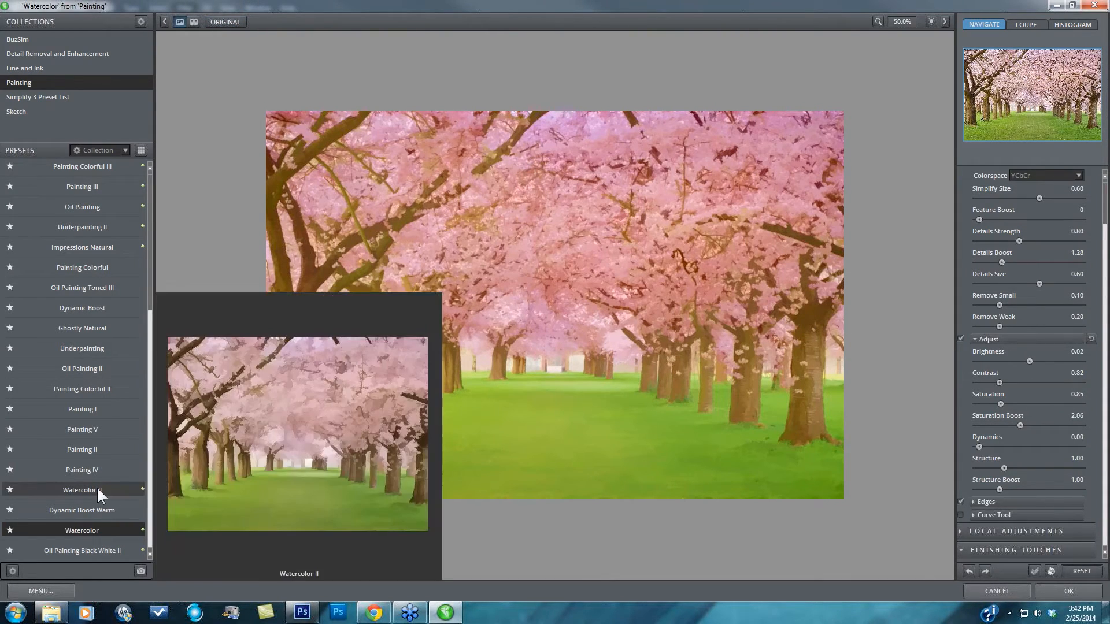
- Apply the Watercolor II preset and view the image at 100% zoom
{"action": "left_click", "coordinate": [97, 489]}
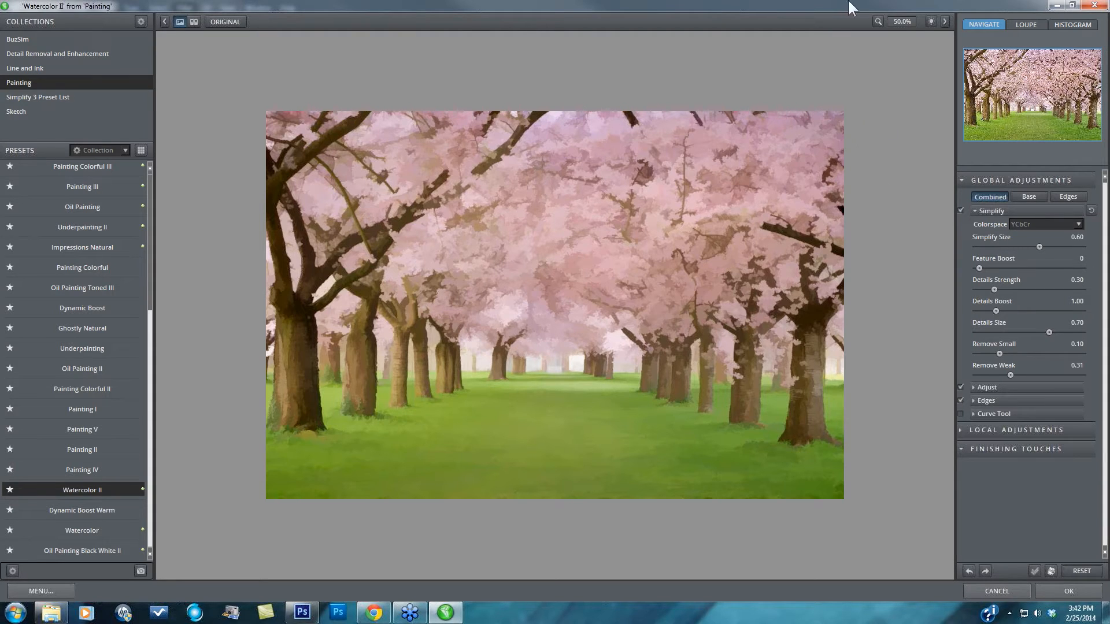
{"action": "left_click", "coordinate": [903, 20]}
{"action": "left_click", "coordinate": [910, 68]}
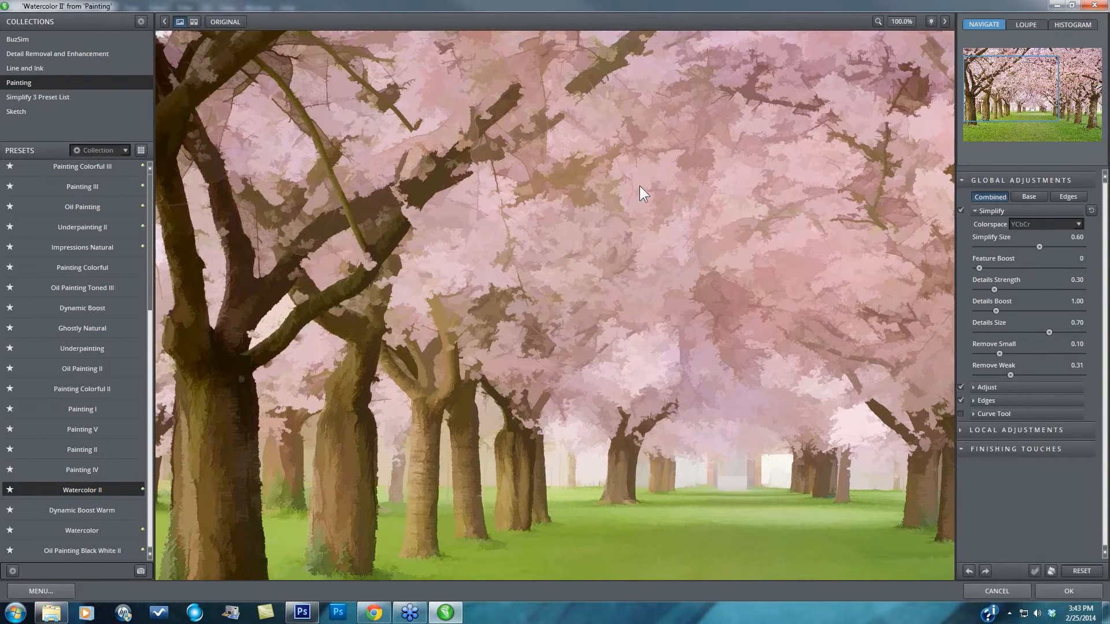
- Lower the global Adjust values to Structure 0.75 and Structure Boost 0.83 and check the effect on the trees and grass
{"action": "left_click", "coordinate": [977, 384]}
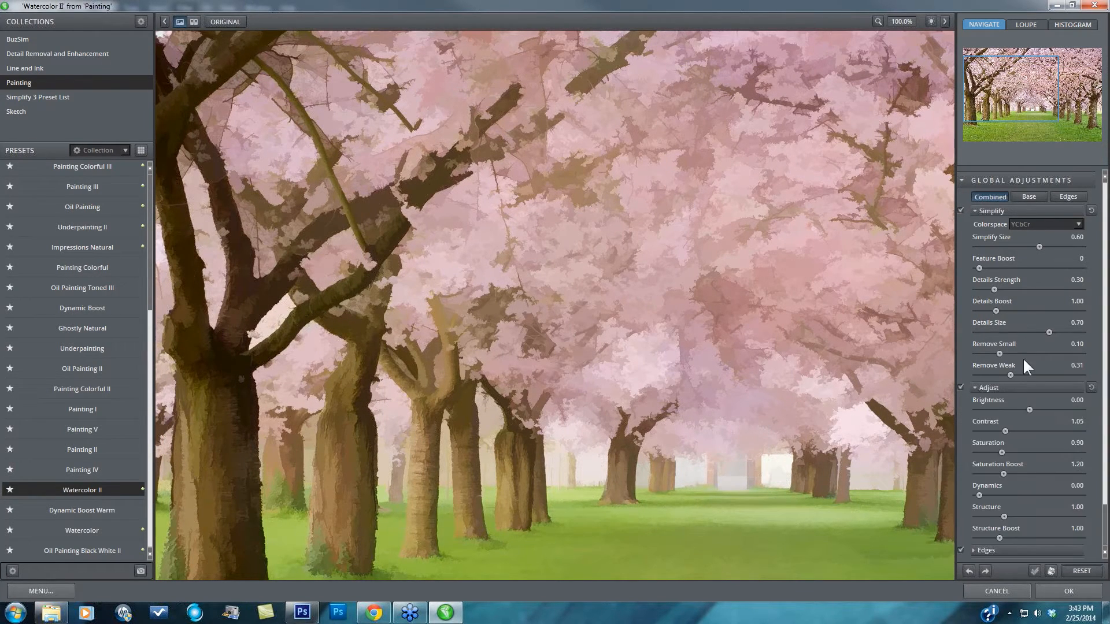
{"action": "scroll", "coordinate": [1038, 445], "scroll_direction": "down", "scroll_amount": 1}
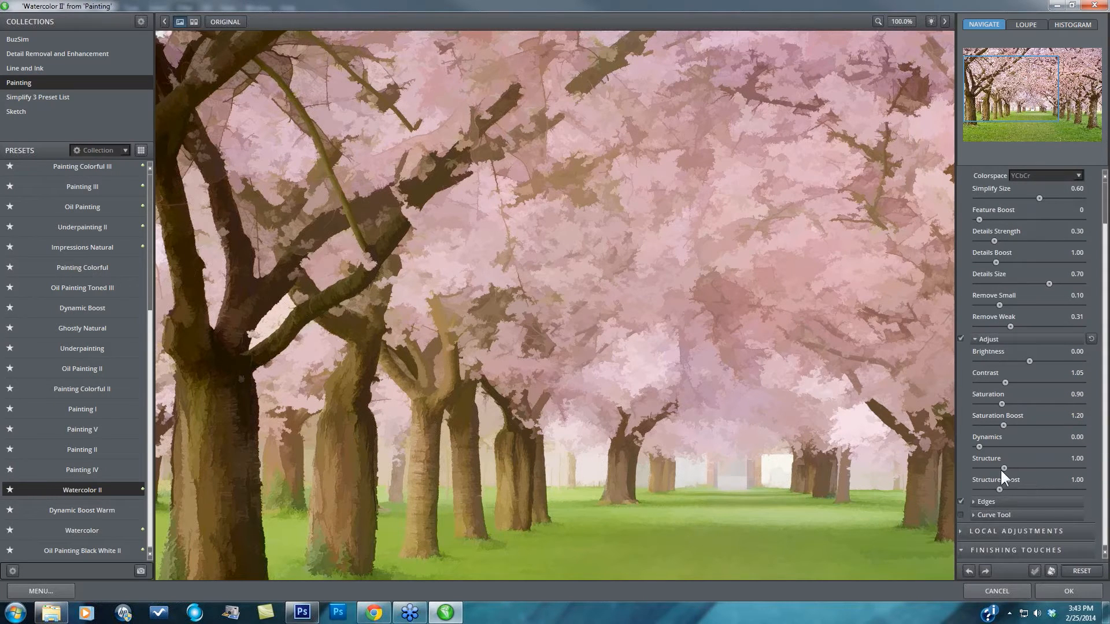
{"action": "left_click_drag", "start_coordinate": [999, 466], "coordinate": [993, 483]}
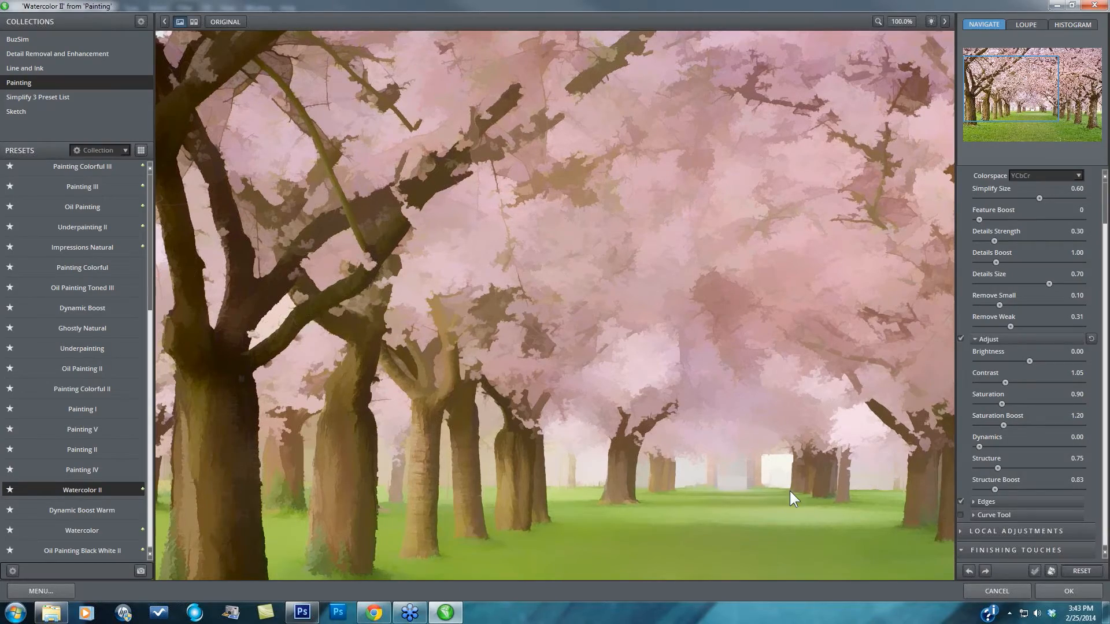
{"action": "key", "text": "space"}
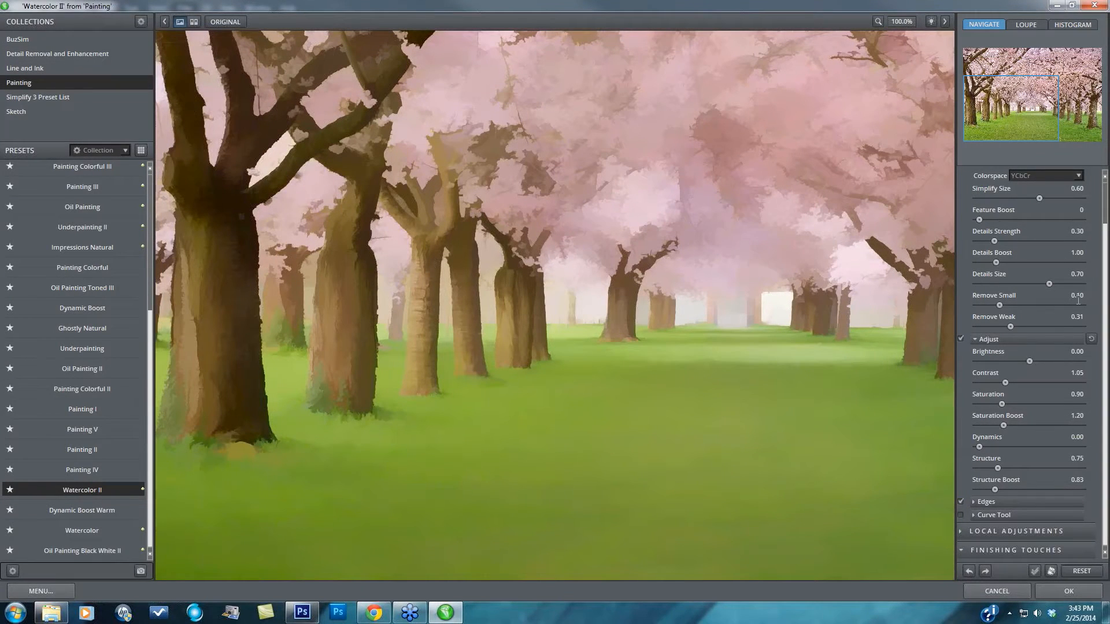
- Raise the Simplify Details Boost to 2.48
{"action": "scroll", "coordinate": [1103, 322], "scroll_direction": "up", "scroll_amount": 2}
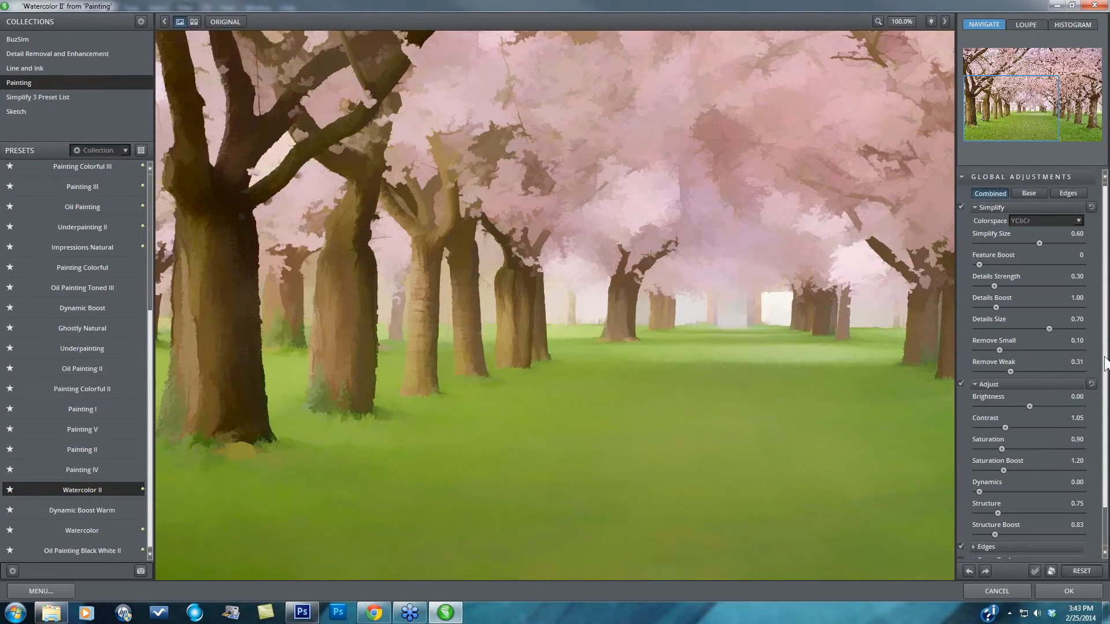
{"action": "scroll", "coordinate": [1047, 323], "scroll_direction": "down", "scroll_amount": 1}
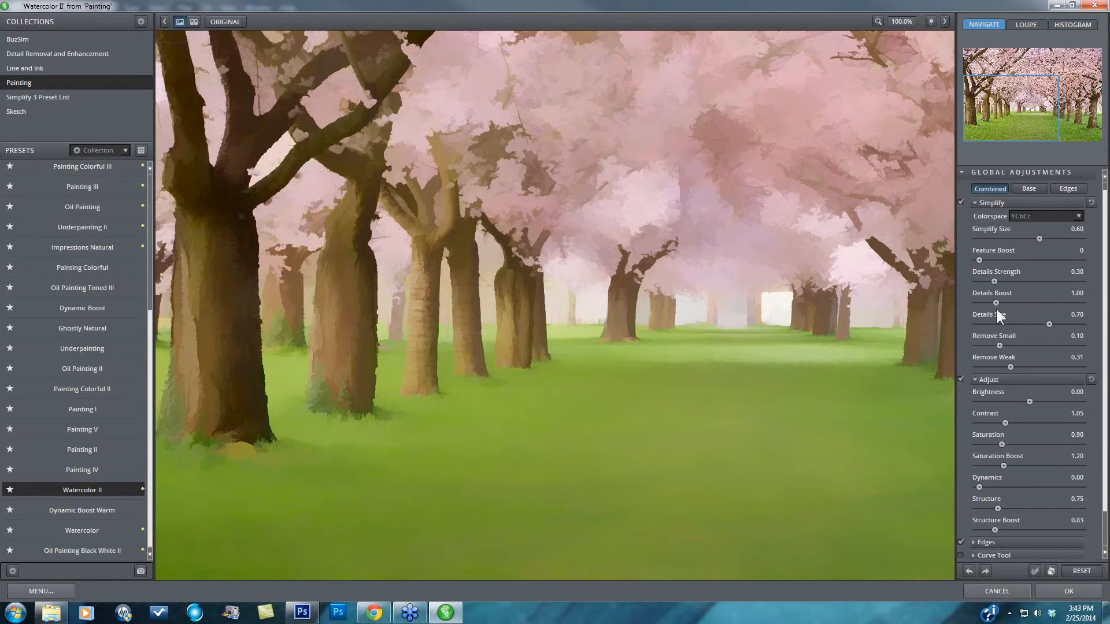
{"action": "left_click_drag", "start_coordinate": [995, 304], "coordinate": [1025, 308]}
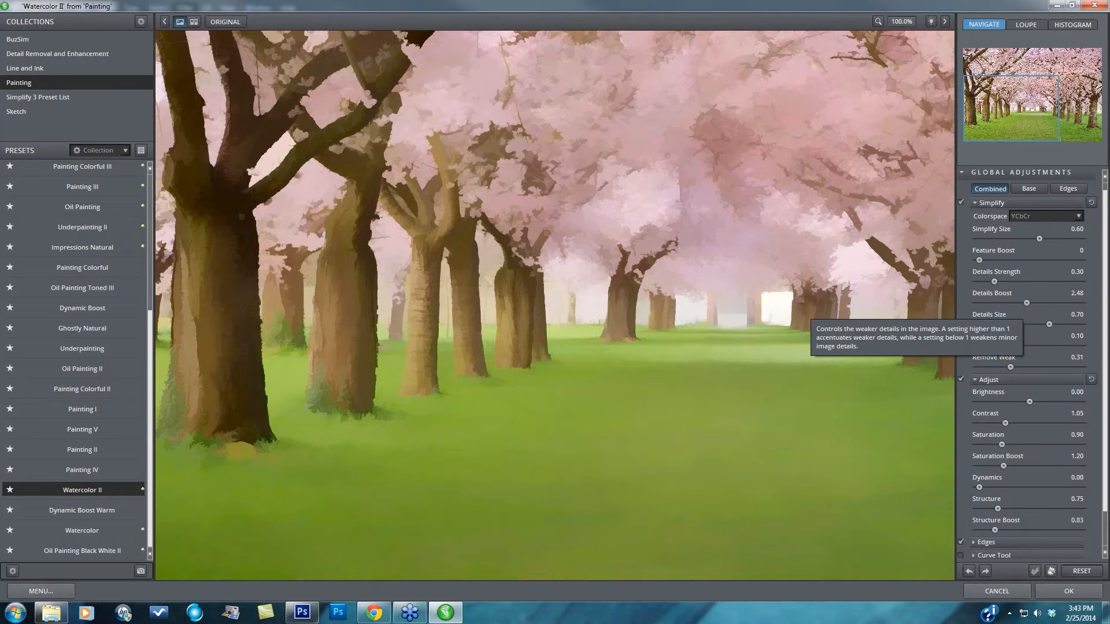
{"action": "left_click_drag", "start_coordinate": [1105, 287], "coordinate": [1105, 324]}
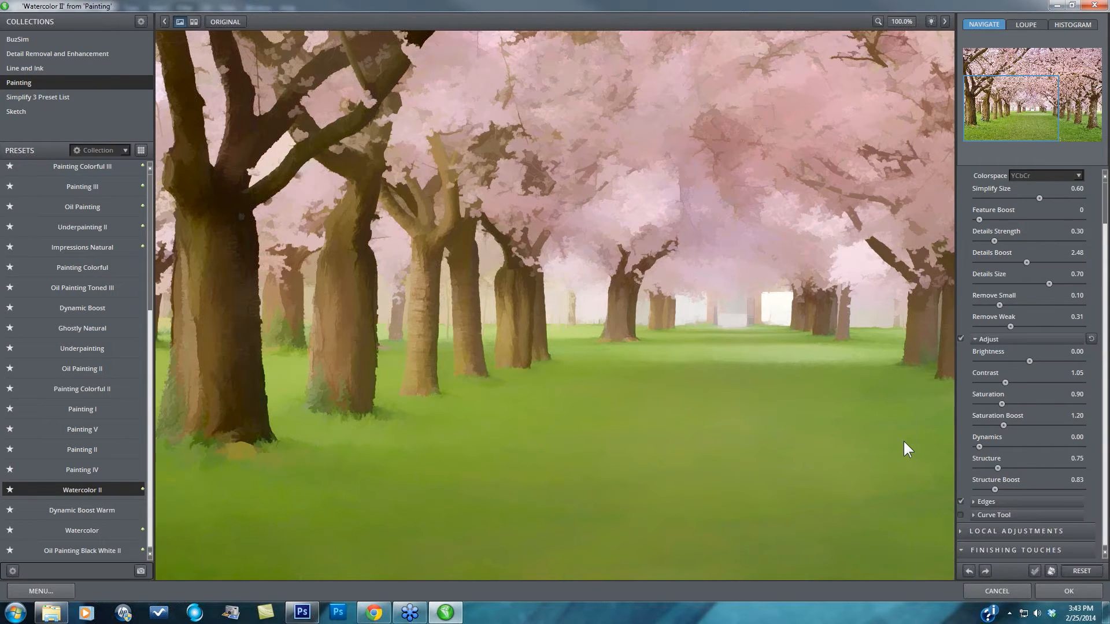
- Preview only the edges of the image and expand the Edges settings, collapsing the Simplify and Adjust settings
{"action": "left_click_drag", "start_coordinate": [1103, 352], "coordinate": [1104, 286]}
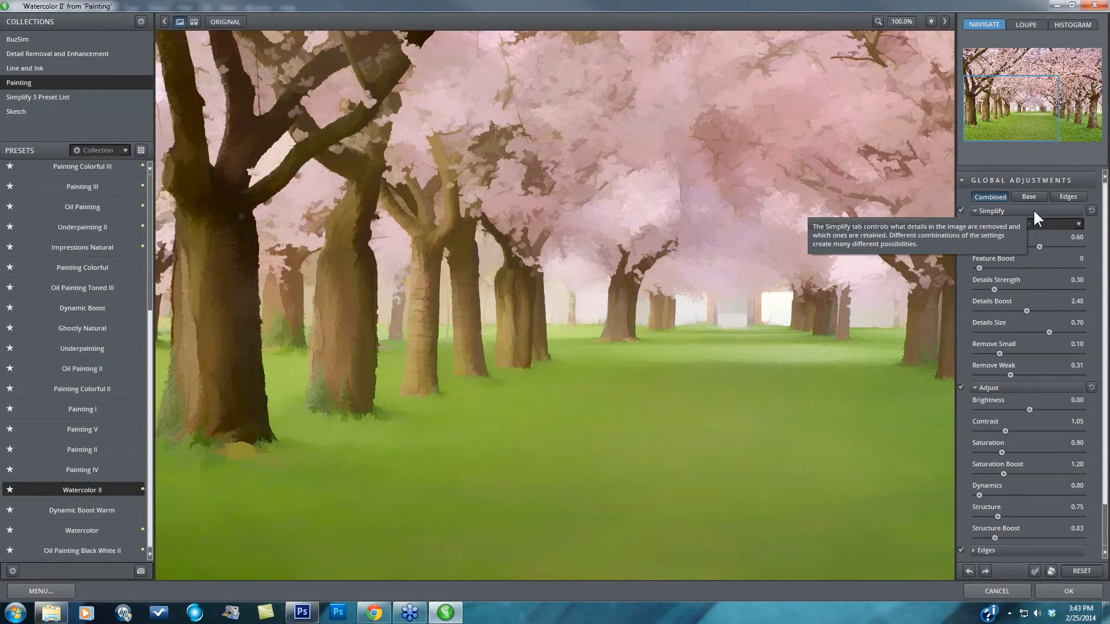
{"action": "left_click", "coordinate": [1066, 197]}
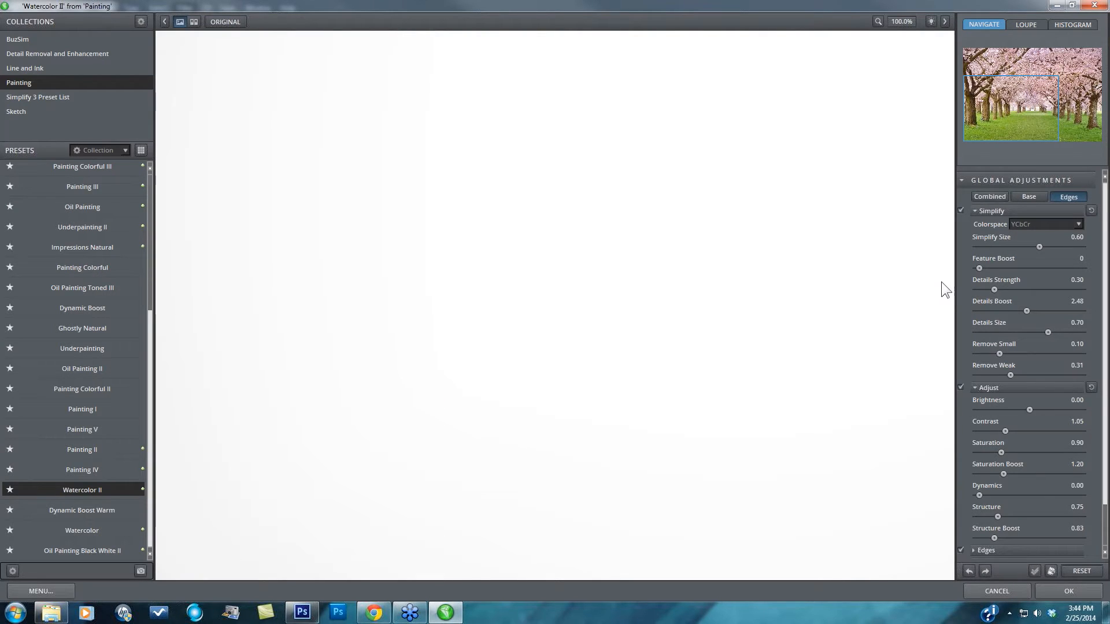
{"action": "scroll", "coordinate": [1101, 300], "scroll_direction": "down", "scroll_amount": 2}
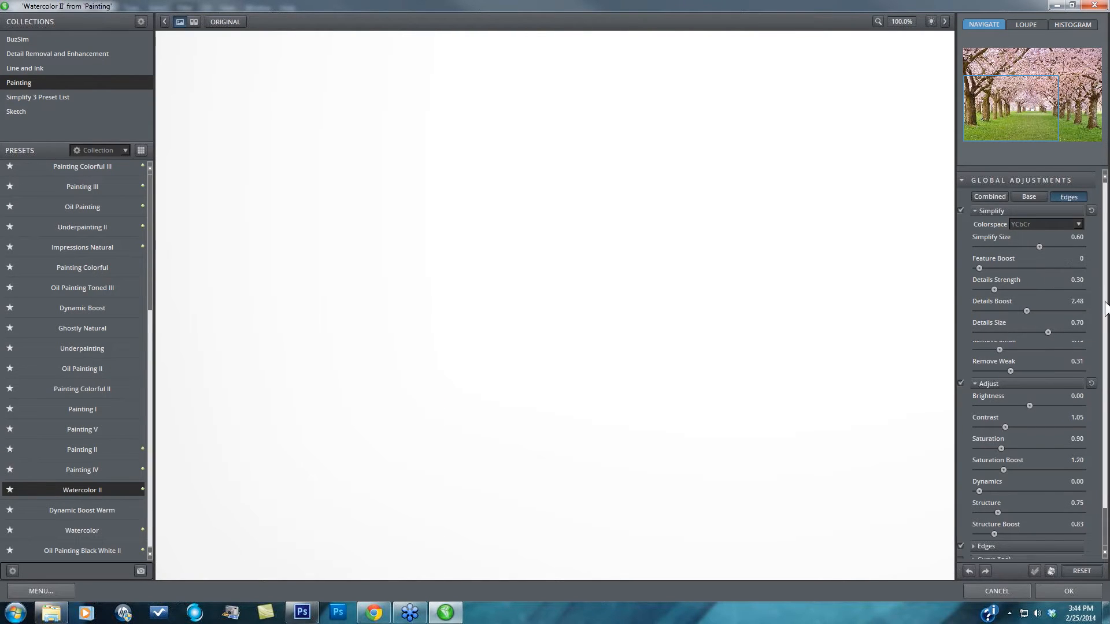
{"action": "left_click", "coordinate": [976, 501]}
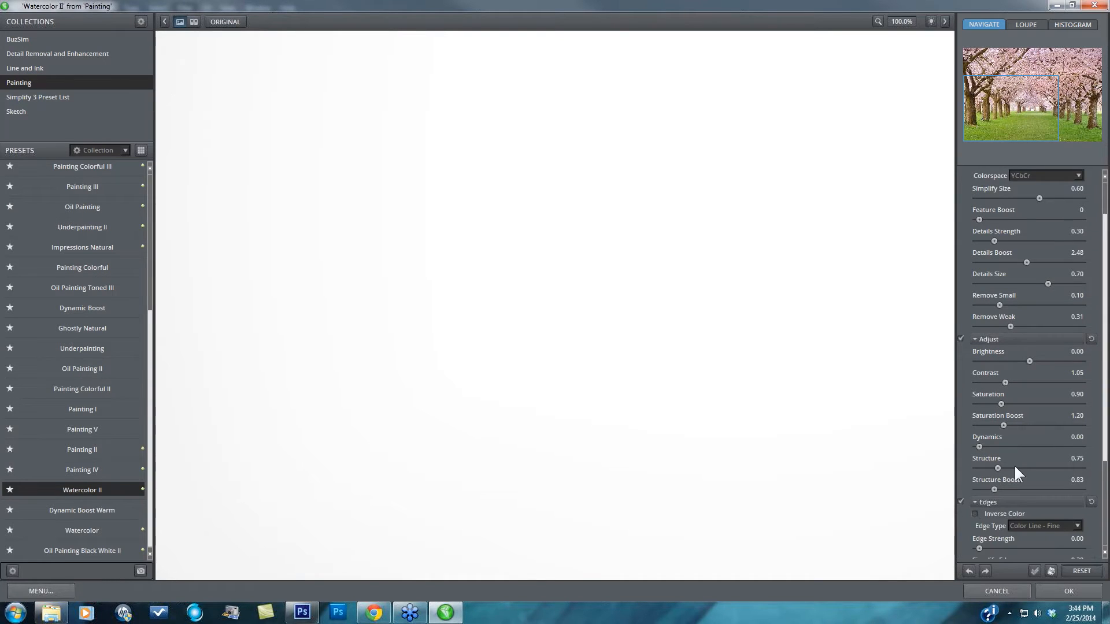
{"action": "left_click", "coordinate": [975, 339]}
{"action": "left_click", "coordinate": [977, 180]}
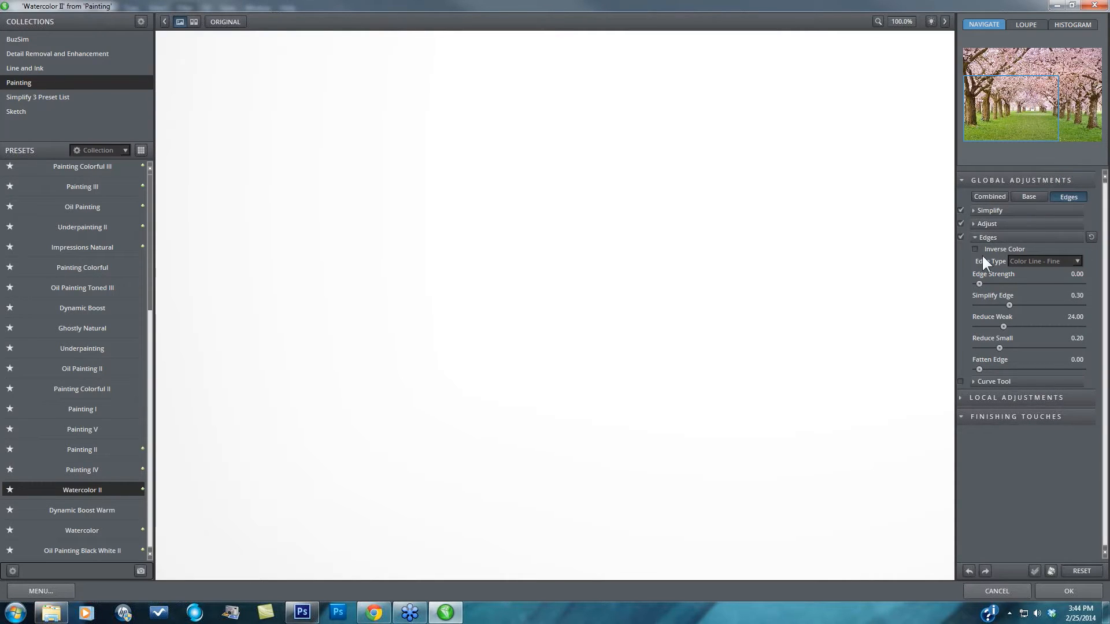
- Set the Edge Strength to 2.80 and the Edge Type to Color Edge - Normal
{"action": "left_click_drag", "start_coordinate": [979, 281], "coordinate": [994, 282]}
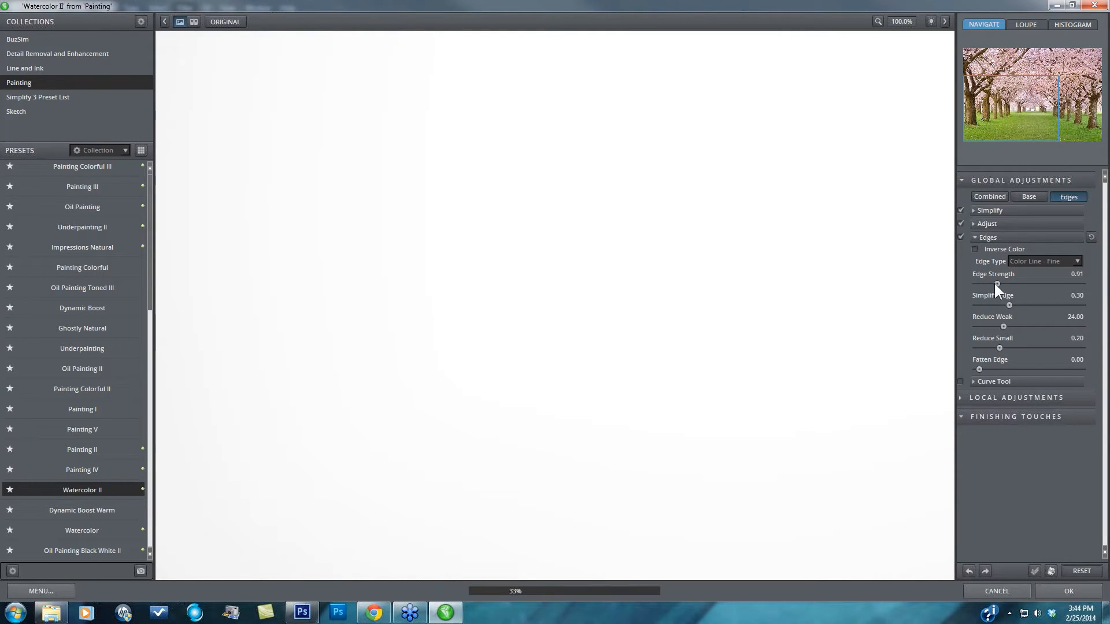
{"action": "left_click_drag", "start_coordinate": [994, 282], "coordinate": [1034, 284]}
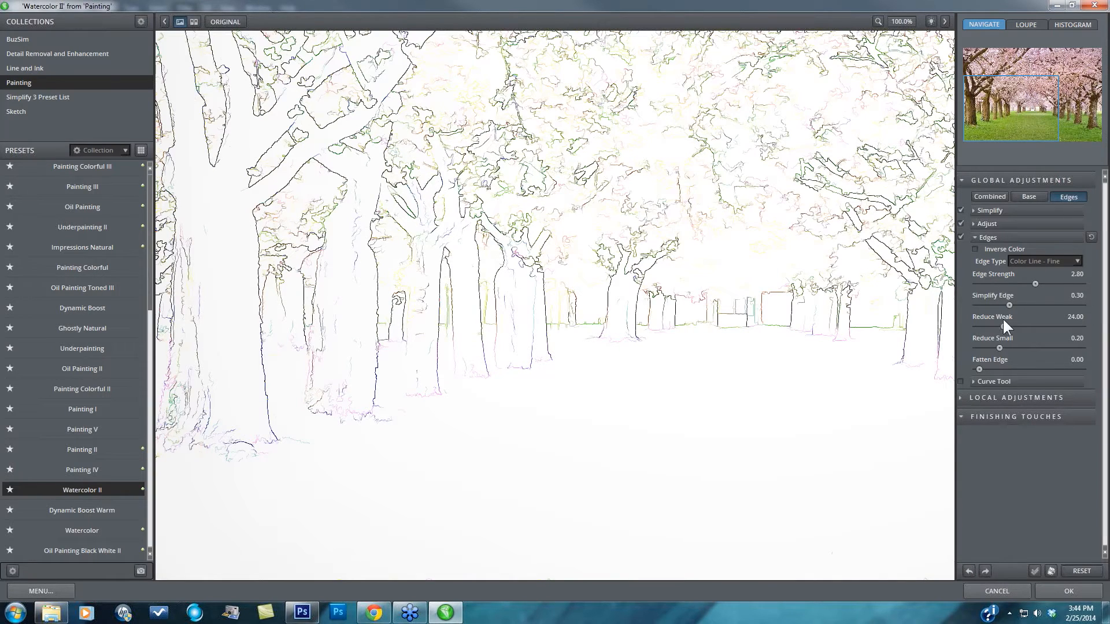
{"action": "left_click", "coordinate": [1053, 261]}
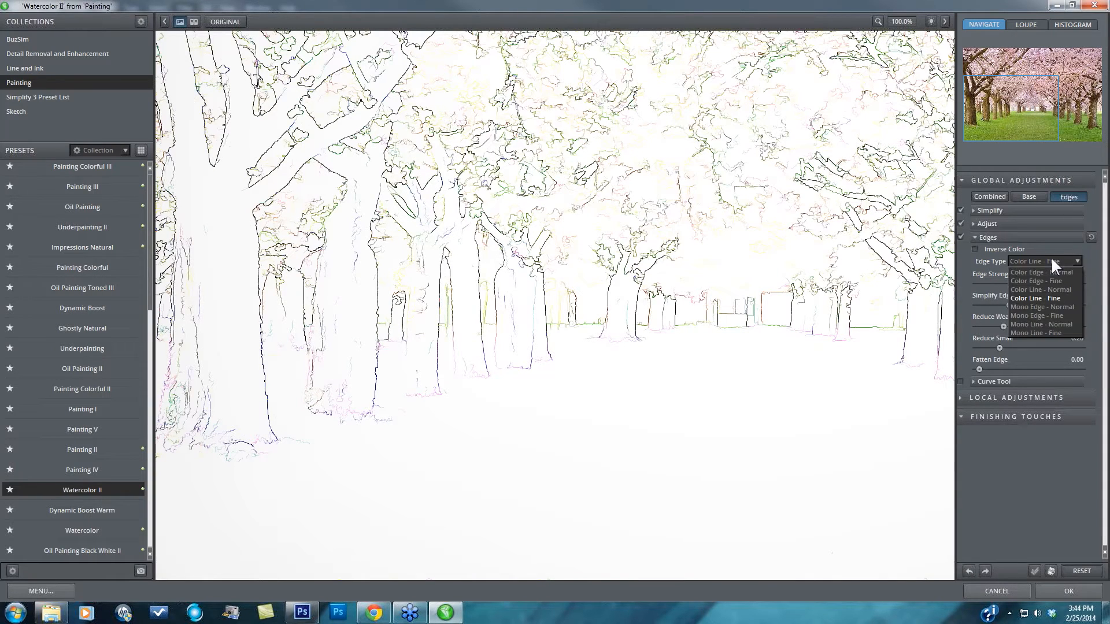
{"action": "left_click", "coordinate": [1046, 270]}
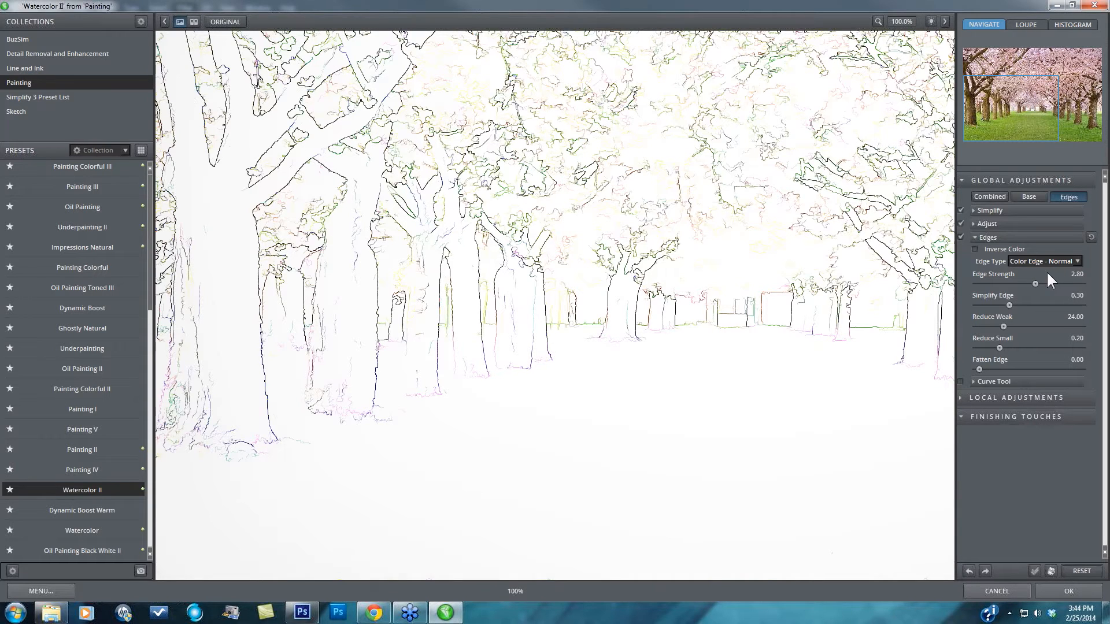
- Try the Color Edge - Fine and Color Line - Normal edge types, returning to Color Edge - Normal
{"action": "left_click", "coordinate": [1047, 262]}
{"action": "left_click", "coordinate": [1045, 281]}
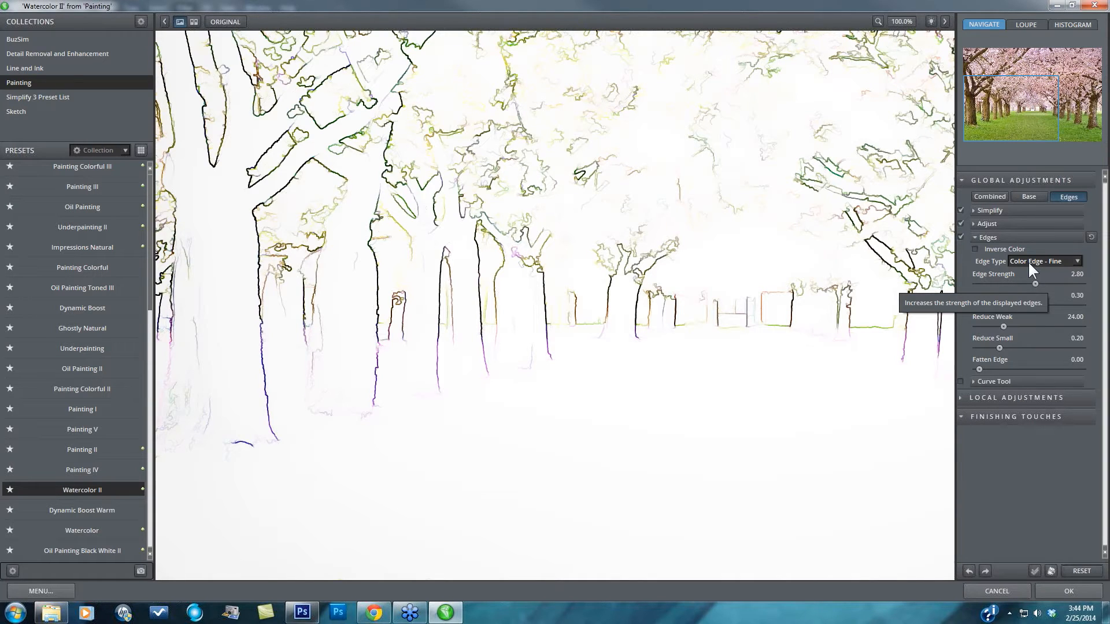
{"action": "scroll", "coordinate": [1030, 263], "scroll_direction": "up", "scroll_amount": 1}
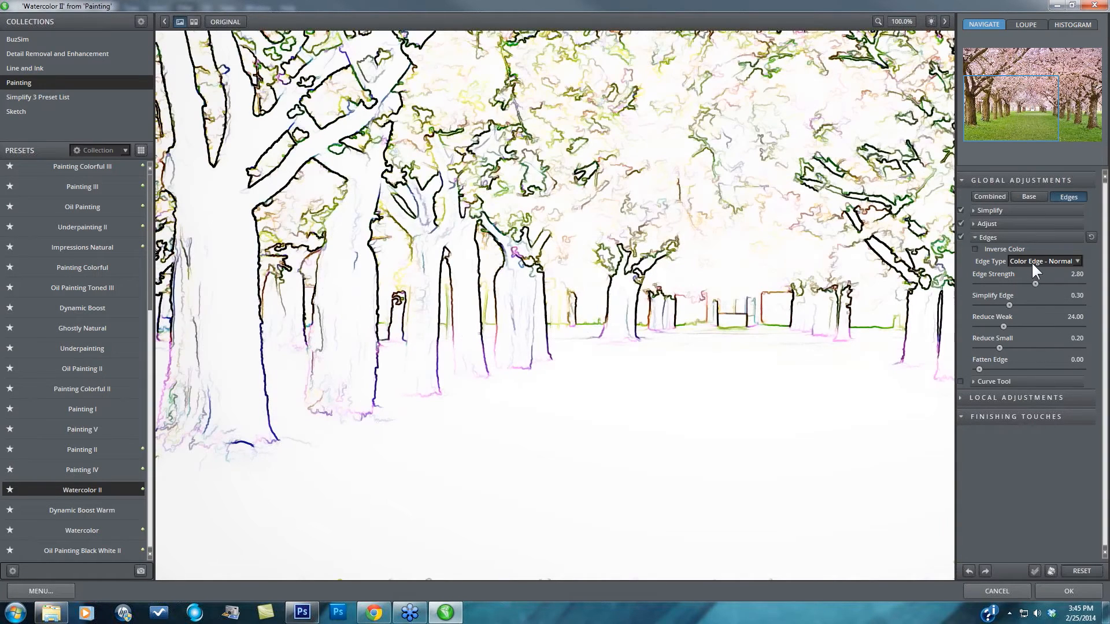
{"action": "left_click", "coordinate": [1033, 260]}
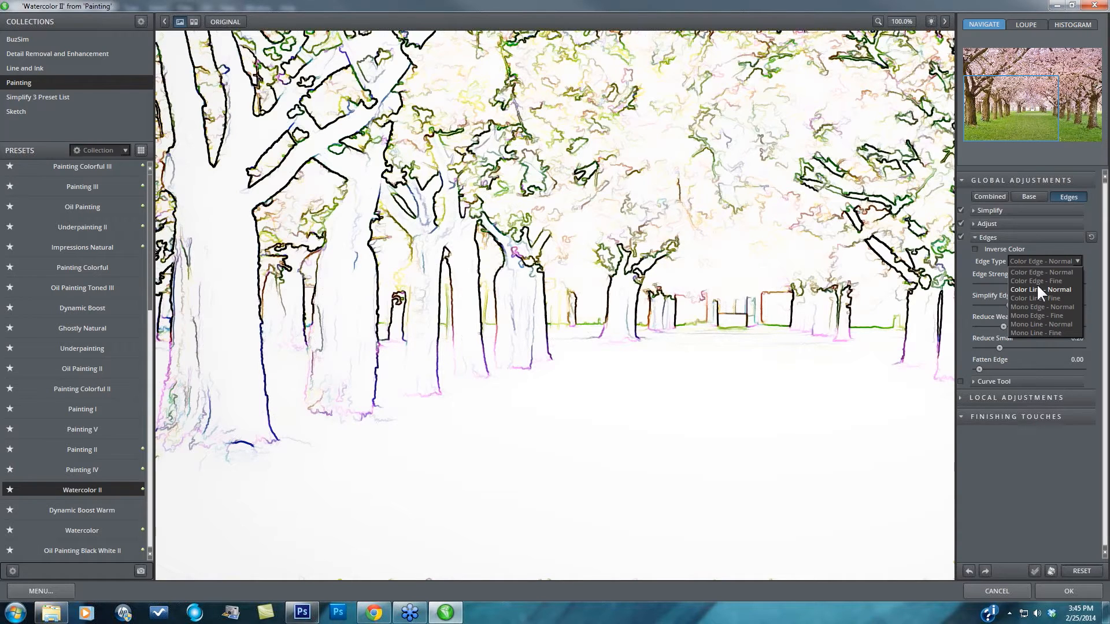
{"action": "left_click", "coordinate": [1040, 290]}
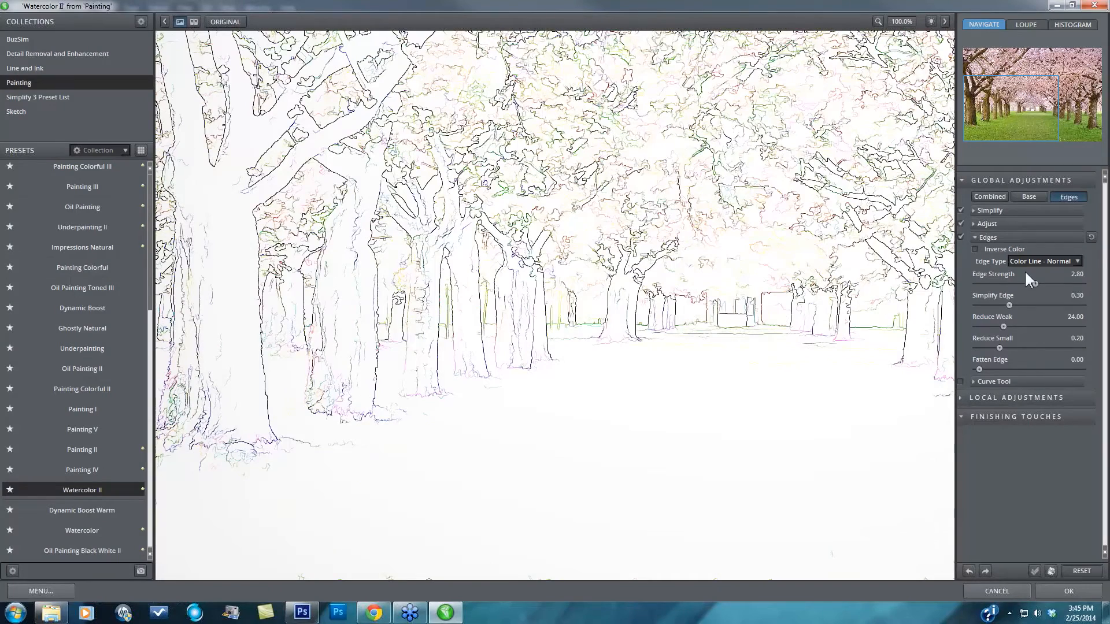
{"action": "left_click", "coordinate": [1050, 259]}
{"action": "left_click", "coordinate": [1004, 276]}
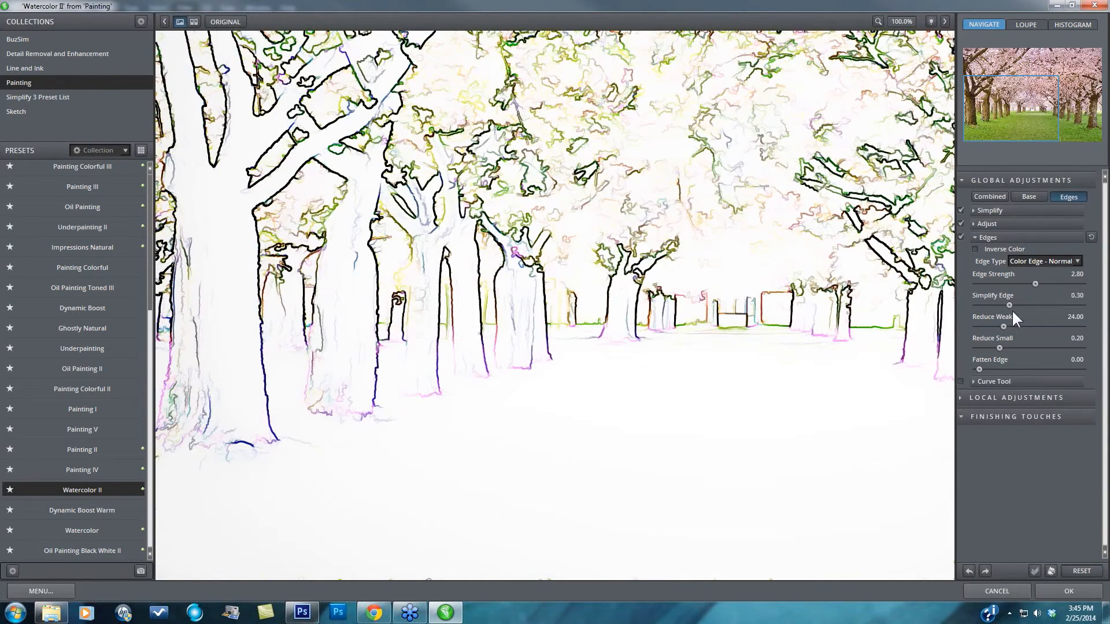
- Try the Mono Edge - Normal edge type with Inverse Color on and off, and restore Color Edge - Normal
{"action": "left_click", "coordinate": [1045, 259]}
{"action": "left_click", "coordinate": [1044, 307]}
{"action": "left_click", "coordinate": [975, 249]}
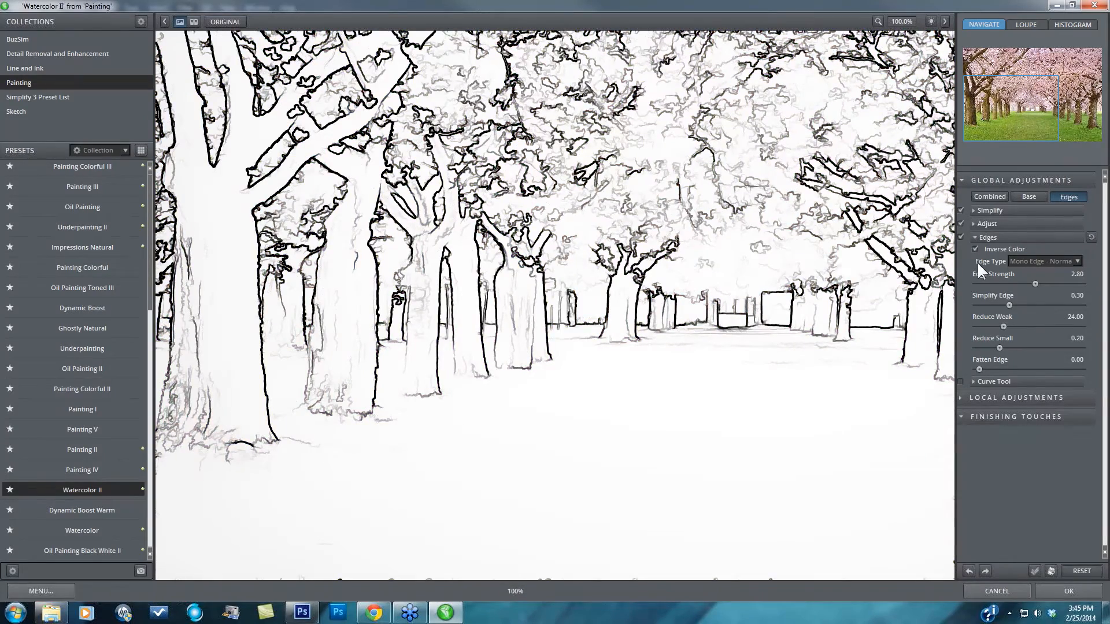
{"action": "left_click", "coordinate": [975, 249]}
{"action": "left_click", "coordinate": [1035, 260]}
{"action": "left_click", "coordinate": [1024, 269]}
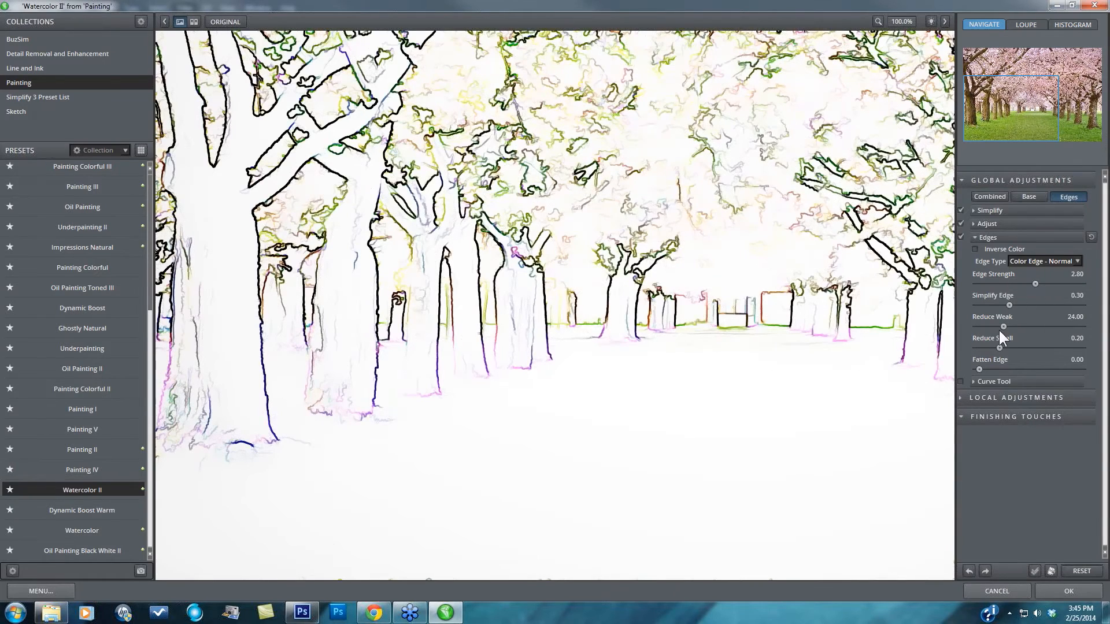
- Lower the Edge Strength to 1.74, switching the preview from edges only to the combined image
{"action": "left_click_drag", "start_coordinate": [1054, 283], "coordinate": [1055, 283]}
{"action": "left_click_drag", "start_coordinate": [1053, 283], "coordinate": [1003, 283]}
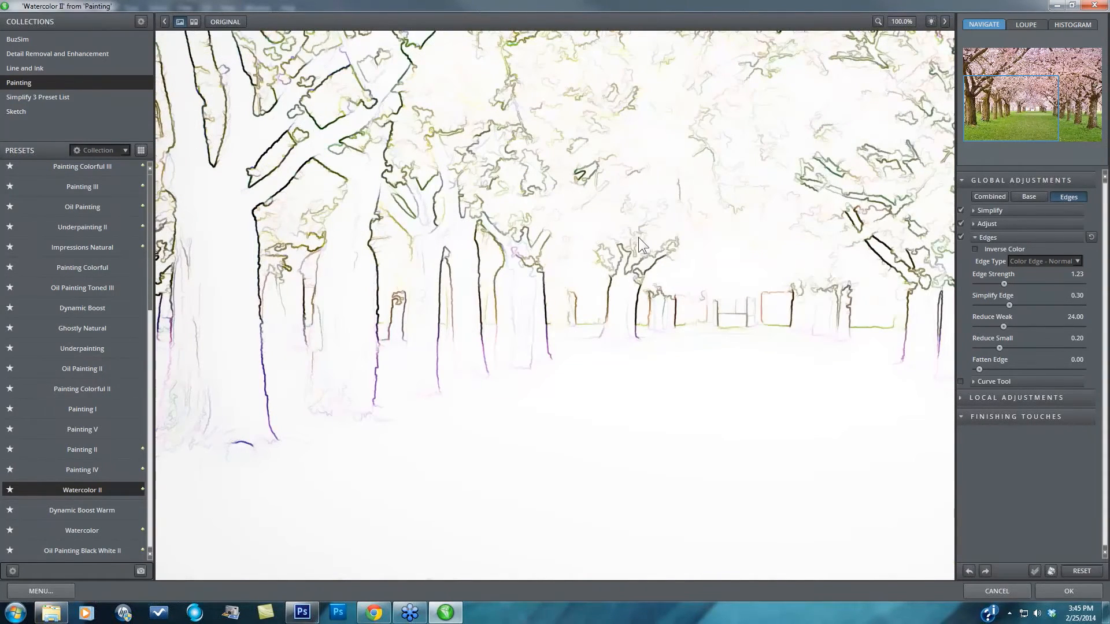
{"action": "left_click", "coordinate": [991, 197]}
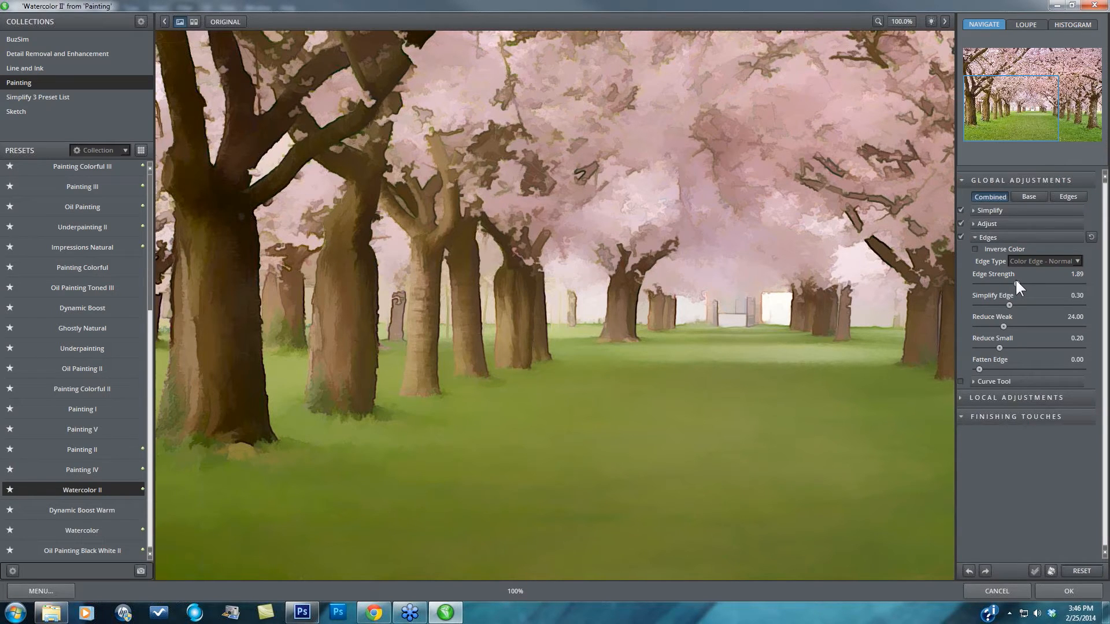
{"action": "left_click_drag", "start_coordinate": [1016, 281], "coordinate": [1014, 283]}
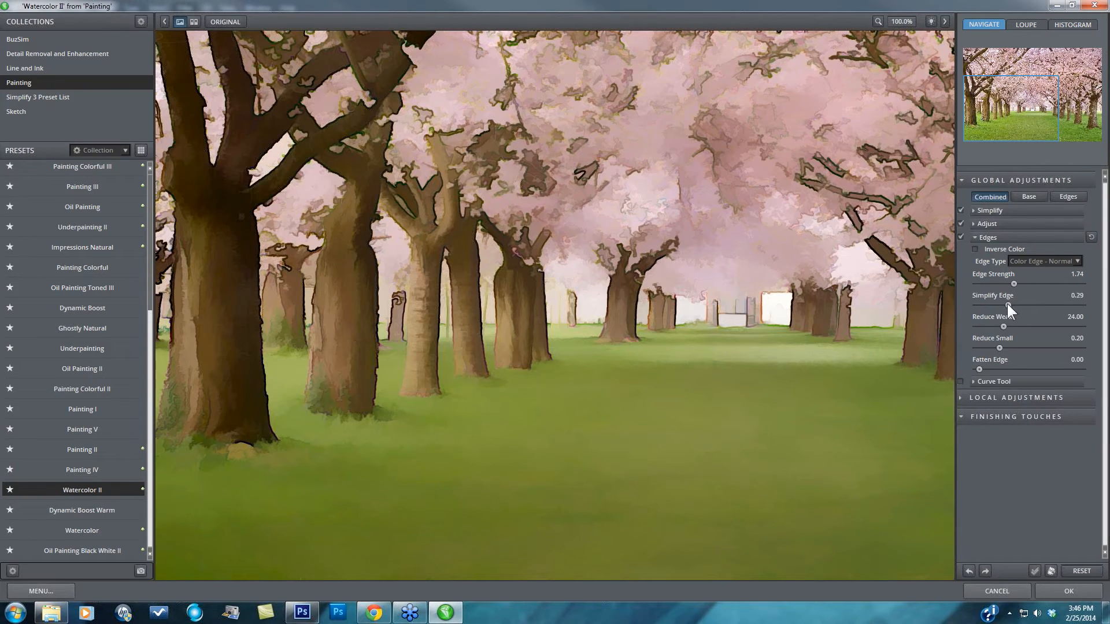
- Set Simplify Edge to 0.45, Reduce Weak to 21.71 and Reduce Small to 0.52 for the edges
{"action": "left_click_drag", "start_coordinate": [1008, 305], "coordinate": [1027, 305]}
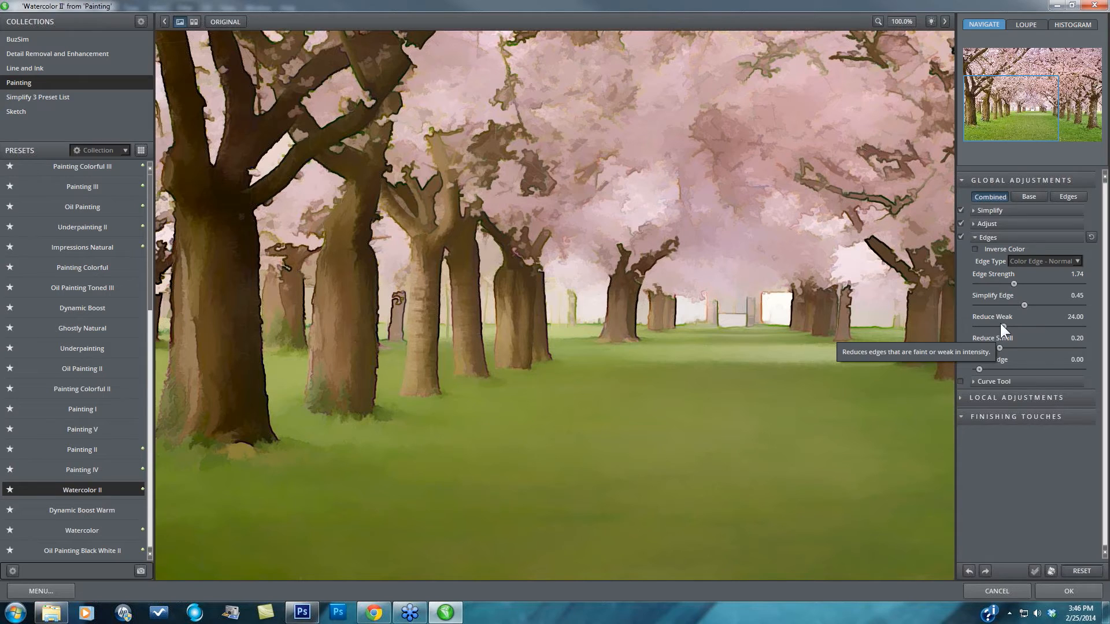
{"action": "left_click_drag", "start_coordinate": [1000, 326], "coordinate": [983, 326]}
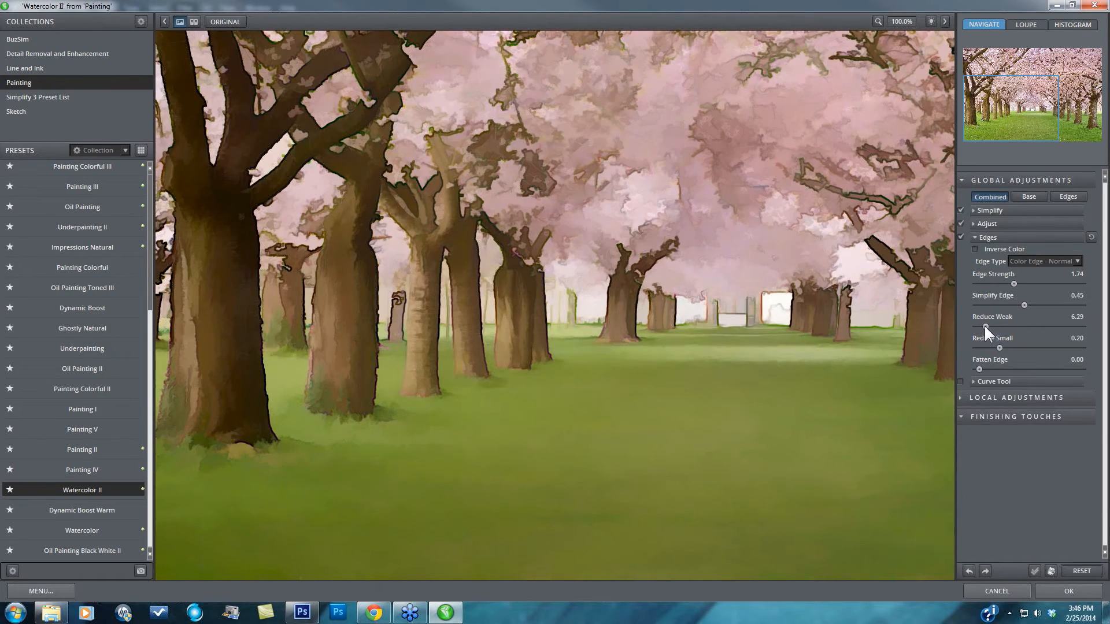
{"action": "left_click_drag", "start_coordinate": [983, 326], "coordinate": [1018, 327]}
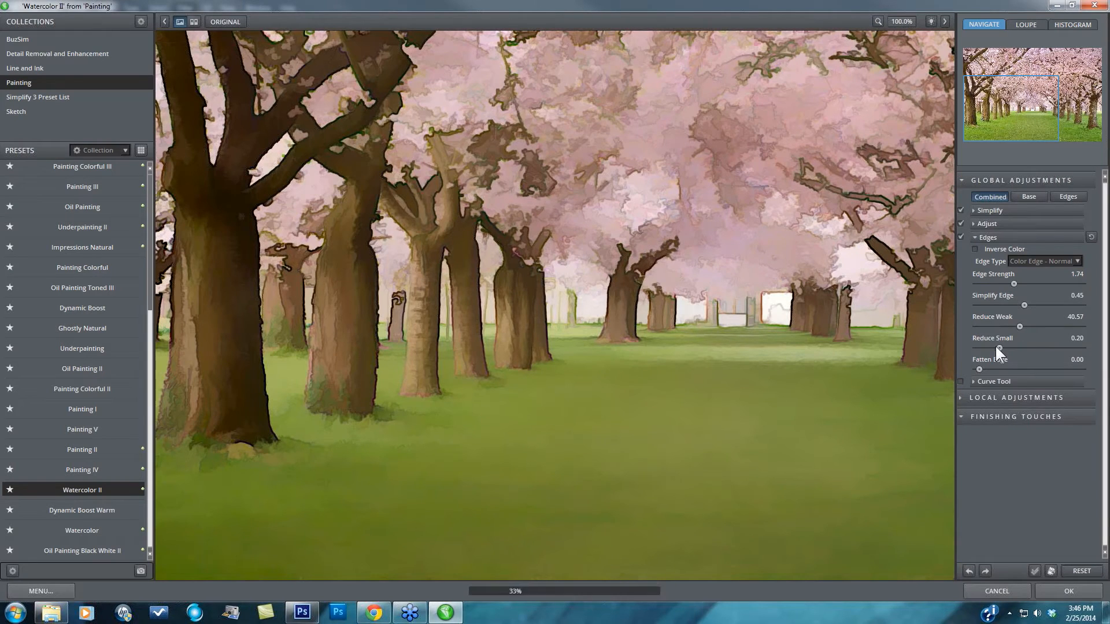
{"action": "left_click_drag", "start_coordinate": [995, 348], "coordinate": [1017, 347]}
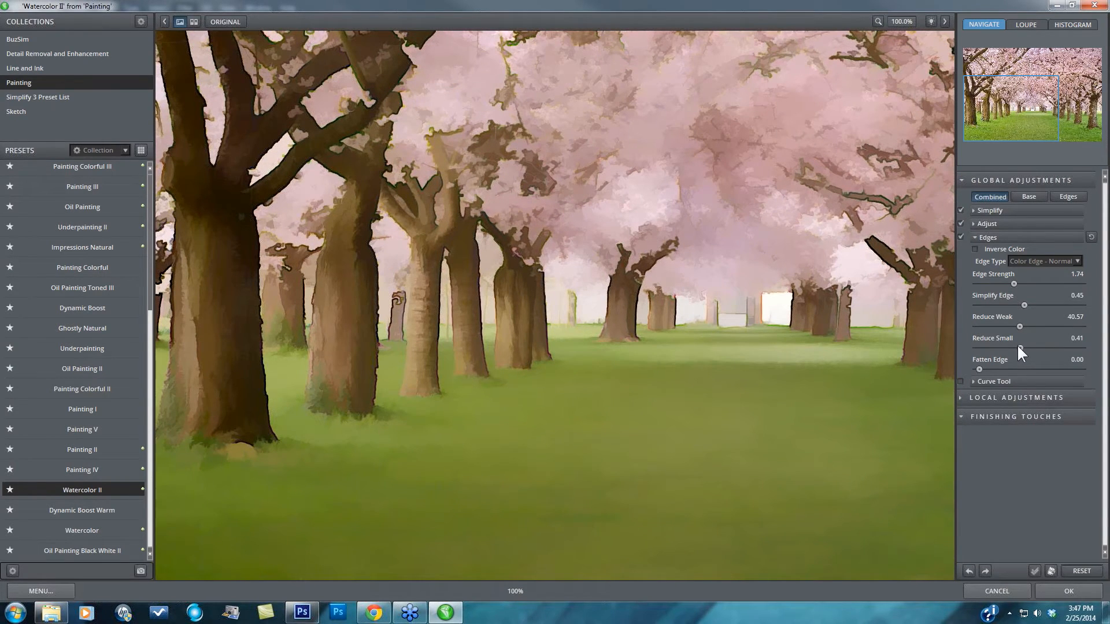
{"action": "left_click_drag", "start_coordinate": [1017, 346], "coordinate": [977, 348]}
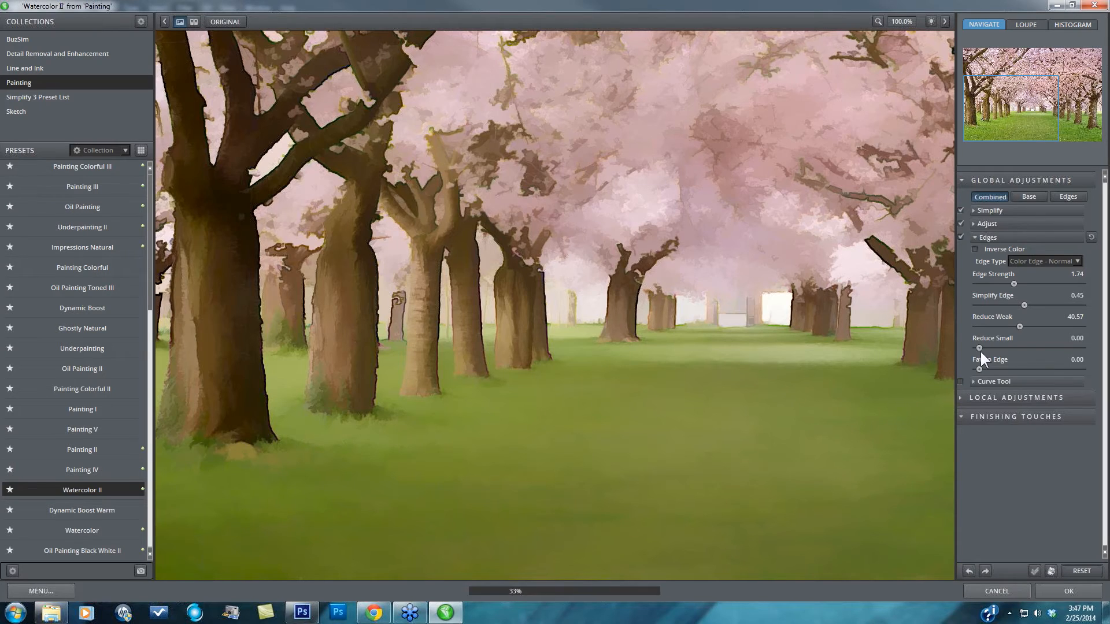
{"action": "left_click_drag", "start_coordinate": [981, 349], "coordinate": [1029, 349]}
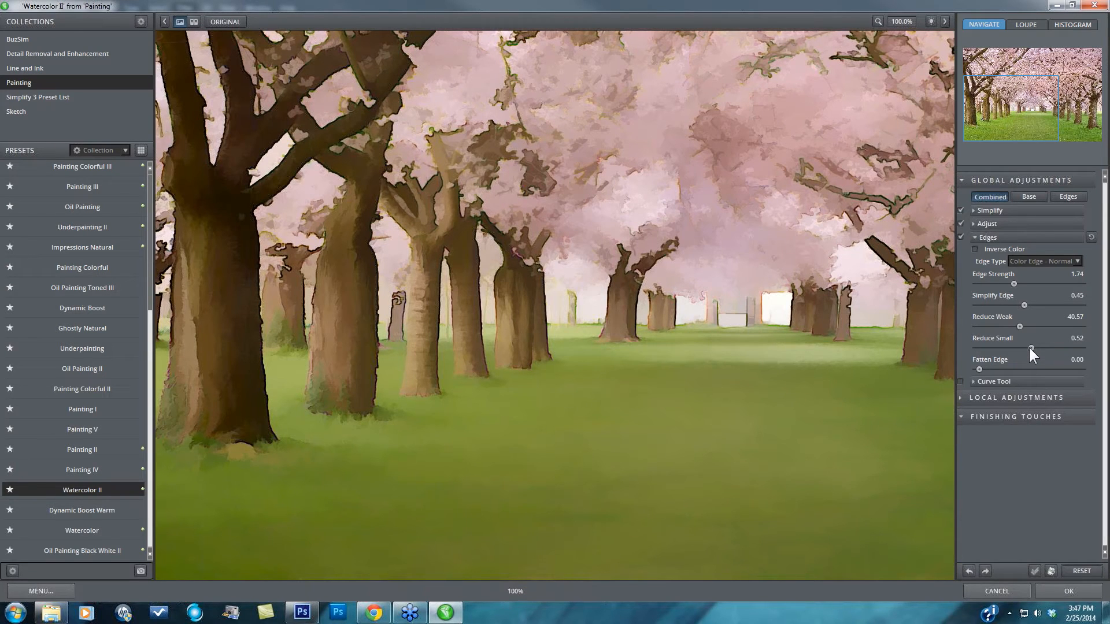
{"action": "left_click_drag", "start_coordinate": [1019, 327], "coordinate": [993, 325]}
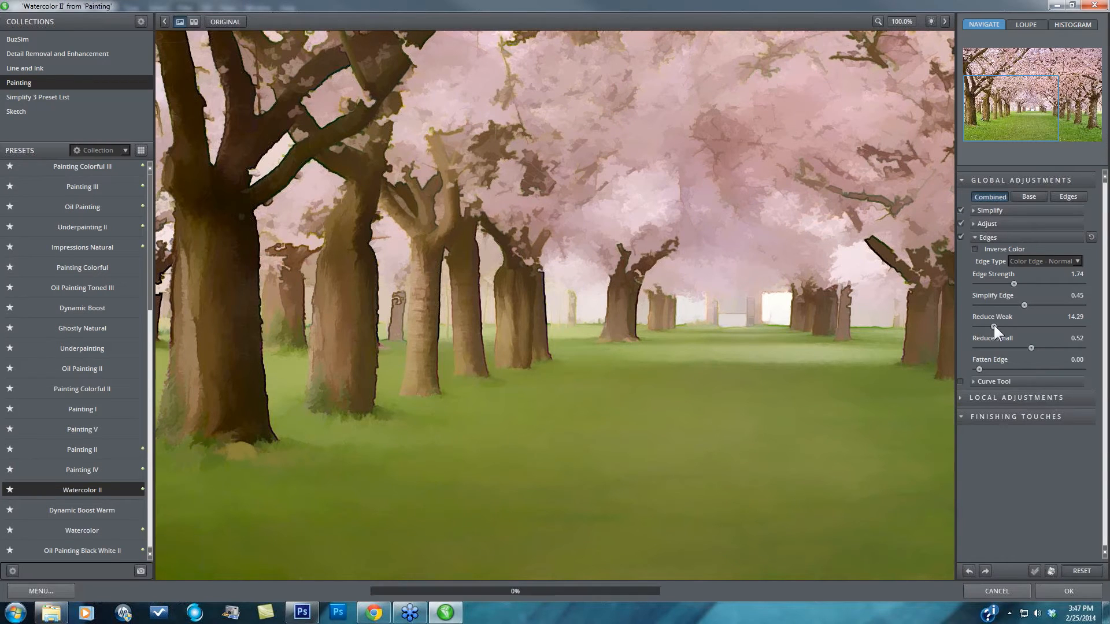
{"action": "left_click_drag", "start_coordinate": [993, 325], "coordinate": [1000, 326]}
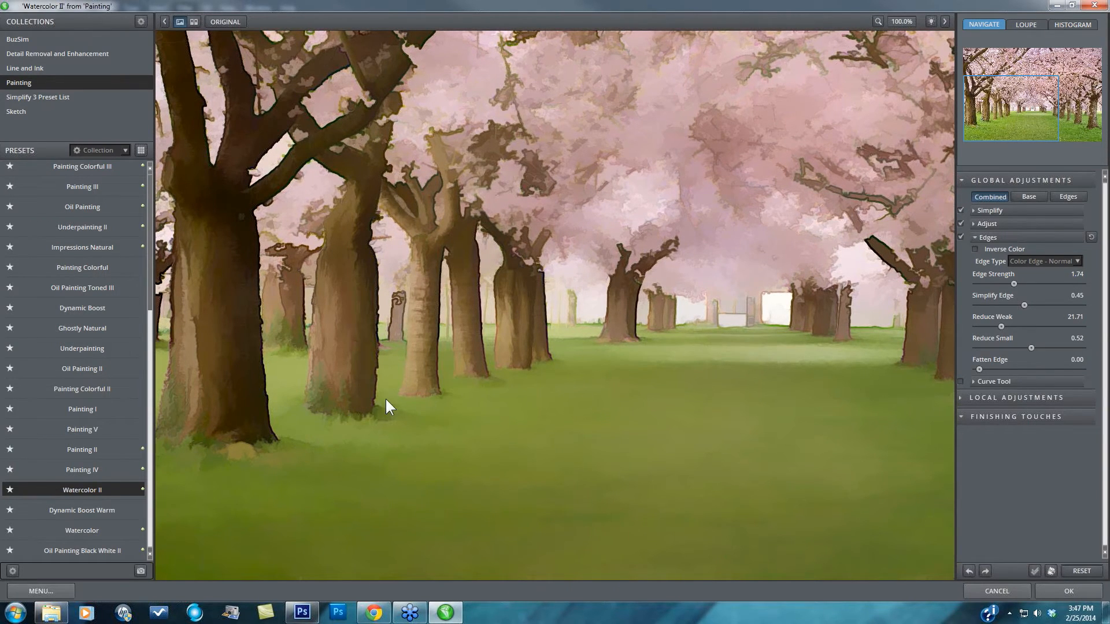
{"action": "left_click", "coordinate": [606, 493]}
- Preview only the edges, change the Edge Type to Mono Edge - Normal and raise the Edge Strength to 5.00
{"action": "left_click", "coordinate": [1064, 197]}
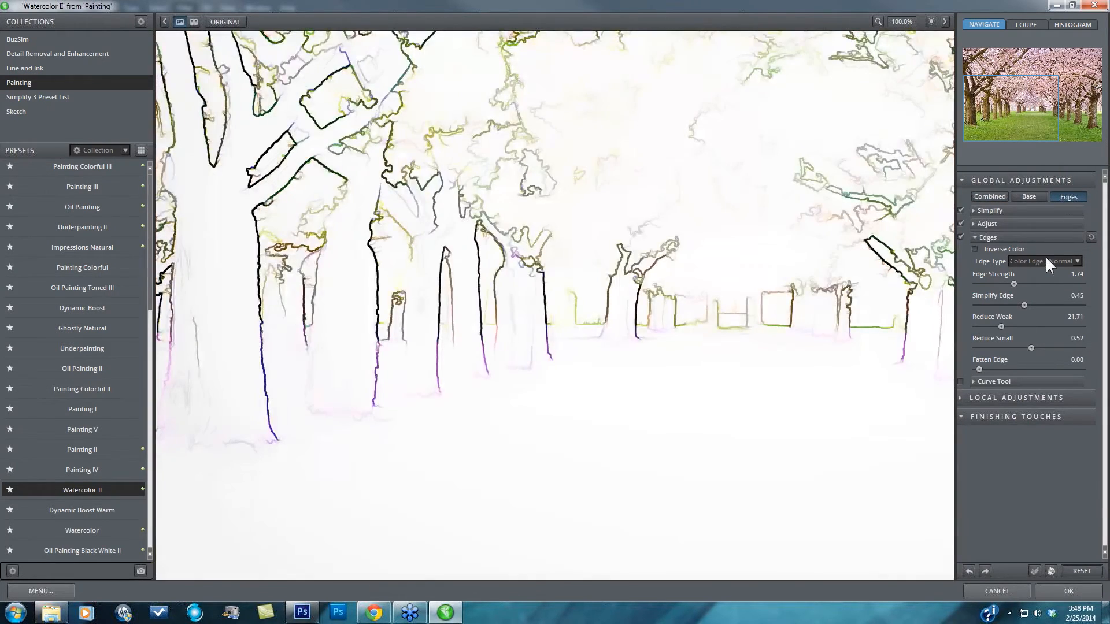
{"action": "left_click", "coordinate": [1045, 261]}
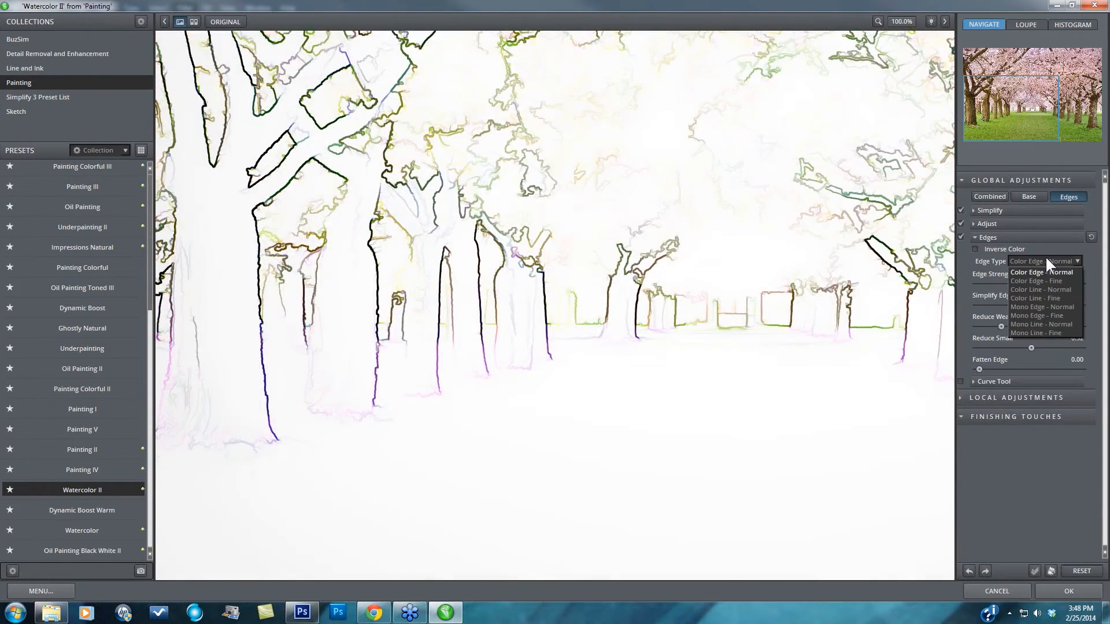
{"action": "left_click", "coordinate": [1045, 305]}
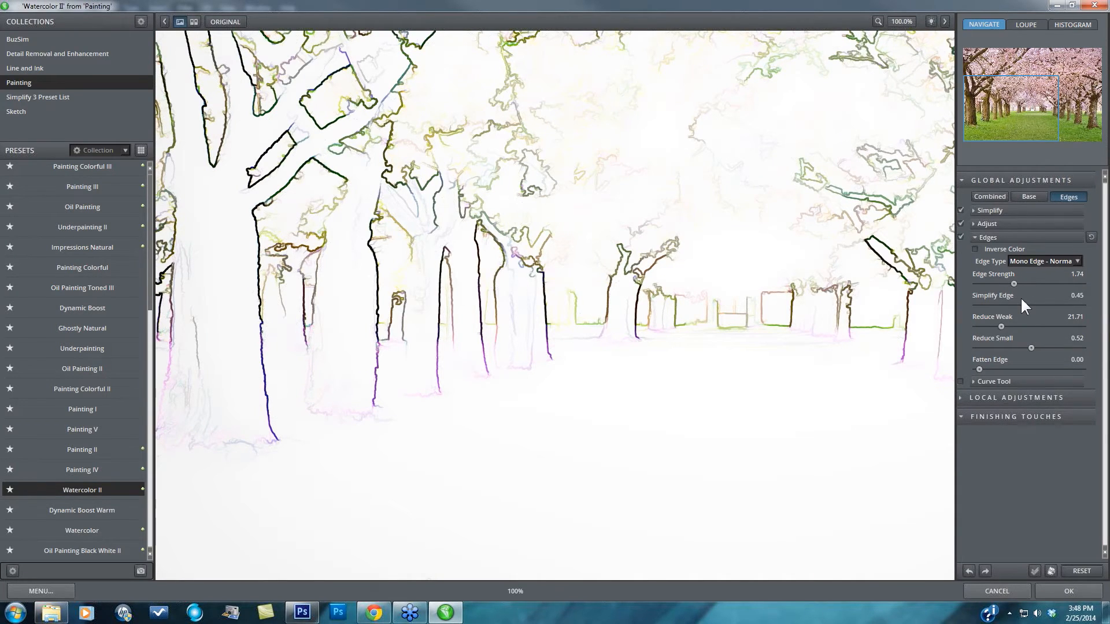
{"action": "left_click_drag", "start_coordinate": [1014, 284], "coordinate": [1078, 283]}
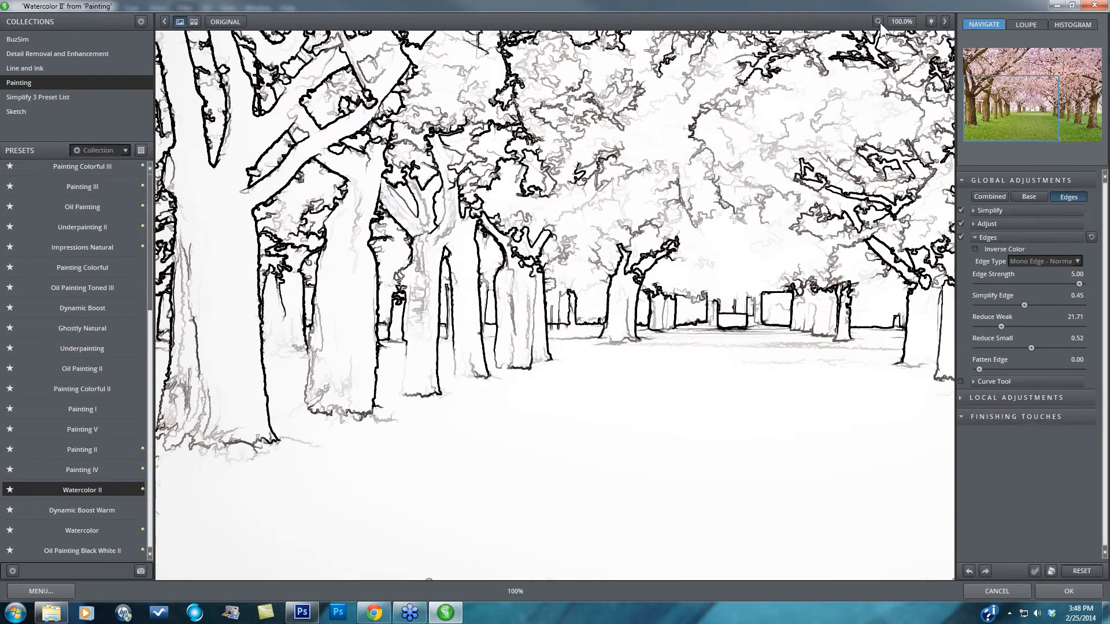
- Set Simplify Edge, Reduce Weak and Reduce Small to 0.00 and compare the whole image with the original
{"action": "scroll", "coordinate": [925, 182], "scroll_direction": "down", "scroll_amount": 1}
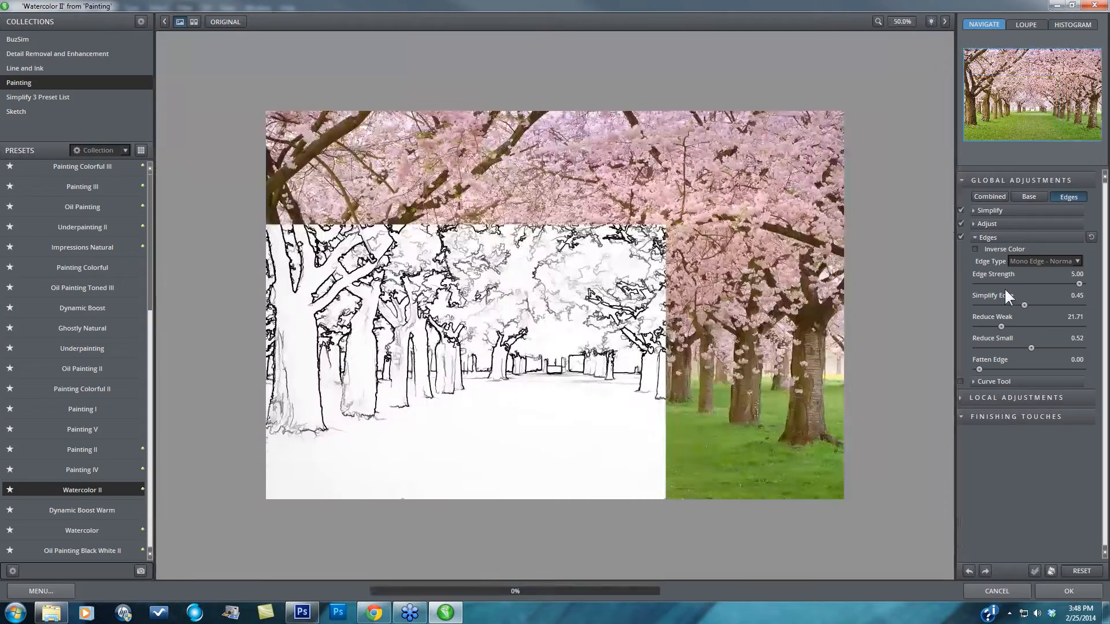
{"action": "left_click_drag", "start_coordinate": [1024, 306], "coordinate": [955, 320]}
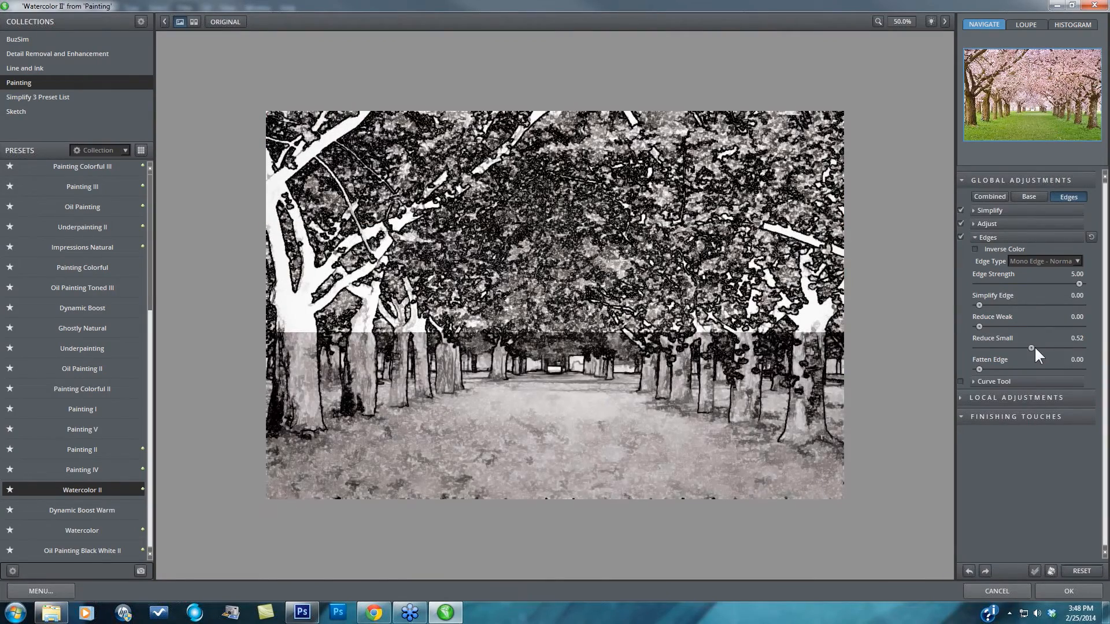
{"action": "left_click_drag", "start_coordinate": [1035, 347], "coordinate": [973, 341]}
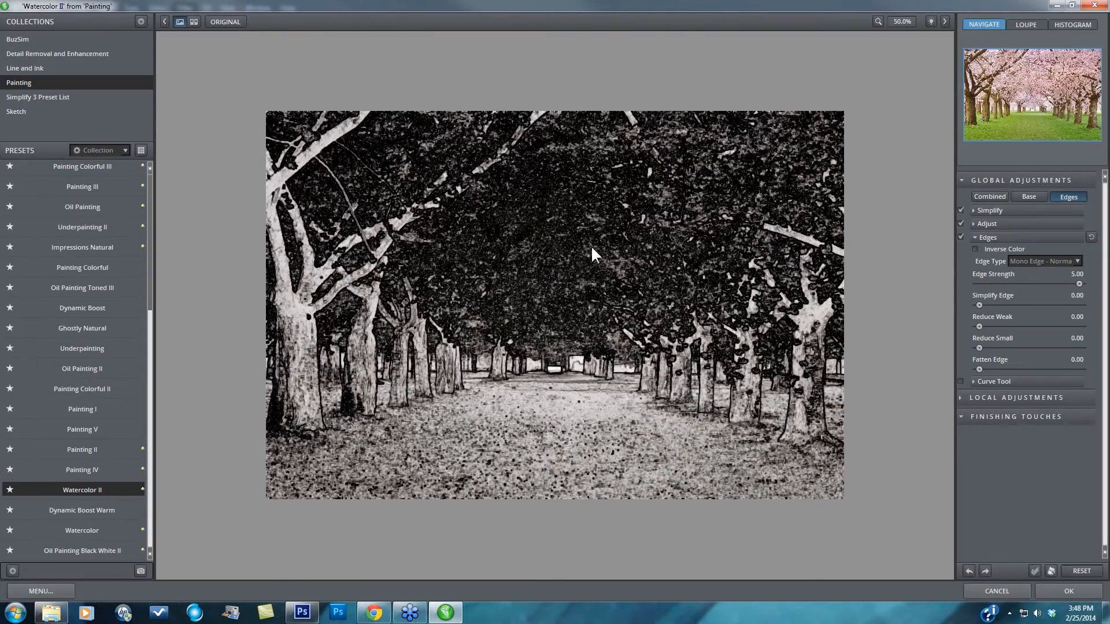
{"action": "left_click_drag", "start_coordinate": [696, 358], "coordinate": [696, 359]}
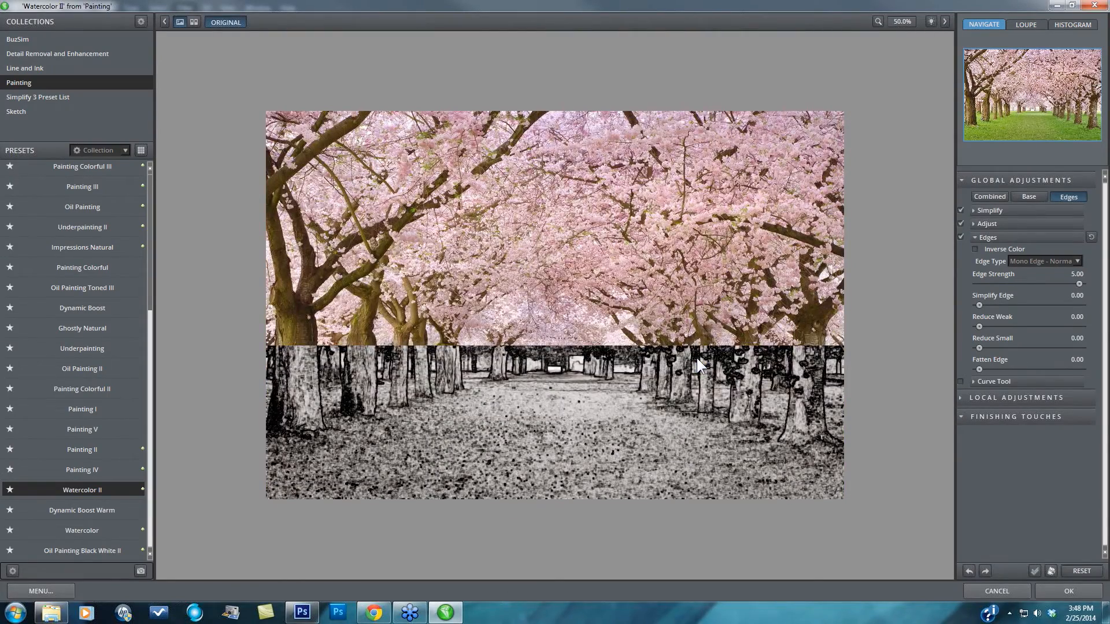
- Show the combined image and set Simplify Edge to 0.38, Reduce Weak to 15.43 and Reduce Small to 0.19
{"action": "left_click", "coordinate": [988, 197]}
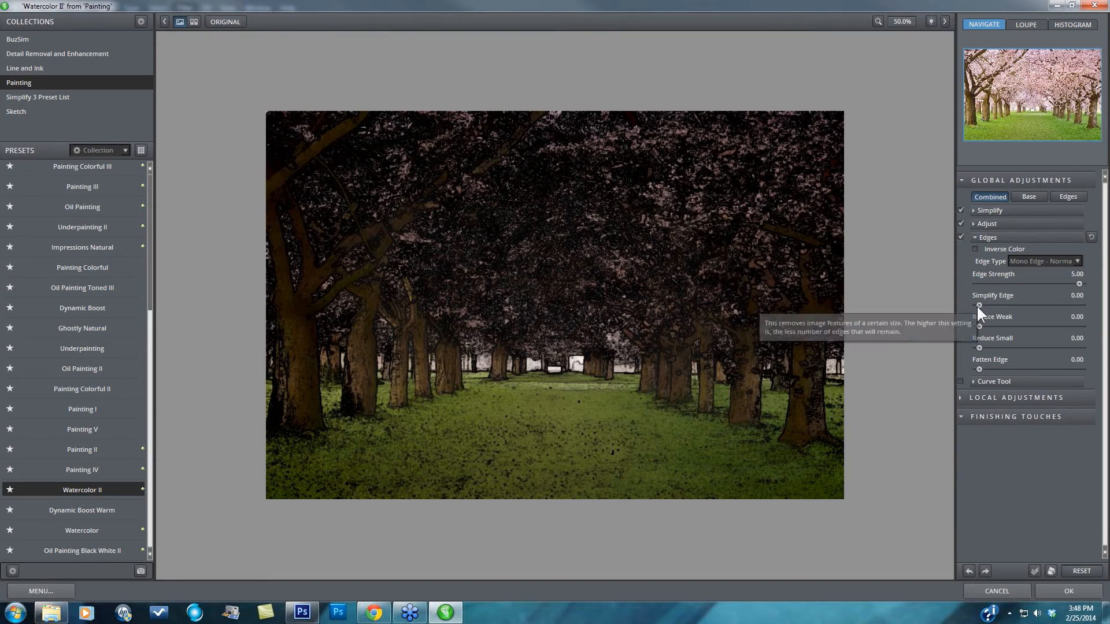
{"action": "left_click_drag", "start_coordinate": [978, 305], "coordinate": [994, 304]}
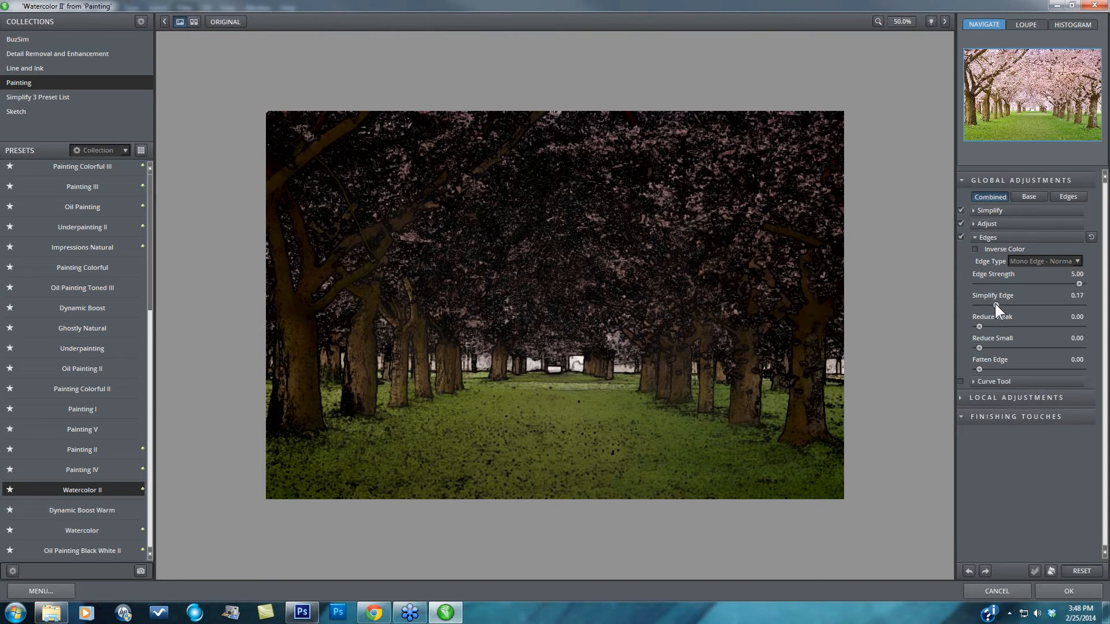
{"action": "left_click_drag", "start_coordinate": [994, 304], "coordinate": [1015, 304]}
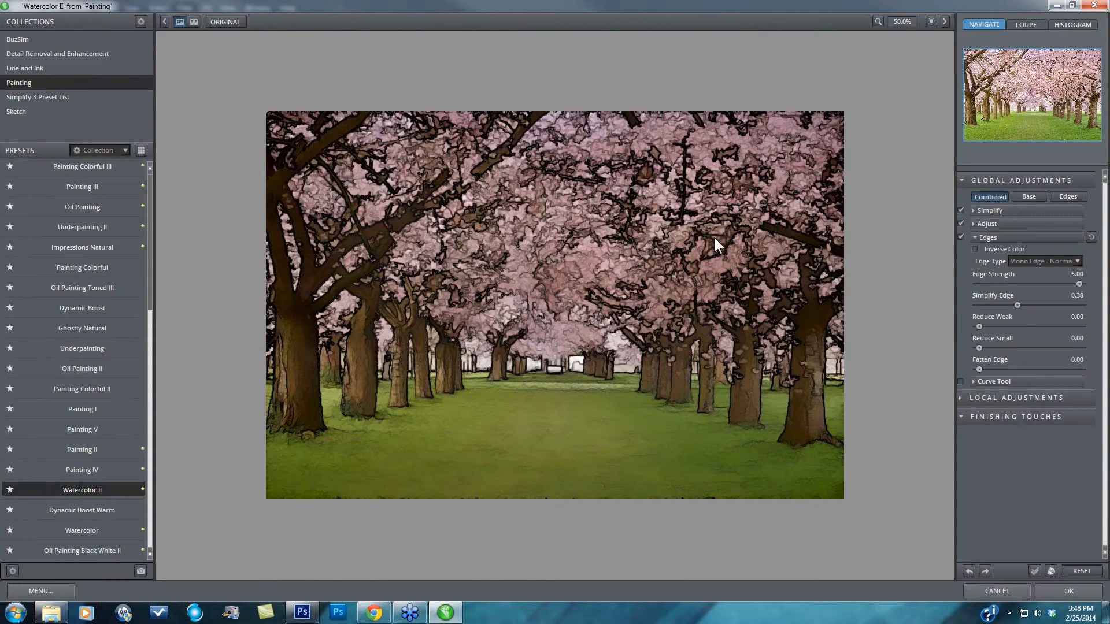
{"action": "left_click_drag", "start_coordinate": [979, 327], "coordinate": [987, 325]}
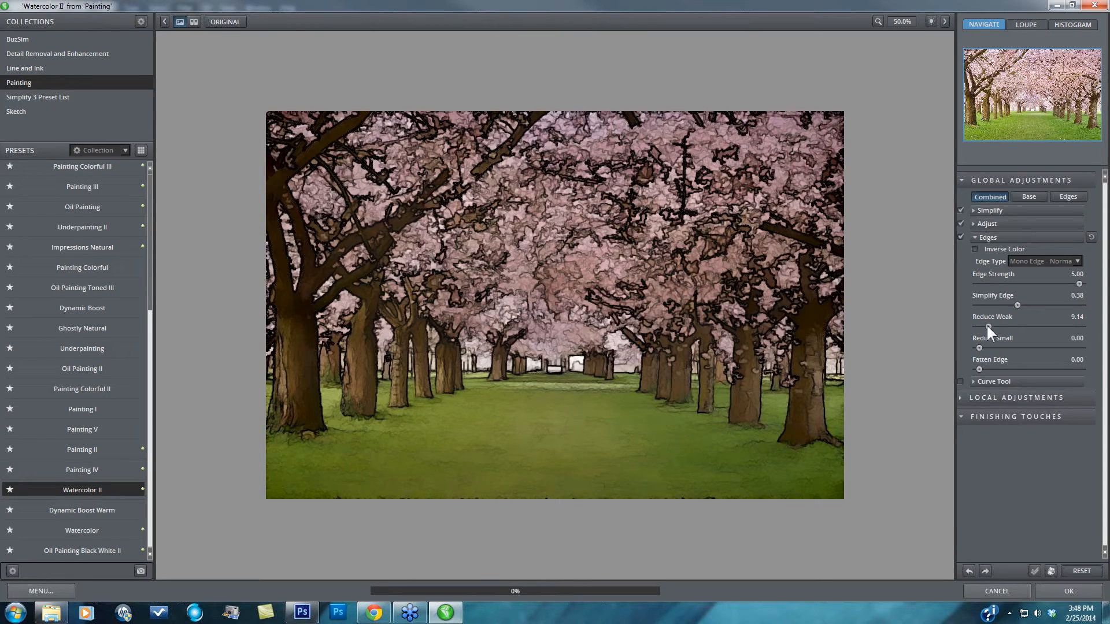
{"action": "left_click_drag", "start_coordinate": [987, 324], "coordinate": [993, 325]}
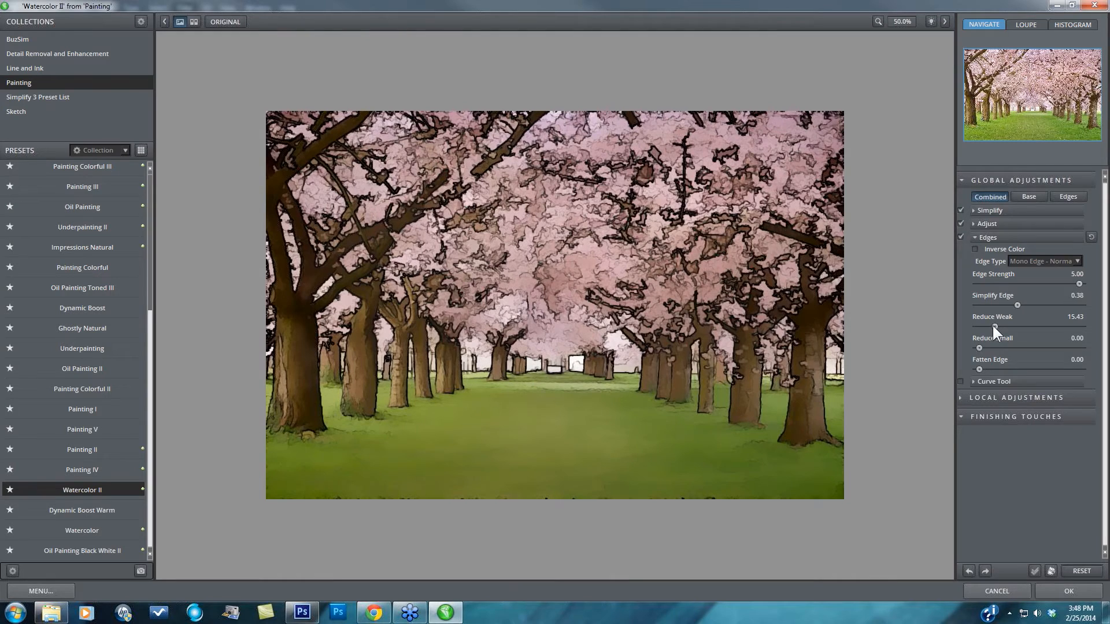
{"action": "left_click", "coordinate": [990, 347]}
{"action": "left_click_drag", "start_coordinate": [990, 347], "coordinate": [997, 346]}
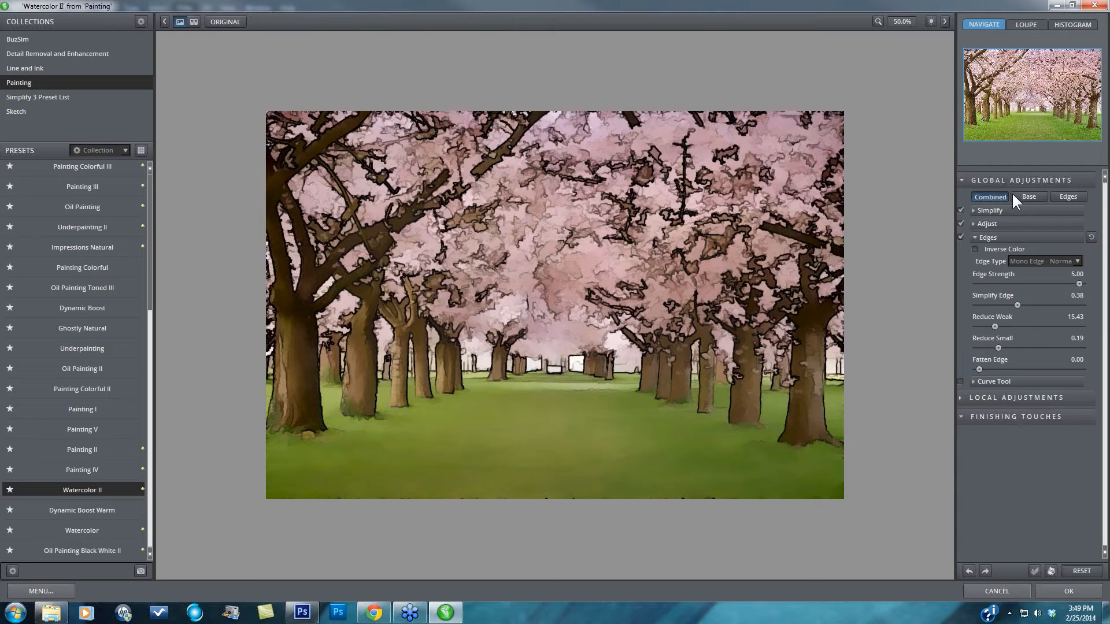
- Lower the global Adjust values to Contrast 0.66, Structure 0.30 and Structure Boost 0.81
{"action": "left_click", "coordinate": [975, 226]}
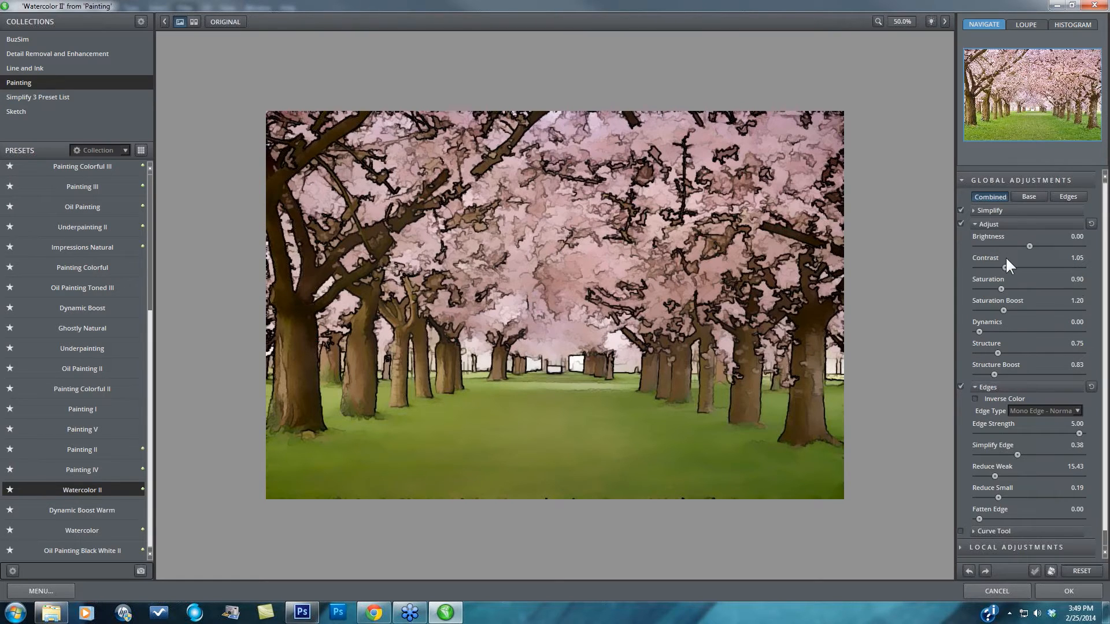
{"action": "left_click_drag", "start_coordinate": [1005, 267], "coordinate": [999, 267]}
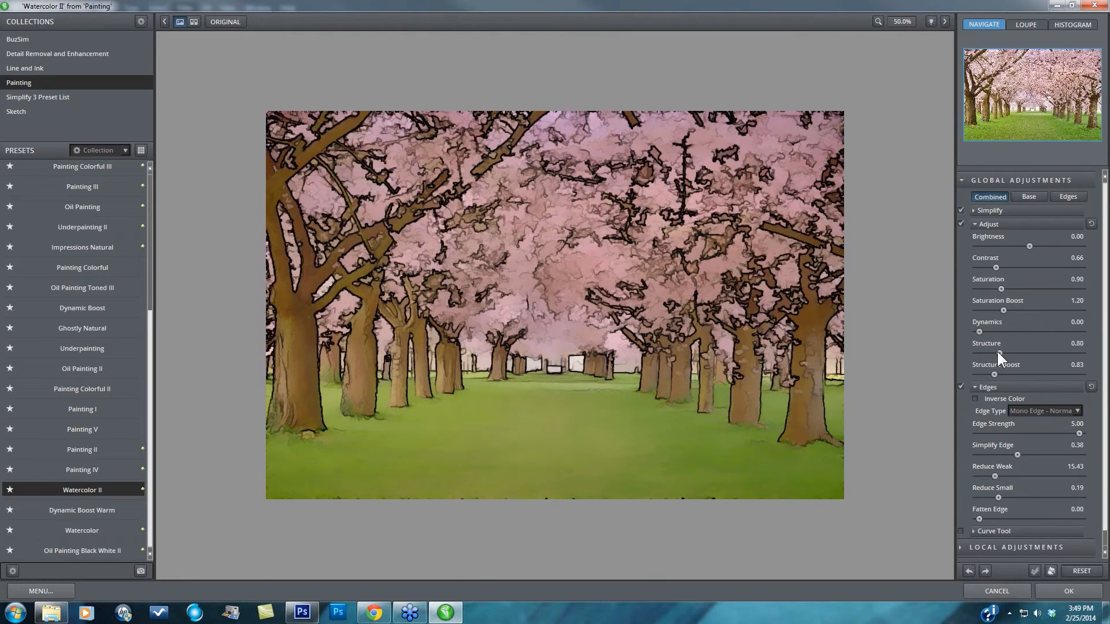
{"action": "left_click_drag", "start_coordinate": [985, 353], "coordinate": [975, 366]}
{"action": "left_click_drag", "start_coordinate": [979, 374], "coordinate": [985, 374]}
{"action": "left_click_drag", "start_coordinate": [982, 354], "coordinate": [986, 353]}
- Apply the Cartoon preset from the Line and Ink collection and compare its edges-only preview with the combined image
{"action": "left_click", "coordinate": [44, 67]}
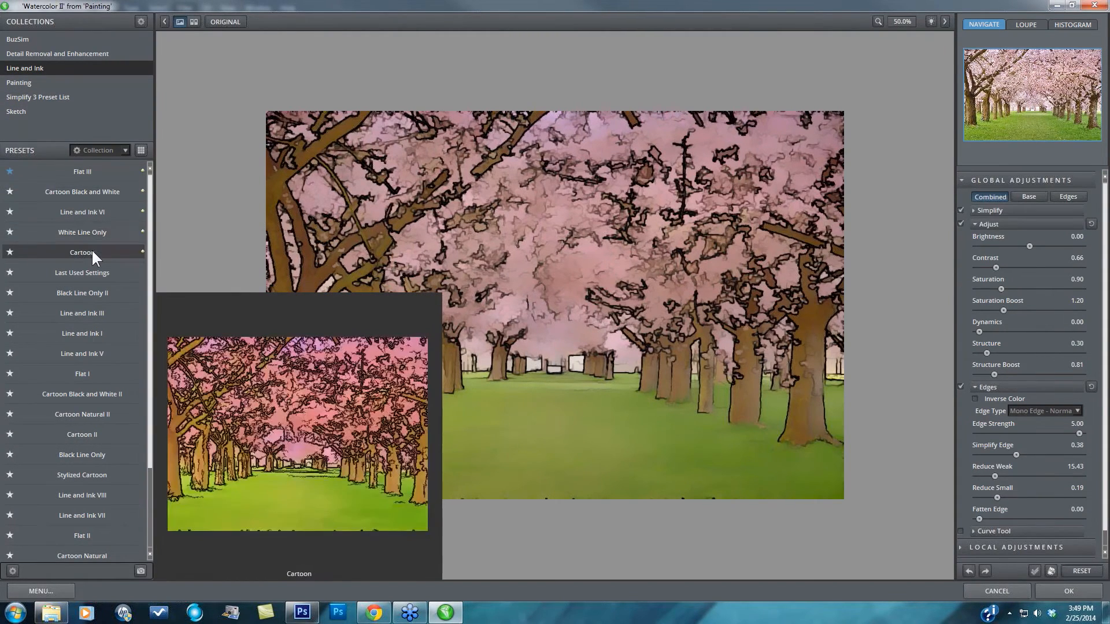
{"action": "left_click", "coordinate": [96, 251]}
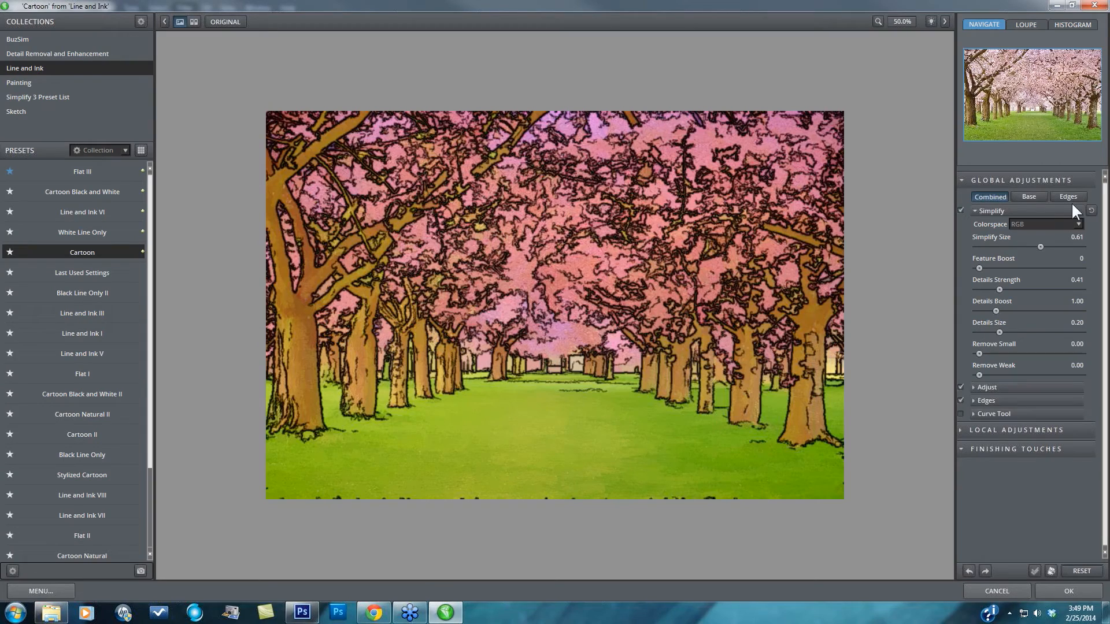
{"action": "left_click", "coordinate": [1068, 196]}
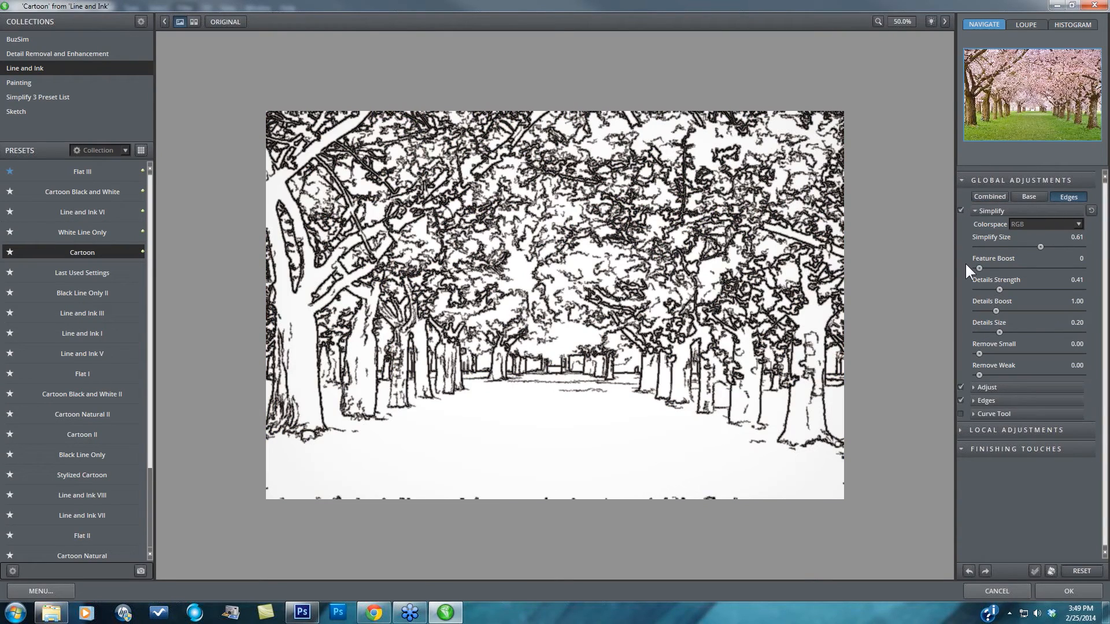
{"action": "left_click", "coordinate": [985, 197]}
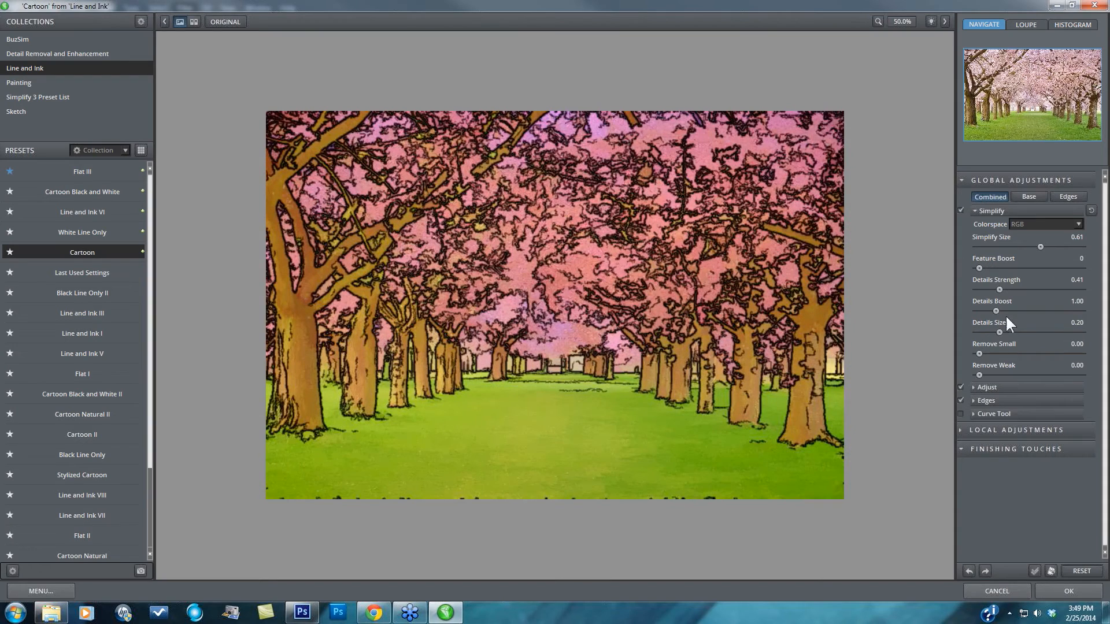
- Refine the Cartoon outlines by setting Simplify Edge to 0.45, Reduce Weak to 33.71 and Fatten Edge to 0.51
{"action": "left_click", "coordinate": [976, 402]}
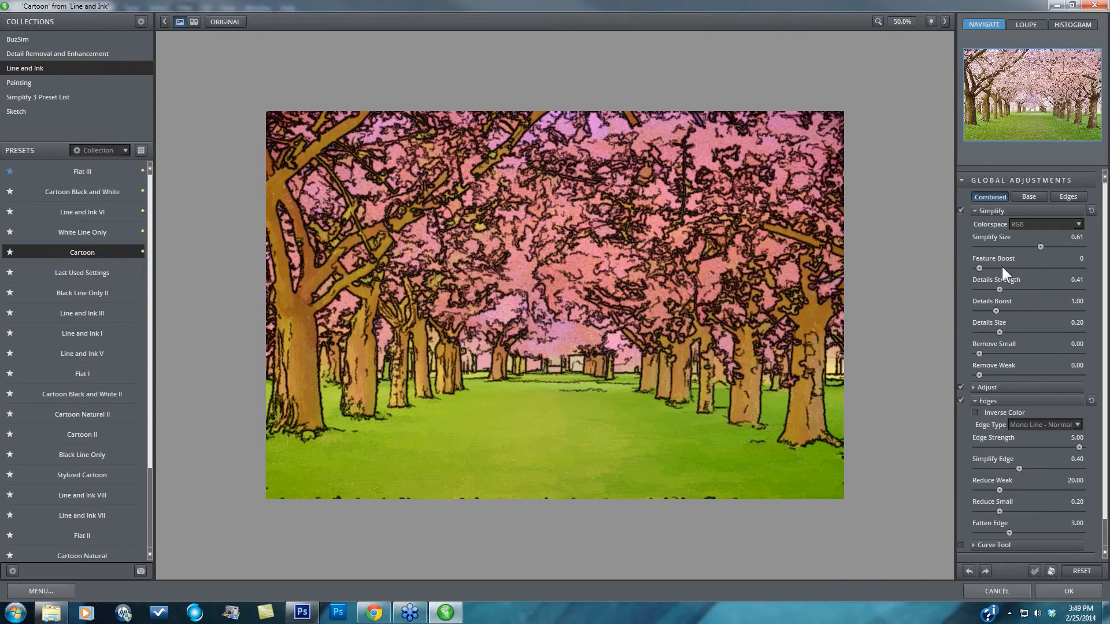
{"action": "left_click", "coordinate": [1024, 468]}
{"action": "left_click_drag", "start_coordinate": [999, 490], "coordinate": [1016, 490]}
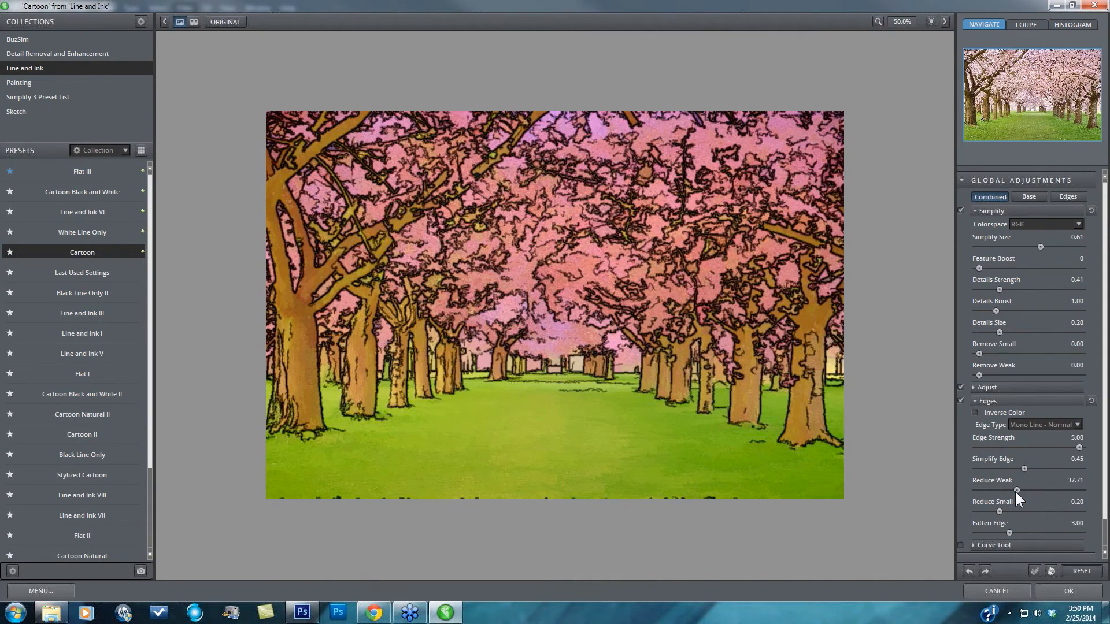
{"action": "left_click_drag", "start_coordinate": [1016, 490], "coordinate": [1003, 490]}
{"action": "left_click_drag", "start_coordinate": [1009, 532], "coordinate": [984, 532]}
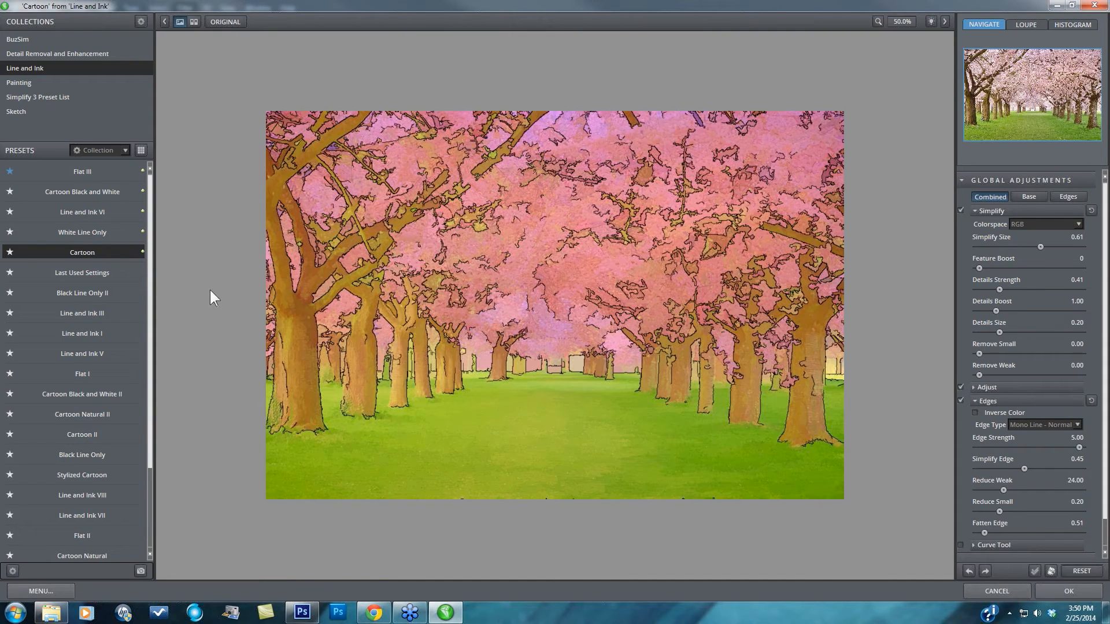
- Apply the Cartoon Natural II preset and preview only its edges
{"action": "mouse_move", "coordinate": [125, 406]}
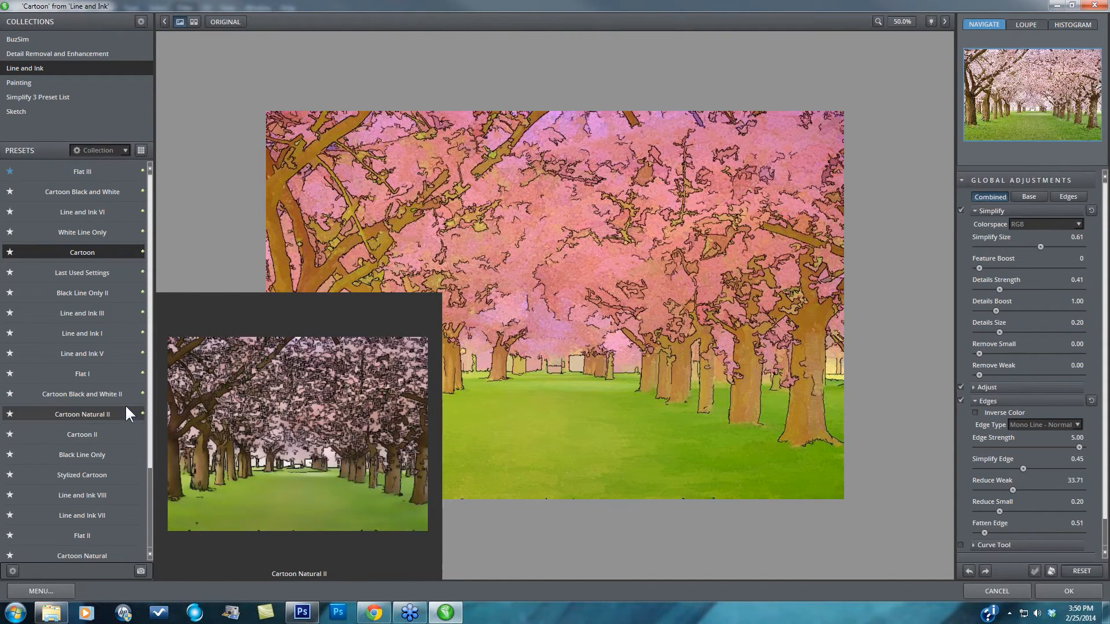
{"action": "left_click", "coordinate": [129, 410]}
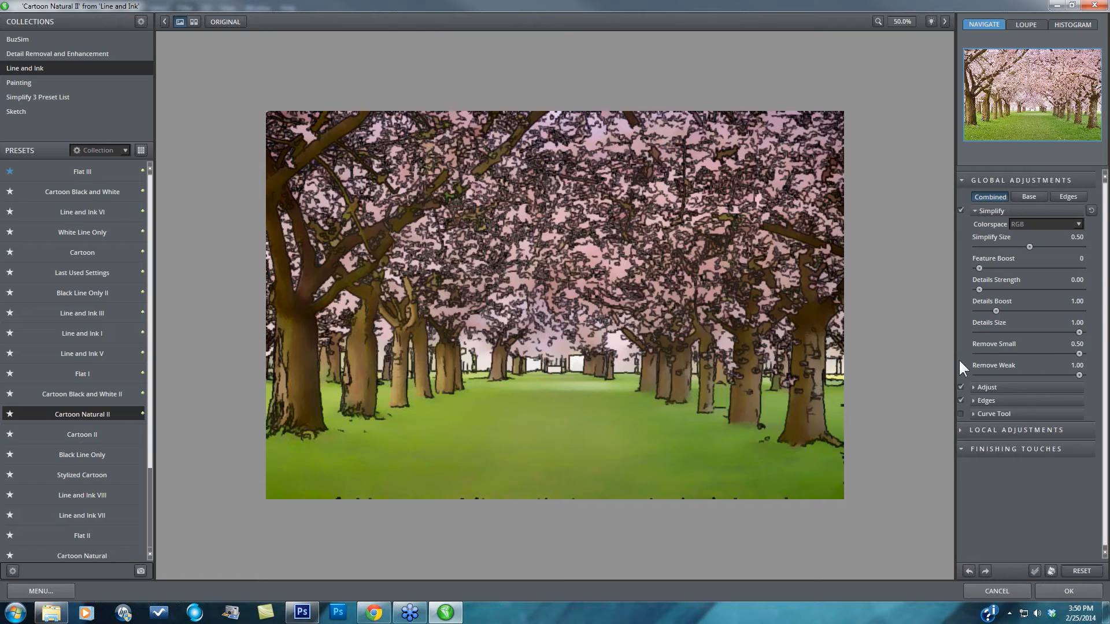
{"action": "left_click", "coordinate": [1067, 196]}
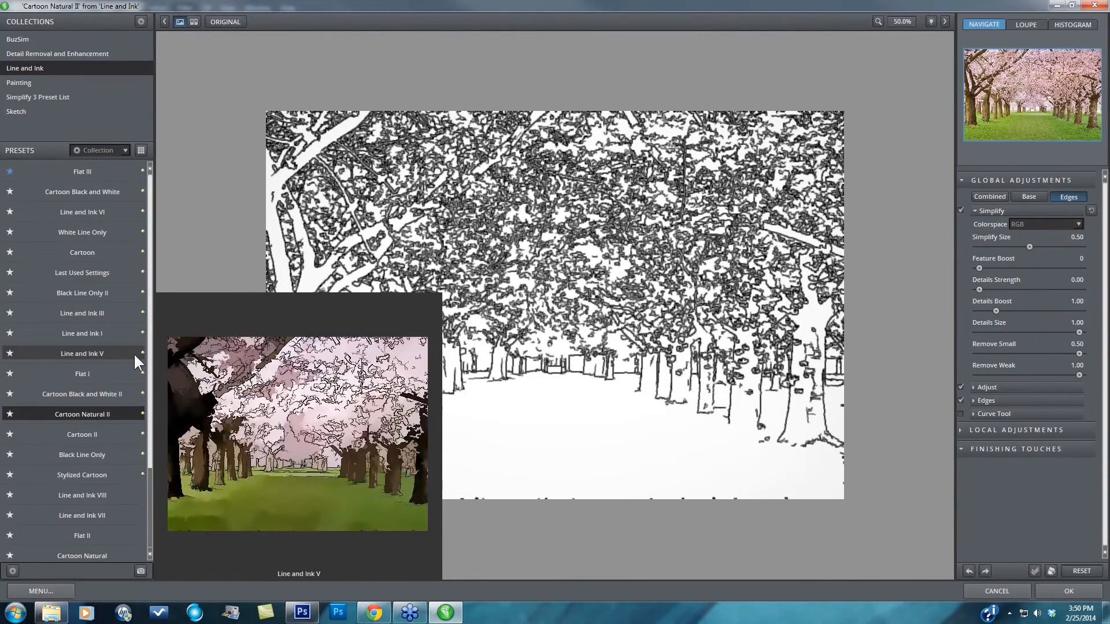
{"action": "scroll", "coordinate": [148, 393], "scroll_direction": "down", "scroll_amount": 5}
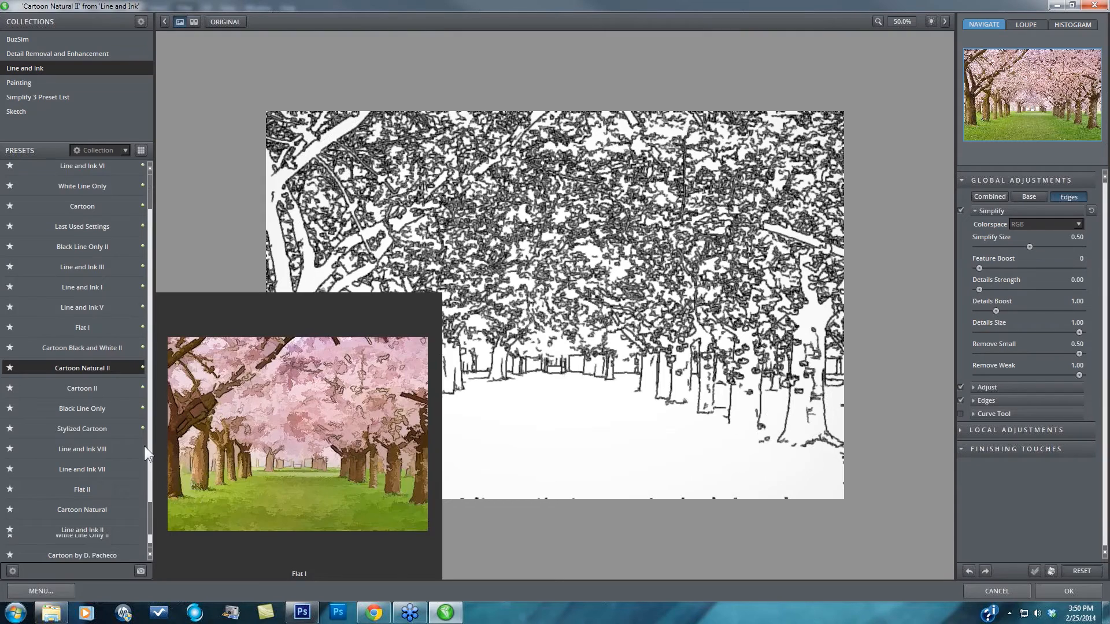
- Try the Colored Pencil Hard II, Pencil Light II, Crayon Sketch II and Wood Carving presets from the Sketch collection
{"action": "left_click", "coordinate": [25, 112]}
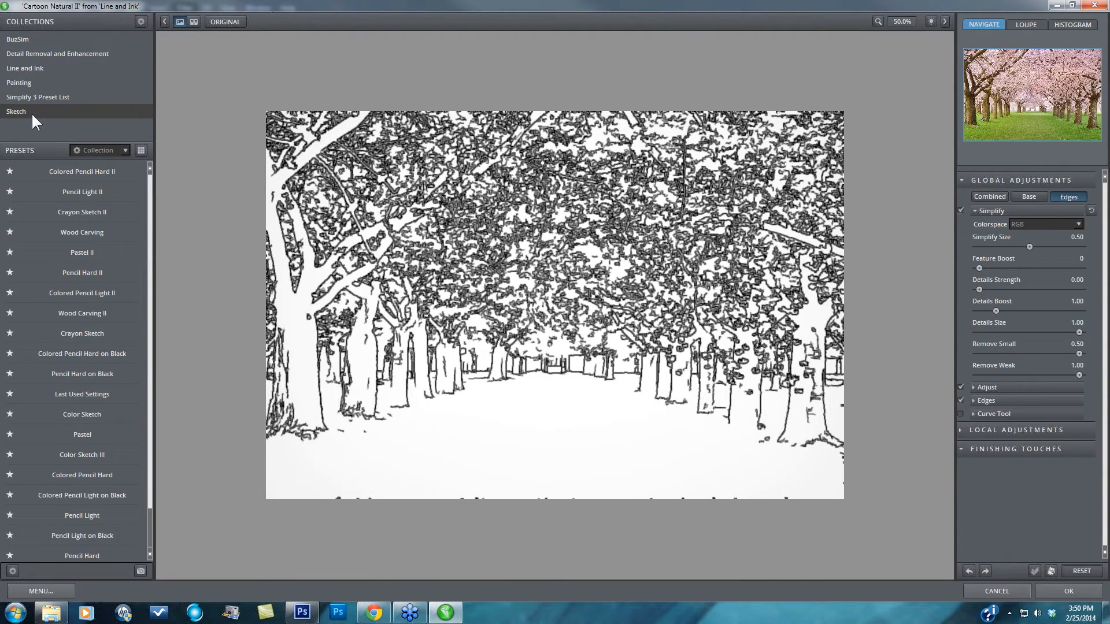
{"action": "mouse_move", "coordinate": [74, 169]}
{"action": "left_click", "coordinate": [74, 168]}
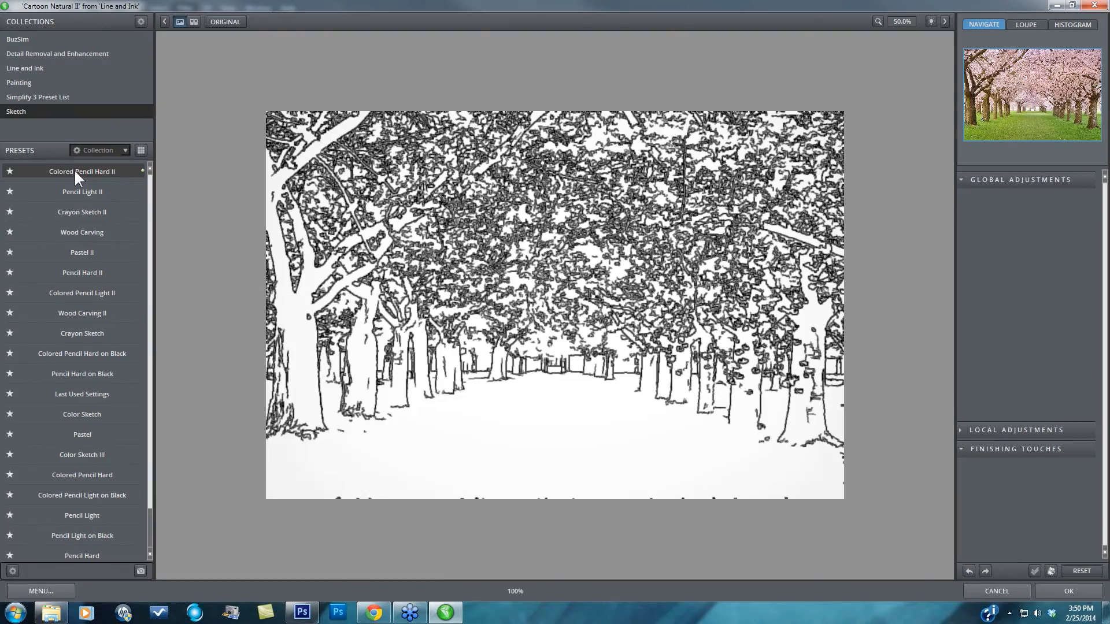
{"action": "left_click", "coordinate": [74, 192]}
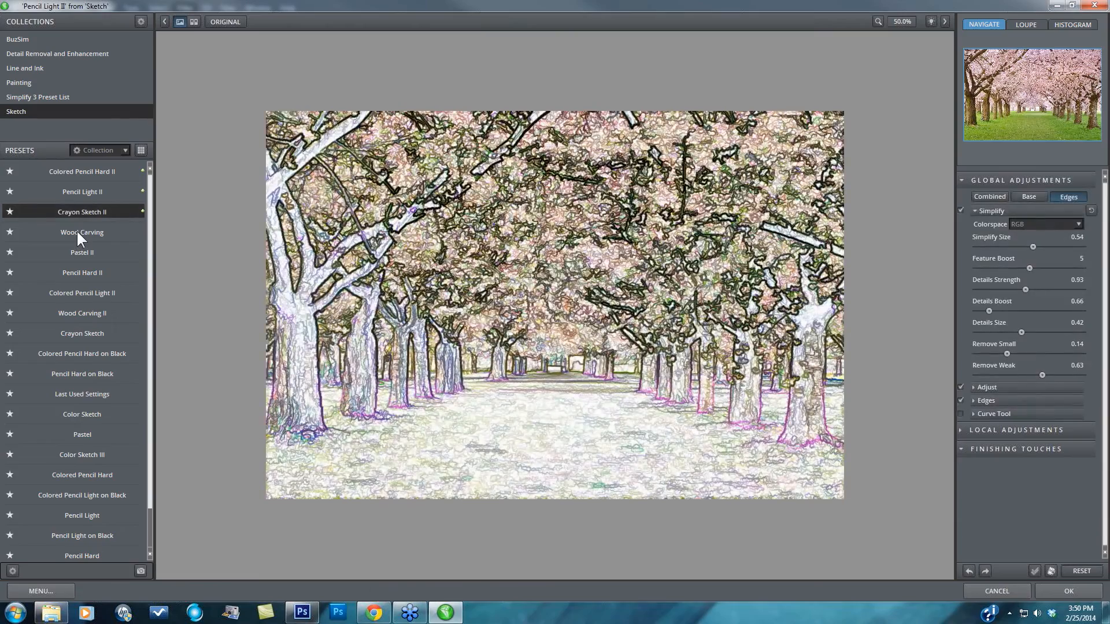
{"action": "mouse_move", "coordinate": [77, 230]}
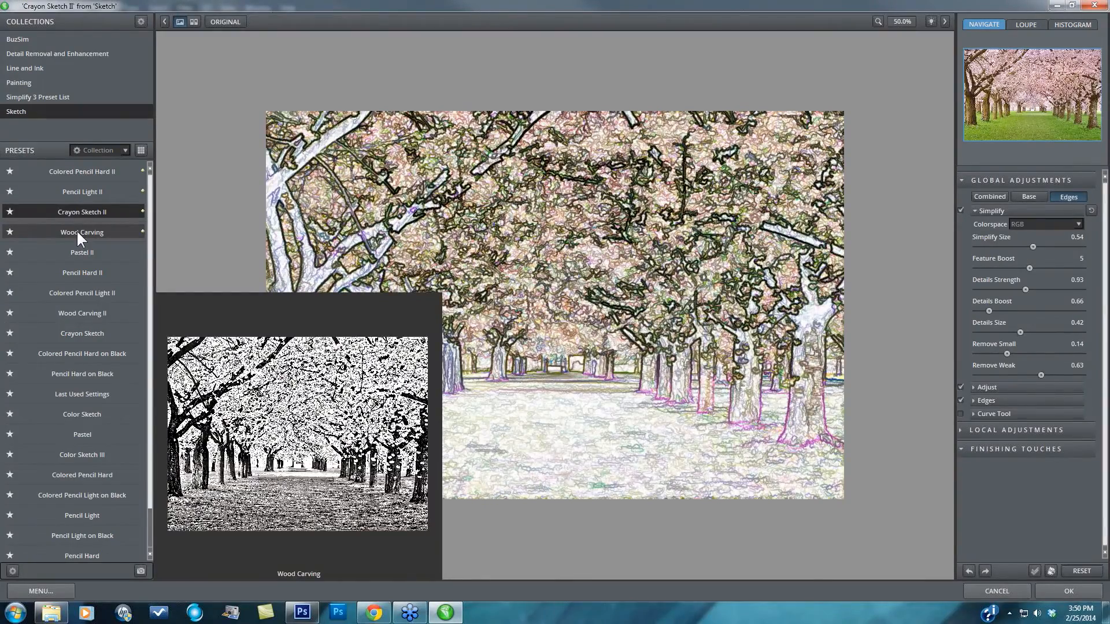
{"action": "left_click", "coordinate": [76, 230]}
- Apply the Pencil Hard sketch preset and preview only its edges
{"action": "mouse_move", "coordinate": [92, 373]}
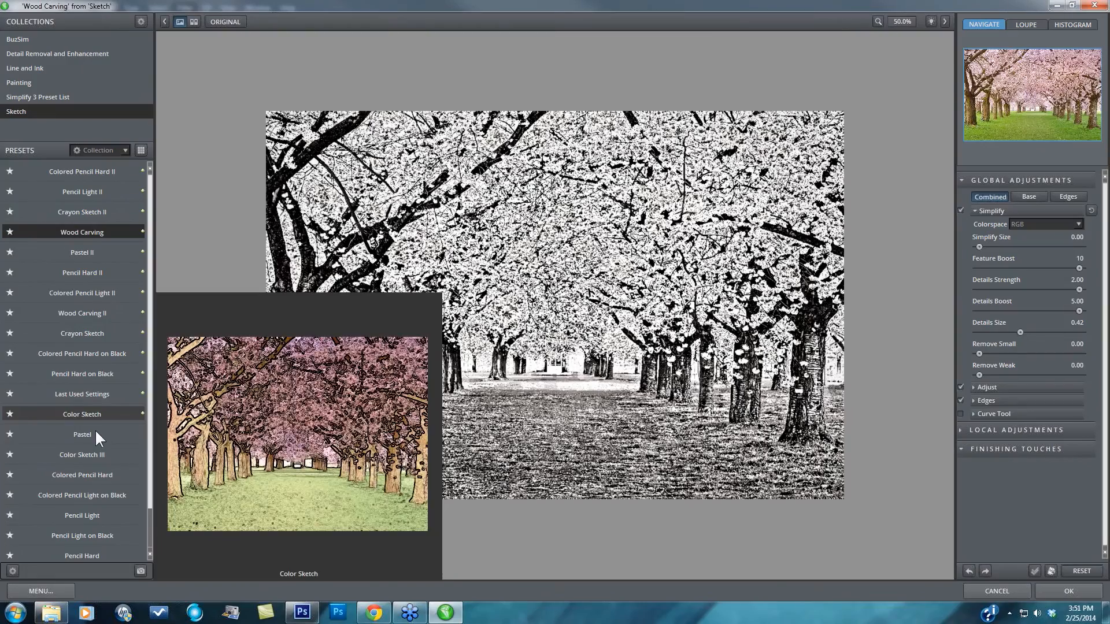
{"action": "scroll", "coordinate": [98, 474], "scroll_direction": "down", "scroll_amount": 1}
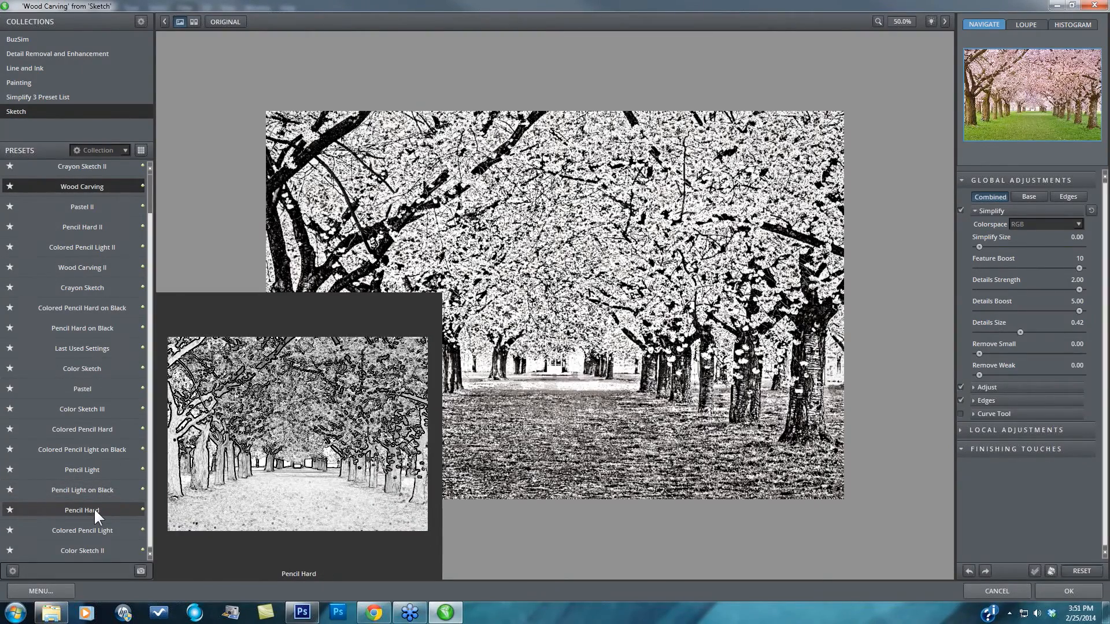
{"action": "left_click", "coordinate": [94, 508]}
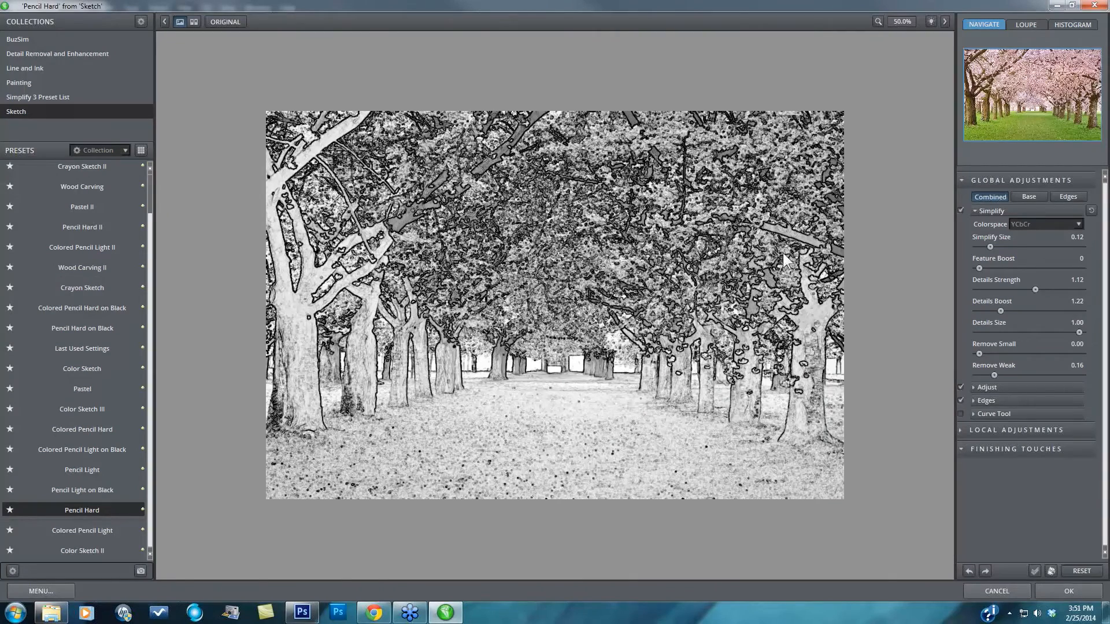
{"action": "left_click", "coordinate": [1066, 196]}
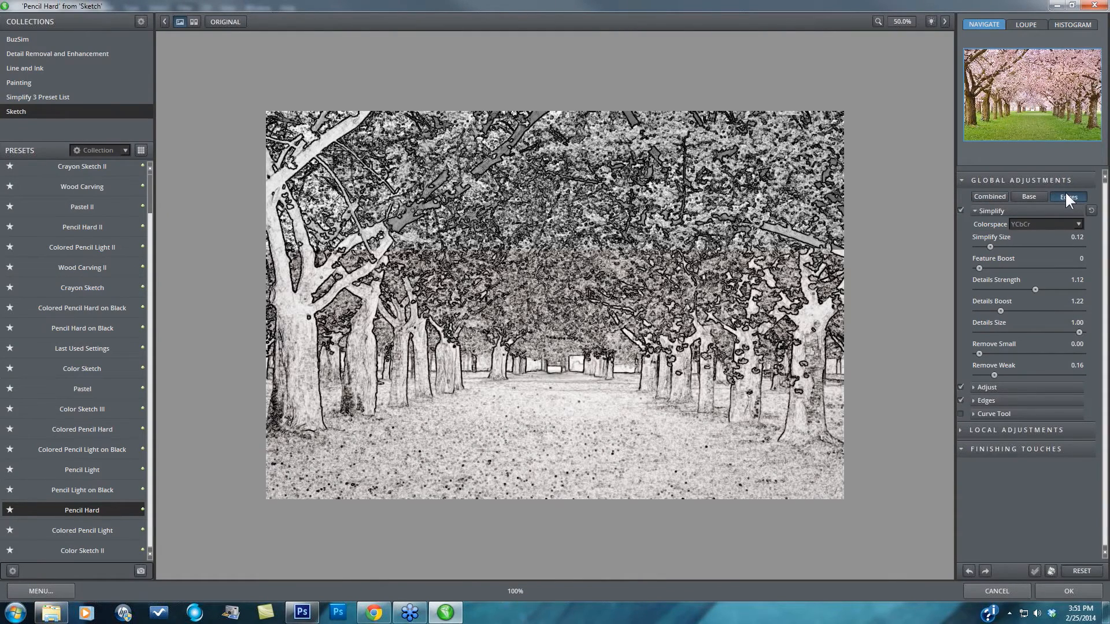
- Set Edge Strength to 3.37, Simplify Edge to 0.30, Reduce Weak to 22.29 and Reduce Small to 0.30 for the pencil edges
{"action": "left_click", "coordinate": [978, 399]}
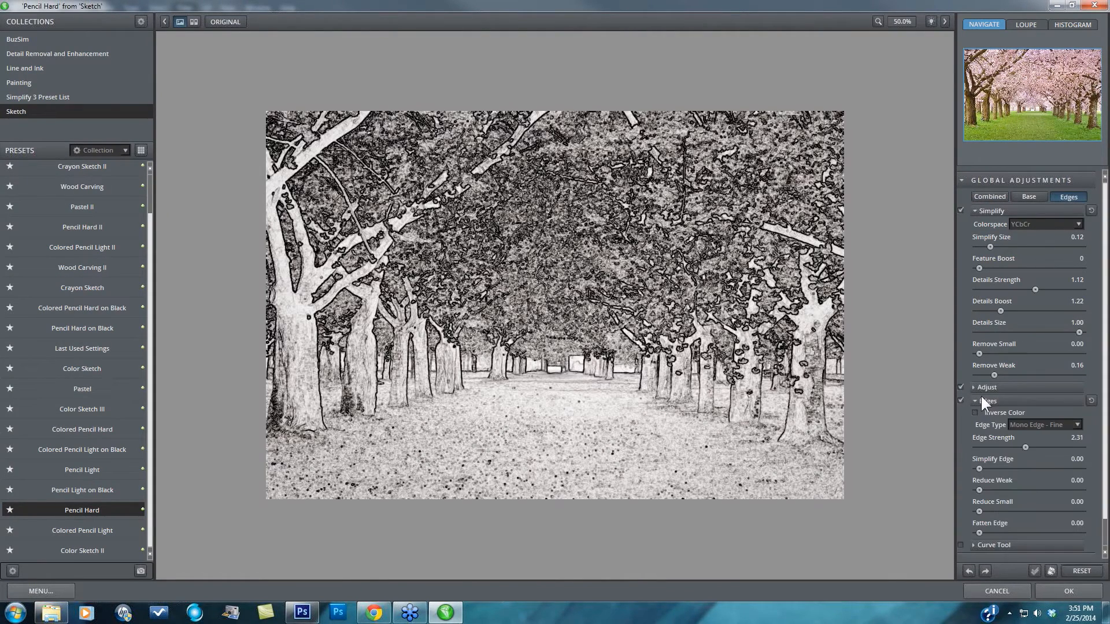
{"action": "mouse_move", "coordinate": [995, 467]}
{"action": "left_mouse_down"}
{"action": "mouse_move", "coordinate": [1046, 445]}
{"action": "mouse_move", "coordinate": [996, 473]}
{"action": "left_mouse_up"}
{"action": "left_click", "coordinate": [996, 473]}
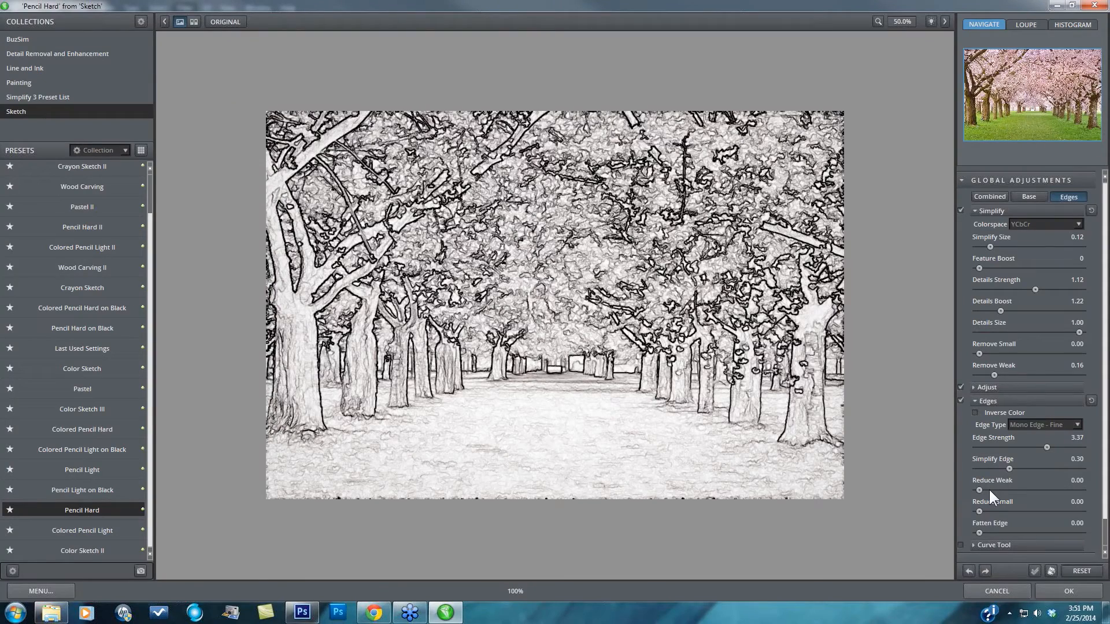
{"action": "left_click", "coordinate": [990, 490]}
{"action": "left_click", "coordinate": [1000, 490]}
{"action": "left_click", "coordinate": [1007, 509]}
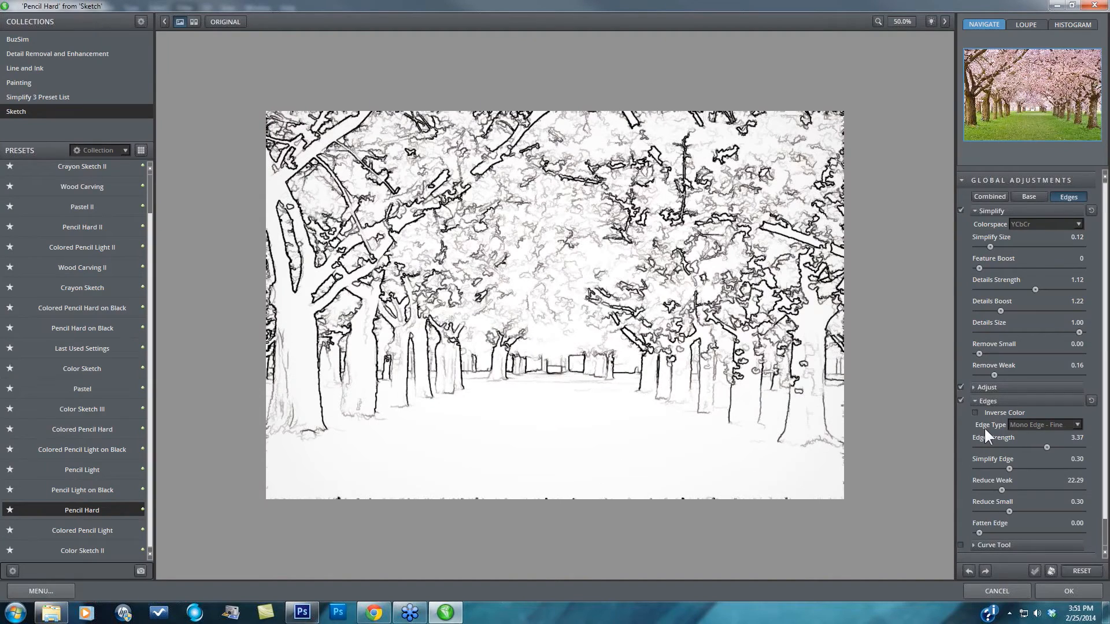
{"action": "left_click", "coordinate": [1014, 511]}
- Blend the original colors into the sketch with an Overall Transparency of 0.26 and apply the effect to the working image
{"action": "scroll", "coordinate": [1097, 358], "scroll_direction": "down", "scroll_amount": 1}
{"action": "left_click", "coordinate": [972, 548]}
{"action": "scroll", "coordinate": [1094, 442], "scroll_direction": "down", "scroll_amount": 8}
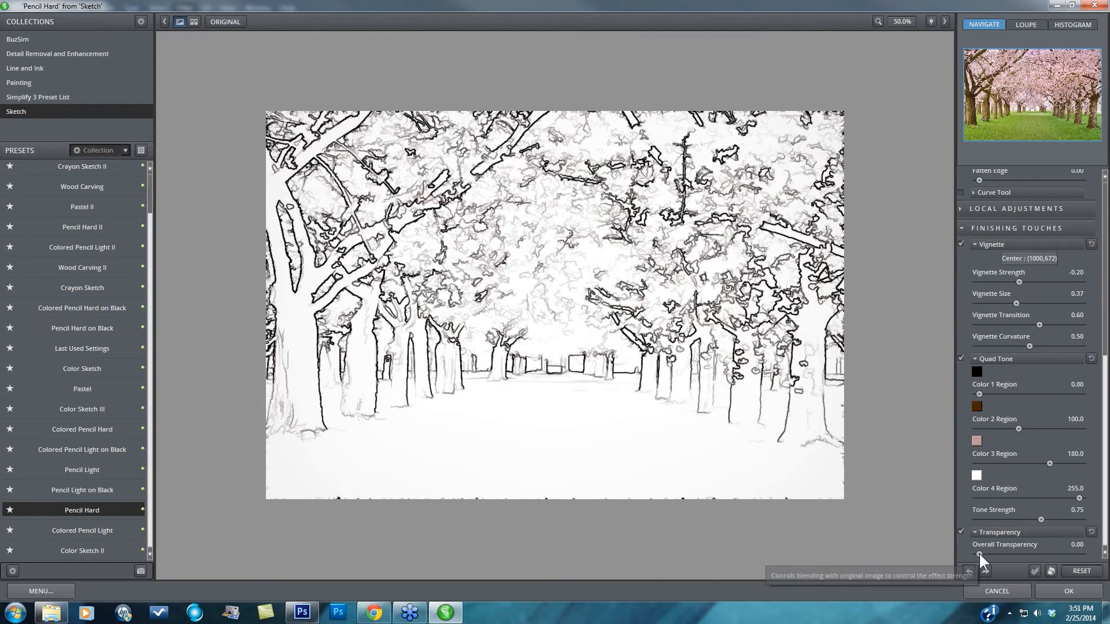
{"action": "left_click_drag", "start_coordinate": [978, 551], "coordinate": [1002, 548]}
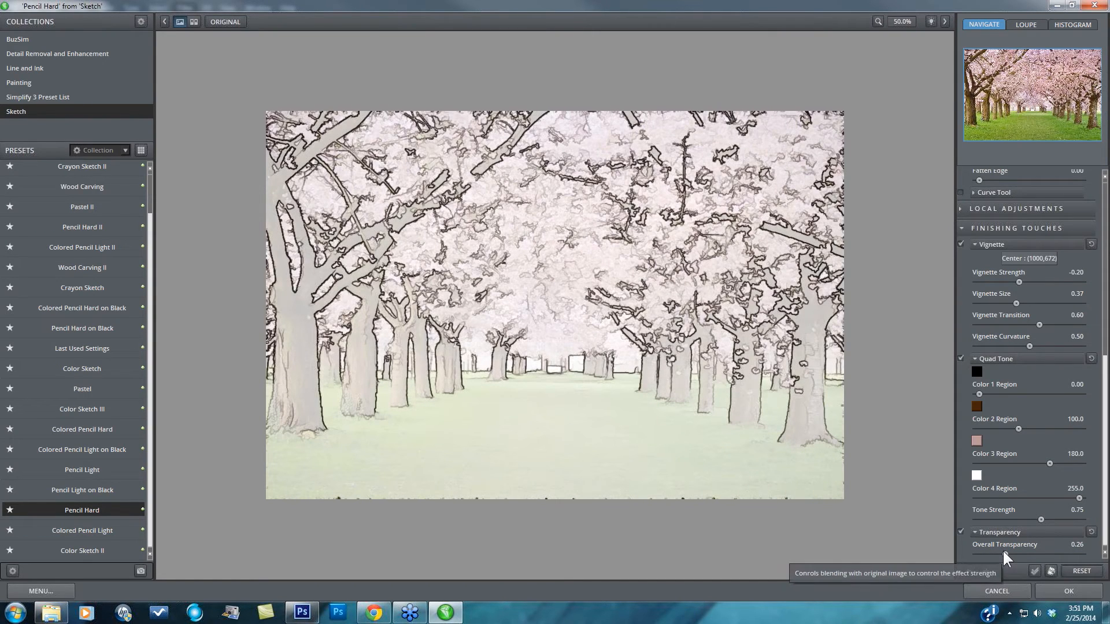
{"action": "left_click_drag", "start_coordinate": [1003, 550], "coordinate": [1004, 550]}
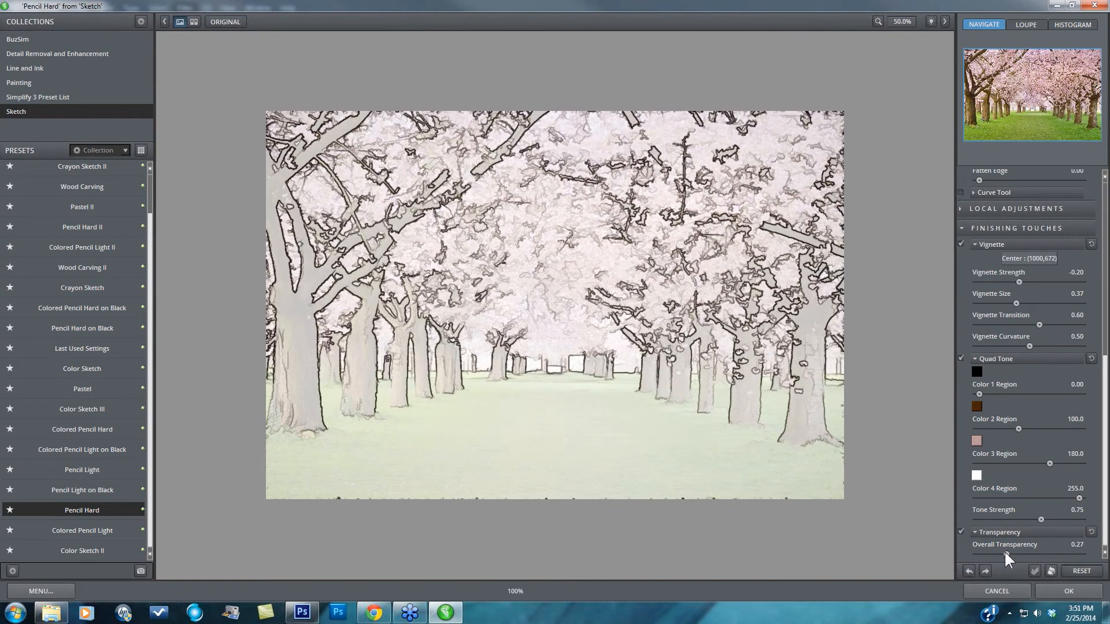
{"action": "left_click_drag", "start_coordinate": [1006, 552], "coordinate": [1001, 552]}
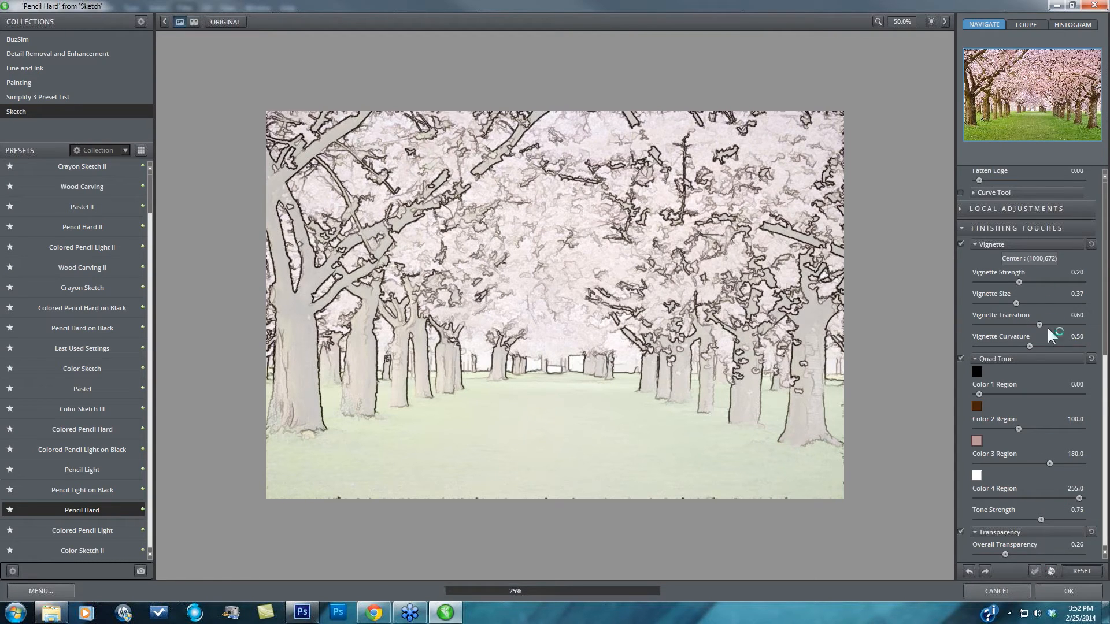
{"action": "left_click", "coordinate": [783, 430]}
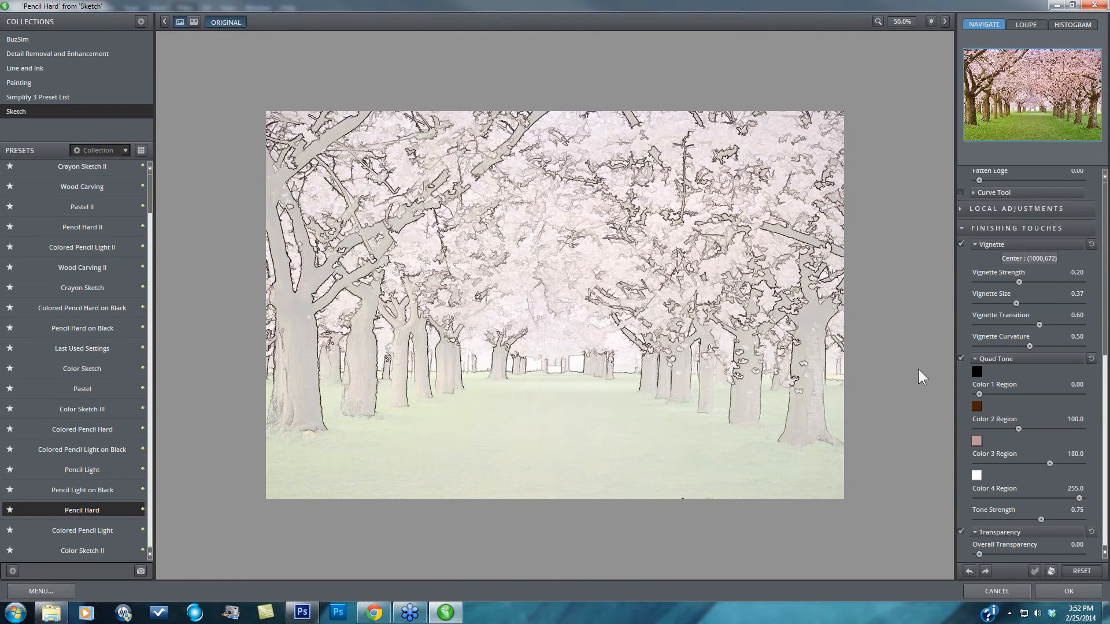
- Set Brightness to -0.18, Saturation to 2.58 and Saturation Boost to 2.06, and close the filter without keeping the changes
{"action": "left_click_drag", "start_coordinate": [1104, 411], "coordinate": [1105, 295]}
{"action": "scroll", "coordinate": [990, 364], "scroll_direction": "up", "scroll_amount": 3}
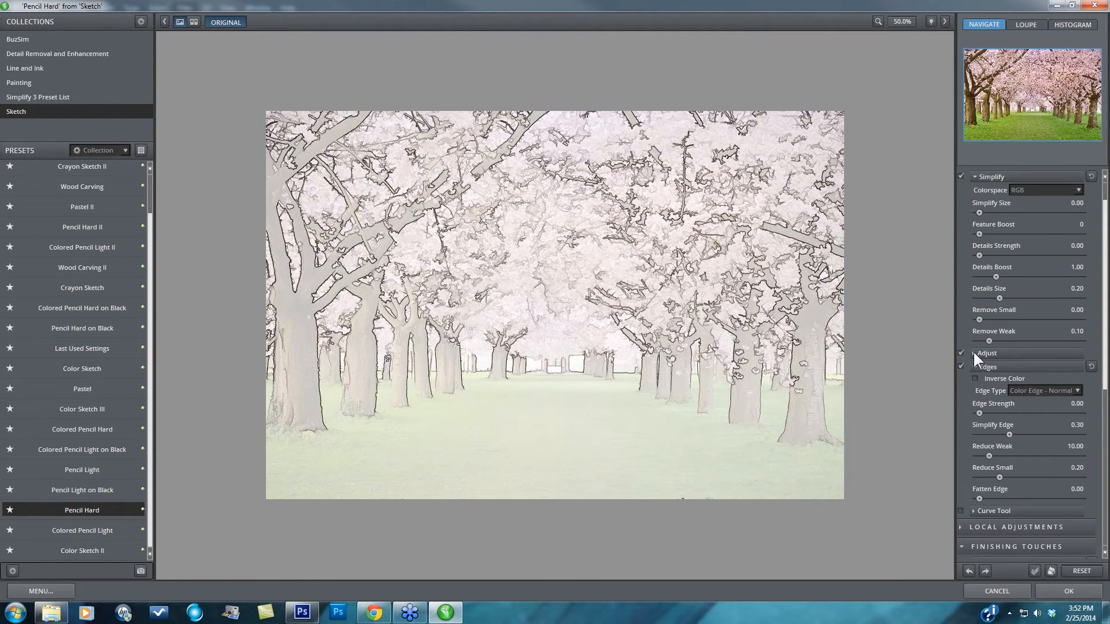
{"action": "left_click", "coordinate": [974, 354]}
{"action": "left_click_drag", "start_coordinate": [1002, 417], "coordinate": [1018, 418]}
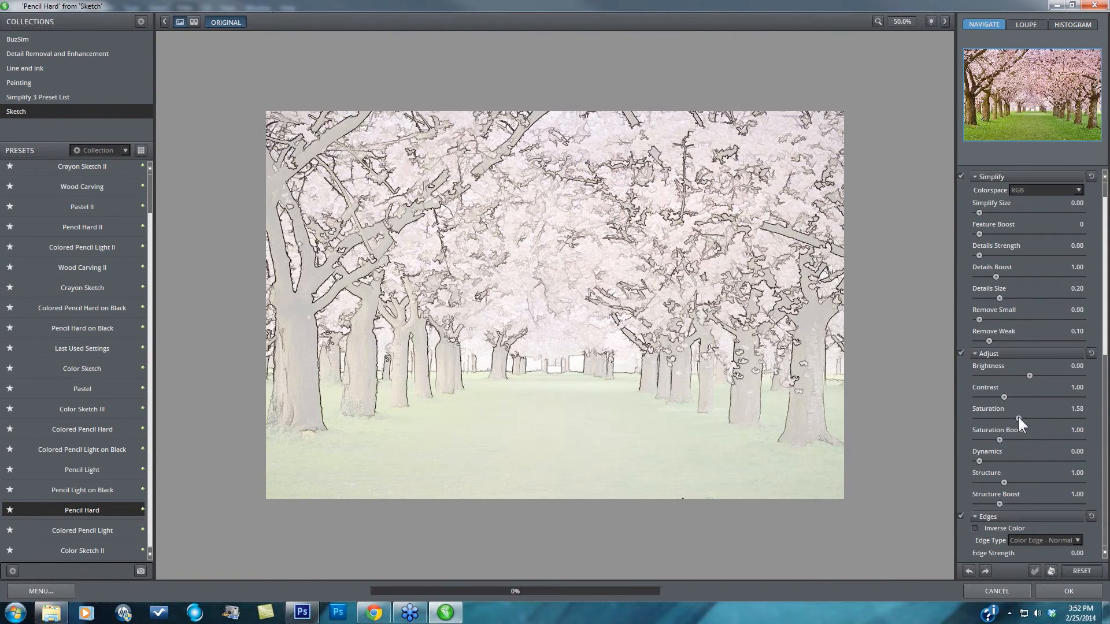
{"action": "left_click", "coordinate": [1043, 417]}
{"action": "left_click_drag", "start_coordinate": [997, 439], "coordinate": [1021, 438]}
{"action": "left_click", "coordinate": [1021, 437]}
{"action": "left_click_drag", "start_coordinate": [1028, 373], "coordinate": [1018, 374]}
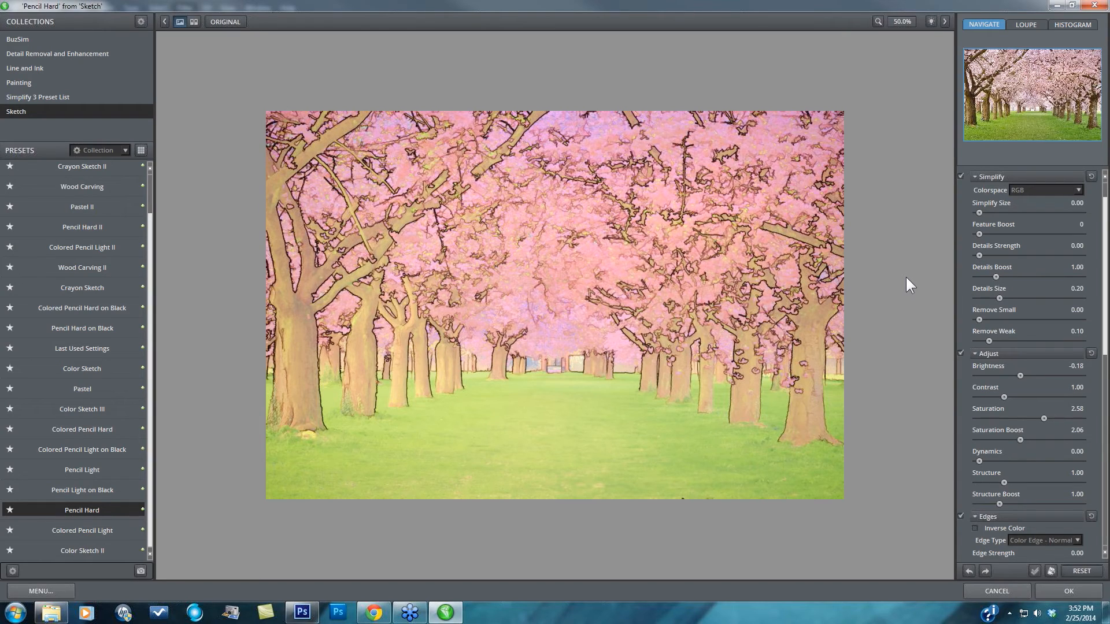
{"action": "left_click", "coordinate": [1001, 590]}
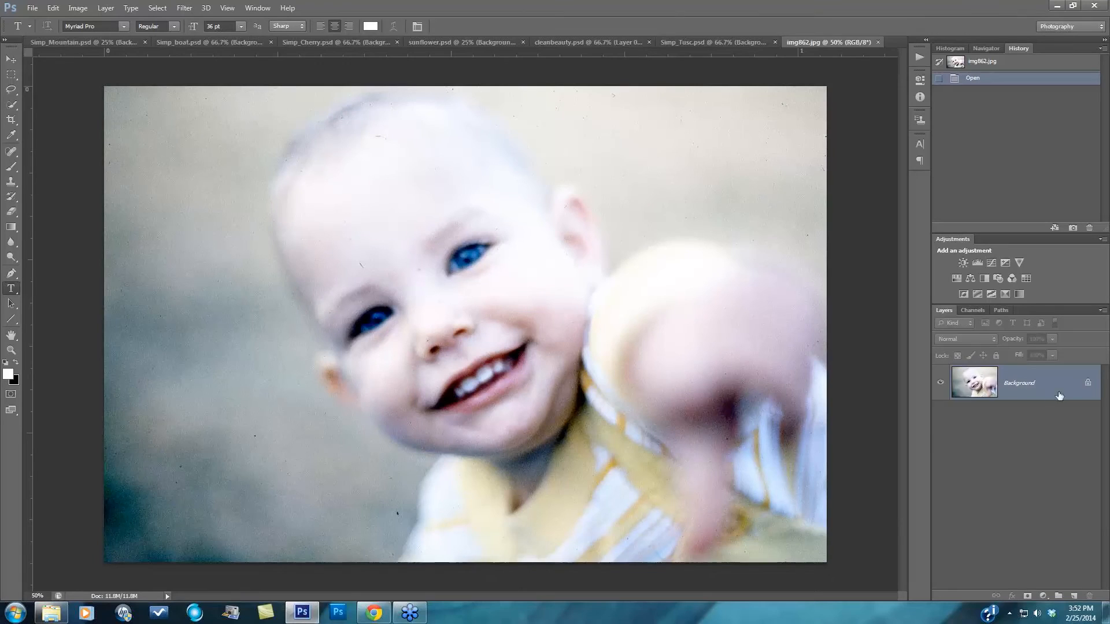
- Duplicate the Background layer of img862.jpg and open the copy in Topaz Simplify 4 with the Finishing Touches settings expanded
{"action": "left_click_drag", "start_coordinate": [983, 383], "coordinate": [1076, 595]}
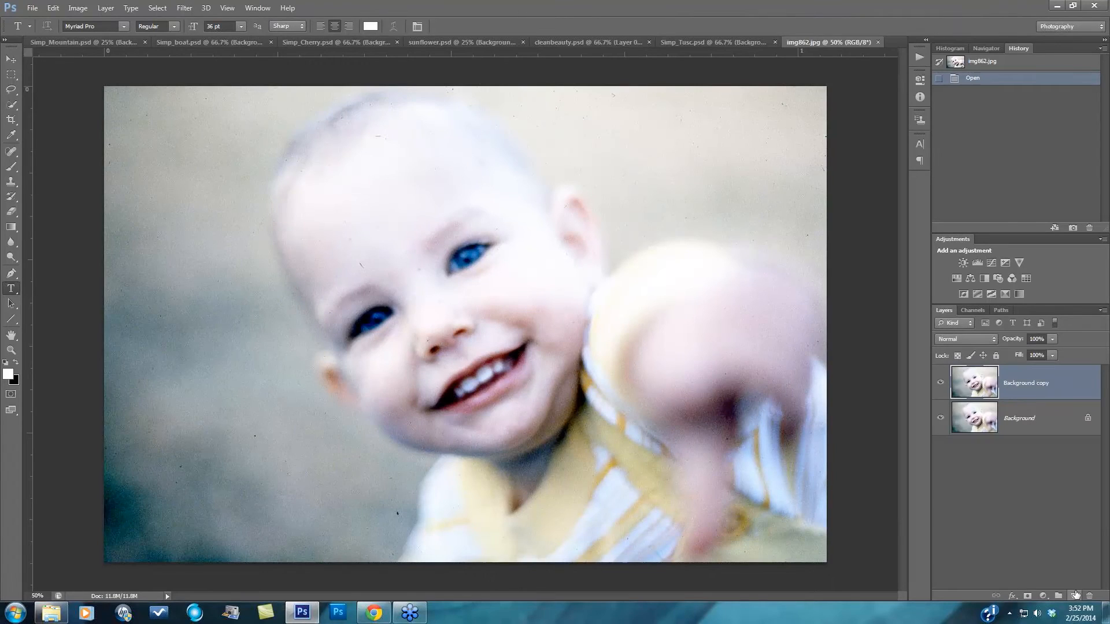
{"action": "left_click", "coordinate": [193, 7]}
{"action": "mouse_move", "coordinate": [209, 282]}
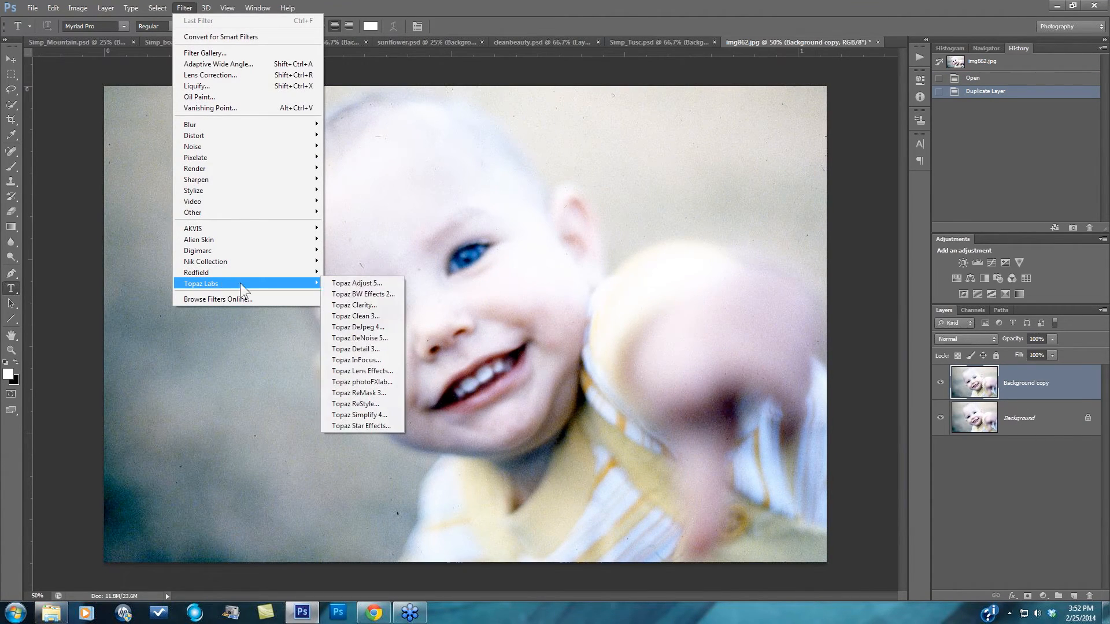
{"action": "left_click", "coordinate": [366, 370]}
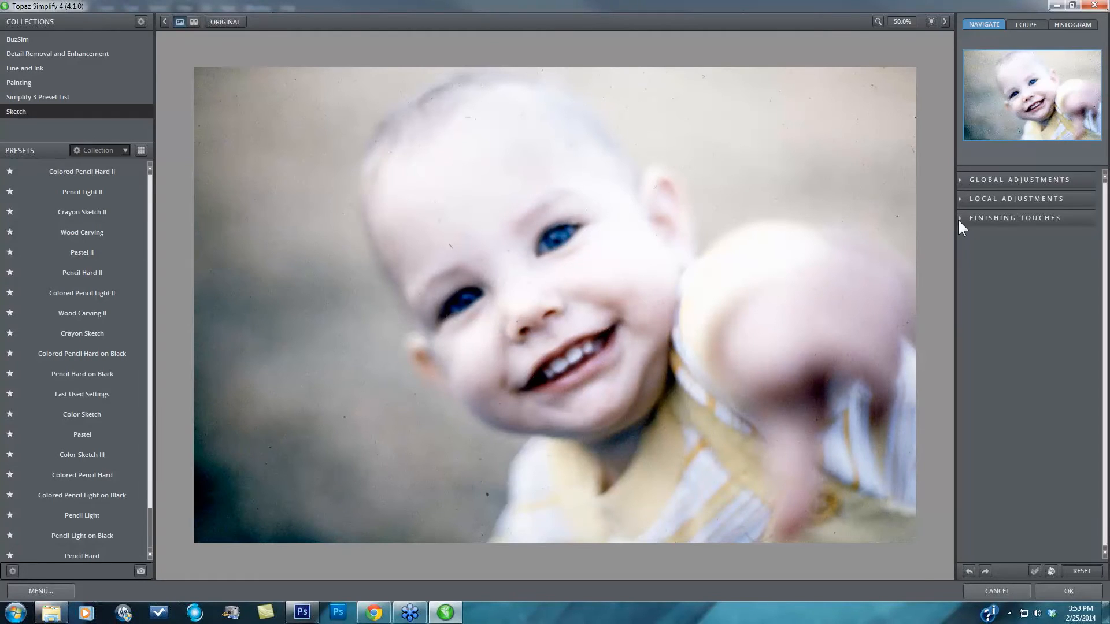
{"action": "left_click", "coordinate": [963, 218]}
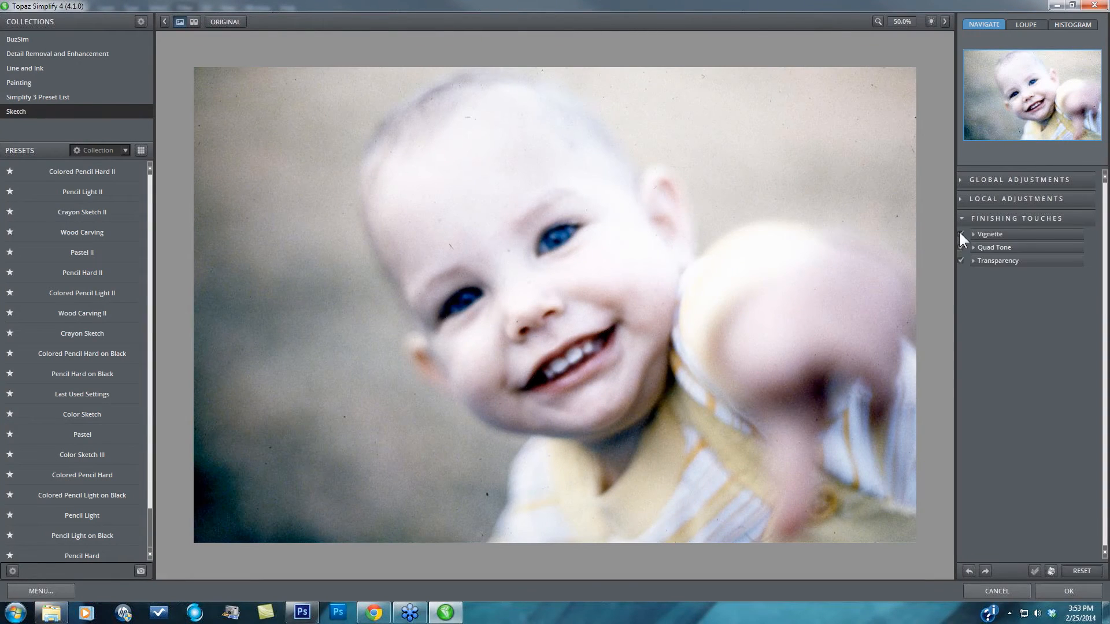
- Turn off the Vignette, Quad Tone and Transparency finishing touches
{"action": "left_click", "coordinate": [961, 234]}
{"action": "left_click", "coordinate": [960, 248]}
{"action": "left_click", "coordinate": [960, 247]}
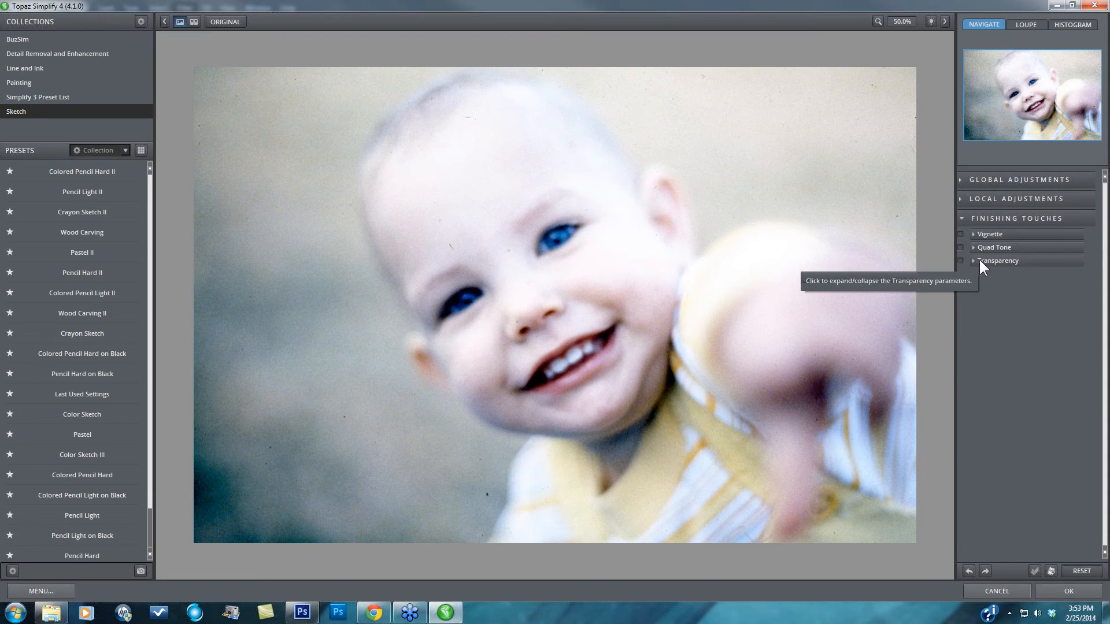
- Try the Dust Removal II, IV, III and I presets from the Detail Removal and Enhancement collection on the baby portrait
{"action": "key", "text": "ctrl+plus"}
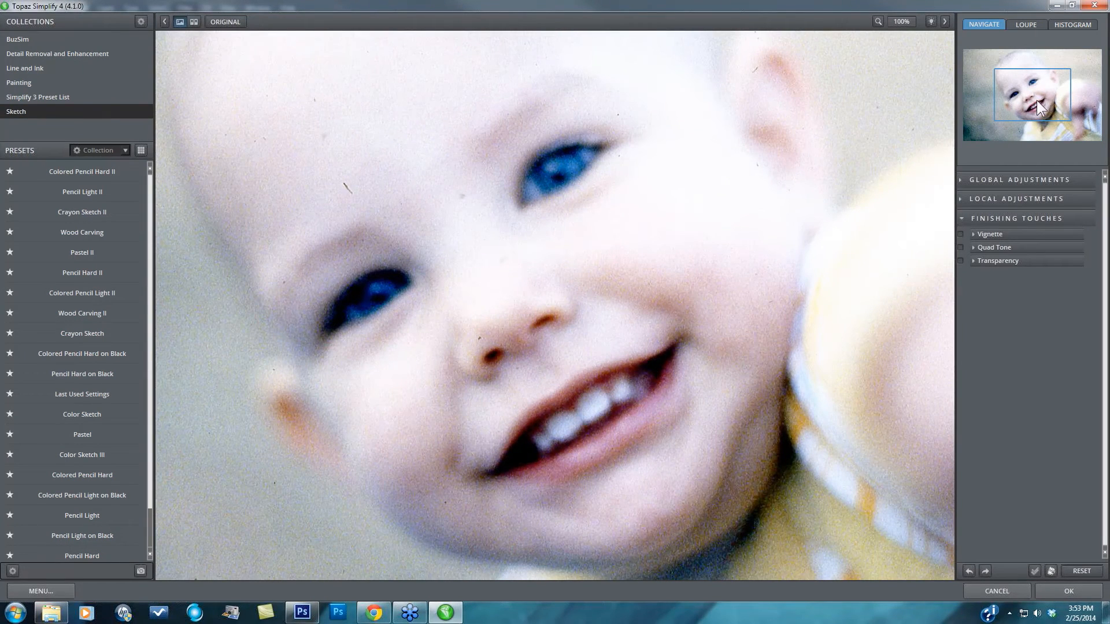
{"action": "left_click_drag", "start_coordinate": [1034, 88], "coordinate": [1042, 57]}
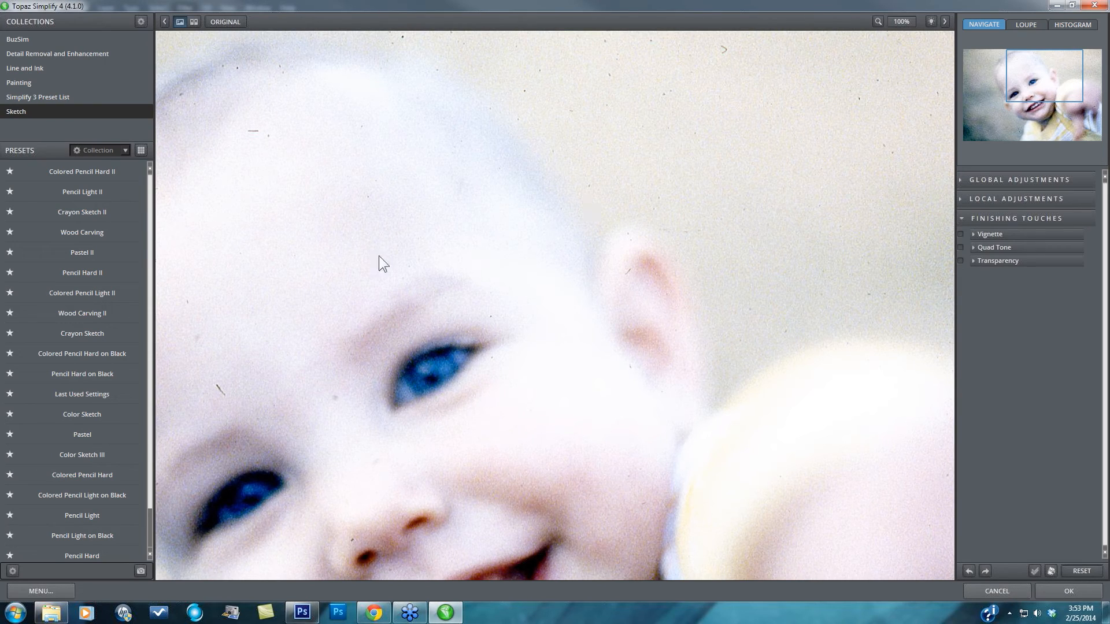
{"action": "left_click", "coordinate": [79, 54]}
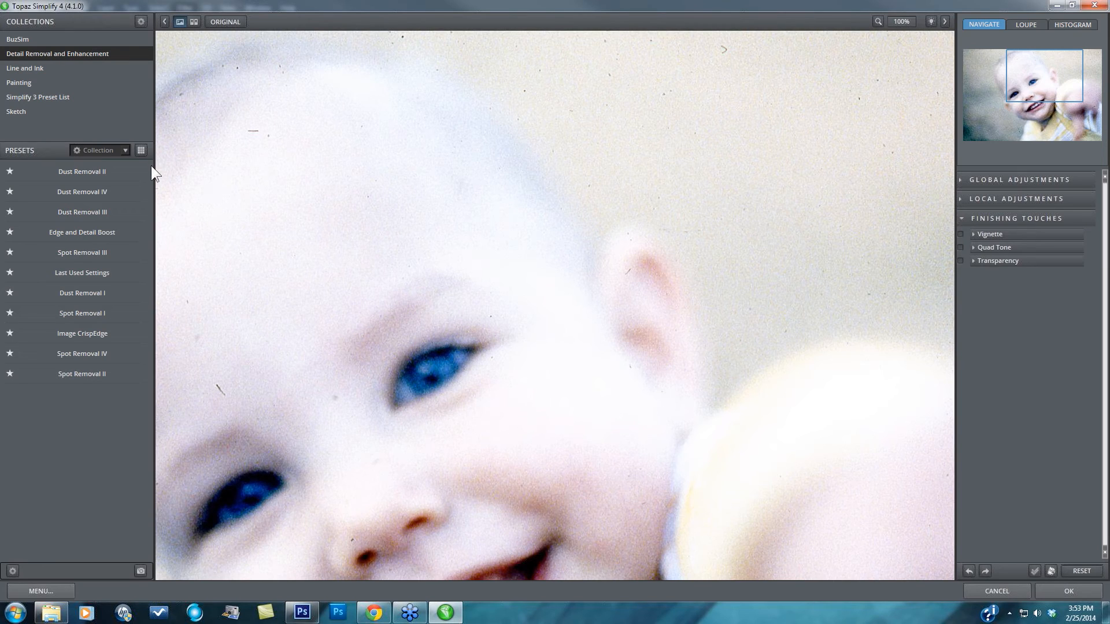
{"action": "left_click", "coordinate": [83, 169]}
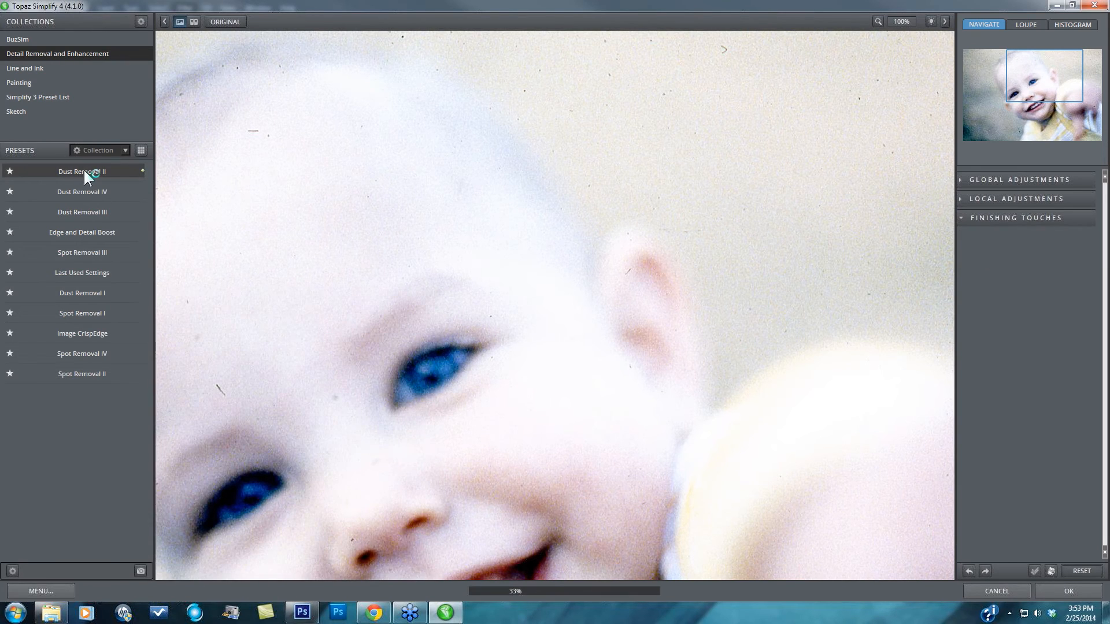
{"action": "mouse_move", "coordinate": [78, 190]}
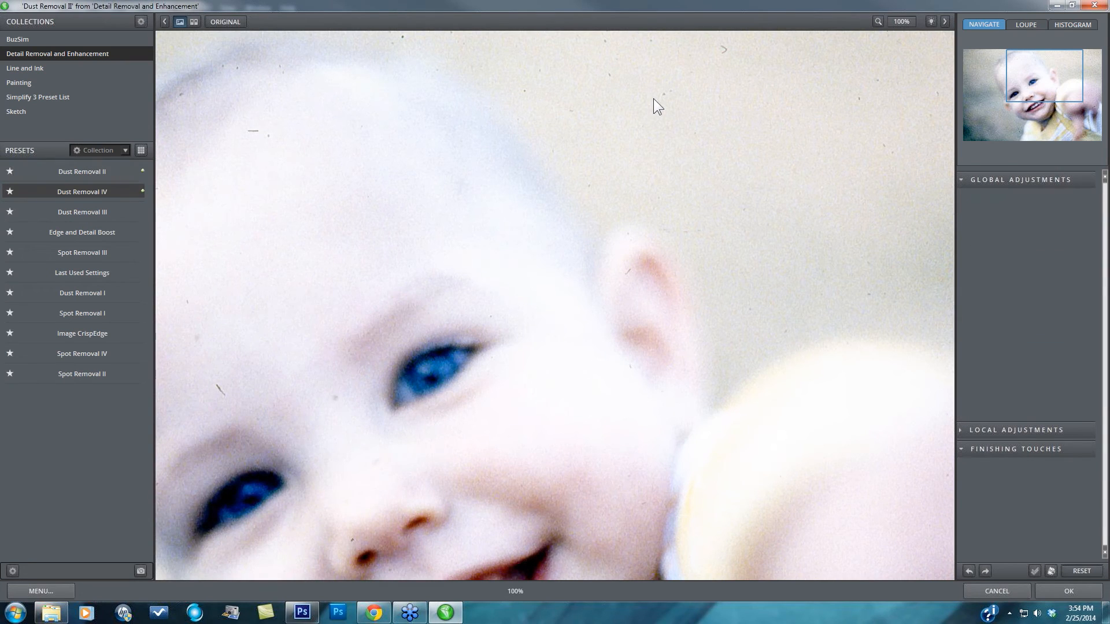
{"action": "mouse_move", "coordinate": [82, 212]}
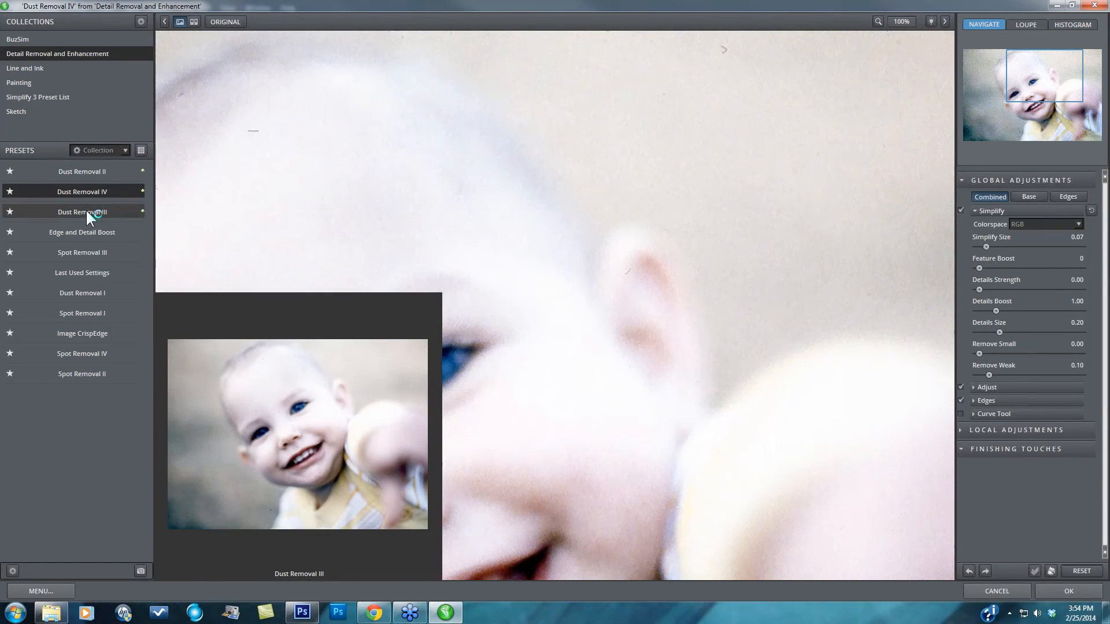
{"action": "left_click", "coordinate": [86, 211]}
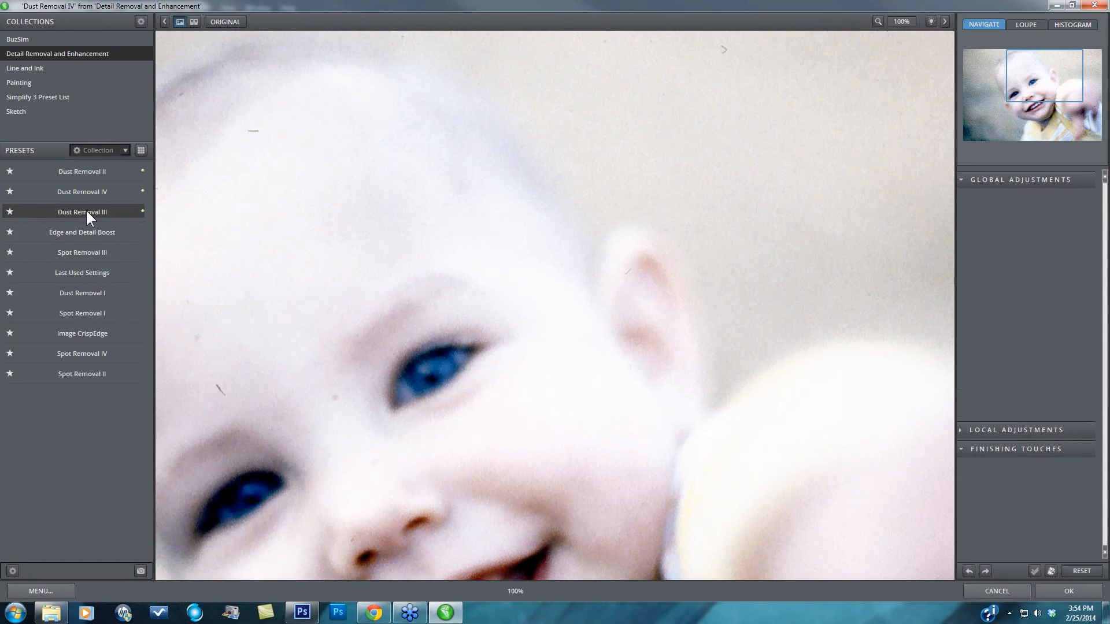
{"action": "left_click", "coordinate": [82, 292]}
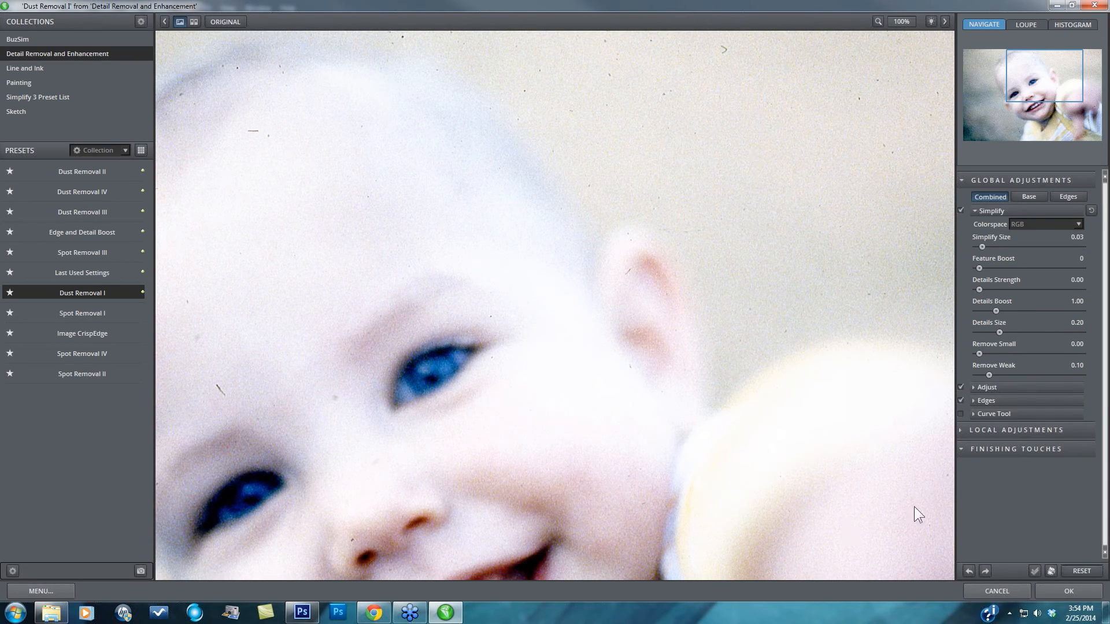
- Reset all adjustments to their defaults and turn off the Vignette, Quad Tone and Transparency finishing touches
{"action": "left_click", "coordinate": [1084, 569]}
{"action": "left_click", "coordinate": [959, 477]}
{"action": "left_click", "coordinate": [961, 492]}
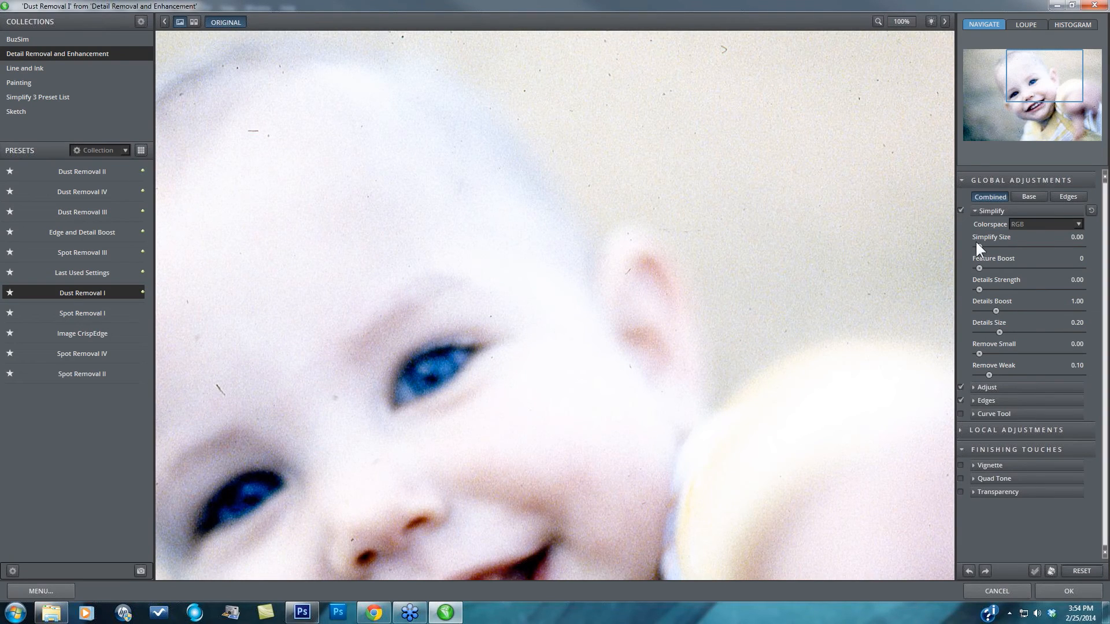
- Set the global Simplify Size to 0.09 to smooth away the dust specks and grain
{"action": "left_click_drag", "start_coordinate": [980, 246], "coordinate": [983, 245]}
{"action": "left_click_drag", "start_coordinate": [983, 246], "coordinate": [984, 245]}
{"action": "left_click_drag", "start_coordinate": [986, 246], "coordinate": [987, 246]}
- Examine the baby's face and compare the simplified result with the original for remaining dust, scratches and grain
{"action": "left_click", "coordinate": [904, 52]}
{"action": "left_click", "coordinate": [834, 104]}
{"action": "left_click_drag", "start_coordinate": [1028, 75], "coordinate": [1009, 104]}
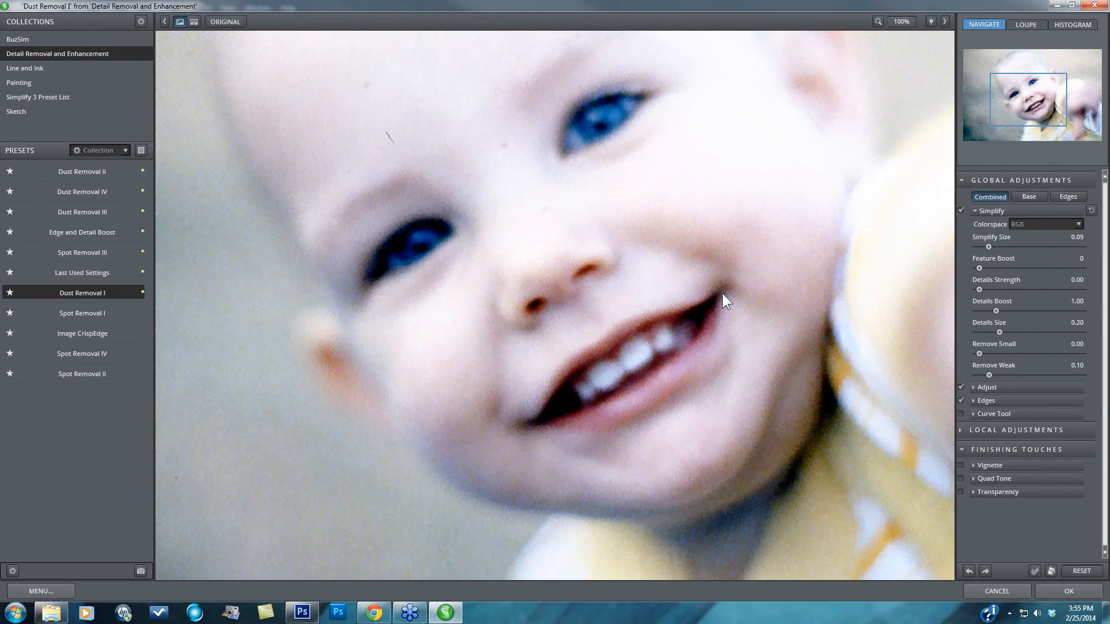
{"action": "left_click_drag", "start_coordinate": [722, 293], "coordinate": [730, 397]}
{"action": "key", "text": "space"}
{"action": "key", "text": "space"}
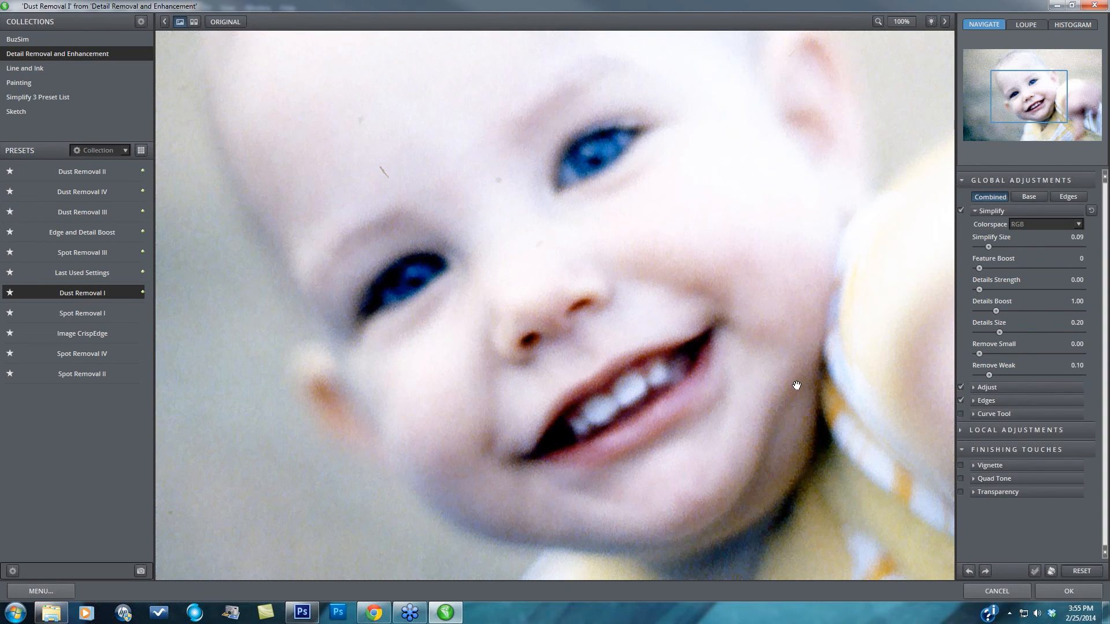
{"action": "key", "text": "space"}
{"action": "key", "text": "space"}
{"action": "key", "text": "space"}
{"action": "key", "text": "space"}
{"action": "key", "text": "space"}
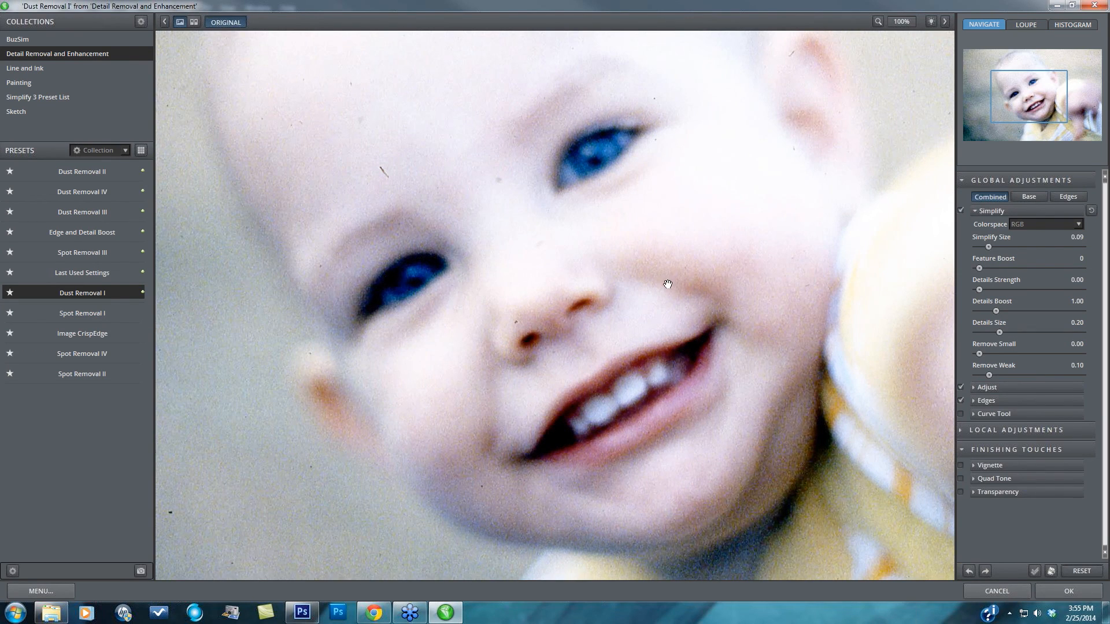